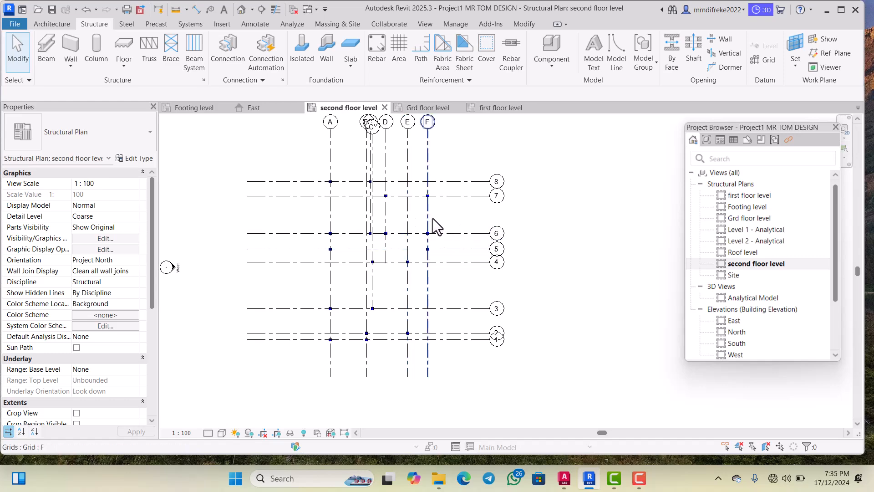
Step: Open the East elevation view and save the project
scroll(431, 225, "down", 1)
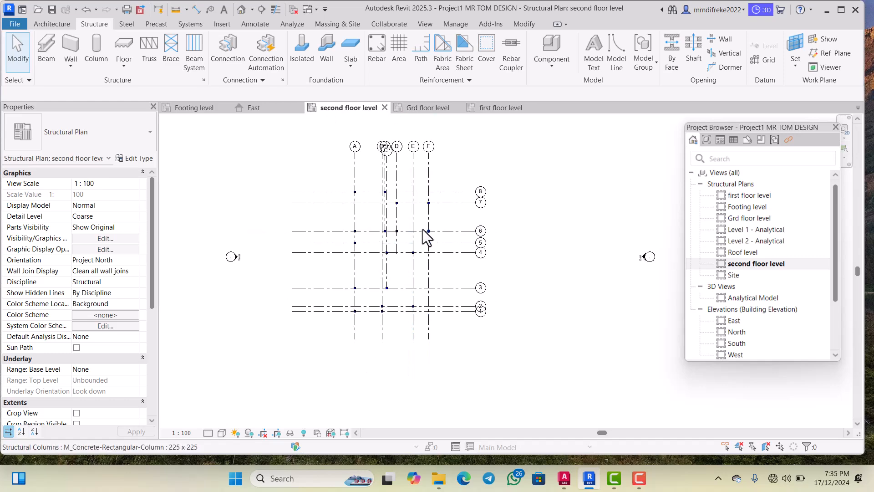
left_click(724, 319)
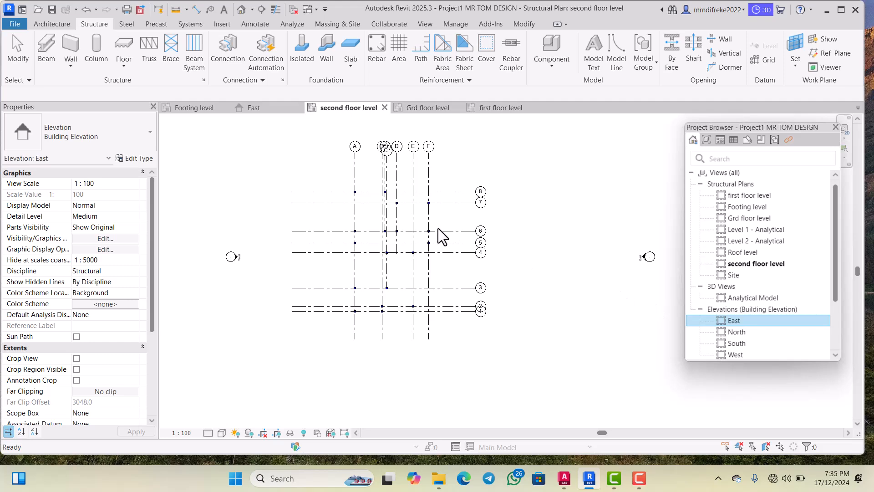
double_click(725, 321)
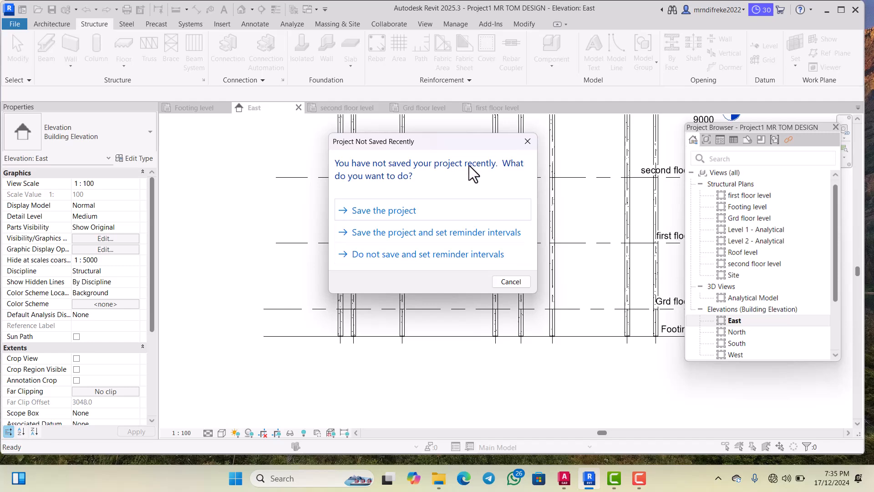
left_click(388, 213)
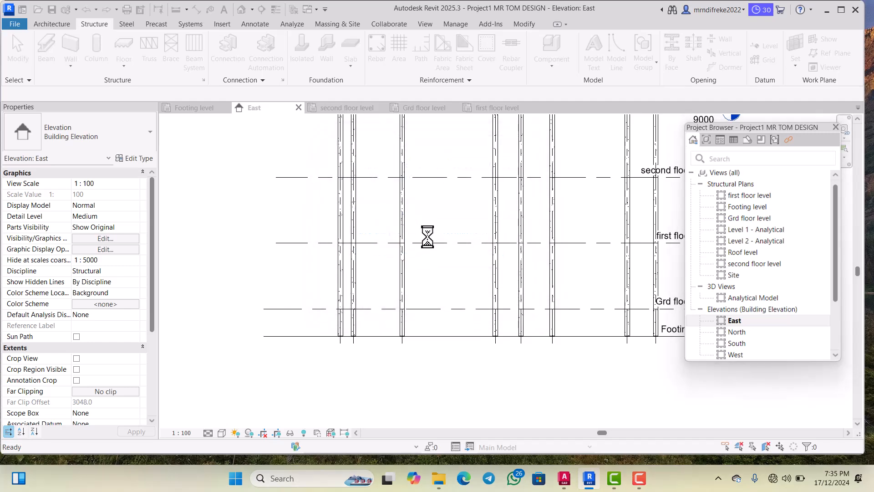
scroll(427, 242, "down", 3)
scroll(560, 177, "up", 3)
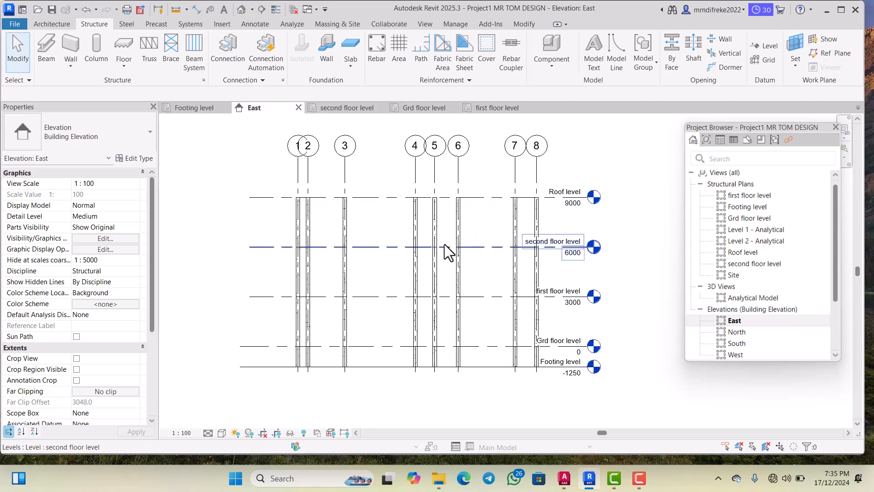
scroll(476, 263, "up", 3)
scroll(451, 250, "down", 3)
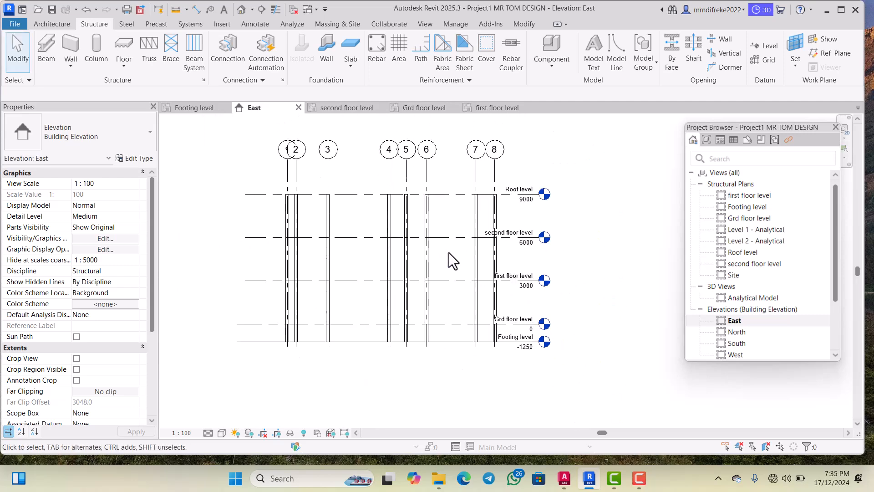
scroll(423, 264, "up", 3)
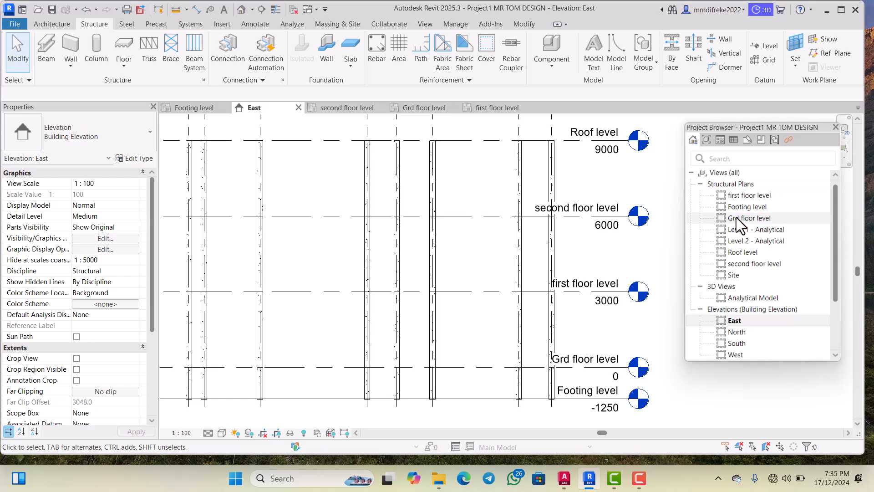
Step: Open the first floor level structural plan, and switch to the Grd floor level plan
double_click(736, 198)
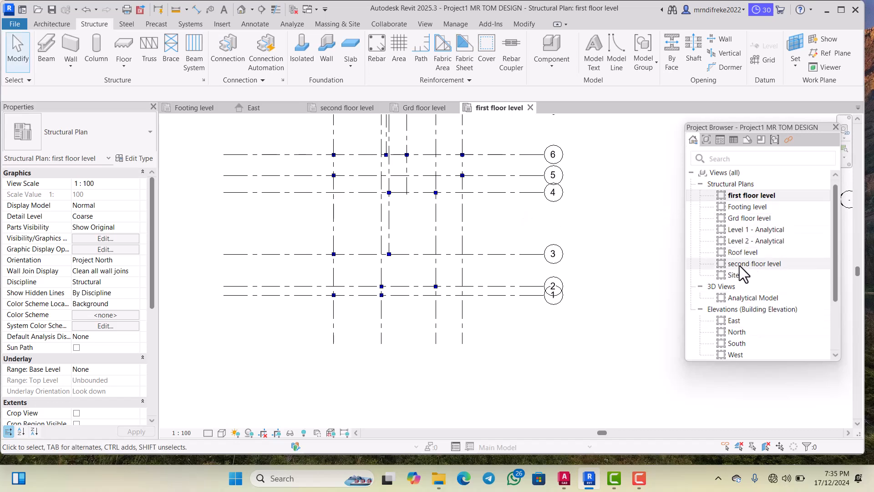
double_click(750, 207)
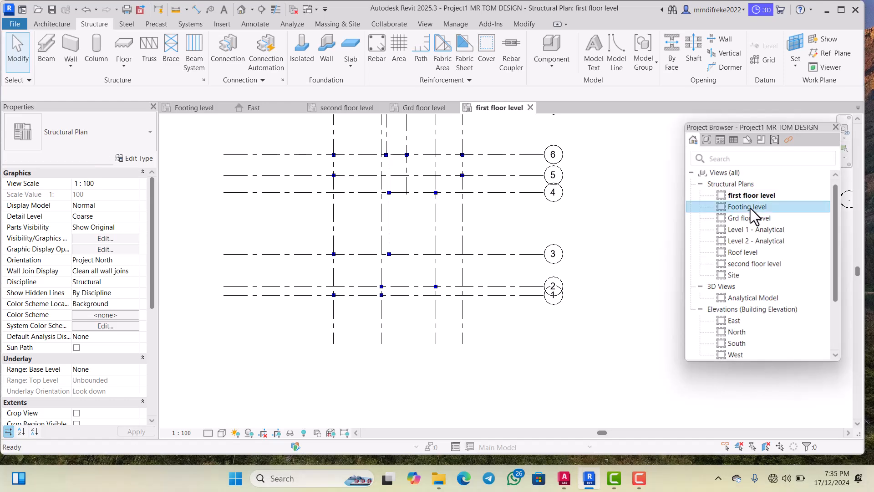
double_click(743, 222)
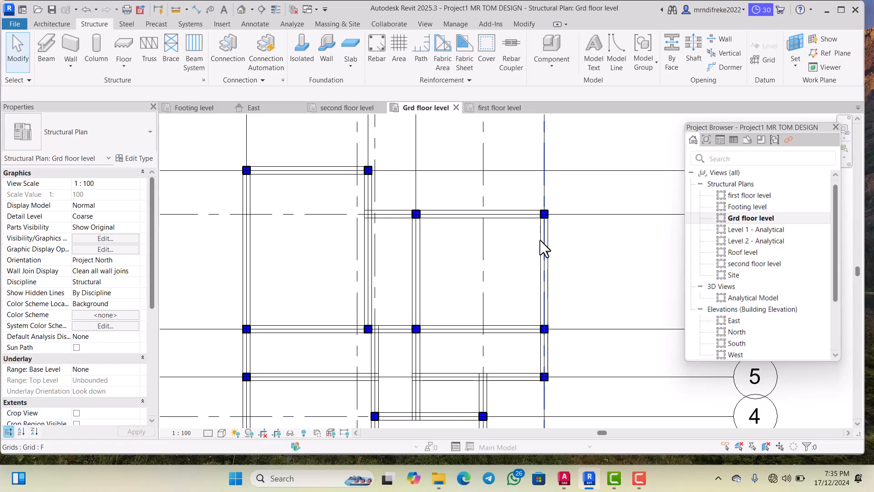
Step: Examine the imported layout, columns and grid lines on the Grd floor level plan, from grid 8 down to the staircase near grid 2
scroll(544, 214, "down", 1)
scroll(545, 214, "down", 3)
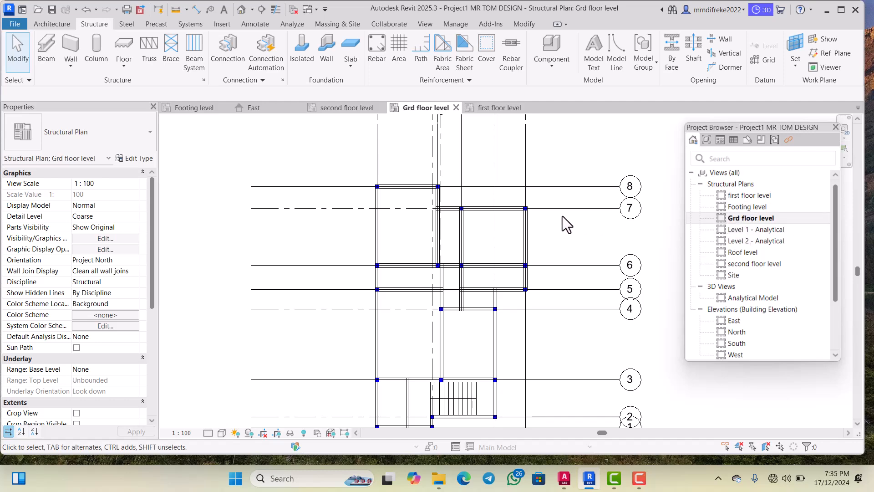
scroll(472, 224, "down", 2)
scroll(418, 241, "up", 3)
scroll(421, 234, "up", 2)
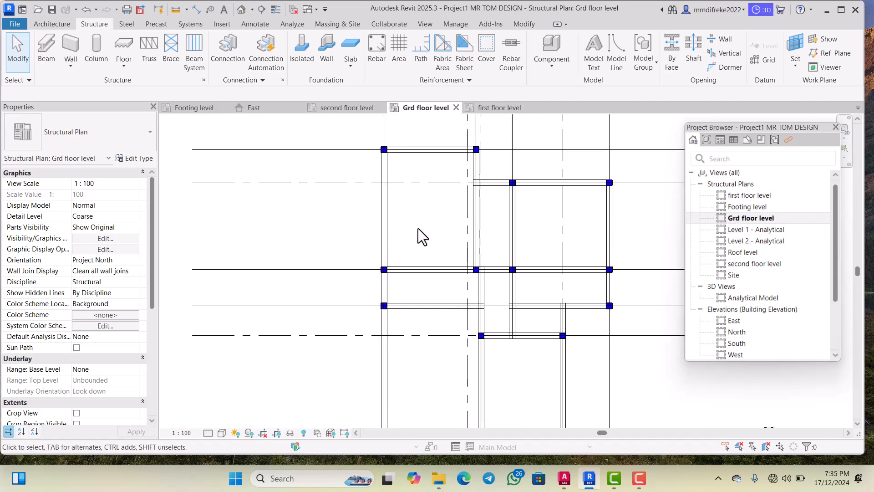
scroll(400, 229, "down", 2)
scroll(409, 224, "up", 1)
scroll(422, 225, "down", 1)
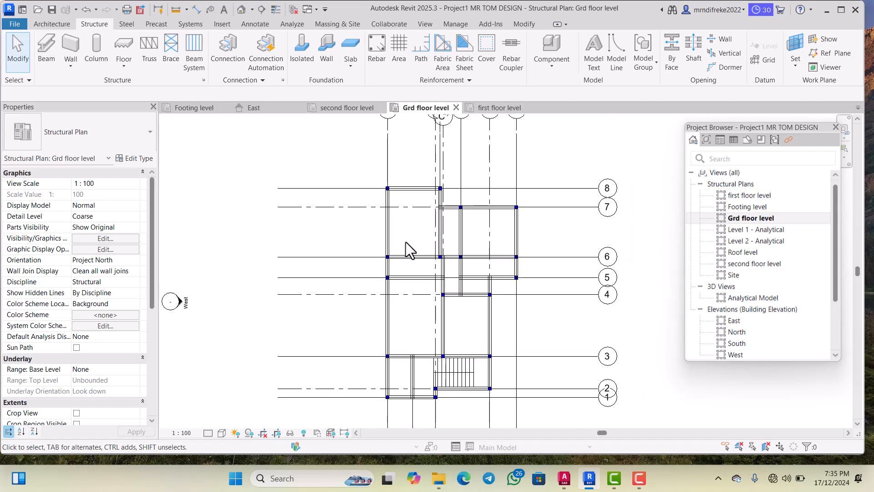
scroll(419, 260, "up", 3)
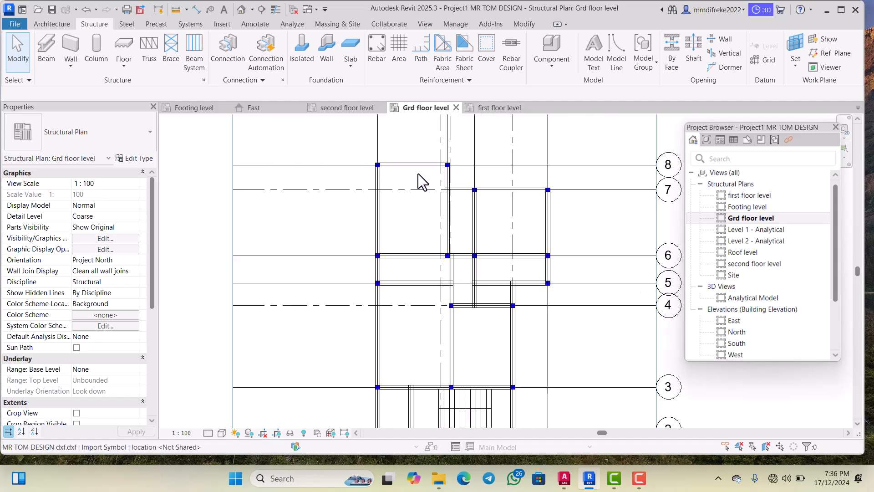
scroll(394, 165, "up", 2)
scroll(389, 175, "down", 3)
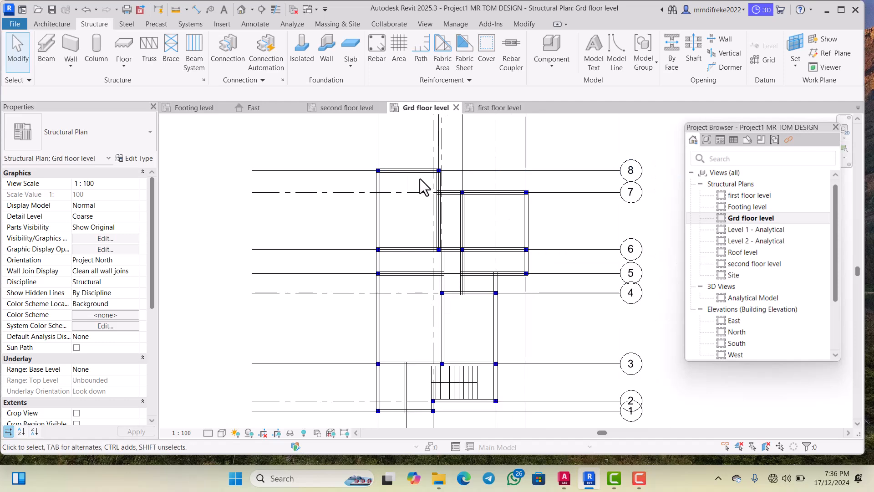
scroll(416, 178, "down", 3)
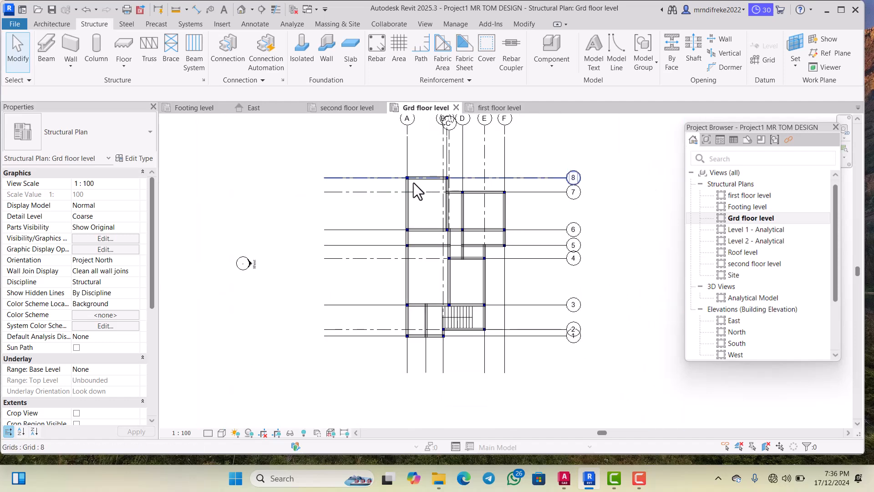
scroll(428, 187, "up", 3)
scroll(445, 191, "down", 4)
scroll(453, 205, "up", 2)
scroll(511, 225, "down", 1)
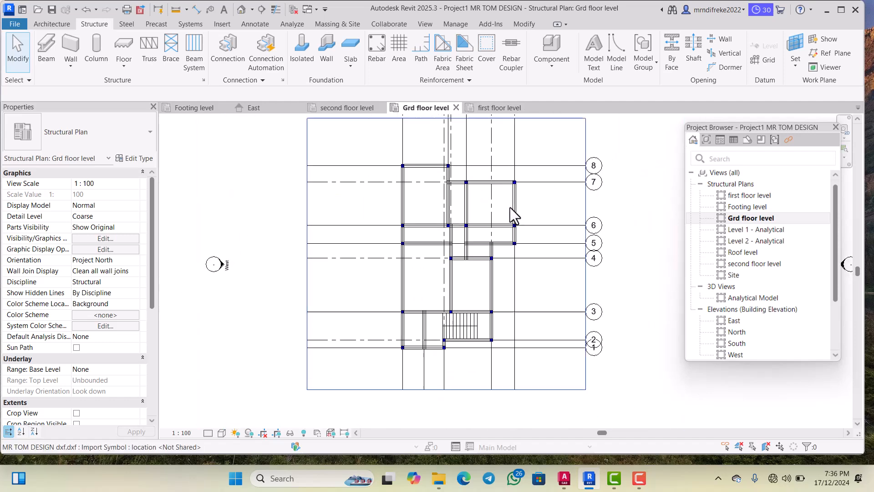
scroll(446, 272, "up", 3)
scroll(476, 214, "down", 5)
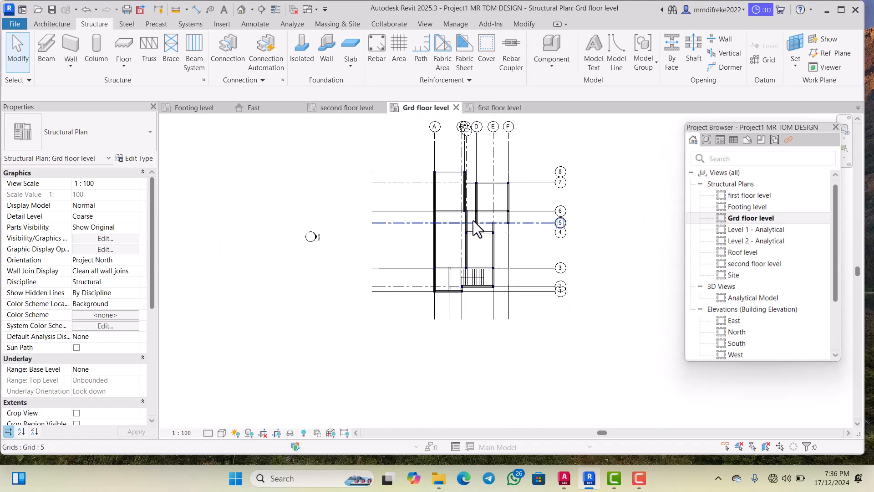
scroll(453, 281, "up", 5)
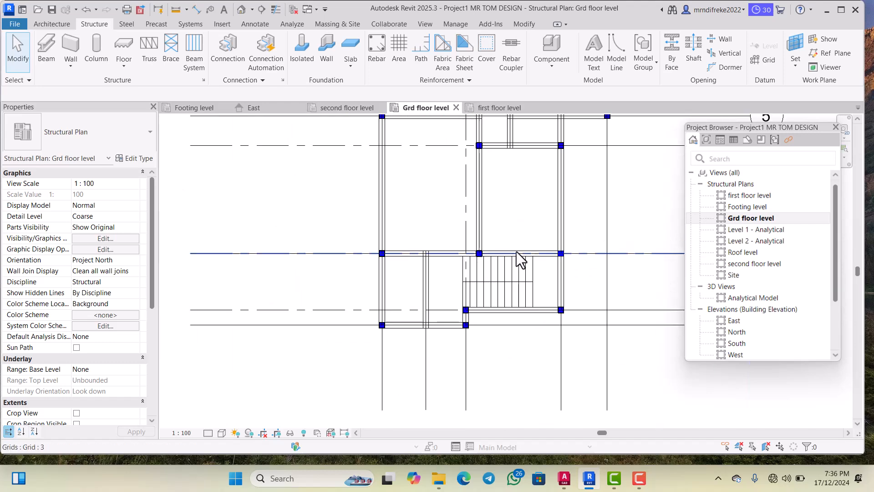
scroll(496, 264, "down", 4)
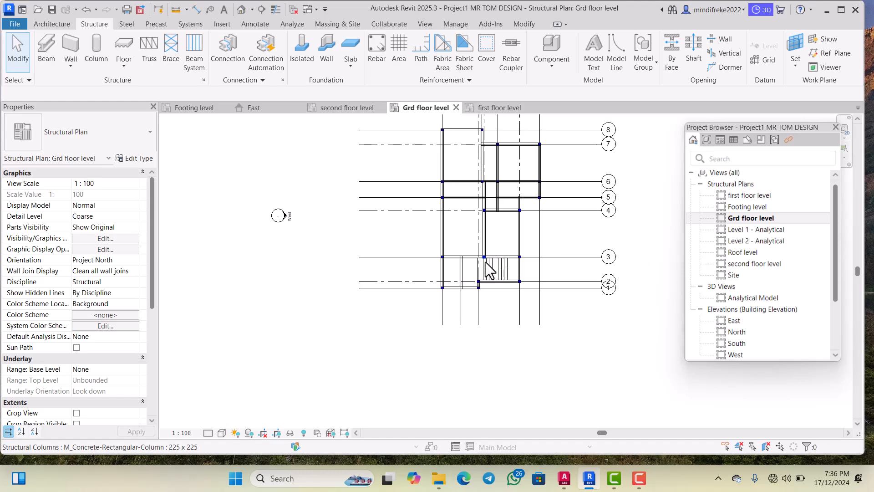
scroll(490, 270, "down", 1)
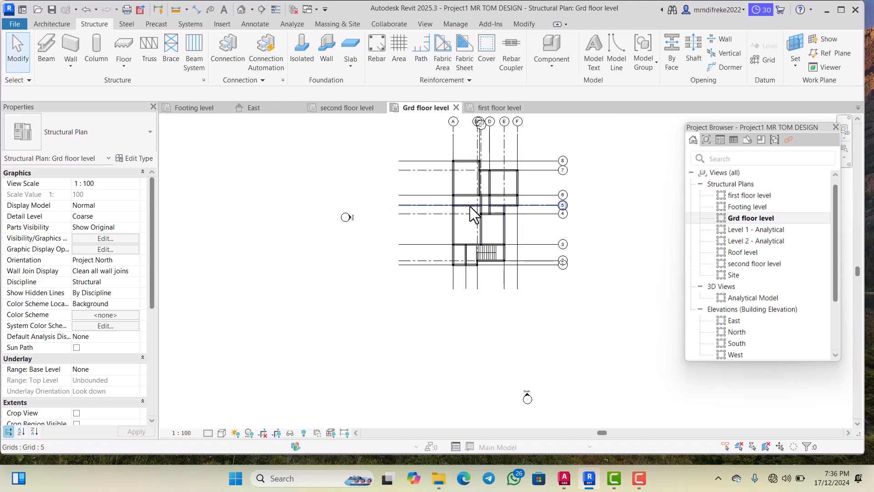
scroll(469, 164, "up", 5)
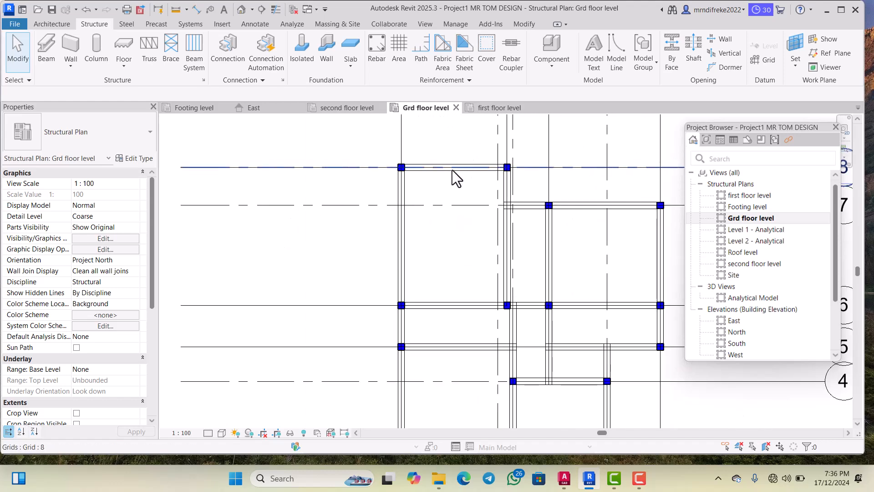
scroll(442, 180, "down", 2)
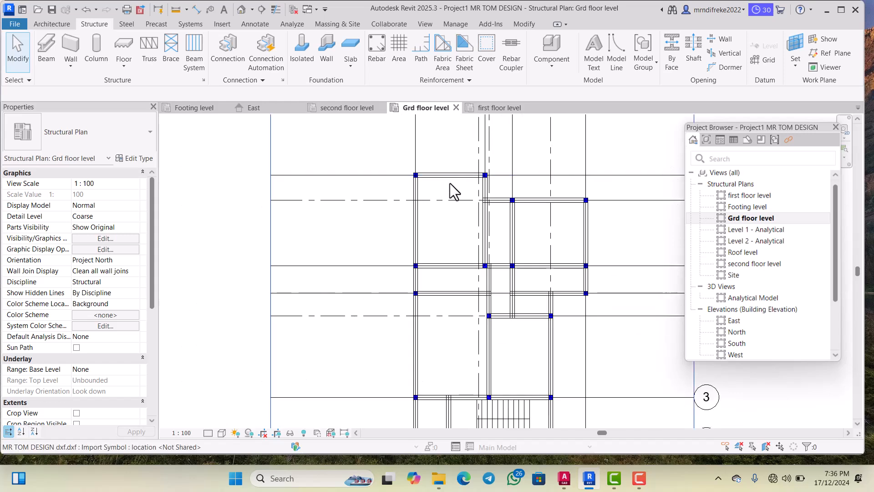
scroll(444, 186, "down", 1)
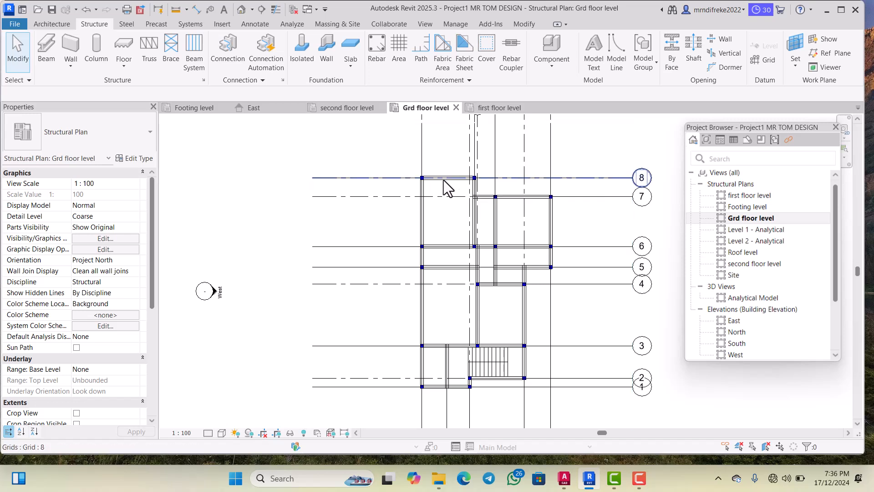
scroll(451, 182, "up", 1)
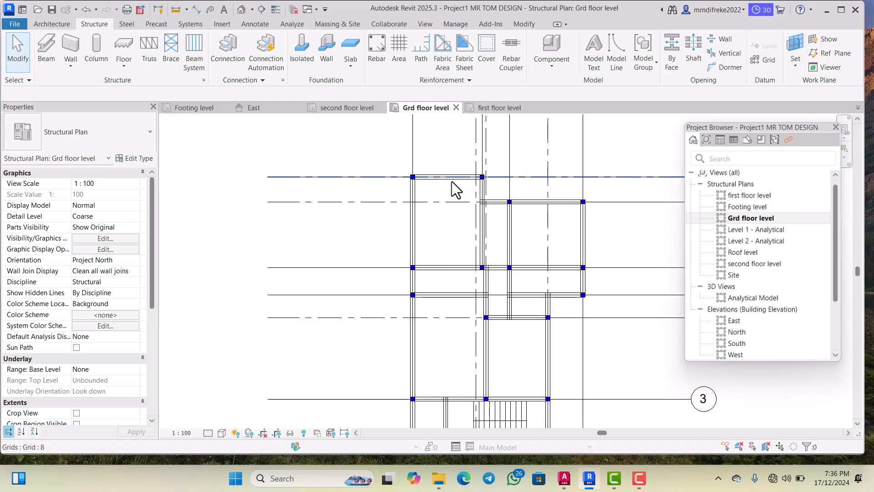
scroll(452, 181, "up", 1)
scroll(440, 187, "down", 2)
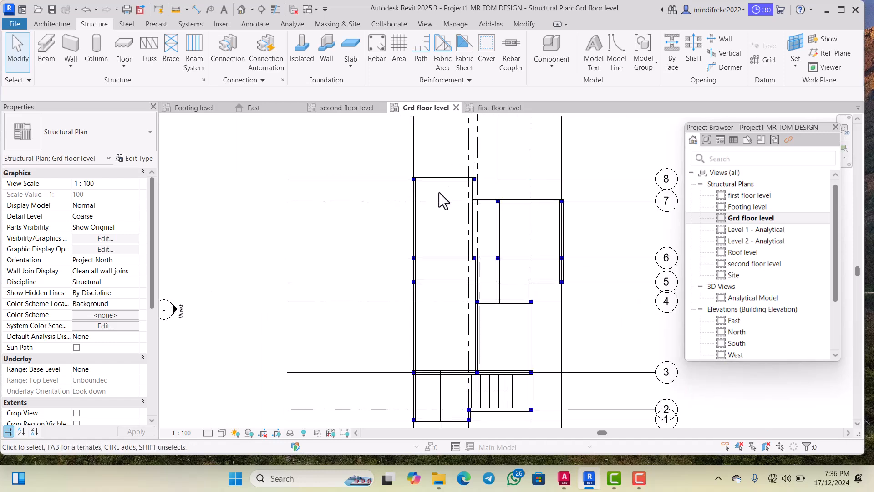
scroll(437, 207, "down", 3)
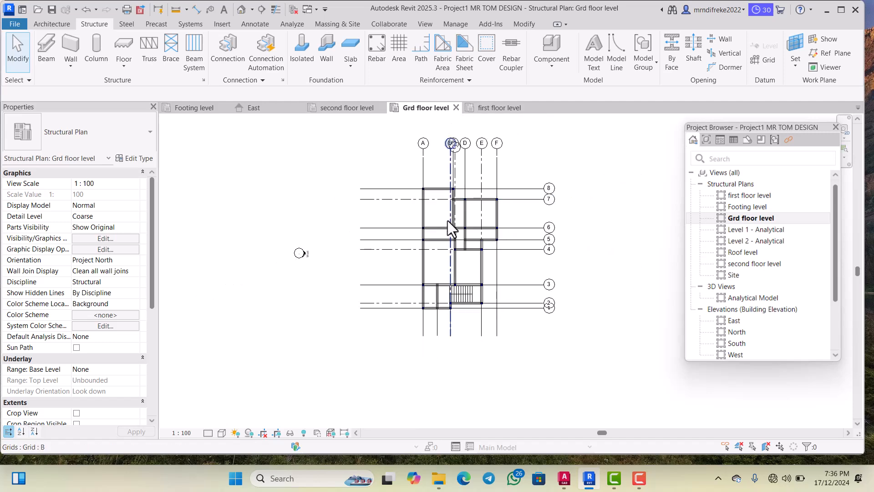
scroll(435, 203, "up", 2)
scroll(433, 201, "up", 1)
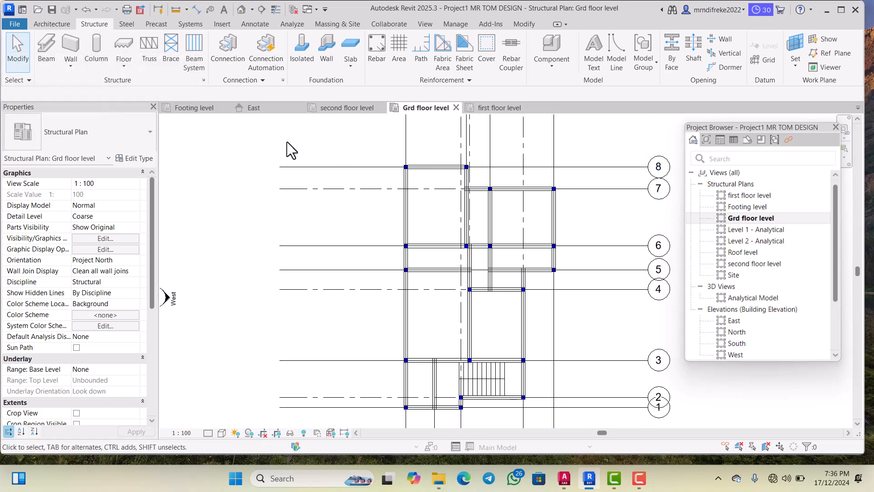
Step: Start a structural beam on the Grd floor level using the M_Concrete-Rectangular Beam 300 x 600mm type
left_click(51, 66)
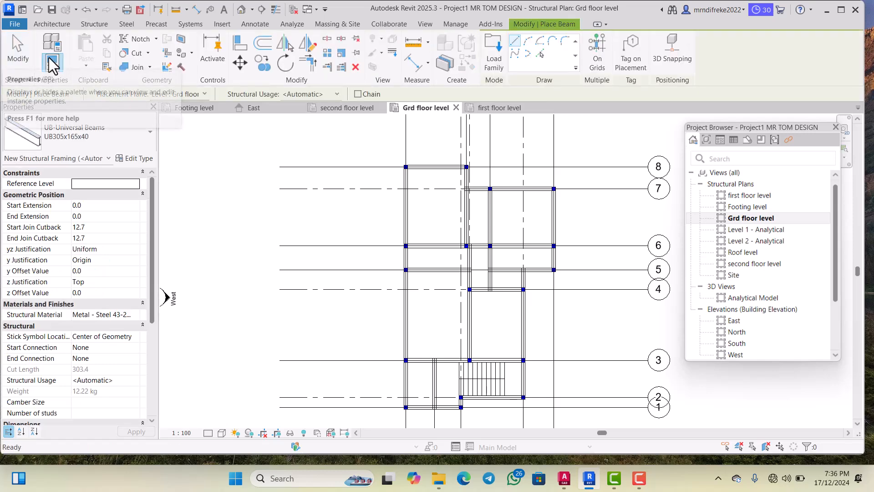
left_click(149, 134)
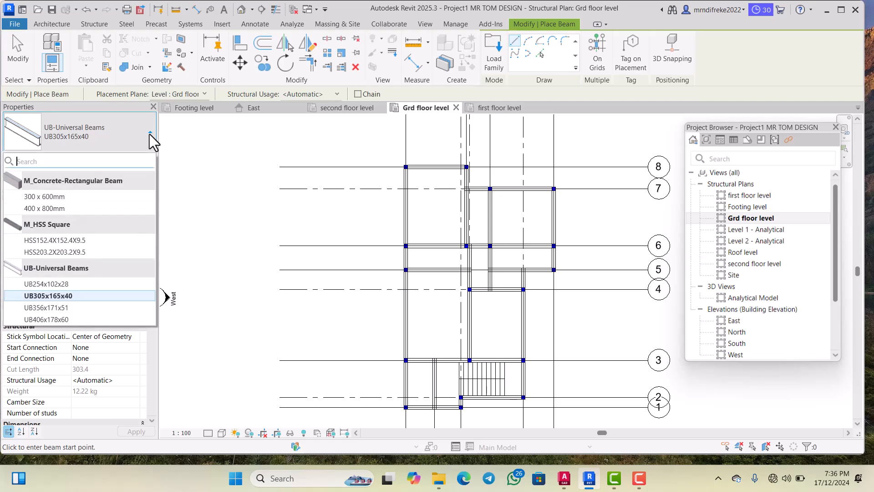
left_click(65, 196)
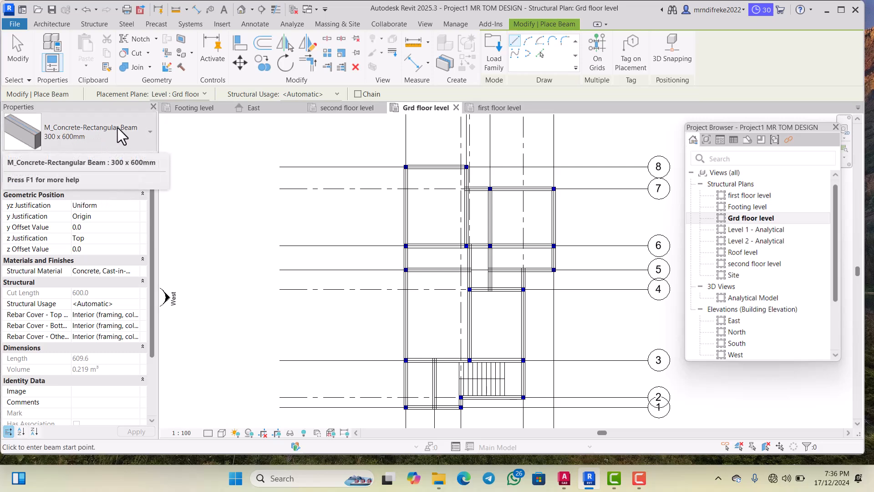
Step: Duplicate the 300 x 600mm concrete beam type and name the copy 225 x 450
left_click(131, 161)
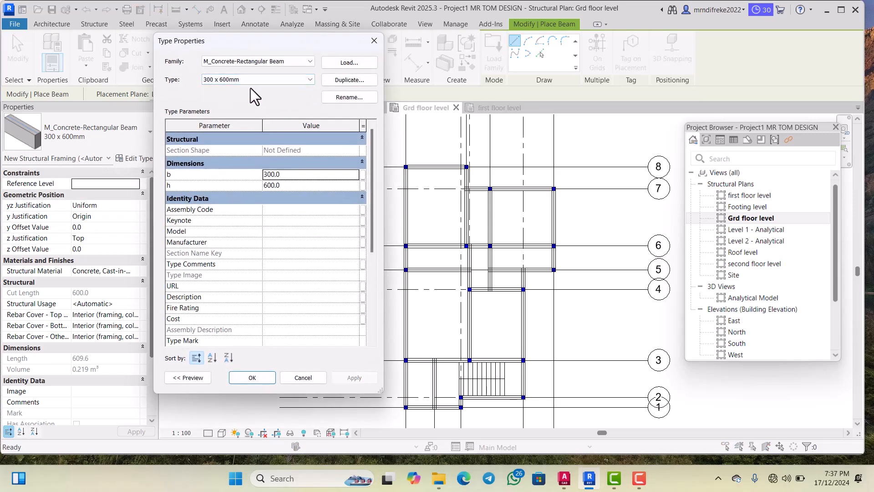
left_click(343, 81)
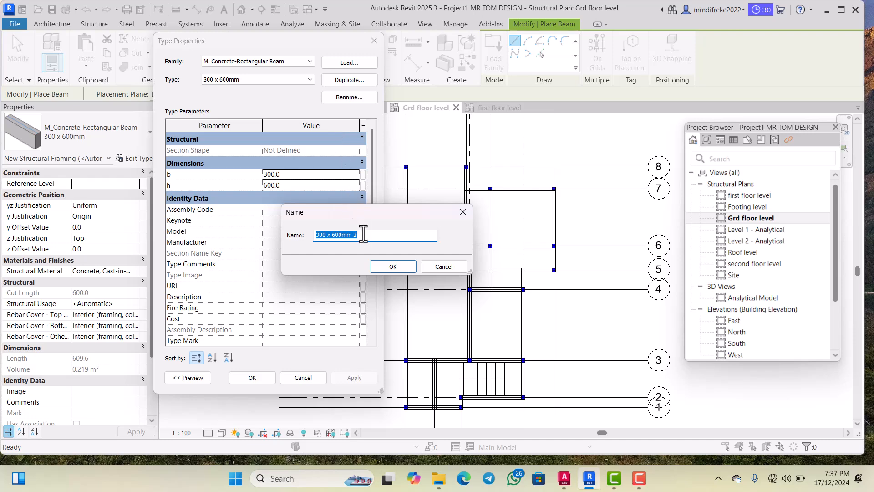
left_click_drag(363, 234, 315, 236)
key("BackSpace")
type("225 x 450")
left_click(391, 268)
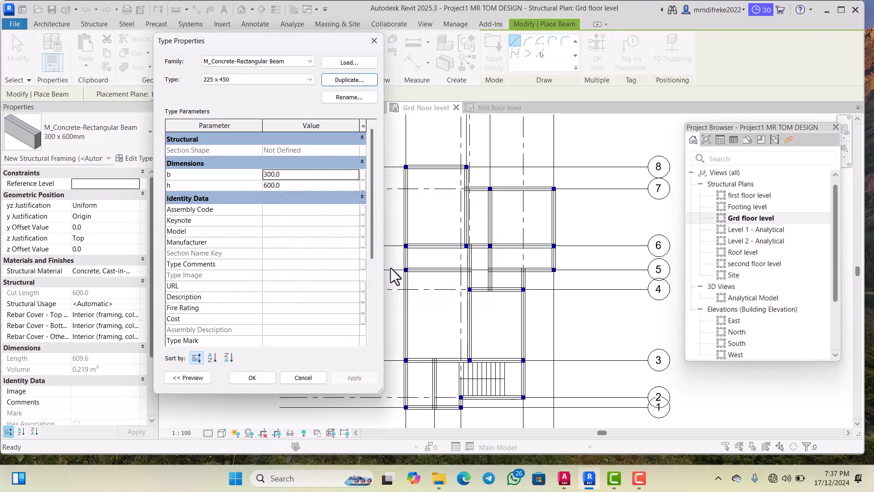
Step: Set the 225 x 450 beam type's dimensions to b 225 and h 450, and apply them
left_click(289, 174)
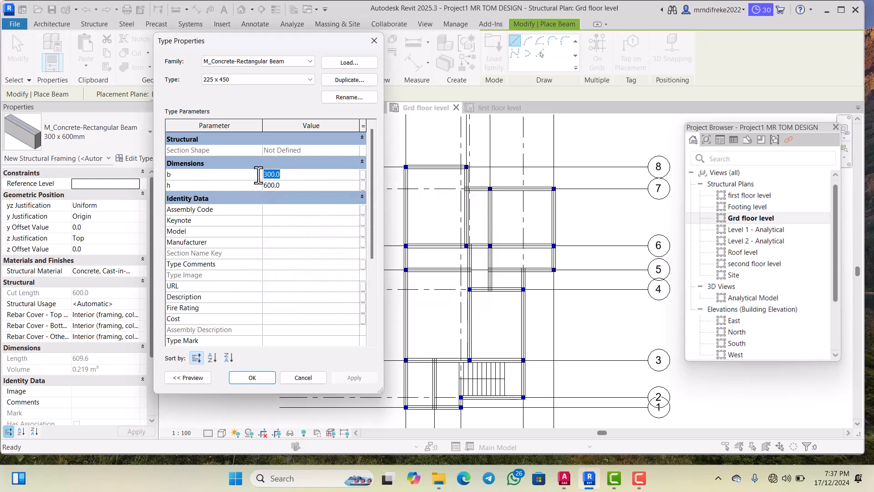
type("225")
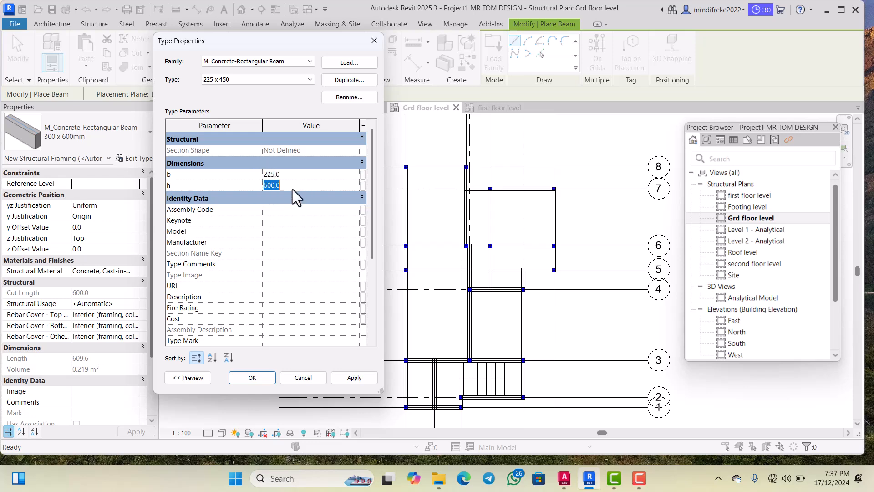
left_click(292, 189)
left_click(344, 375)
left_click(255, 377)
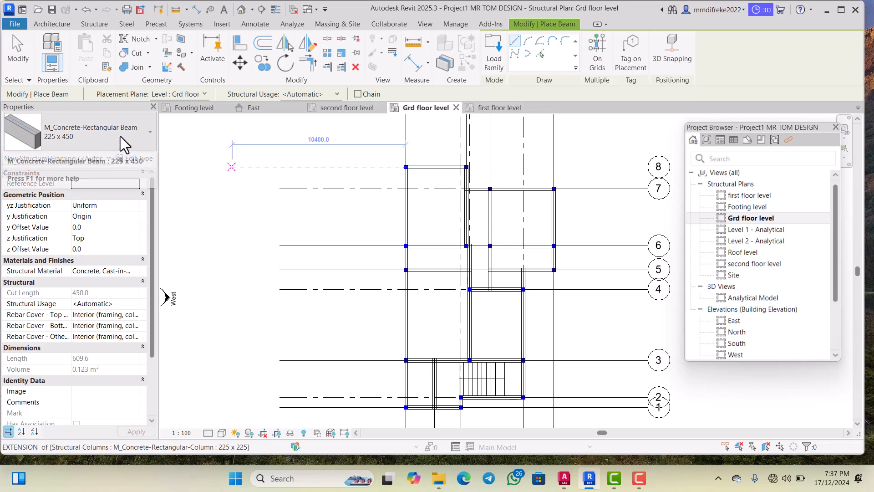
Step: Duplicate the 225 x 450 beam type as 225 x 300 and set its h dimension to 300
left_click(136, 158)
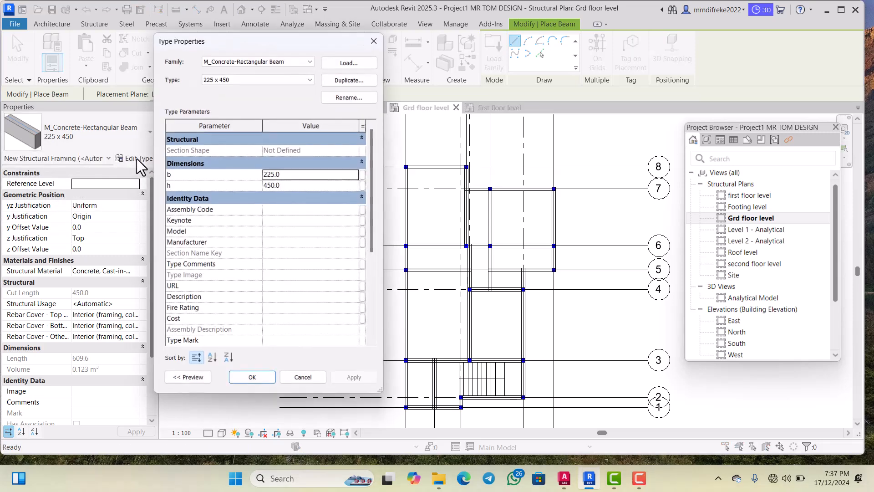
left_click(349, 79)
left_click(350, 236)
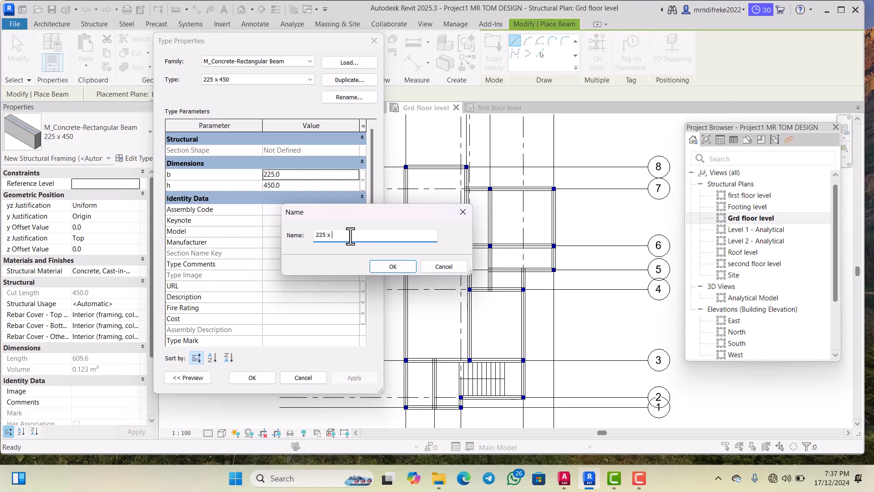
type("300")
left_click(385, 264)
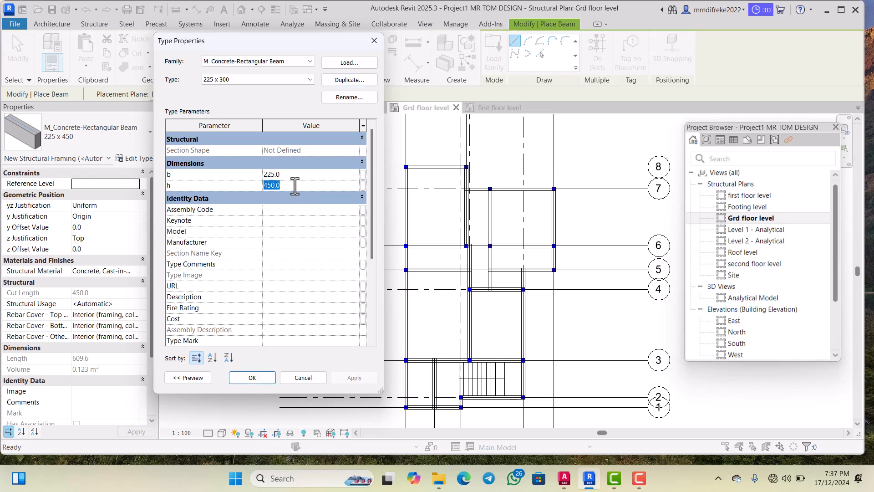
left_click(252, 186)
left_click(346, 376)
left_click(258, 377)
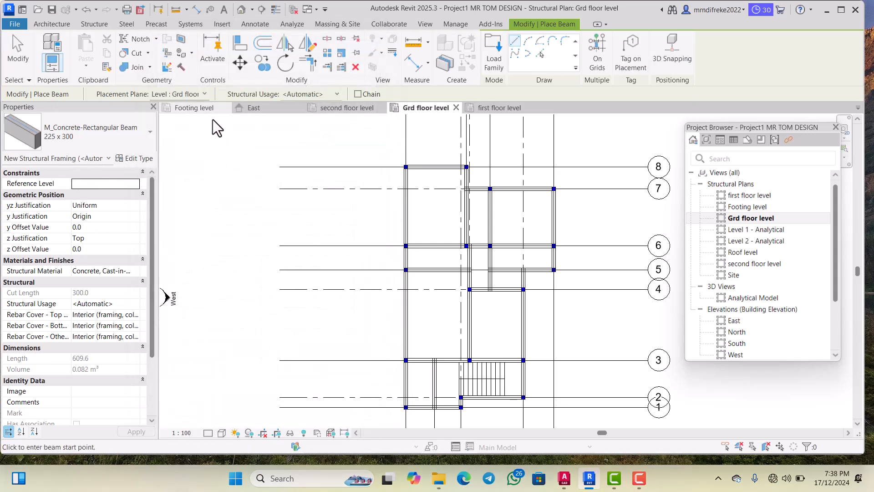
Step: Place a 225 x 450 concrete beam about 3625 mm long along grid 8, between the centres of its two columns
left_click(151, 132)
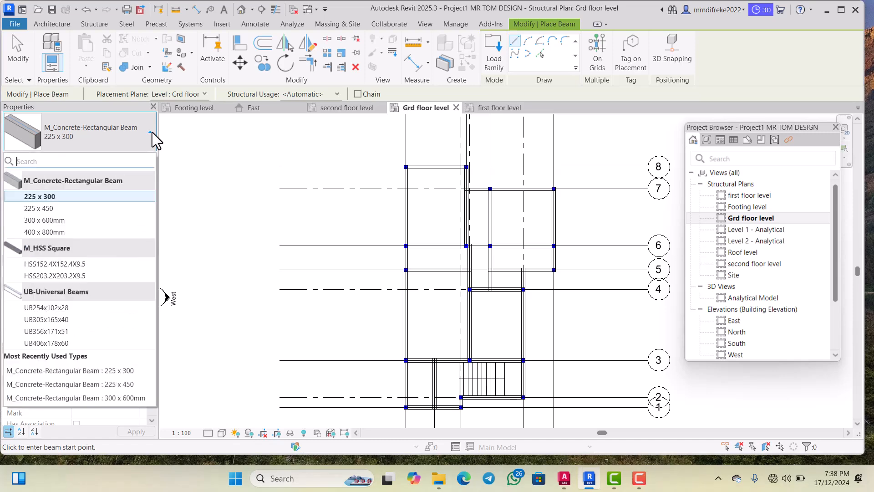
left_click(57, 208)
scroll(318, 201, "down", 1)
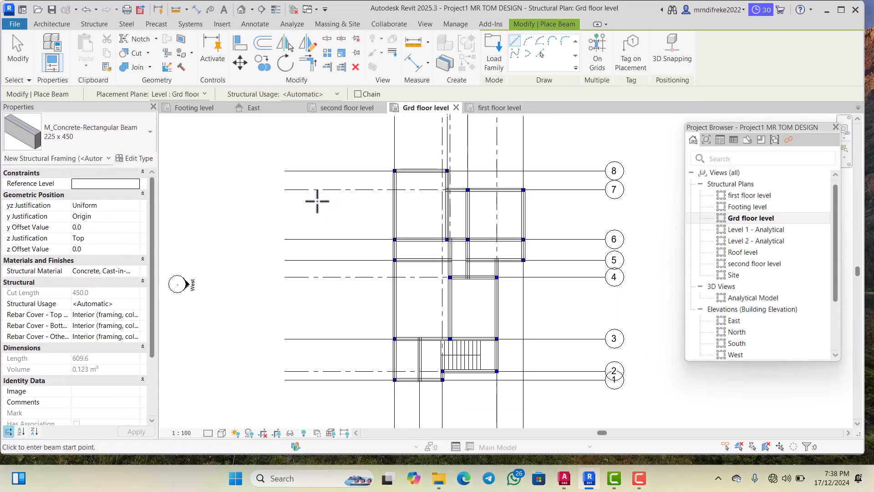
scroll(396, 179, "up", 3)
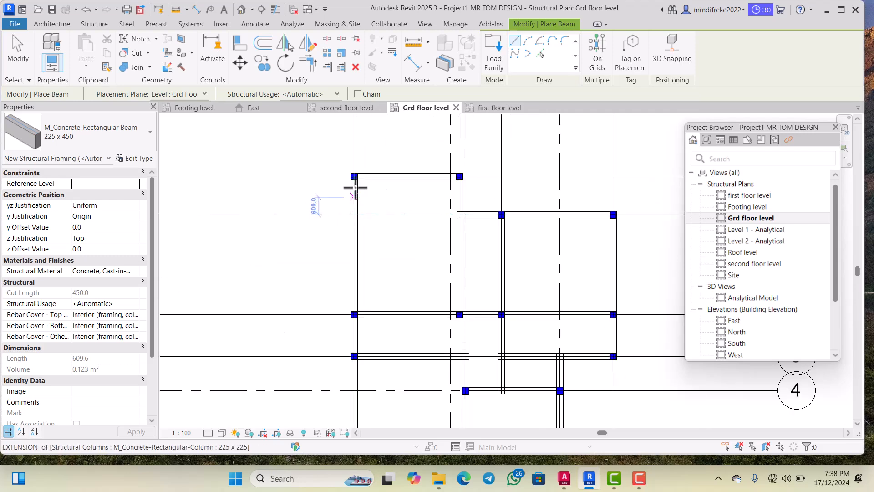
scroll(355, 187, "up", 3)
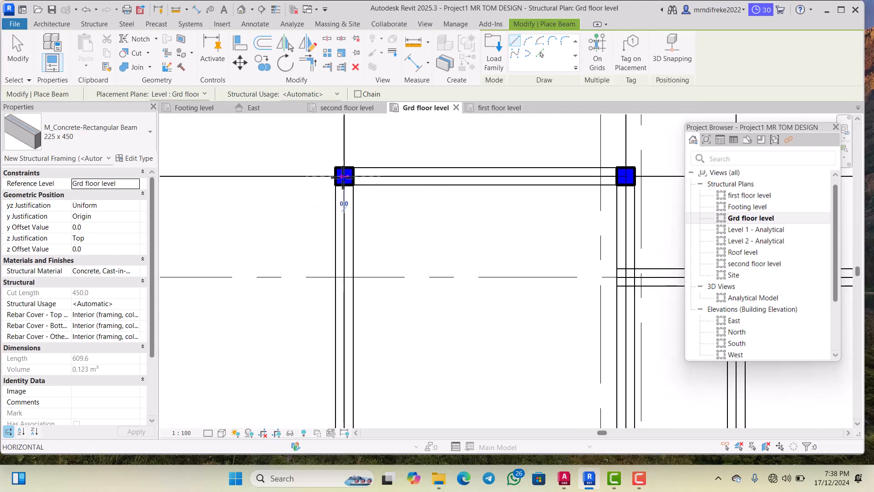
left_click(344, 177)
scroll(312, 201, "down", 3)
scroll(456, 187, "up", 4)
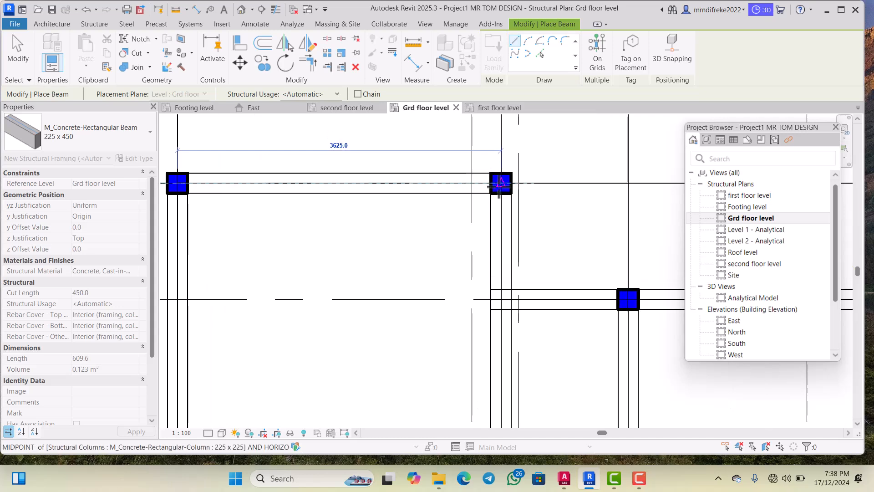
left_click(501, 184)
scroll(415, 205, "down", 2)
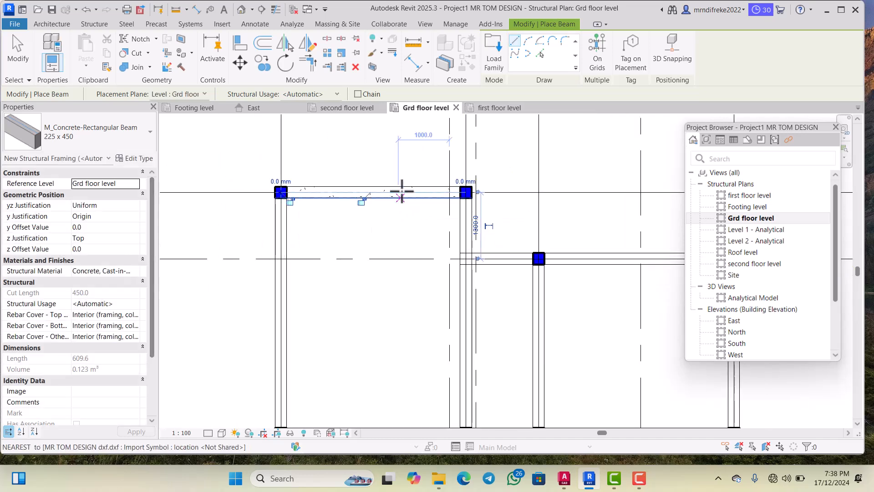
left_click(18, 56)
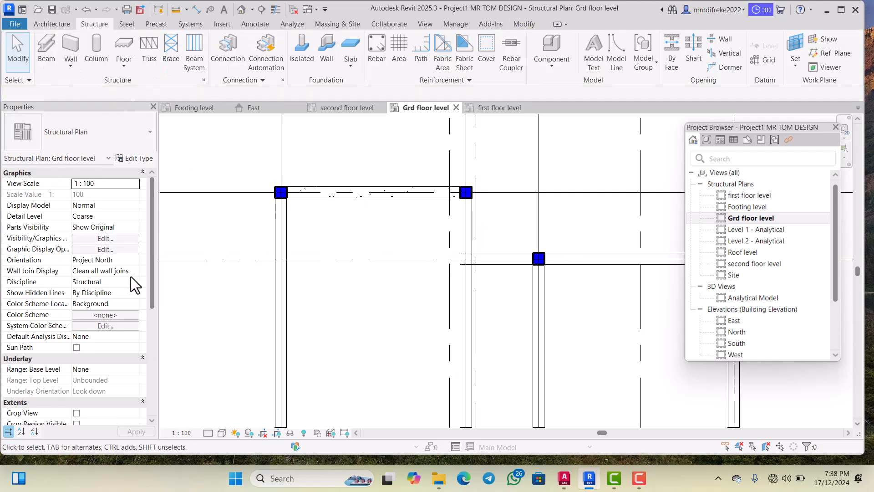
Step: Open the Grd floor level plan's visibility/graphic overrides and search the model categories for "structural fram"
left_click(114, 239)
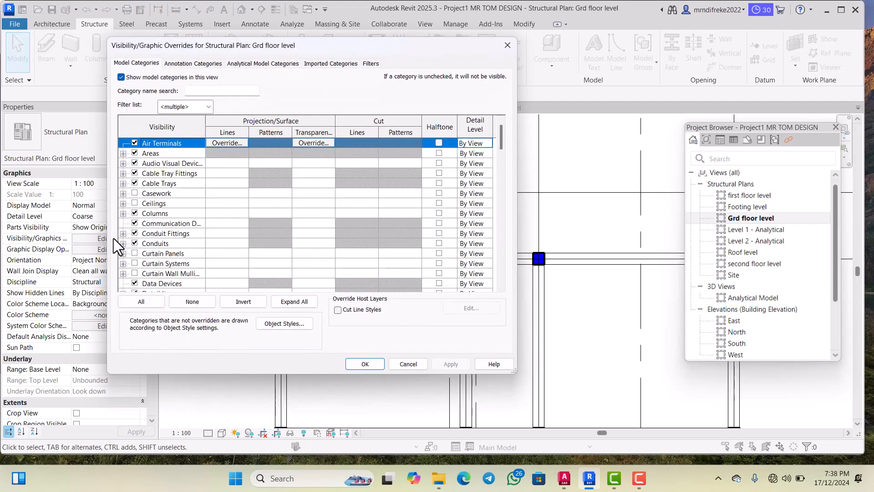
left_click(214, 91)
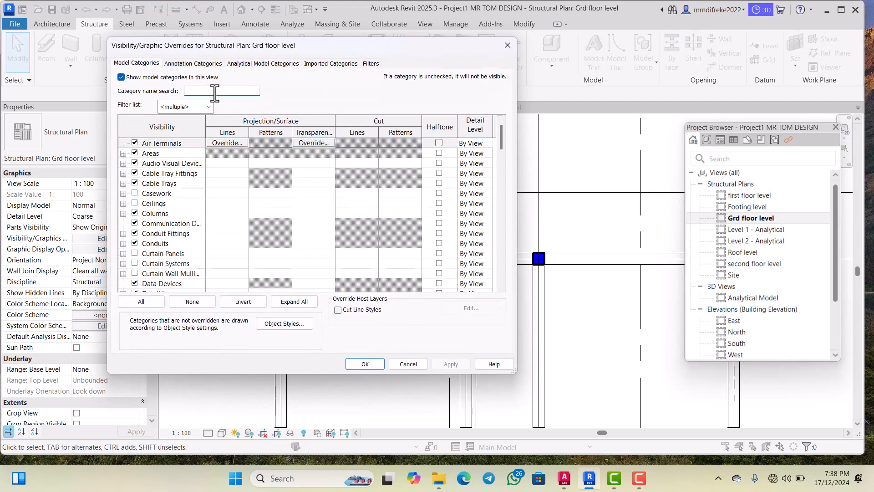
type("str")
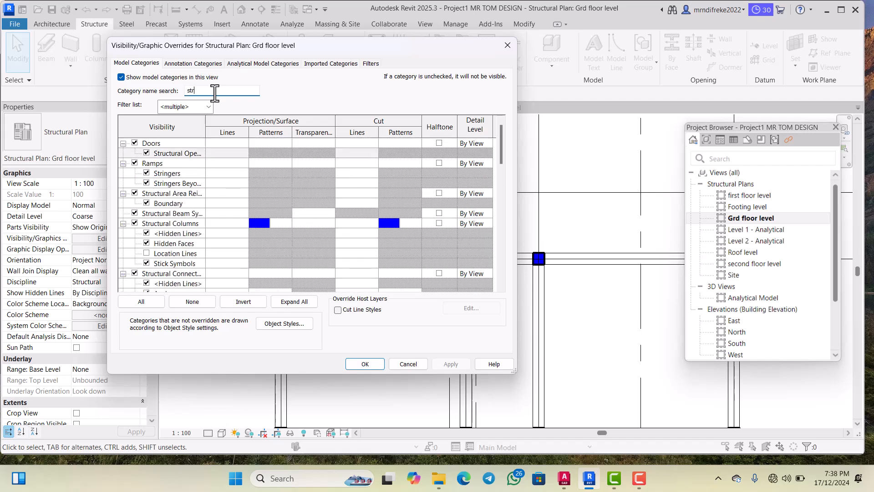
type("uct")
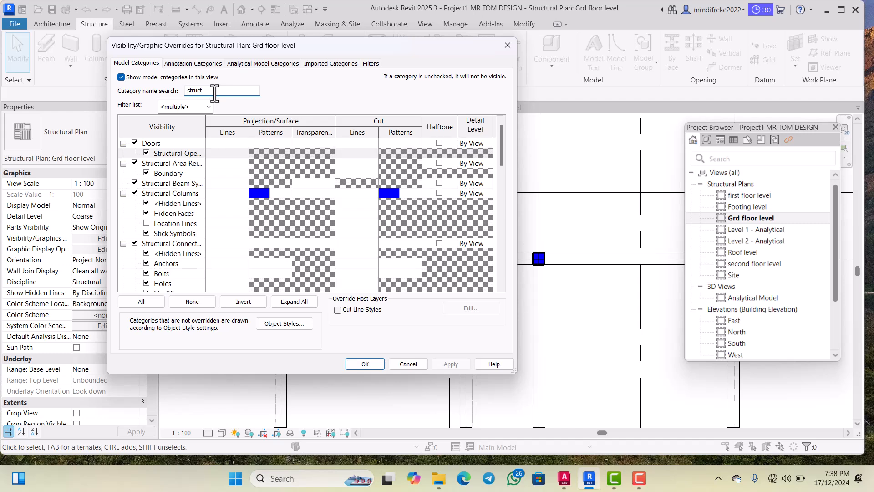
type("ral fram")
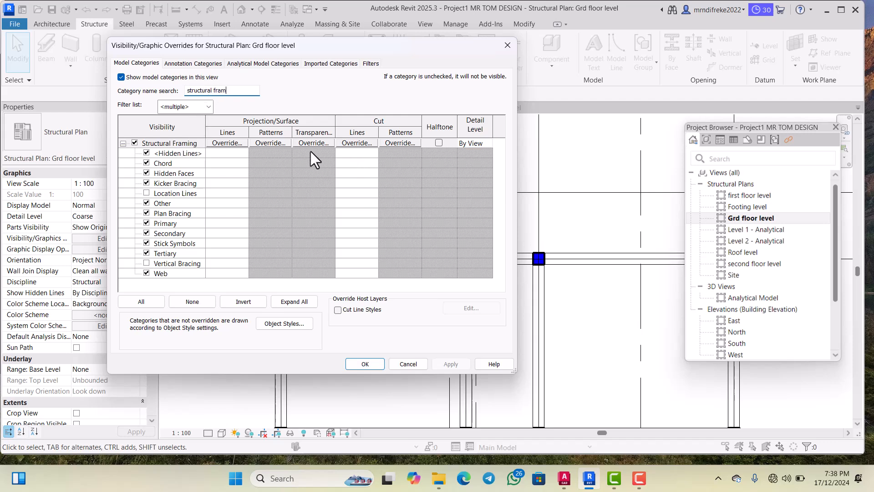
Step: Override the Structural Framing projection/surface foreground pattern with a solid fill in grey RGB 192-192-192
left_click(283, 142)
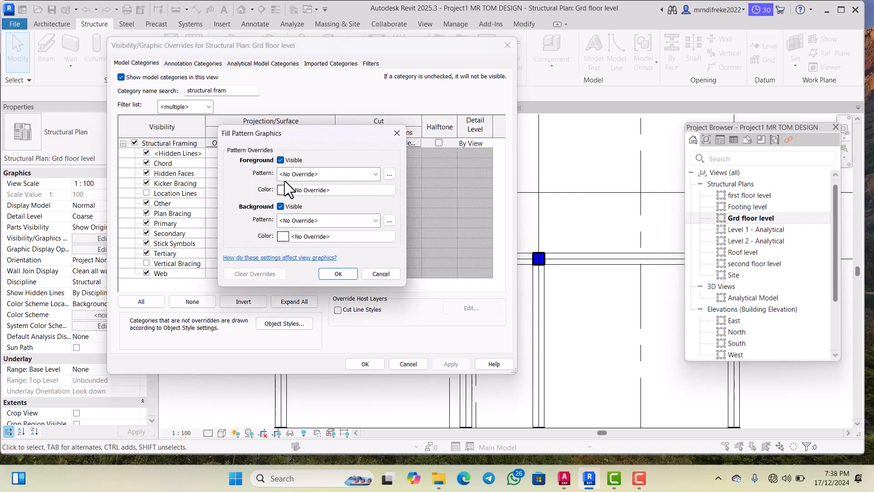
left_click(313, 173)
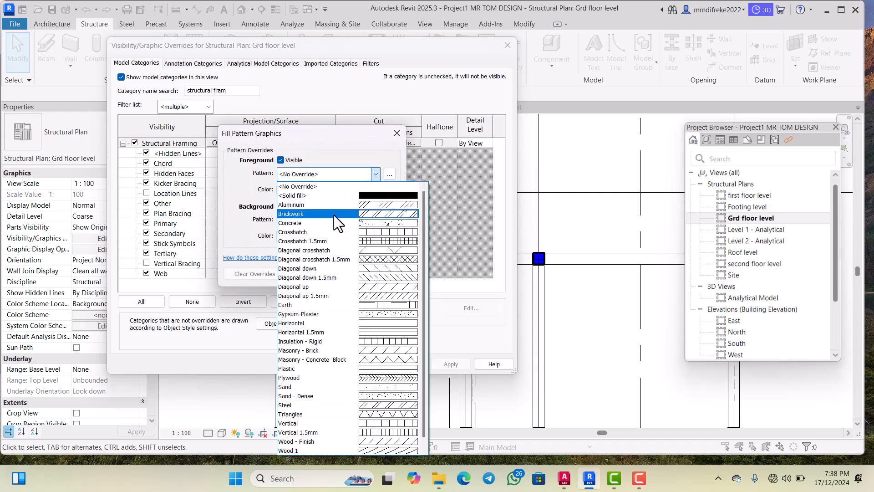
left_click(379, 195)
left_click(327, 190)
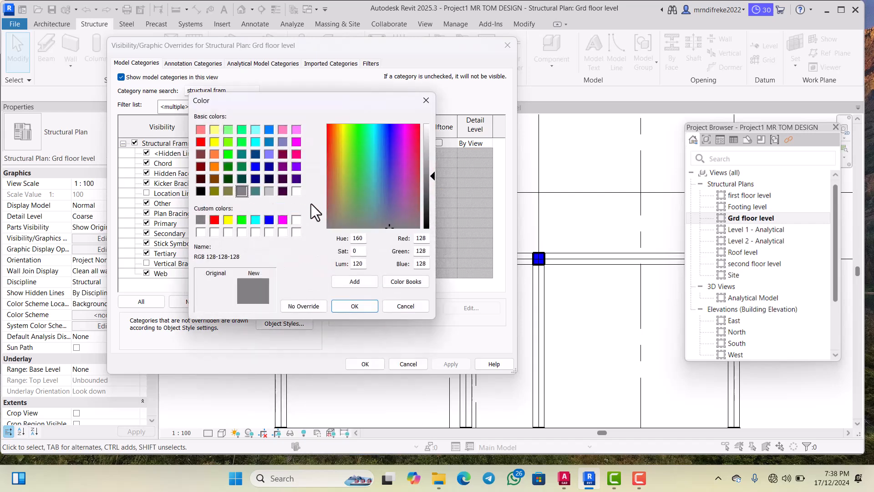
left_click(268, 191)
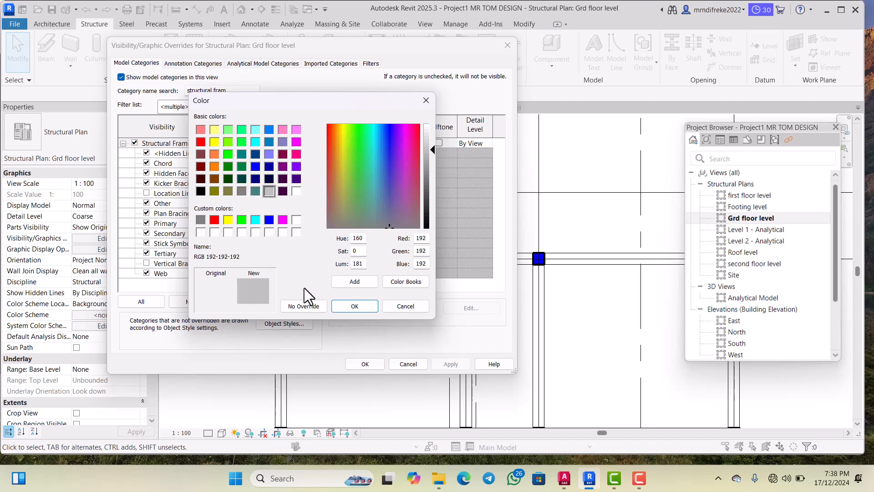
left_click(354, 308)
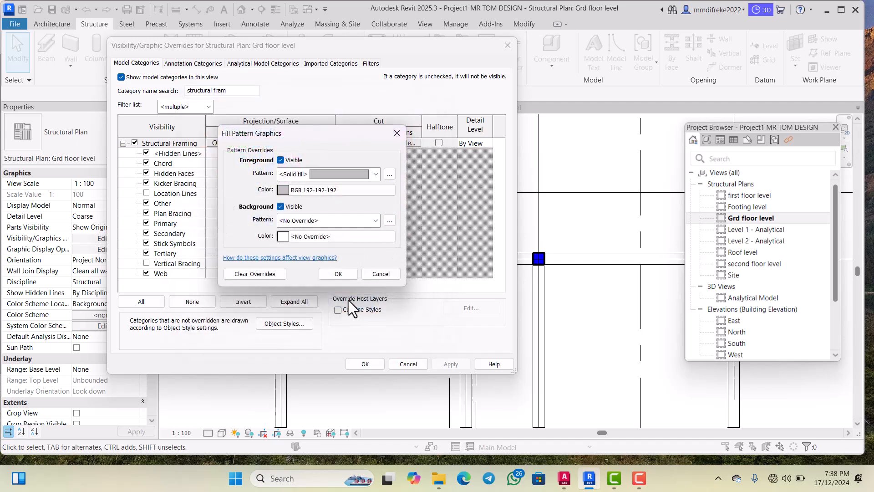
left_click(341, 275)
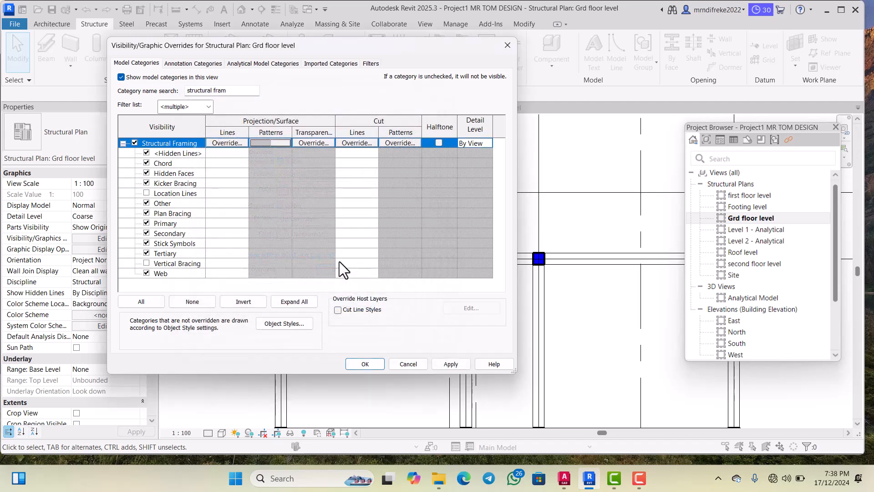
Step: Override the Structural Framing cut foreground pattern with a solid fill in RGB 192-192-192, and apply the view overrides
left_click(409, 144)
left_click(314, 174)
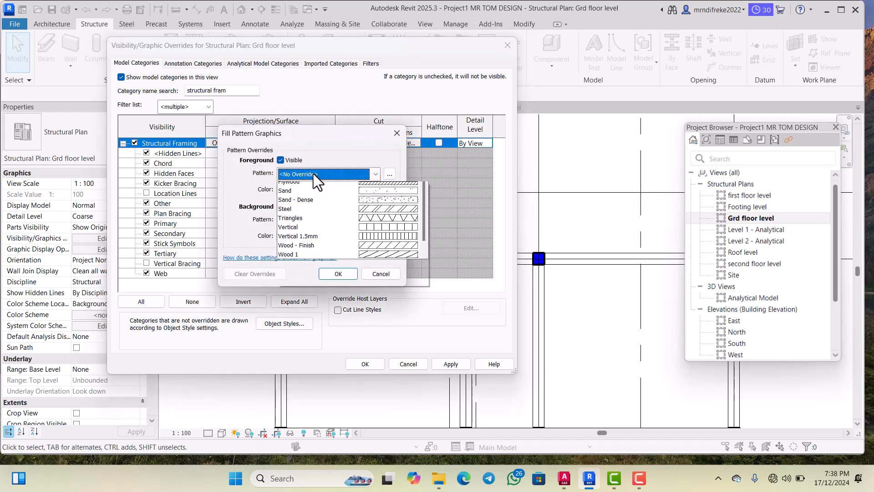
left_click(385, 196)
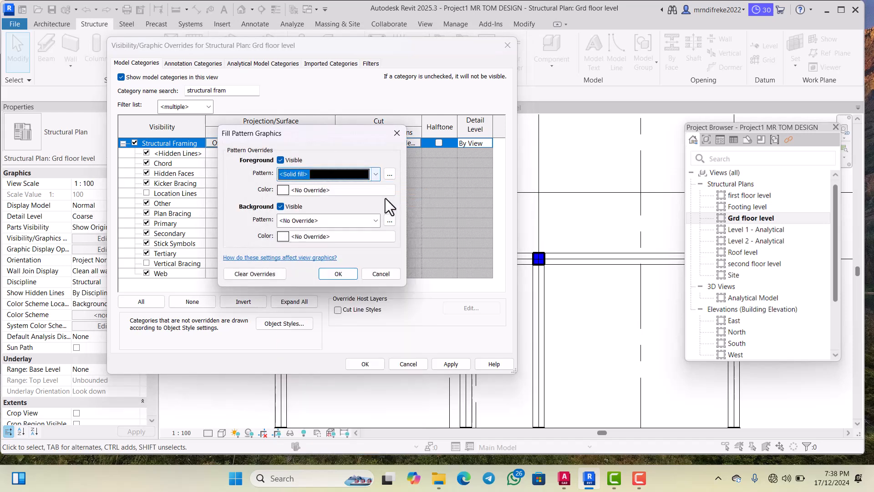
left_click(316, 193)
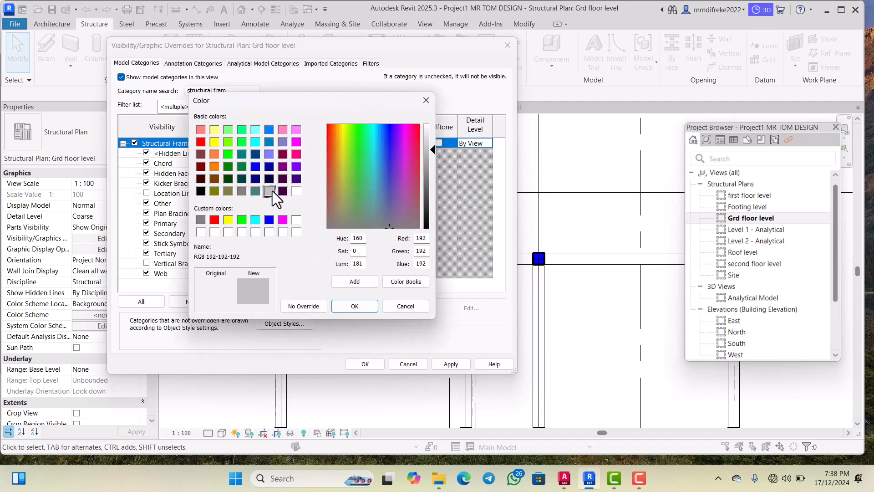
left_click(363, 304)
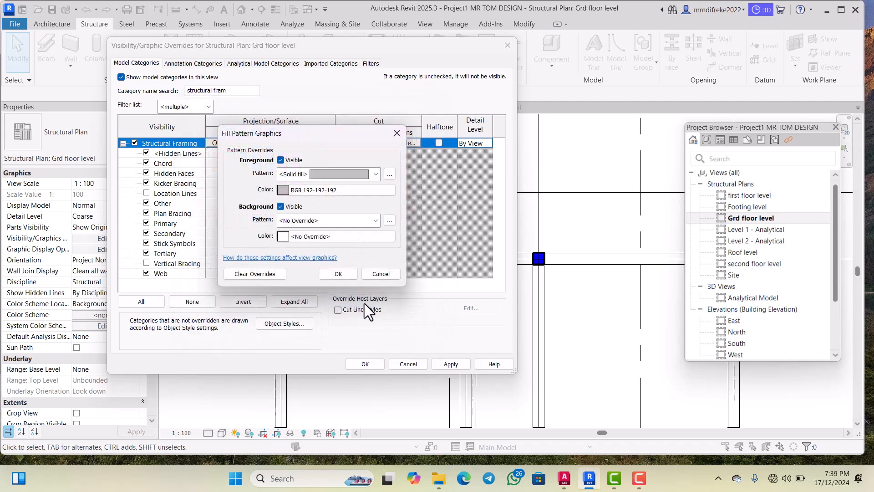
left_click(348, 275)
left_click(455, 362)
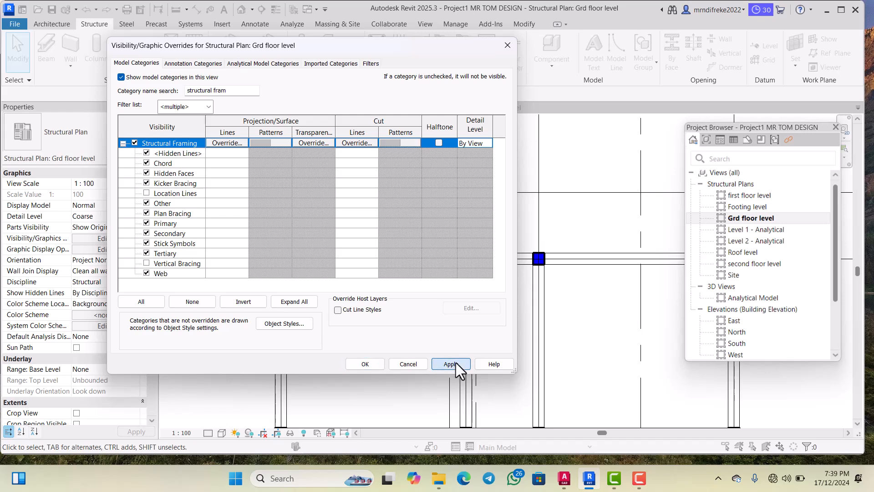
left_click(365, 363)
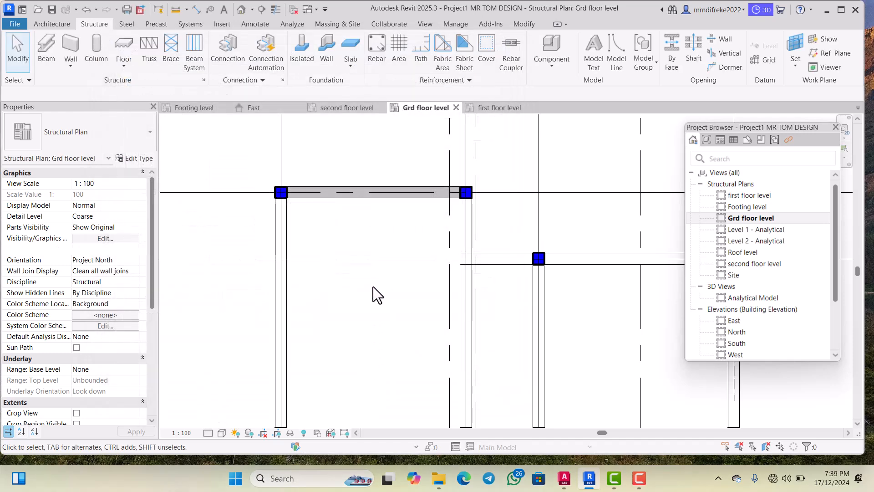
Step: Place a 225 x 450 concrete beam about 4725 mm long down the building's left edge, from the grid 8 column to the grid 6 column
scroll(359, 212, "down", 5)
scroll(401, 210, "up", 6)
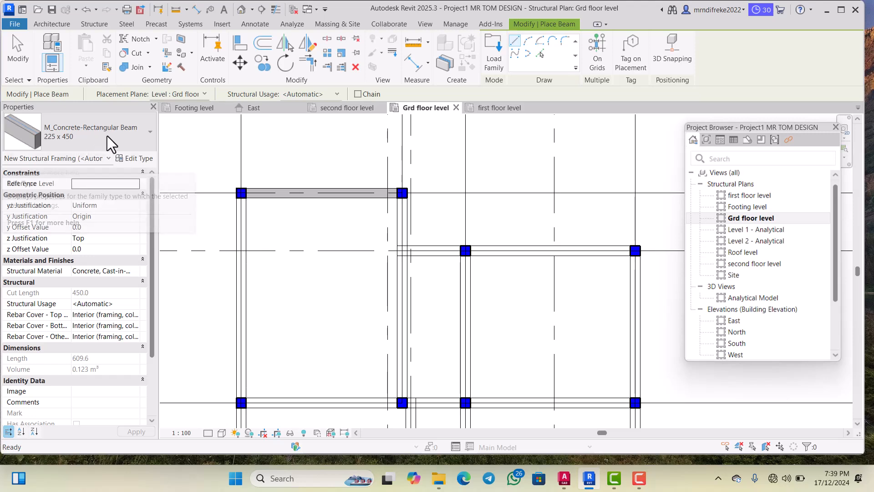
scroll(367, 196, "down", 1)
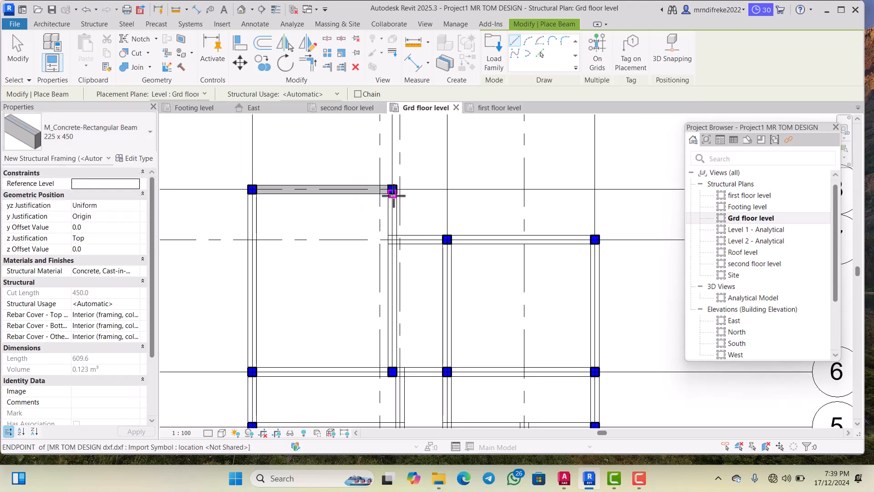
scroll(394, 192, "down", 1)
scroll(315, 196, "up", 3)
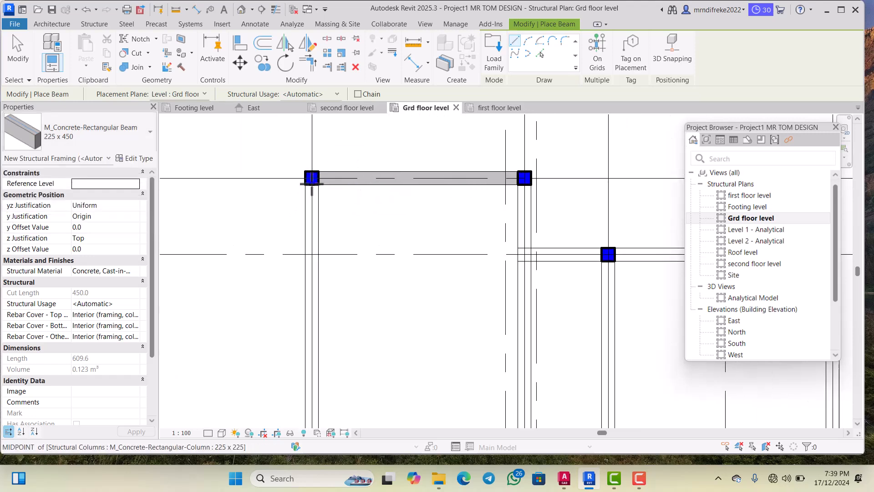
scroll(312, 181, "down", 1)
scroll(332, 187, "up", 2)
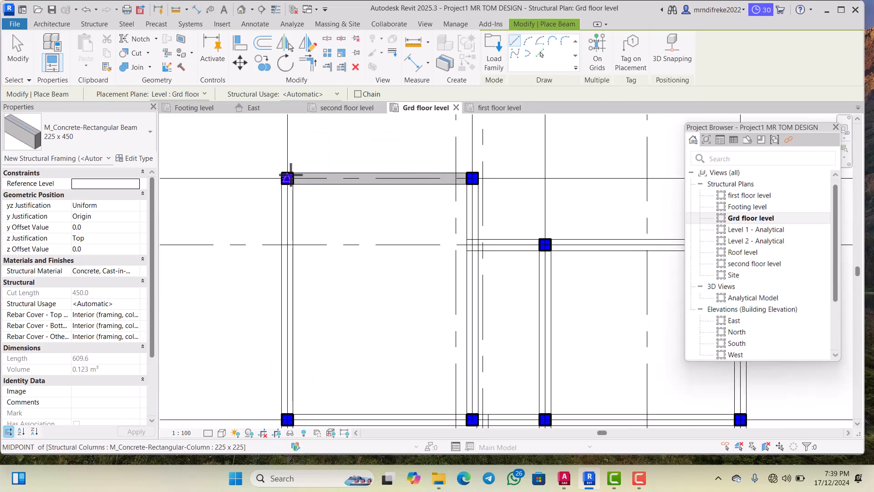
scroll(293, 177, "down", 3)
scroll(293, 279, "up", 5)
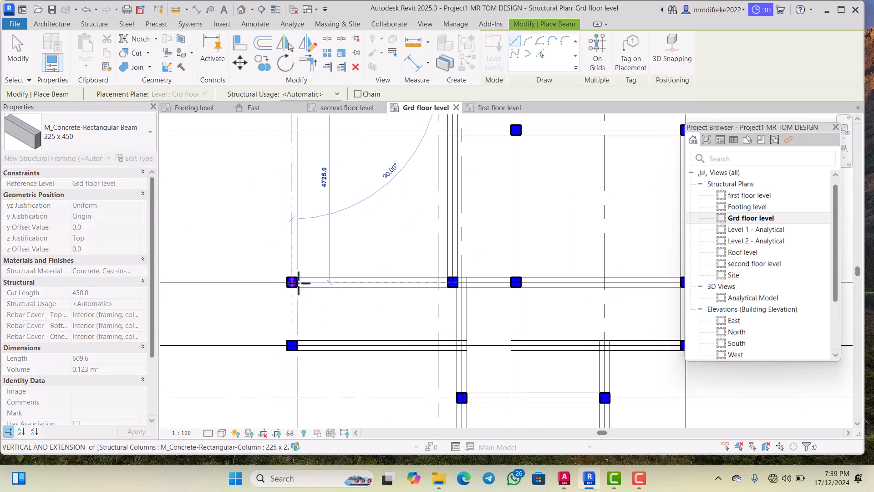
scroll(301, 284, "down", 1)
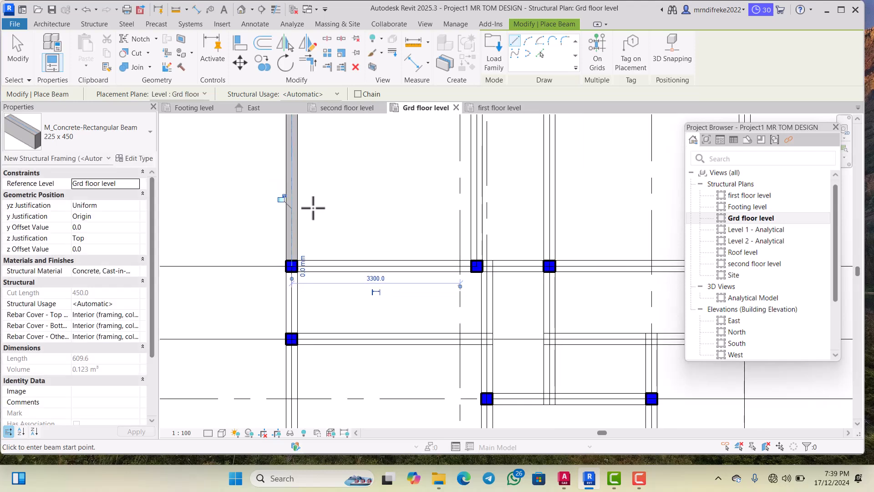
Step: Place a 225 x 450 beam along the building's left edge between the centres of the grid 6 and grid 5 columns
scroll(299, 248, "up", 3)
left_click(298, 235)
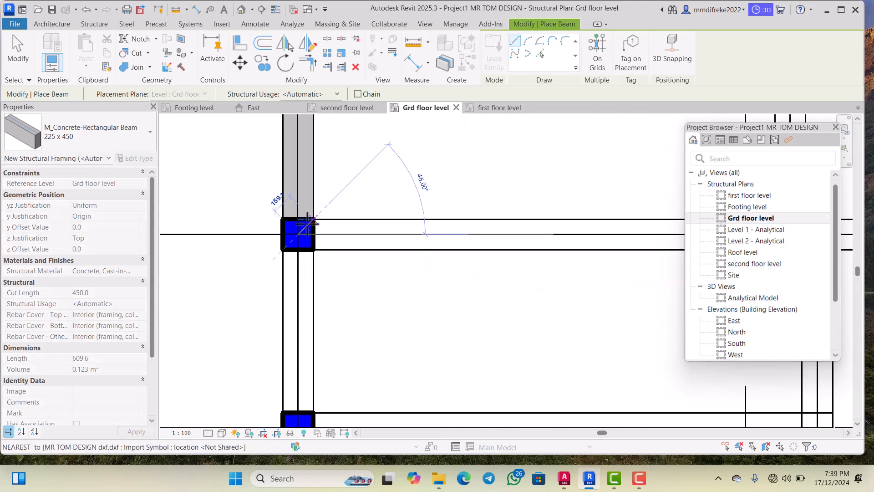
scroll(309, 279, "down", 1)
scroll(305, 283, "up", 2)
scroll(304, 296, "down", 2)
left_click(304, 301)
scroll(304, 302, "down", 2)
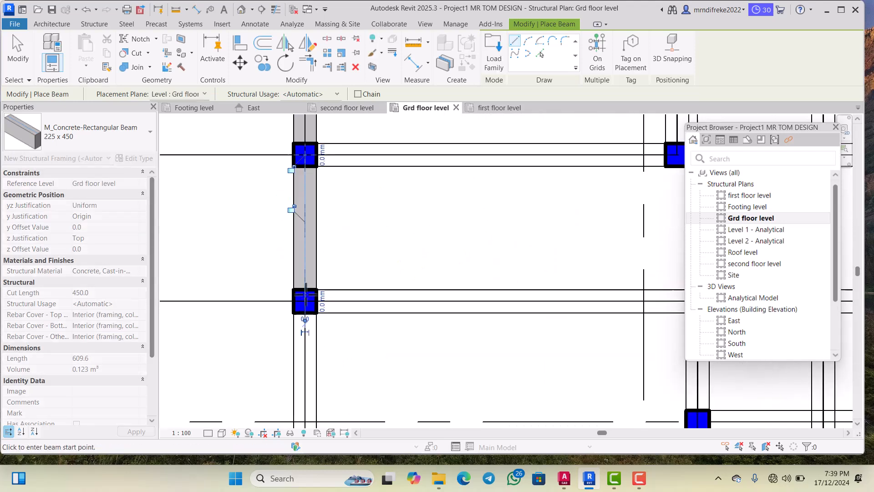
Step: Place a 225 x 450 beam along the left edge from the grid 5 column centre down to the grid 3 column centre
scroll(309, 237, "up", 3)
scroll(318, 248, "up", 1)
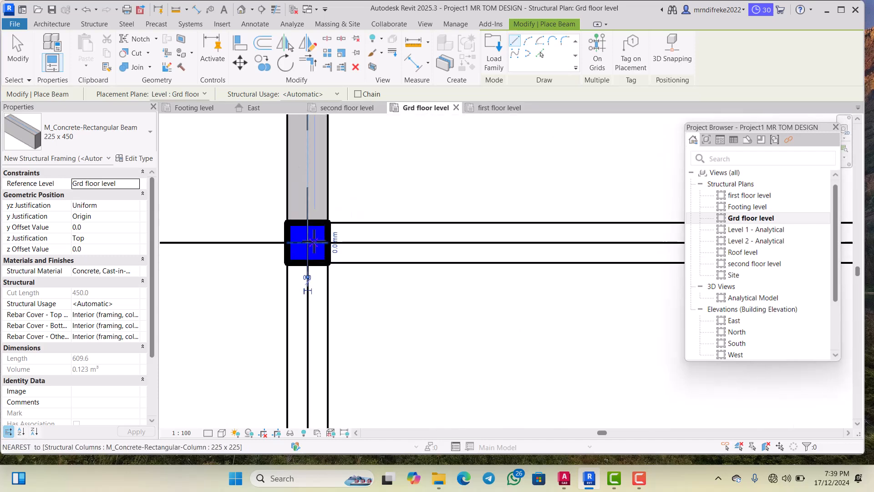
scroll(315, 227, "down", 4)
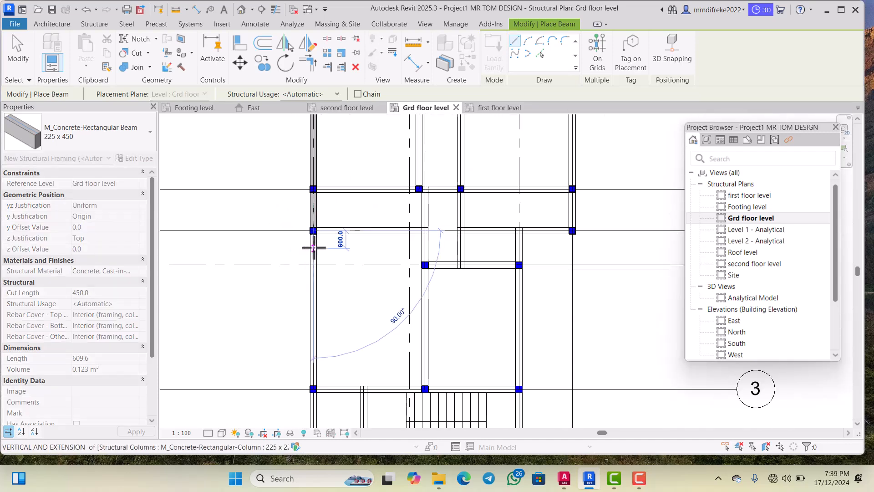
scroll(310, 319, "up", 2)
scroll(316, 294, "up", 5)
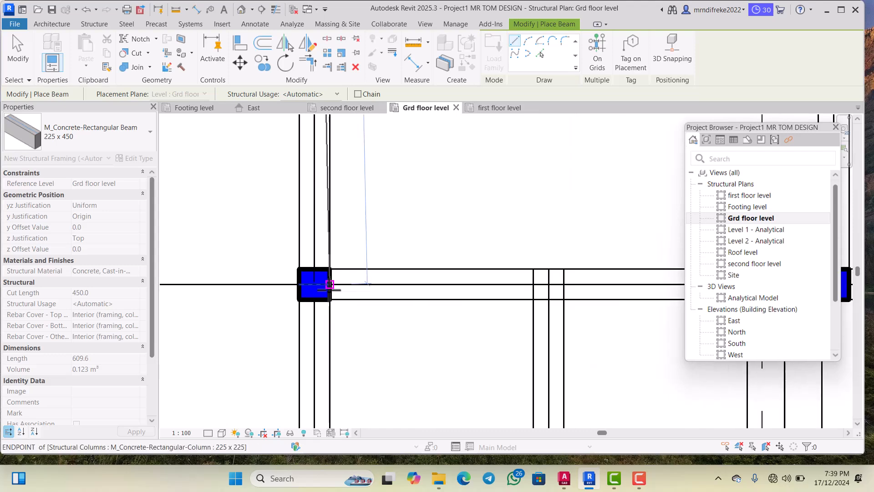
Step: Place a 225 x 450 beam from the left-edge grid 3 column down to the building's lower-left corner column
scroll(313, 283, "down", 2)
scroll(311, 277, "up", 3)
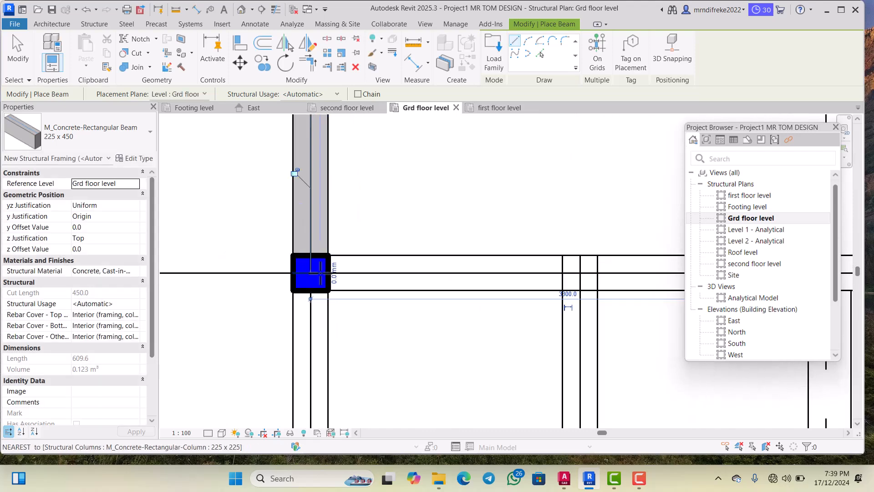
scroll(300, 273, "down", 5)
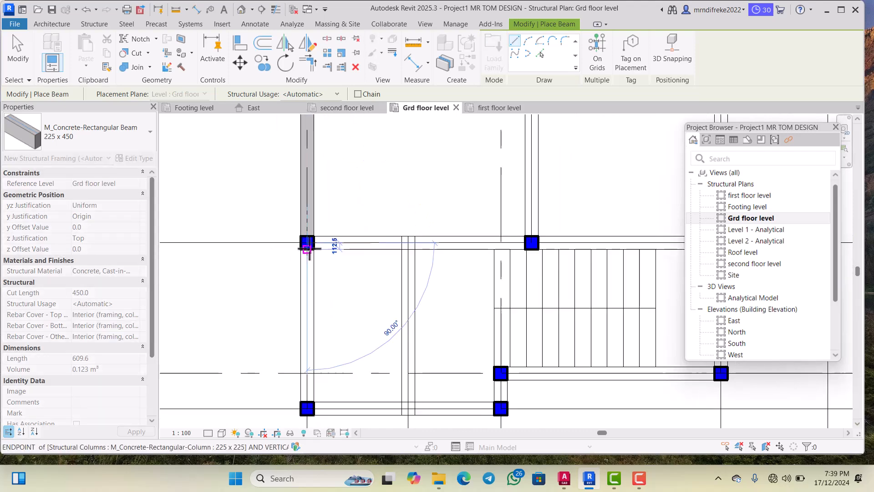
scroll(311, 339, "up", 4)
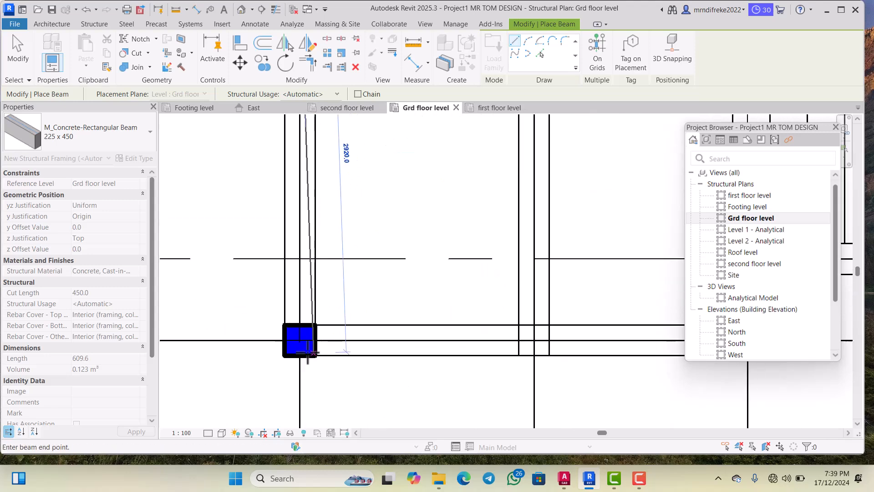
Step: Place a horizontal 225 x 450 beam about 3000 mm long from the lower-left corner column to the next column on the bottom edge
scroll(301, 337, "down", 2)
scroll(296, 335, "up", 4)
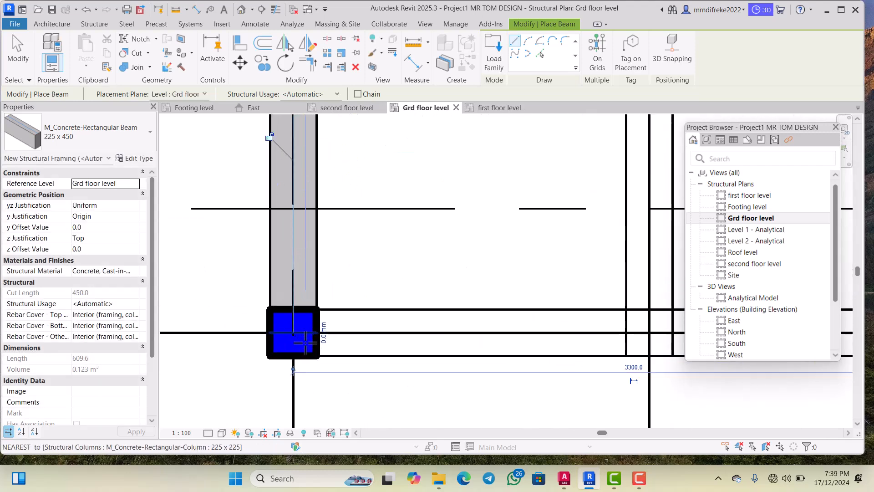
scroll(291, 337, "down", 4)
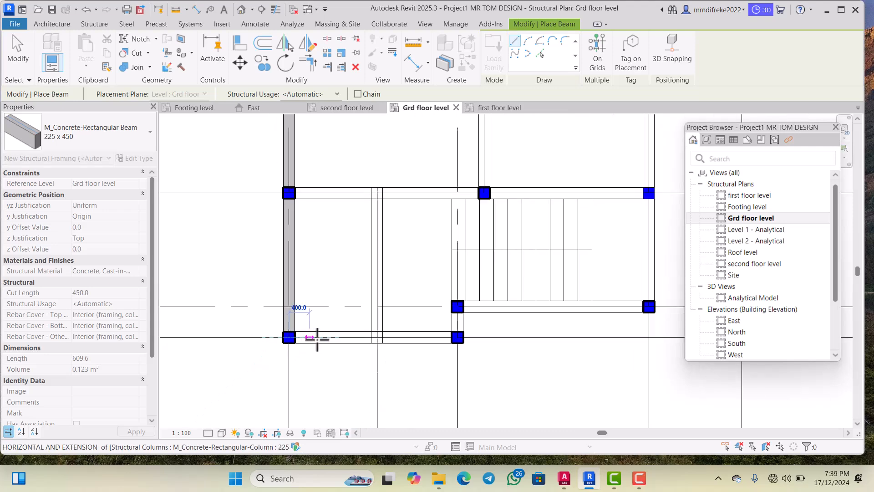
scroll(465, 336, "up", 3)
scroll(469, 339, "up", 1)
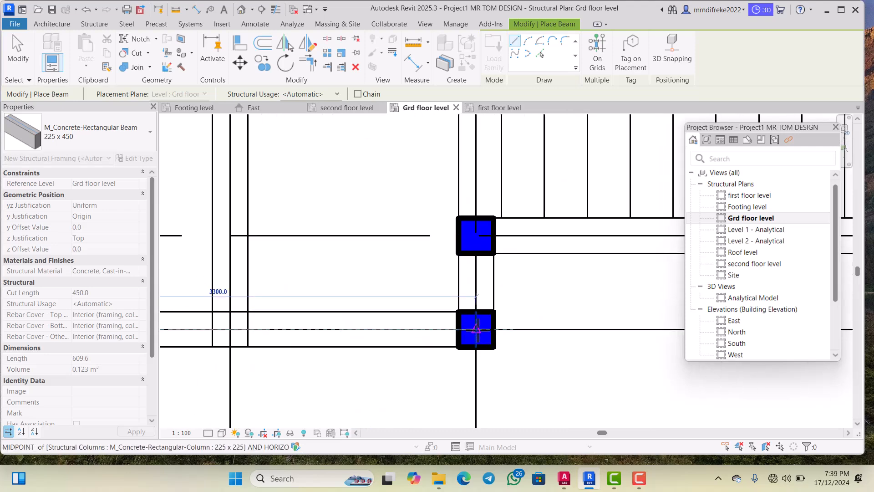
left_click(476, 329)
Step: Place a short vertical 225 x 450 beam about 600 mm long from the bottom-edge column up to the column below the stairs
scroll(469, 334, "down", 3)
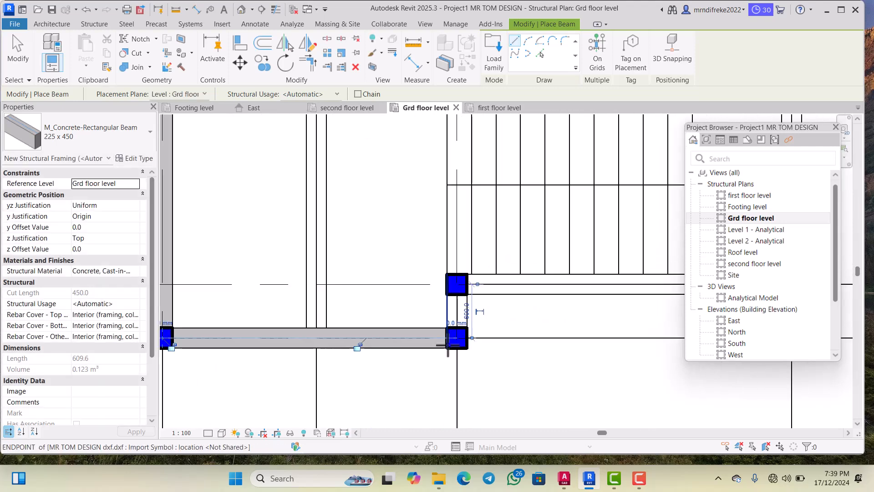
scroll(449, 339, "down", 2)
scroll(464, 343, "up", 4)
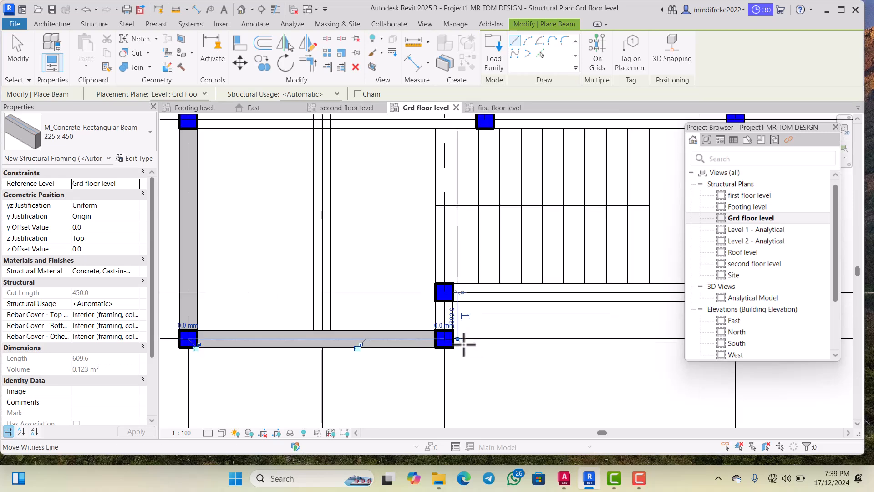
scroll(453, 345, "up", 2)
scroll(448, 345, "down", 3)
scroll(447, 339, "up", 2)
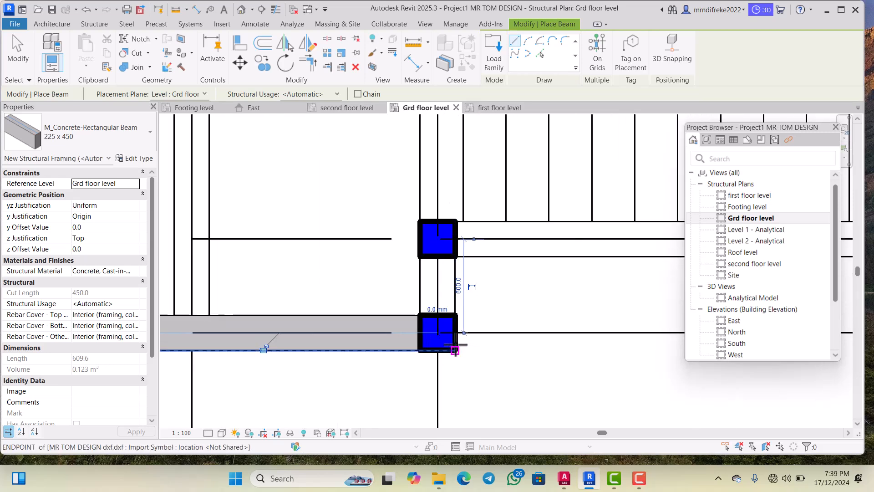
left_click(437, 238)
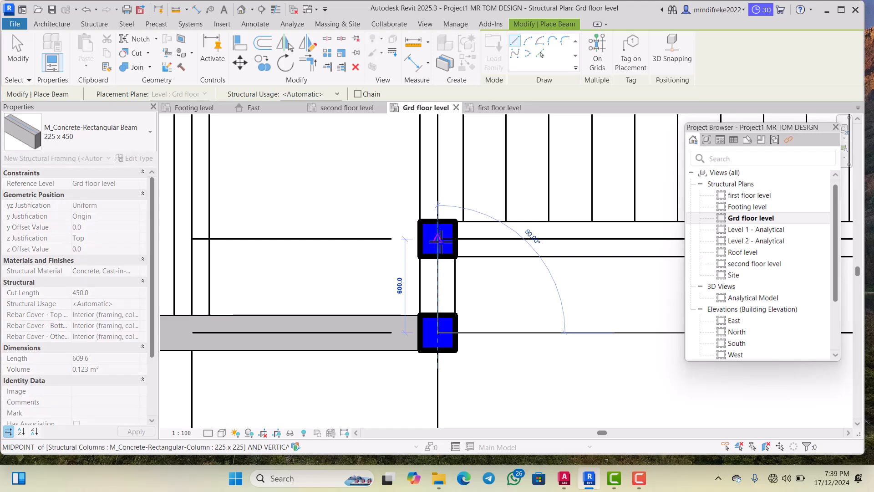
Step: Place a 225 x 450 beam about 3750 mm long below the stairs, between the centres of its left and right columns
scroll(410, 296, "down", 3)
scroll(428, 268, "up", 4)
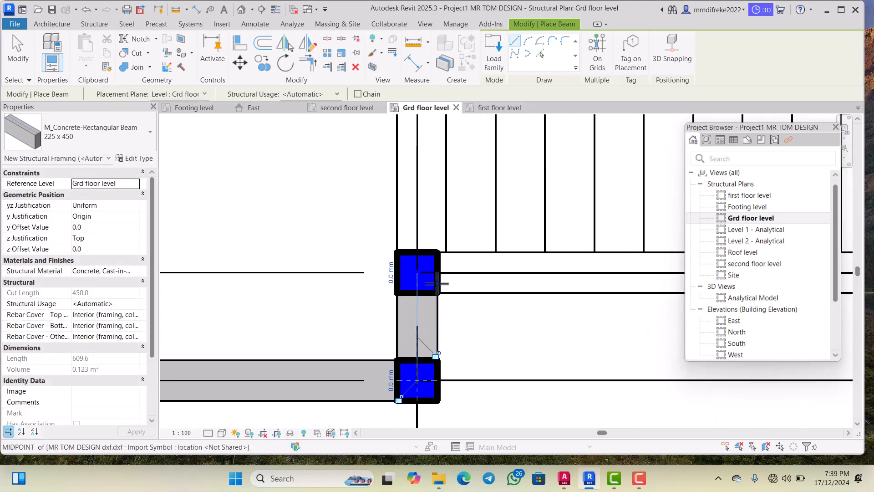
left_click(419, 272)
scroll(364, 294, "down", 3)
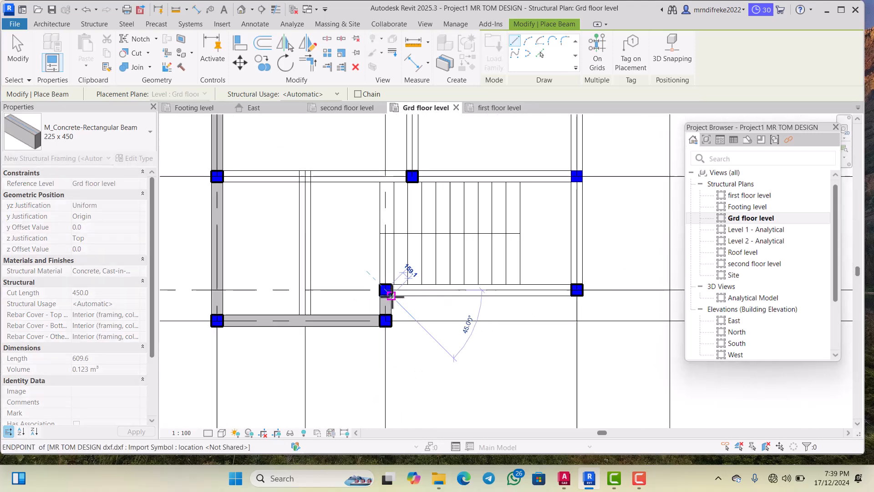
scroll(572, 294, "up", 3)
scroll(596, 295, "up", 1)
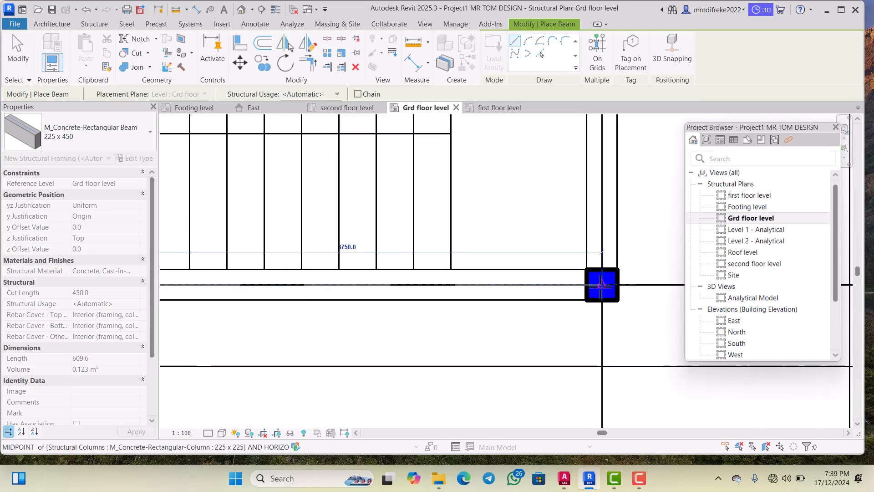
left_click(601, 285)
Step: Place a vertical 225 x 450 beam right of the stairs, from the lower-right column up to the grid 3 column
scroll(552, 307, "down", 2)
scroll(592, 309, "up", 2)
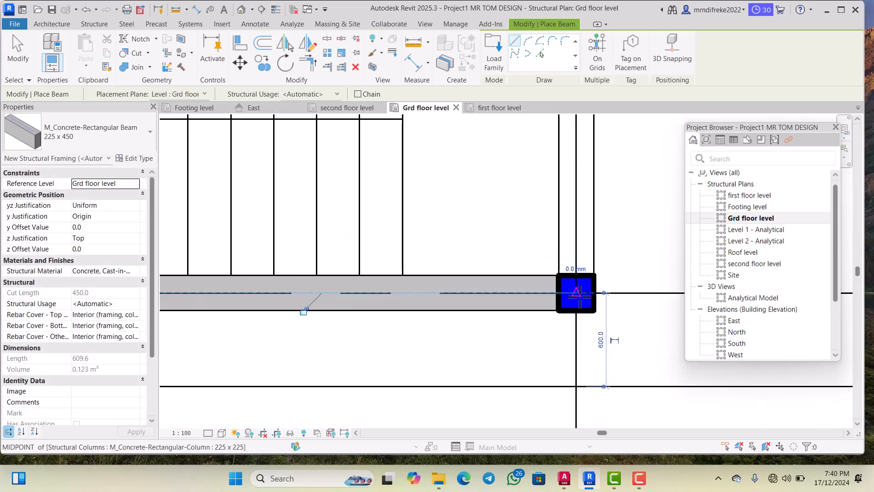
left_click(579, 297)
scroll(576, 326, "down", 4)
scroll(575, 194, "up", 2)
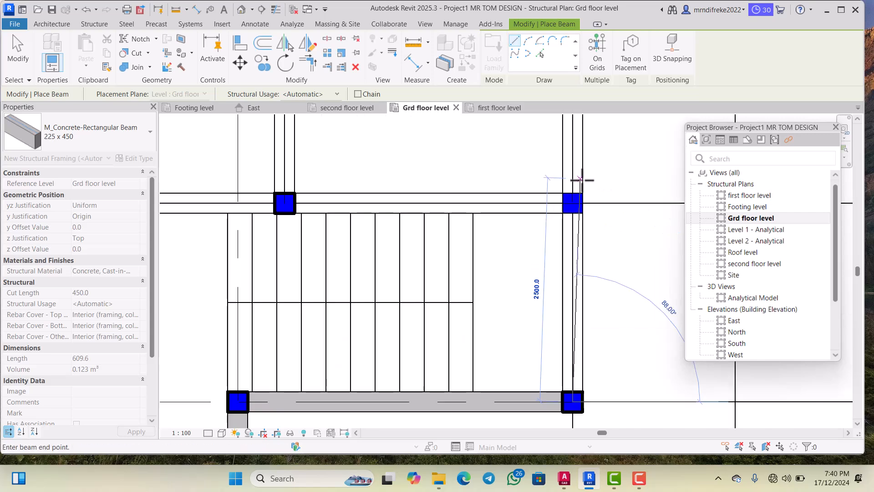
scroll(582, 223, "up", 1)
left_click(569, 208)
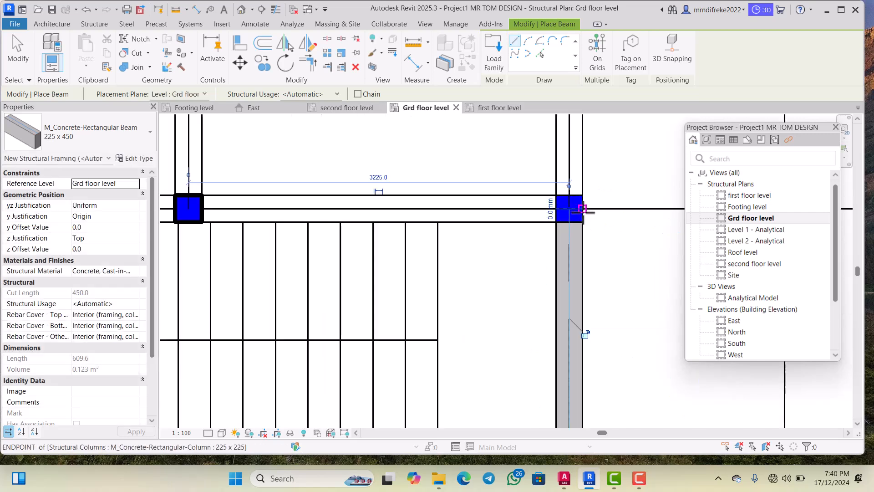
Step: Place a 225 x 450 beam about 3225 mm long along grid 3 above the stairs, from the right column to the middle column
scroll(533, 238, "up", 1)
left_click(576, 205)
scroll(573, 204, "down", 4)
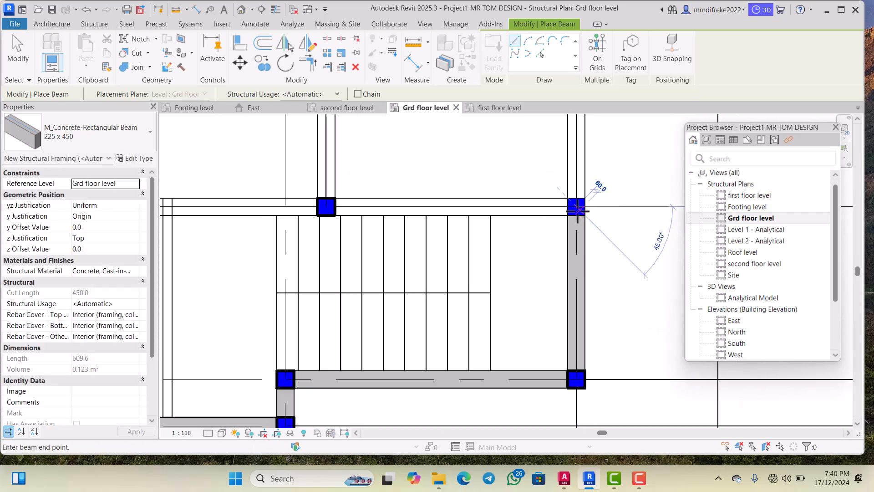
scroll(333, 207, "up", 5)
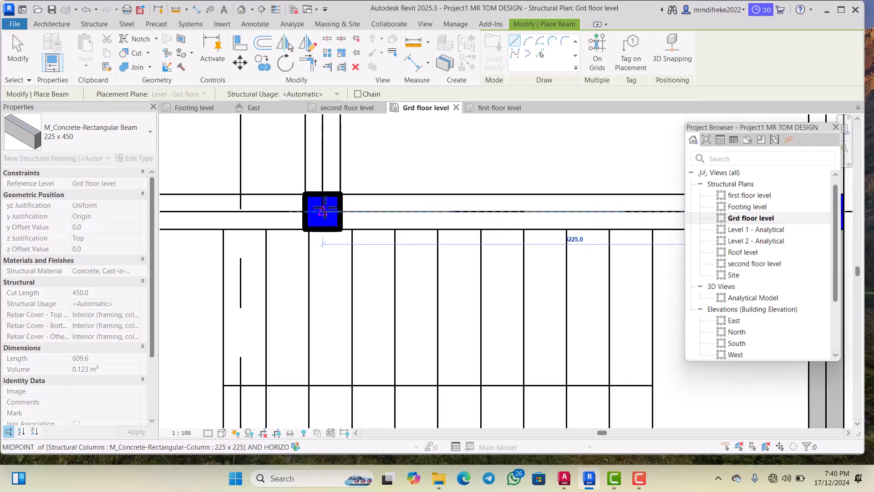
left_click(323, 211)
Step: Place a 225 x 450 beam about 3825 mm long along grid 3, from the middle column to the left-edge column
scroll(351, 205, "down", 3)
scroll(352, 205, "up", 4)
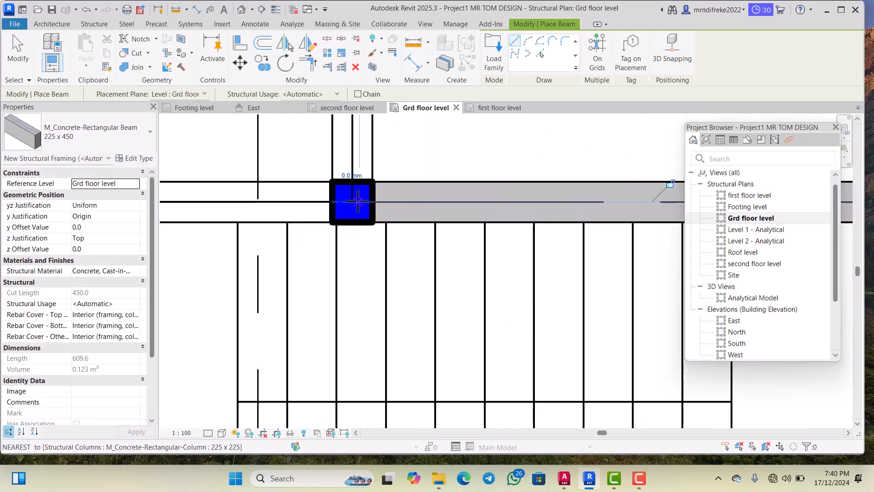
left_click(354, 201)
scroll(453, 199, "down", 3)
scroll(246, 199, "up", 4)
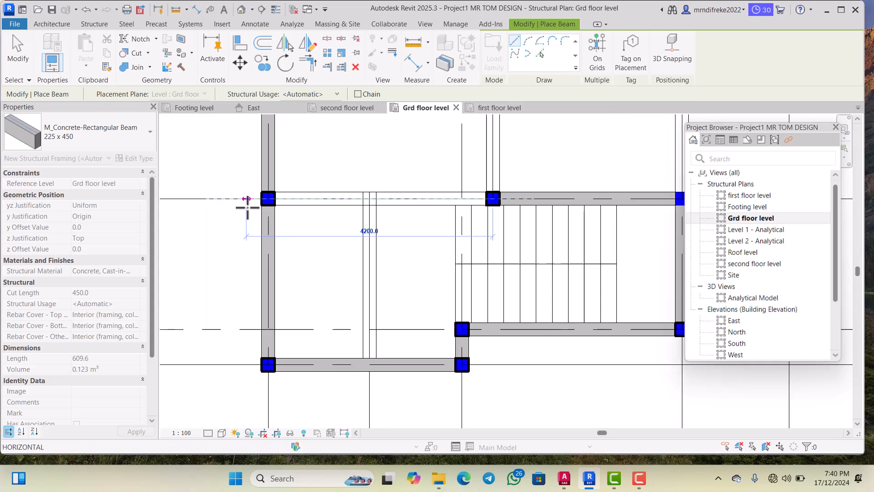
scroll(279, 202, "up", 2)
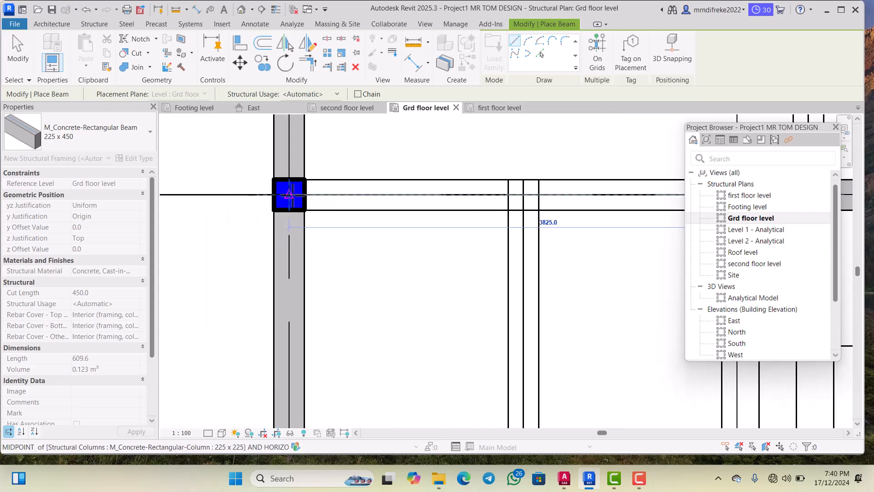
left_click(293, 195)
Step: Place a vertical 225 x 450 beam about 2225 mm long beside the stairs, from the grid 2 column up to the grid 3 beam
scroll(303, 198, "down", 3)
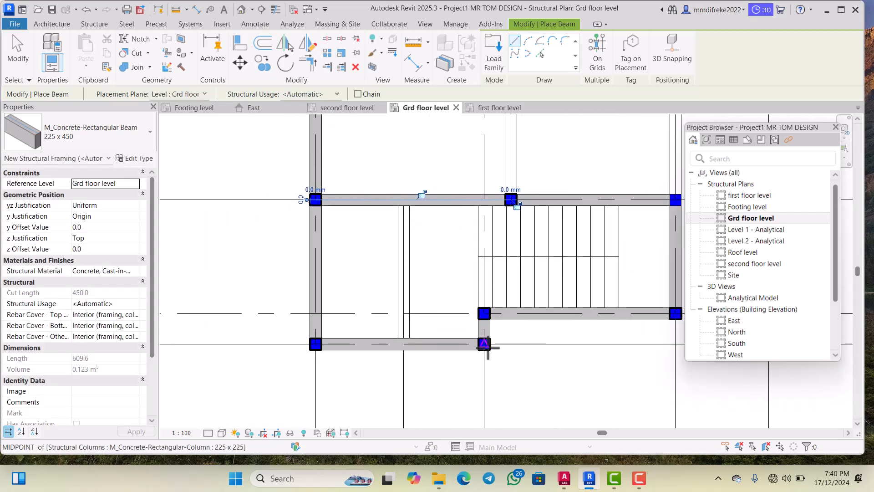
scroll(487, 346, "up", 4)
left_click(474, 297)
scroll(474, 292, "down", 3)
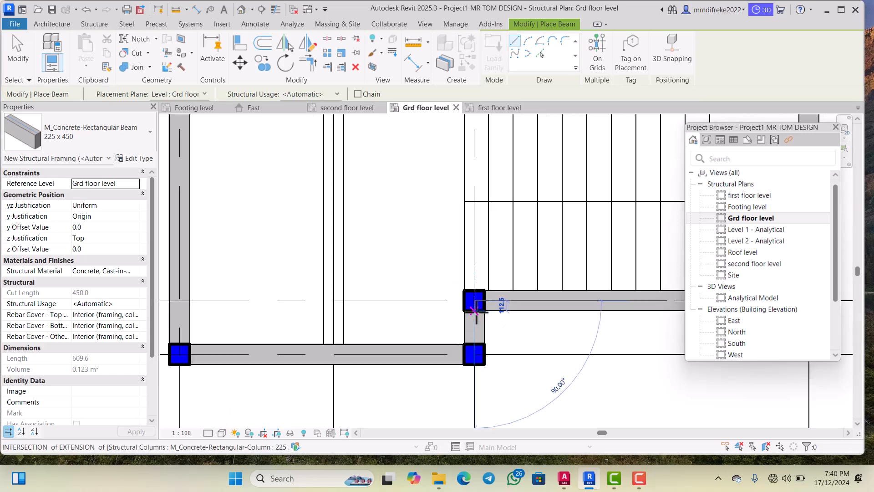
scroll(474, 238, "up", 4)
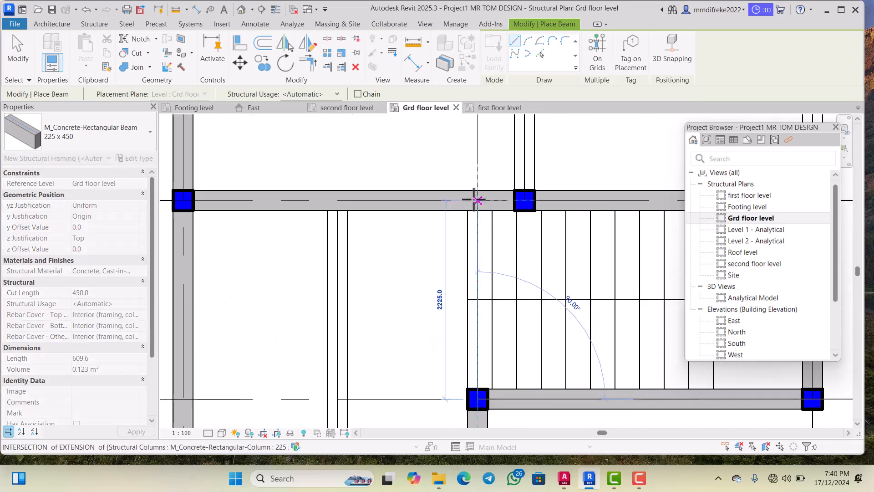
left_click(478, 199)
scroll(453, 270, "down", 5)
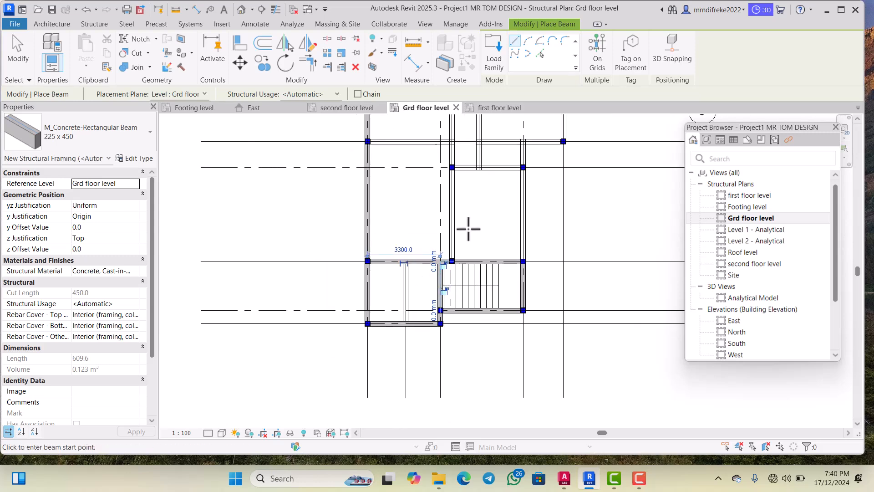
Step: Place a vertical 225 x 450 beam from the right-hand column on grid 8 down to the column below it on grid 6
scroll(492, 255, "down", 5)
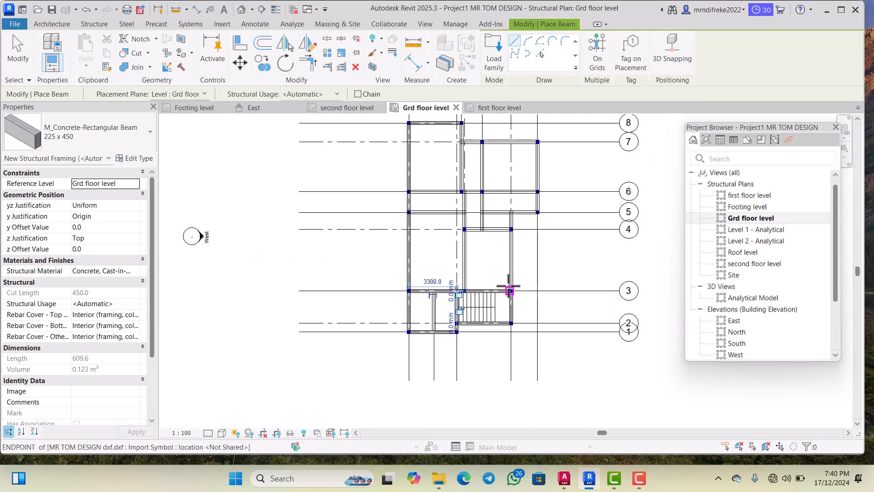
scroll(512, 273, "down", 2)
scroll(529, 194, "up", 4)
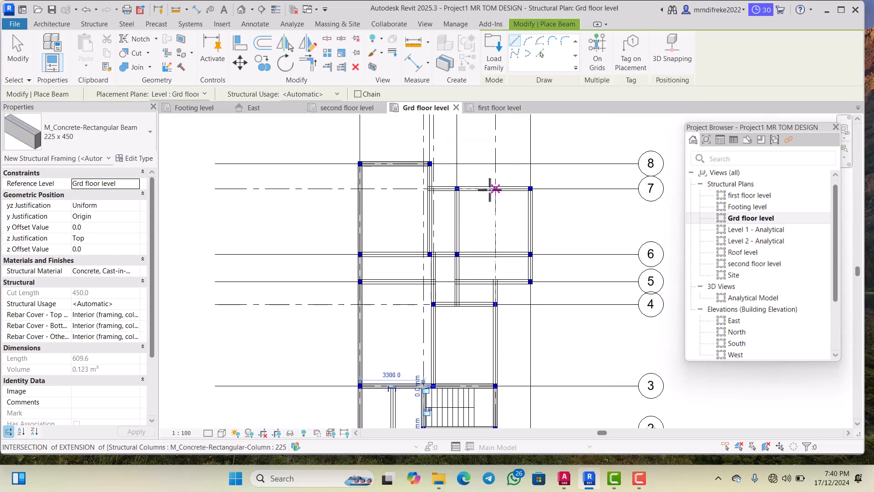
scroll(439, 175, "up", 6)
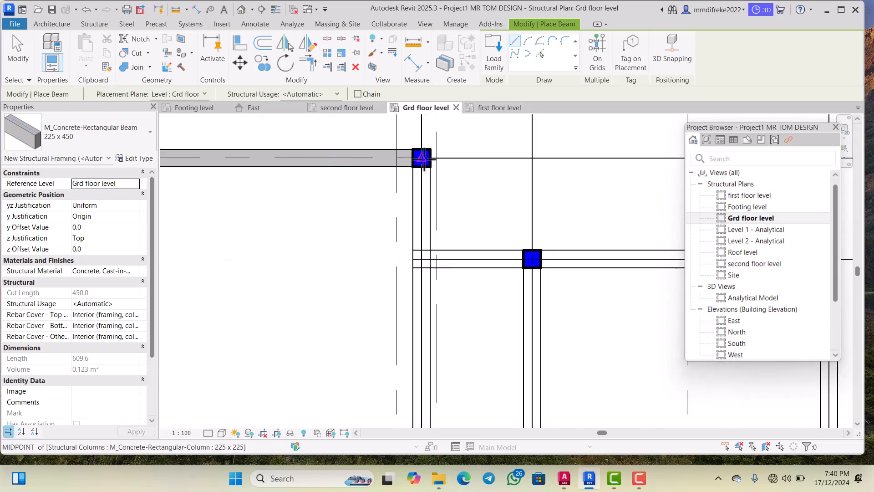
scroll(436, 150, "down", 3)
scroll(424, 291, "up", 4)
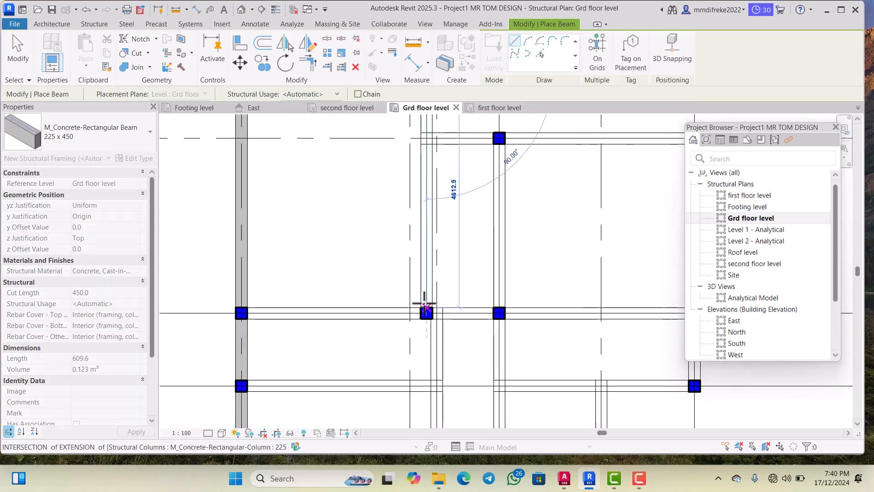
left_click(424, 315)
scroll(447, 222, "down", 3)
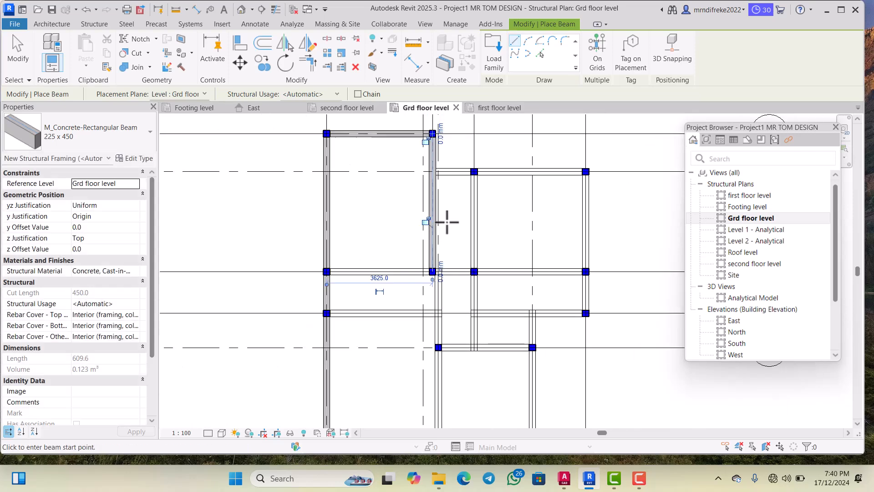
Step: Place a 225 x 450 beam about 3625 mm long along grid 6, from the left-edge column to the second column
scroll(324, 266, "up", 5)
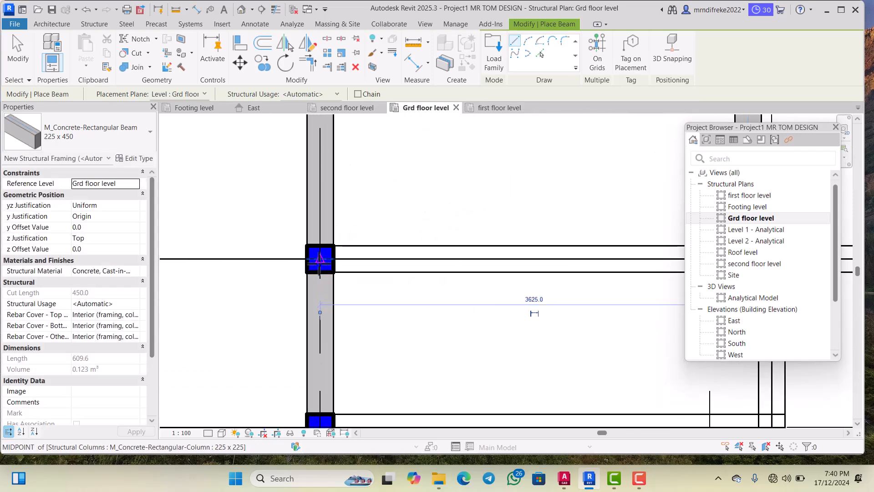
left_click(314, 263)
scroll(319, 265, "down", 3)
scroll(483, 261, "up", 3)
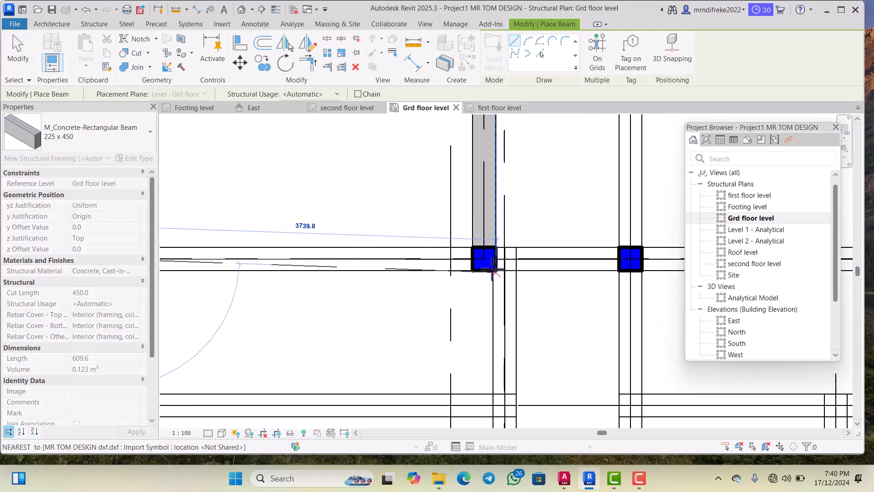
left_click(485, 260)
scroll(302, 273, "down", 3)
Step: Place a 225 x 450 beam about 1425 mm long along grid 6, between the second and third columns
scroll(457, 271, "up", 3)
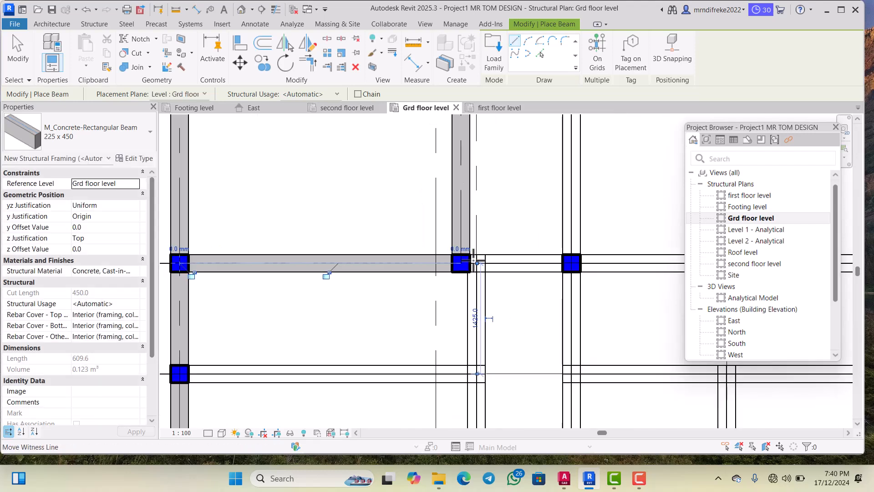
left_click(419, 263)
scroll(384, 274, "down", 3)
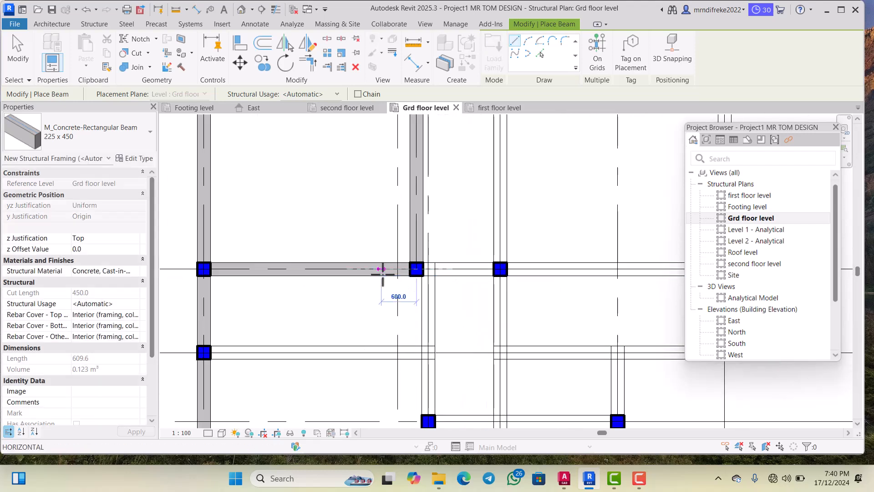
scroll(473, 266, "up", 3)
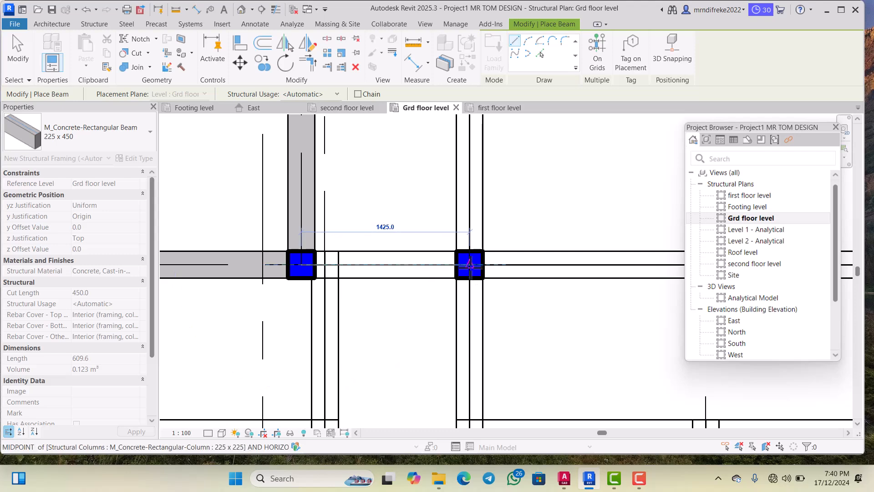
left_click(474, 264)
Step: Place a 225 x 450 beam about 3825 mm long along grid 6, from the third column to the right-edge column
left_click(470, 264)
scroll(415, 287, "down", 3)
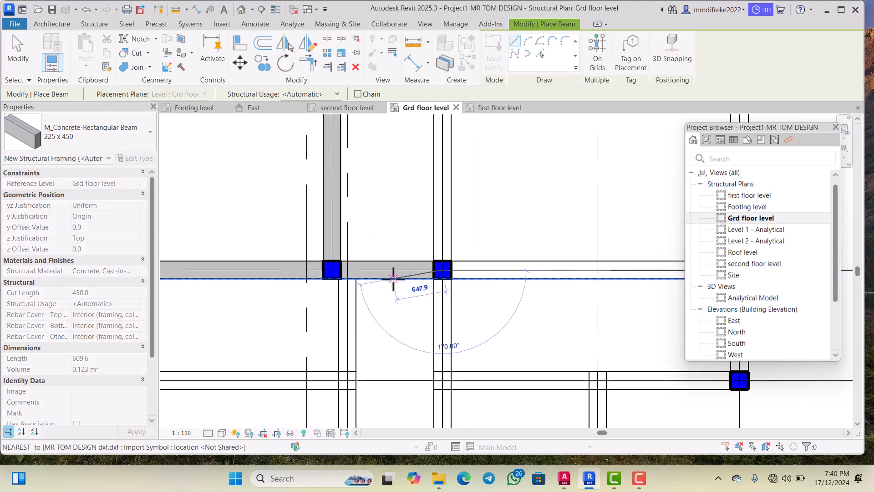
scroll(459, 279, "up", 3)
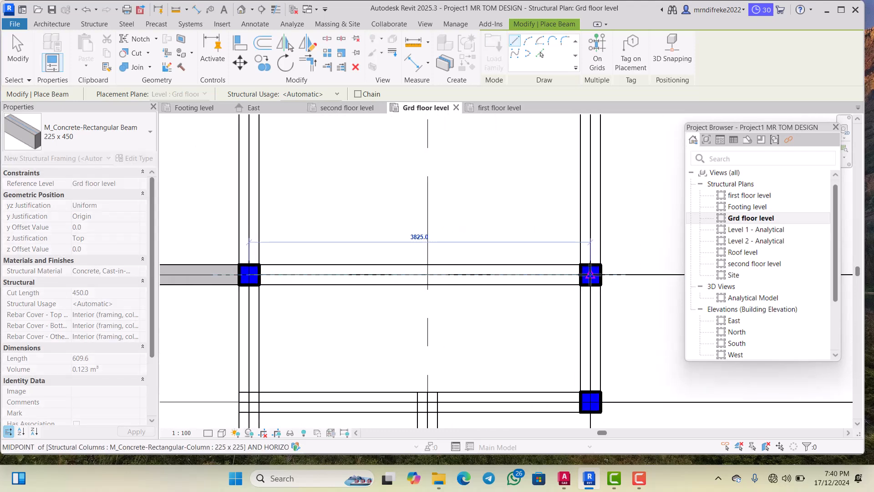
left_click(591, 274)
scroll(592, 276, "down", 3)
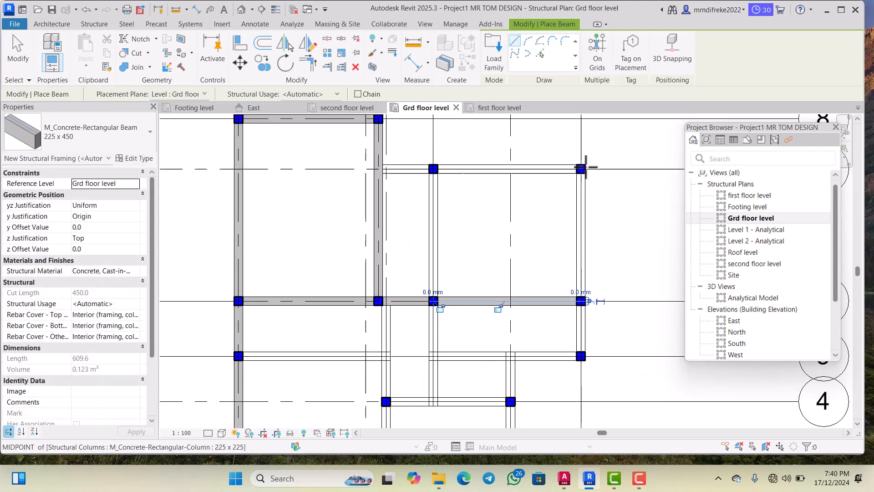
Step: Place a vertical 225 x 450 beam along the plan's right edge, from the grid 7 column down to the grid 6 column
scroll(586, 168, "up", 2)
left_click(578, 167)
scroll(576, 195, "down", 2)
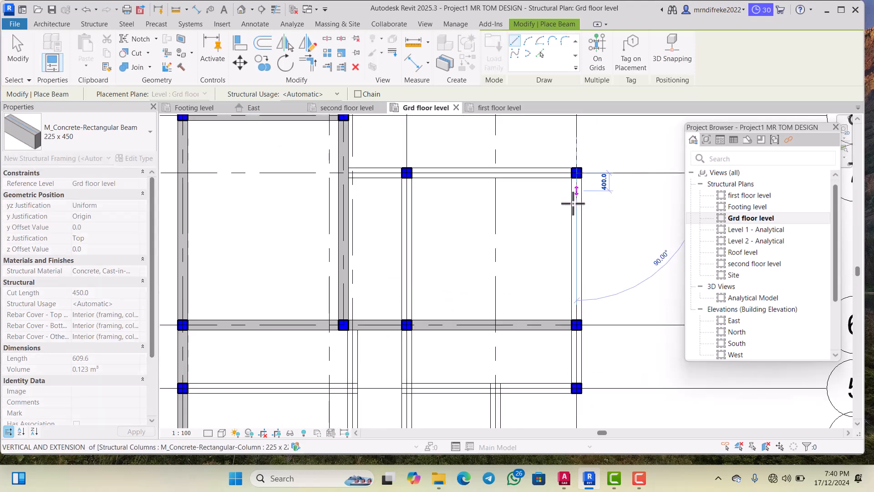
scroll(576, 305, "up", 4)
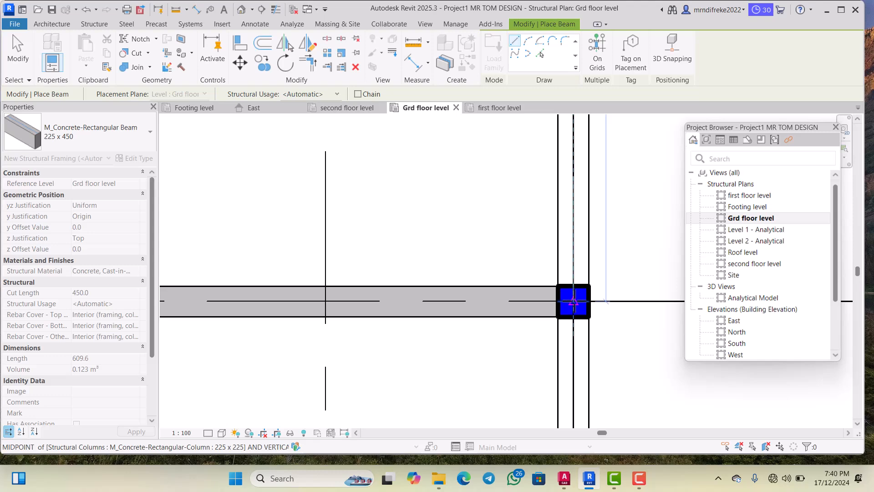
left_click(574, 300)
scroll(569, 274, "down", 2)
Step: Place a vertical 225 x 450 beam along the plan's right edge, from the grid 6 column down to the grid 5 column
scroll(576, 234, "up", 4)
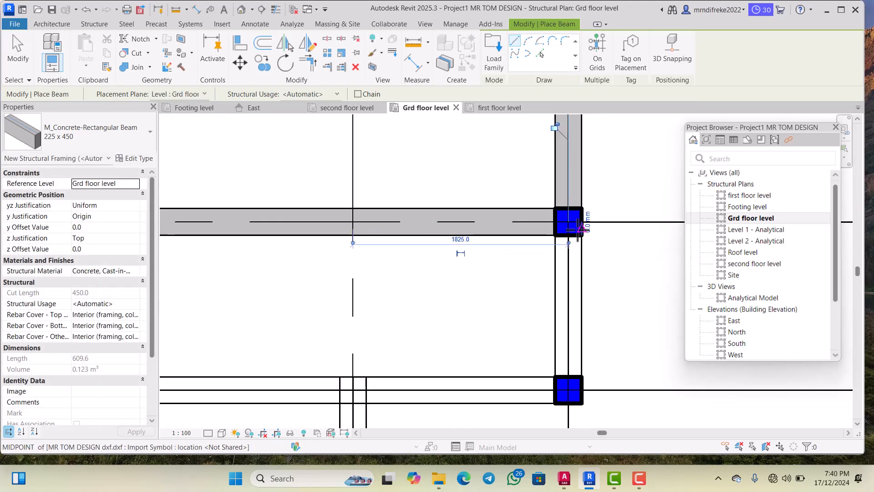
left_click(568, 222)
scroll(569, 224, "down", 2)
scroll(573, 296, "up", 3)
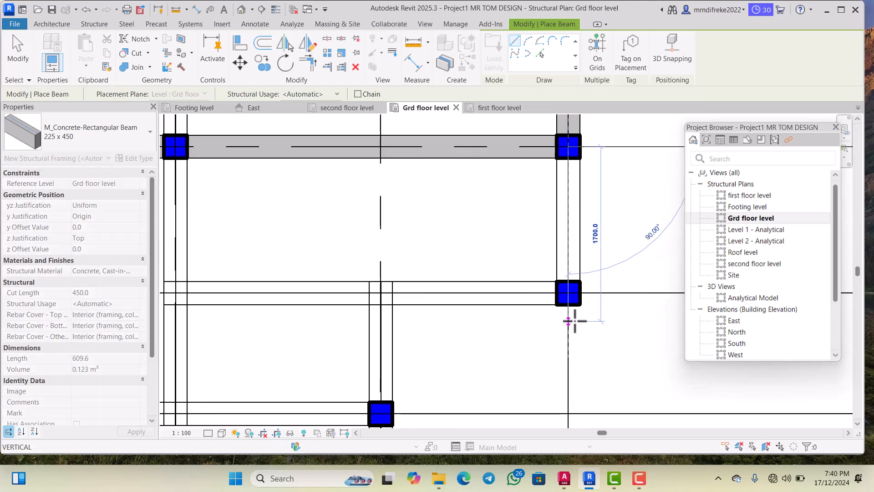
left_click(568, 293)
scroll(569, 292, "down", 2)
Step: Place a 225 x 450 beam along grid 7, from the centre of the right-edge column to the centre of the middle column
scroll(573, 275, "up", 2)
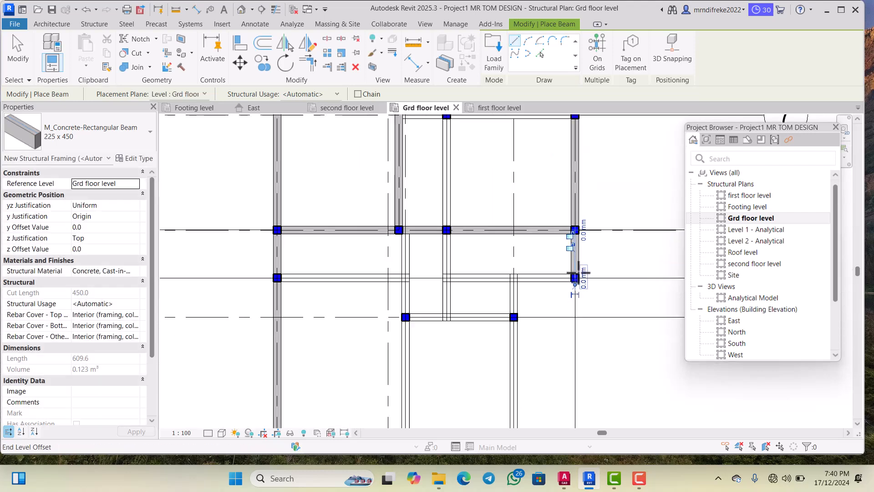
scroll(575, 285, "down", 1)
scroll(575, 159, "up", 5)
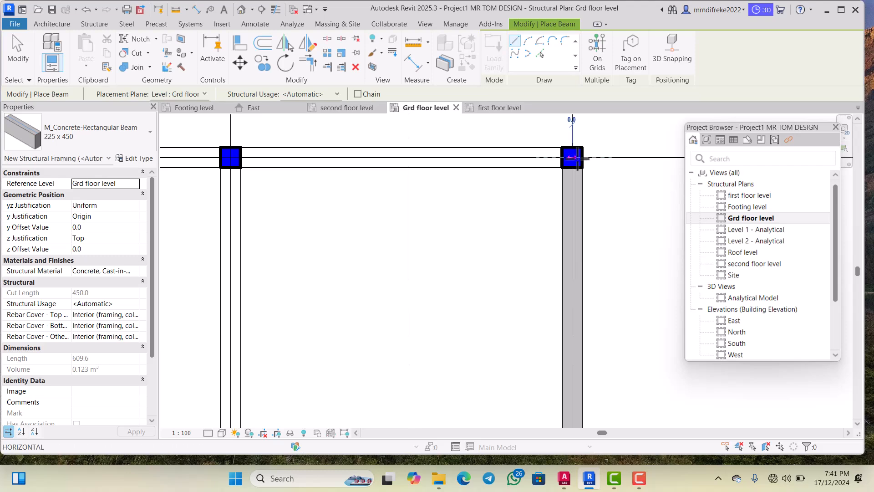
left_click(575, 157)
scroll(531, 166, "down", 3)
scroll(394, 156, "up", 5)
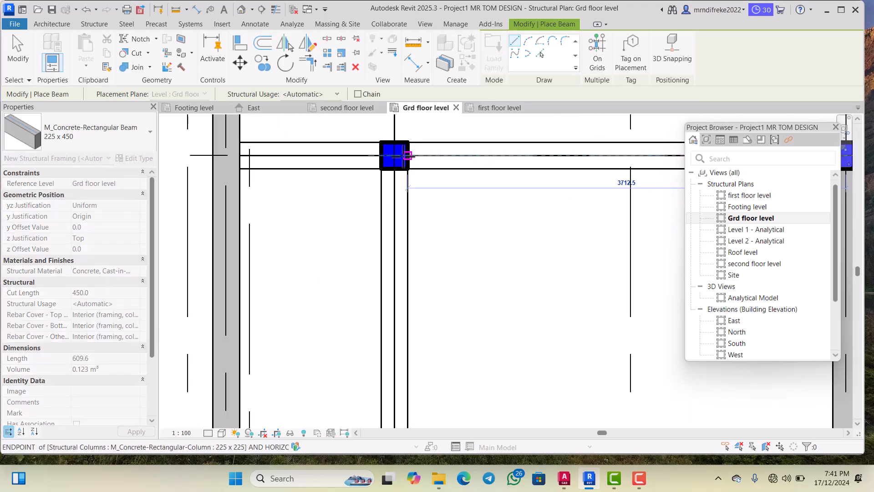
left_click(395, 156)
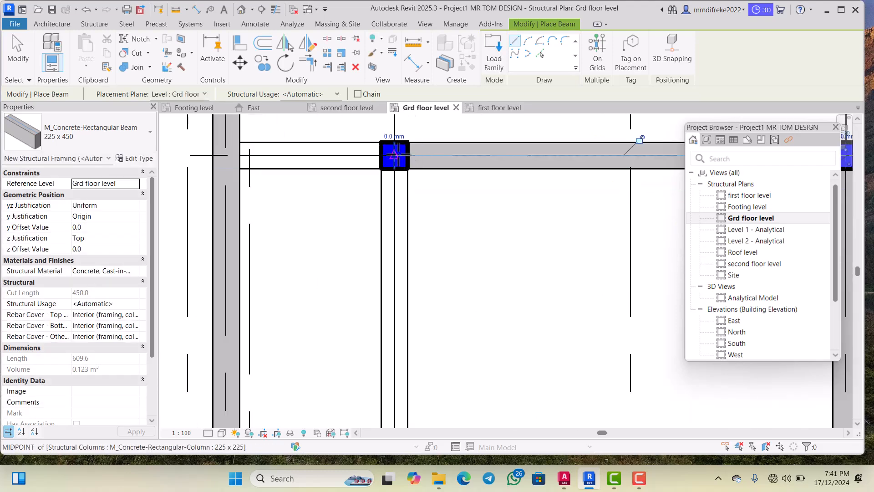
Step: Place a 225 x 450 beam along grid 7, from the middle column to the centreline of the vertical beam on its left
scroll(436, 155, "down", 3)
left_click(410, 156)
scroll(331, 157, "up", 5)
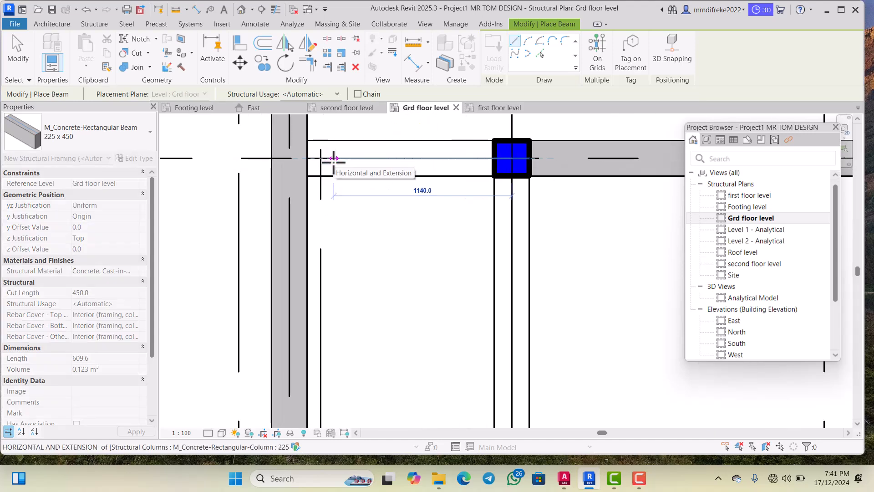
left_click(288, 158)
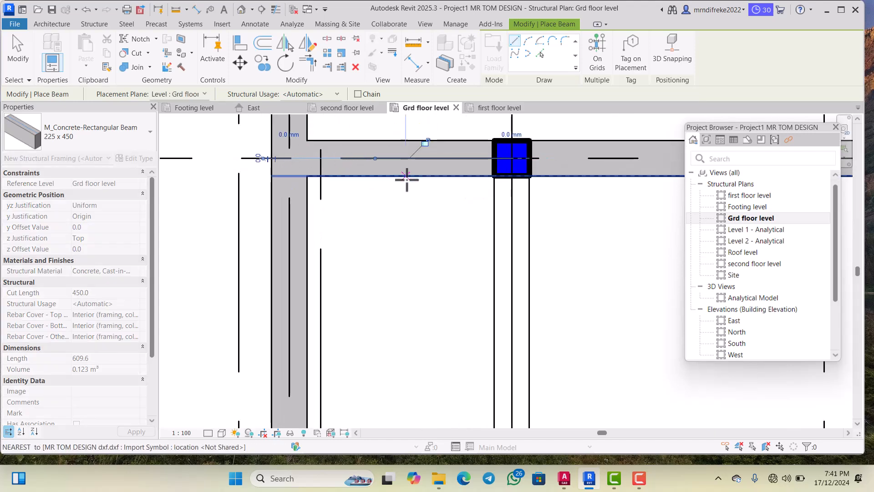
scroll(434, 201, "down", 3)
Step: Place a 225 x 450 beam along grid 4, between the centres of its left and right columns
scroll(447, 240, "down", 2)
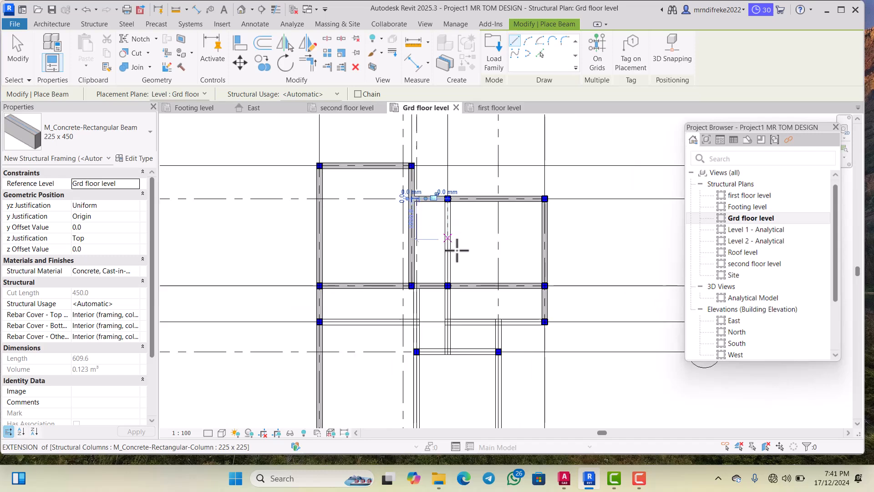
scroll(412, 304, "up", 6)
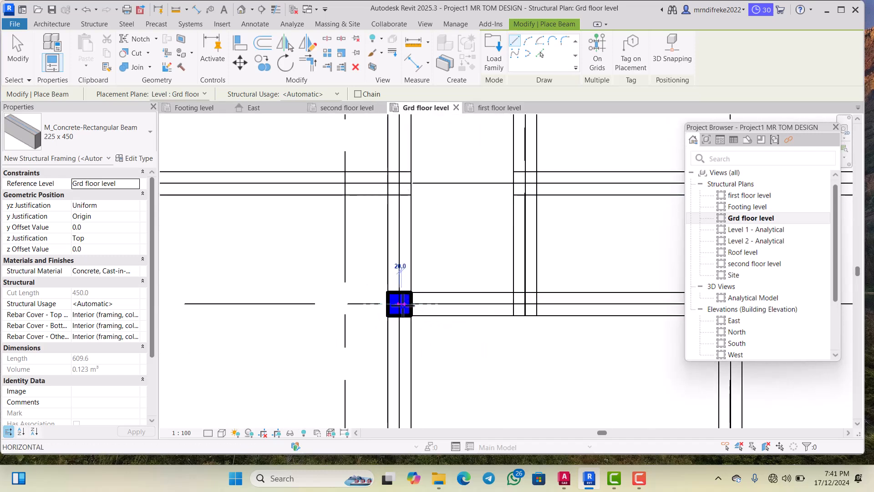
left_click(403, 304)
scroll(401, 305, "down", 3)
scroll(546, 305, "up", 5)
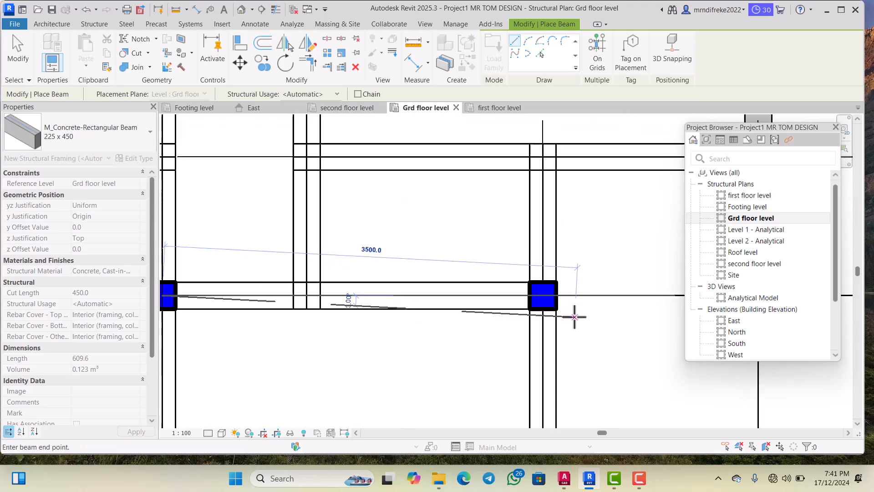
left_click(548, 301)
scroll(546, 302, "down", 4)
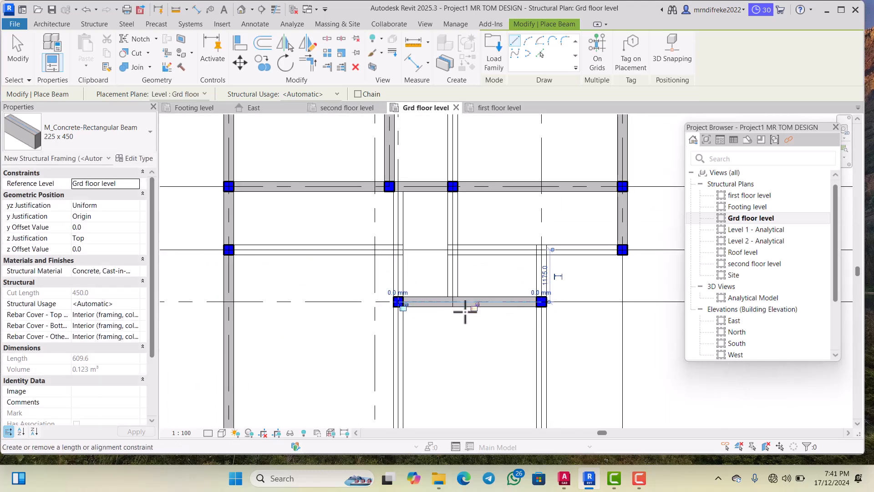
Step: Place a vertical 225 x 450 beam from the middle column on grid 7 down to the column below it on grid 6
scroll(474, 302, "down", 2)
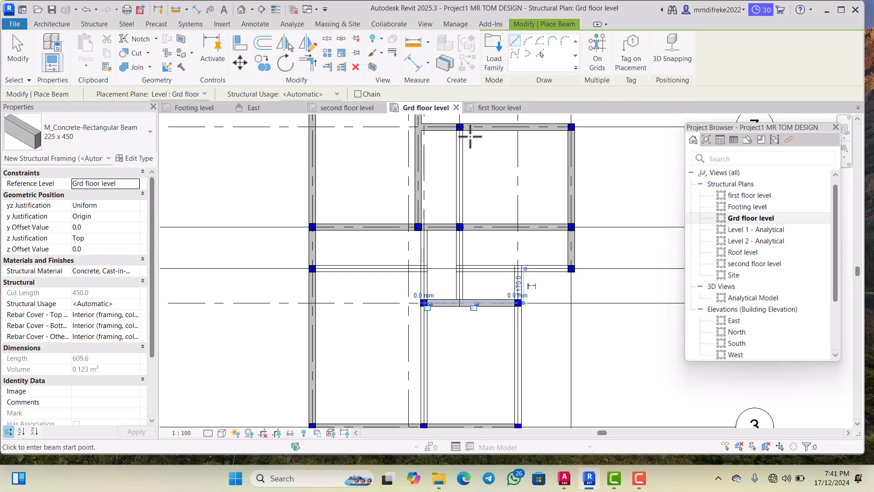
scroll(464, 130, "up", 5)
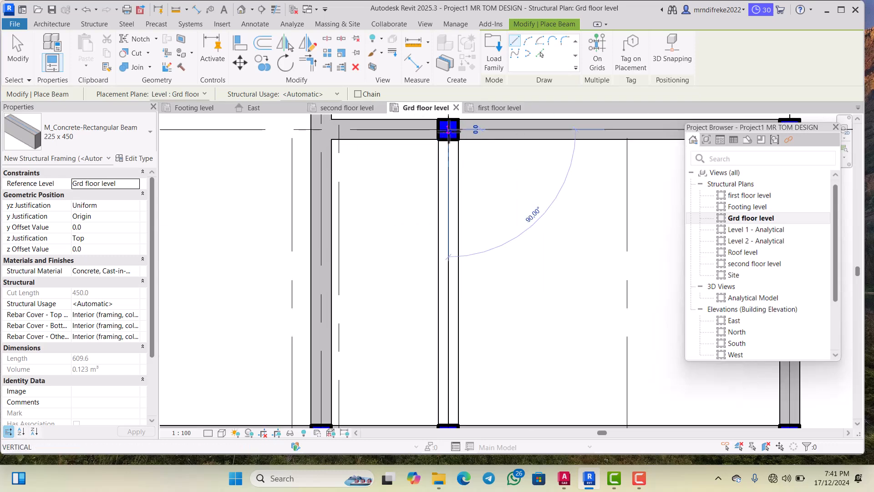
scroll(449, 256, "down", 4)
scroll(457, 282, "up", 4)
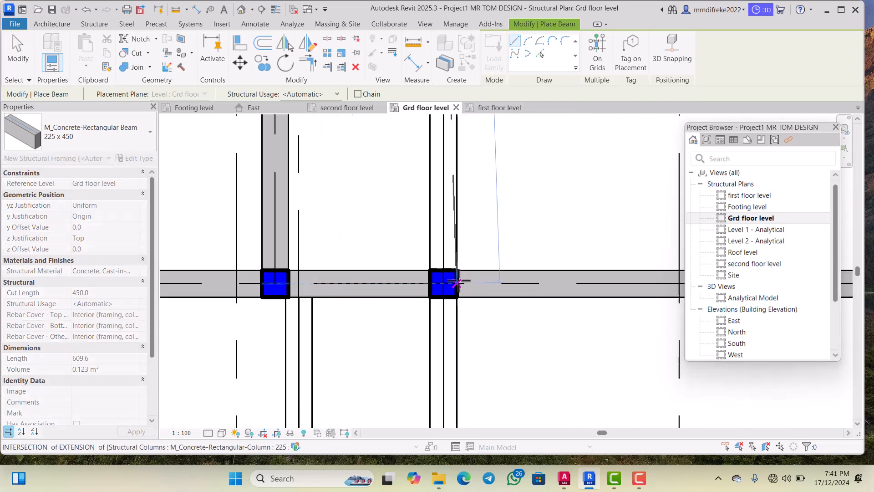
scroll(460, 205, "down", 3)
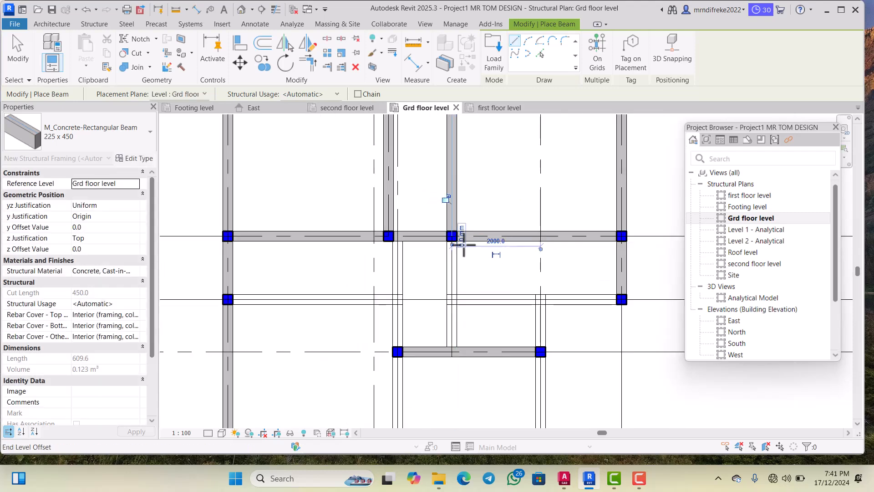
Step: Place a vertical 225 x 450 beam from the middle column on grid 6 down to the centreline of the grid 4 beam
scroll(462, 245, "up", 4)
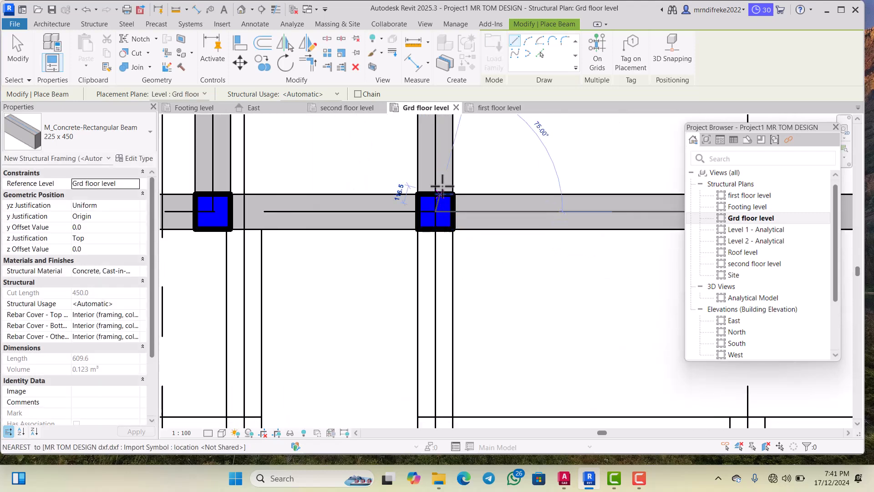
scroll(441, 204, "down", 4)
scroll(439, 303, "up", 3)
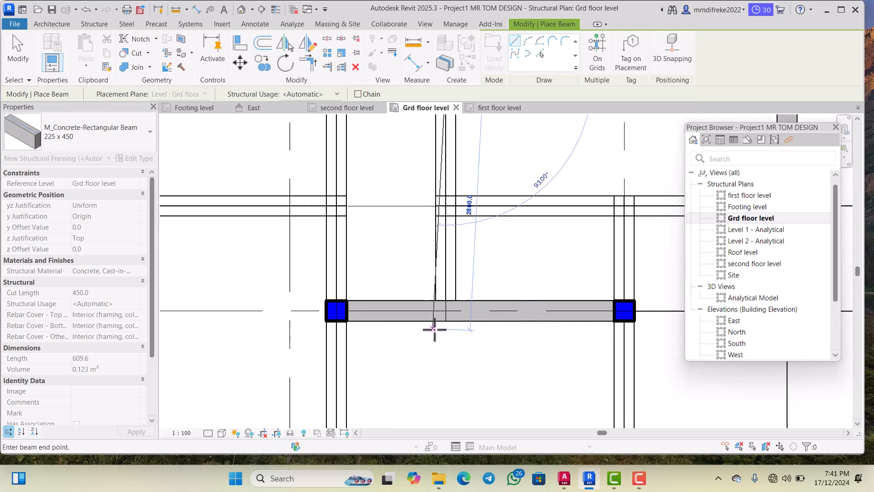
scroll(443, 310, "up", 2)
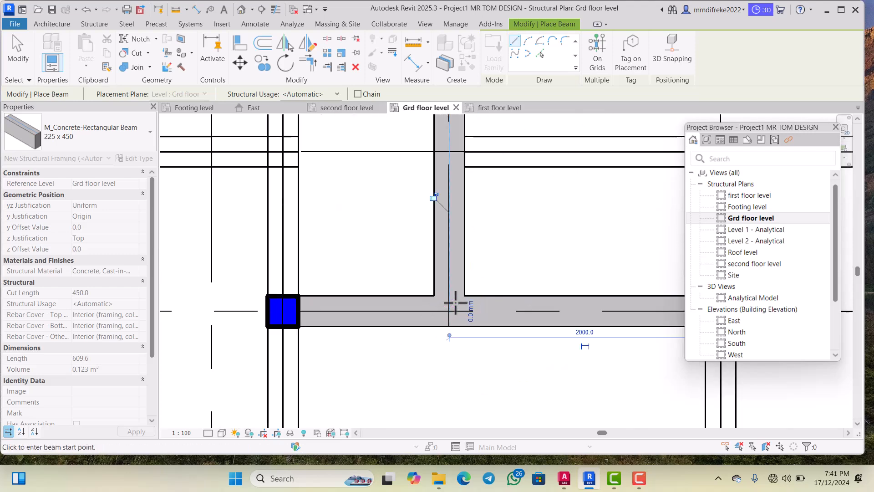
Step: Place a vertical 225 x 450 beam from the grid 6 beam's centreline down to the left column on grid 4
scroll(456, 303, "down", 3)
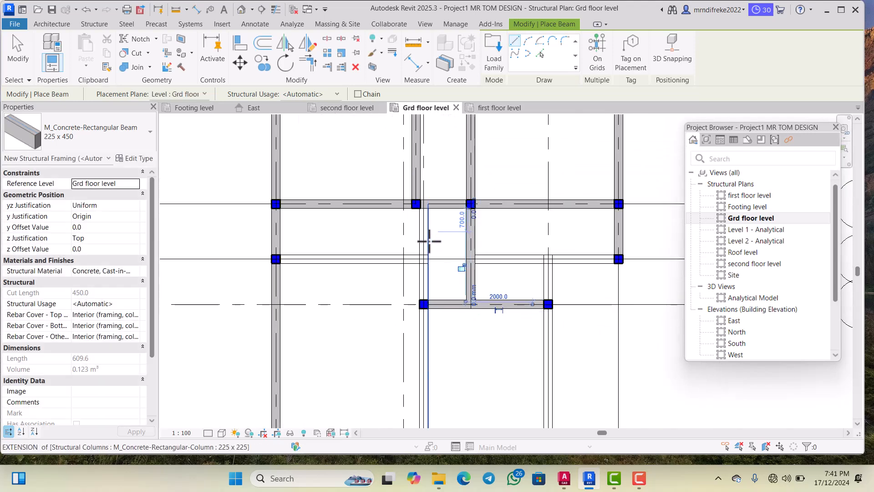
scroll(430, 233, "up", 4)
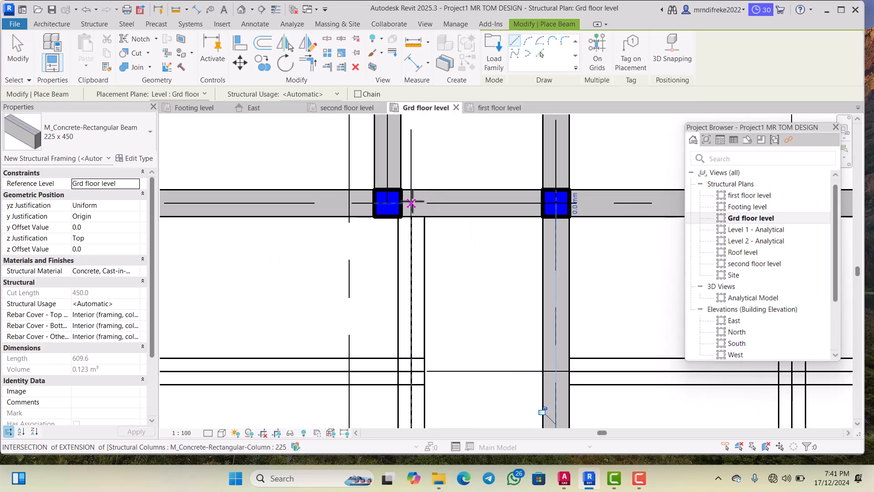
left_click(411, 199)
scroll(412, 200, "down", 4)
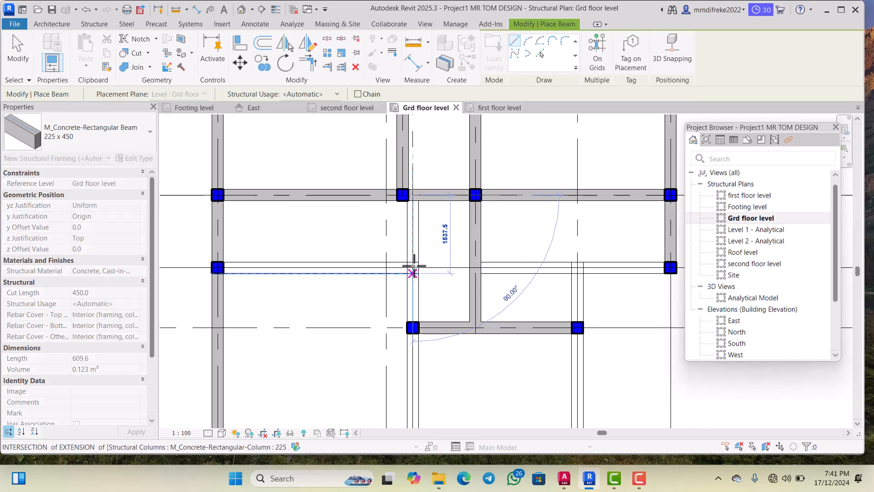
scroll(419, 251, "down", 2)
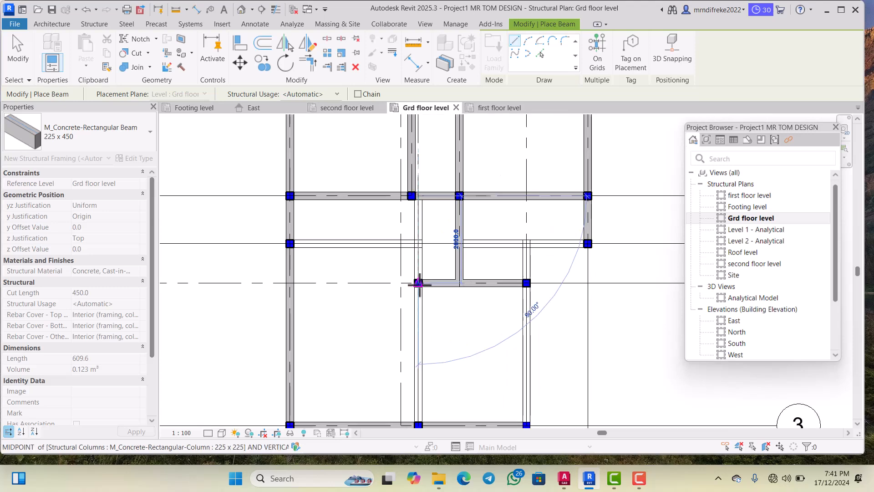
scroll(417, 282, "up", 5)
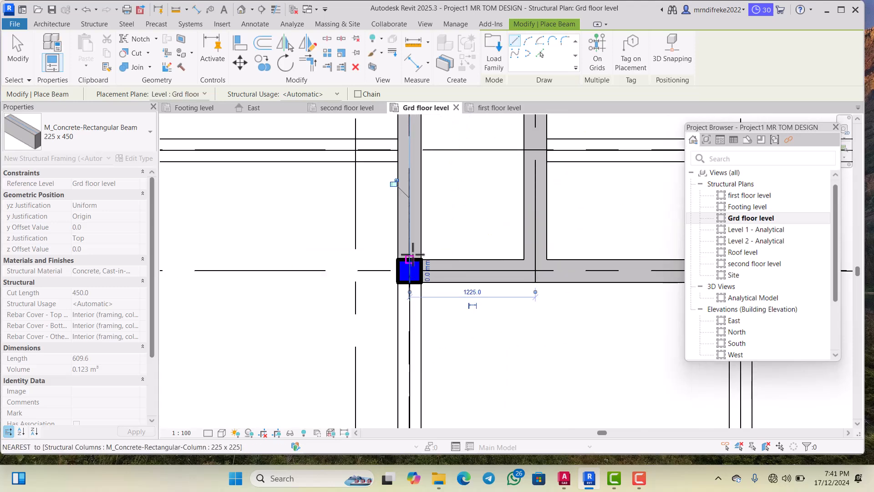
Step: Place a vertical 225 x 450 beam from the left column on grid 4 down to the middle column on grid 3
scroll(416, 246, "down", 3)
scroll(417, 267, "up", 4)
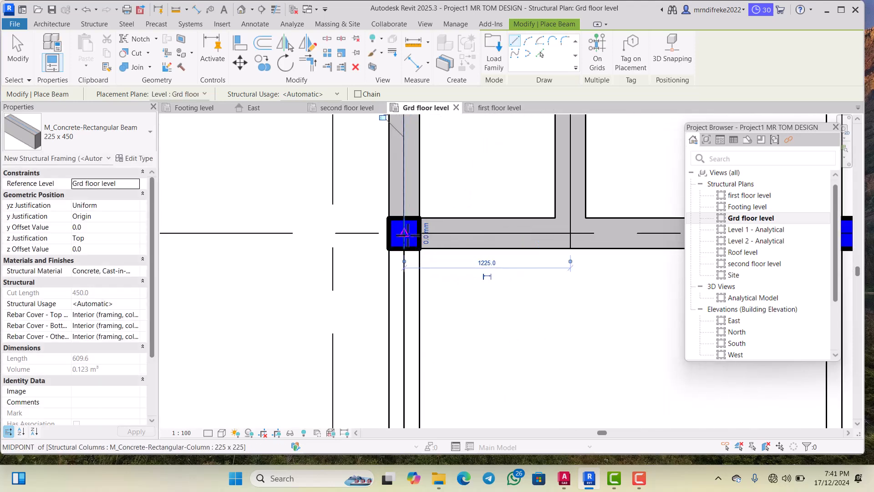
scroll(409, 206, "down", 5)
scroll(414, 312, "up", 3)
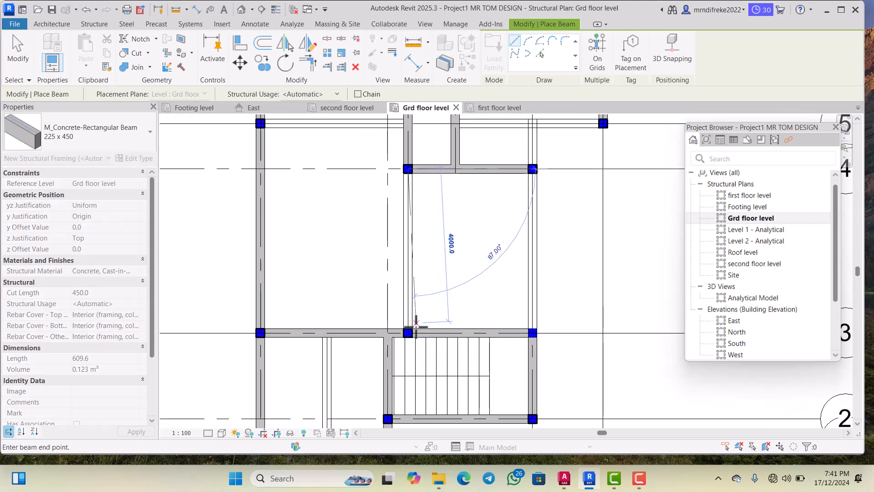
scroll(409, 335, "up", 2)
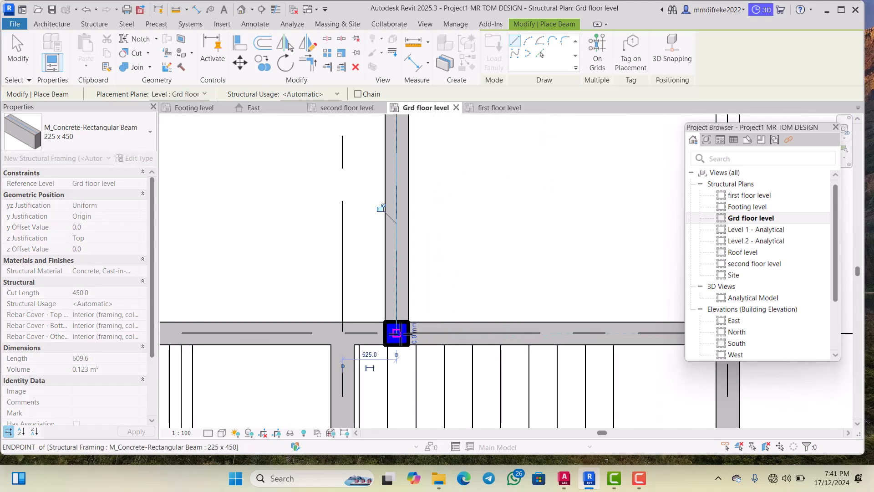
left_click(396, 333)
Step: Place a 225 x 450 beam along grid 5, from the right-edge column to the centreline of the middle vertical beam
scroll(396, 333, "down", 3)
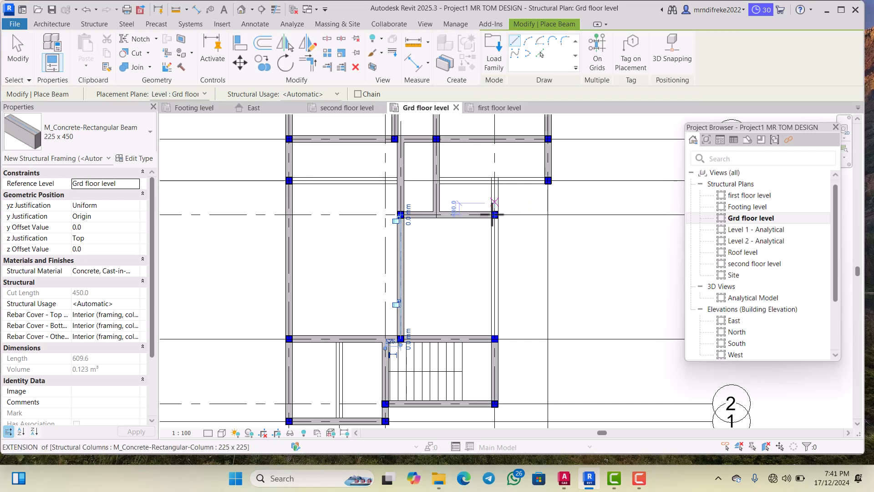
scroll(495, 215, "down", 2)
scroll(495, 214, "up", 6)
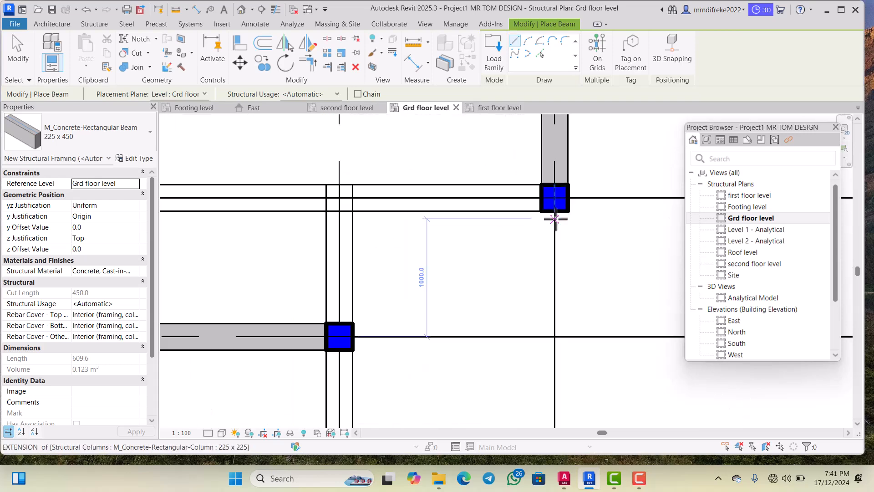
left_click(554, 198)
scroll(558, 210, "down", 2)
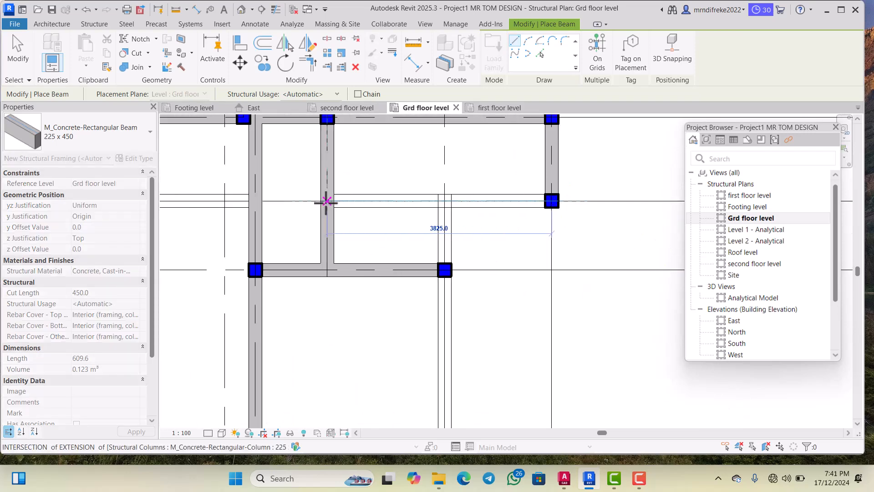
scroll(365, 201, "up", 4)
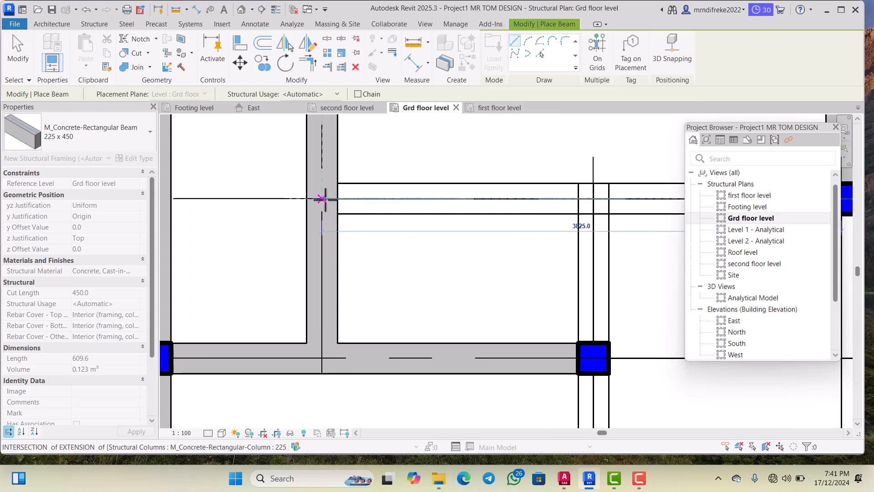
left_click(326, 200)
Step: Place a vertical 225 x 450 beam from the grid 5 beam's centreline down to the right column on grid 4
scroll(330, 201, "down", 4)
scroll(451, 216, "up", 3)
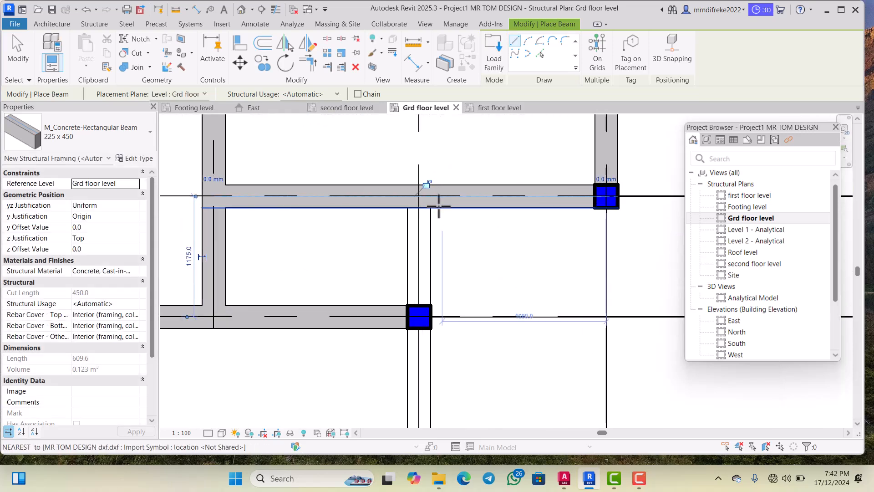
scroll(417, 191, "up", 3)
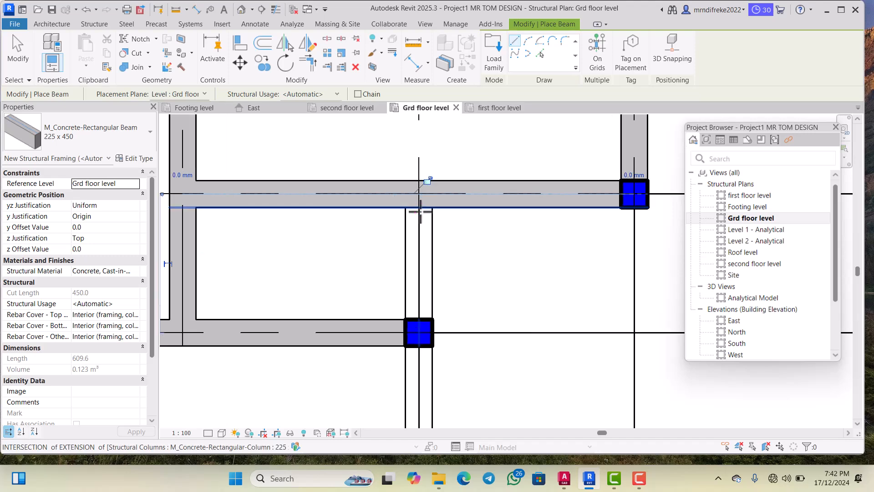
left_click(418, 190)
scroll(418, 196, "down", 3)
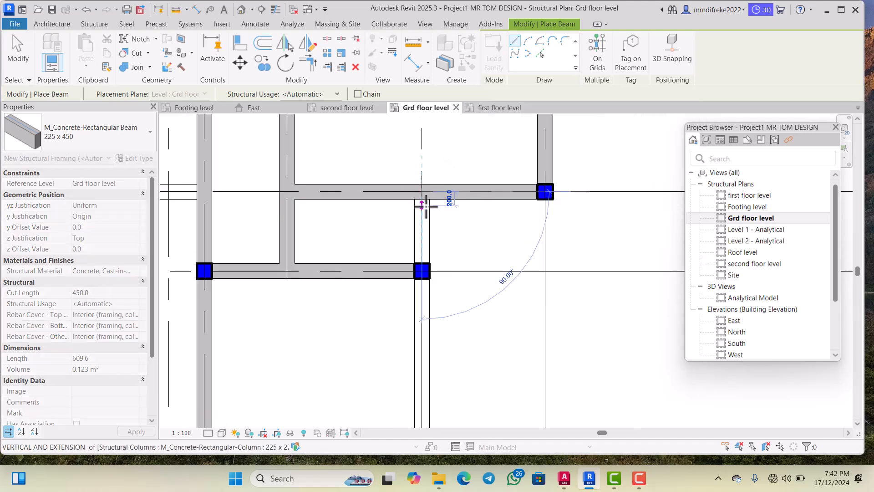
scroll(421, 264, "up", 2)
left_click(421, 264)
Step: Place a vertical 225 x 450 beam from the right column on grid 4 down to the right column on grid 3
scroll(424, 195, "down", 5)
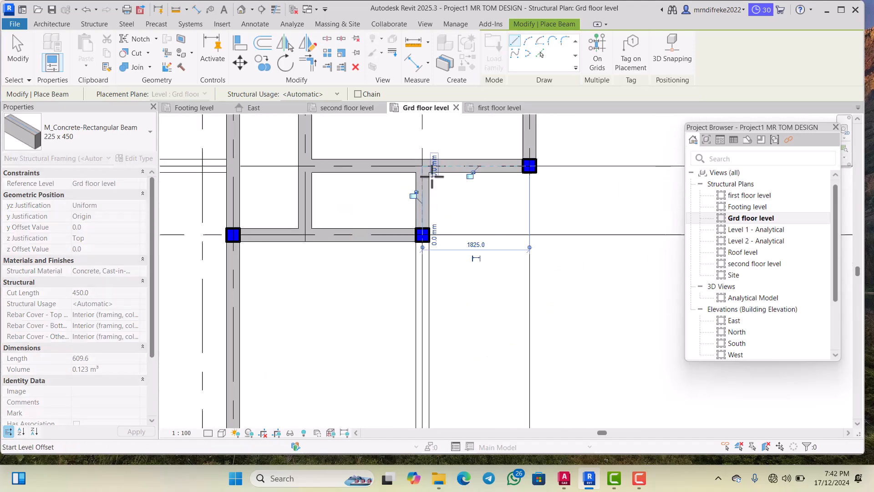
scroll(430, 210, "up", 4)
scroll(428, 191, "up", 2)
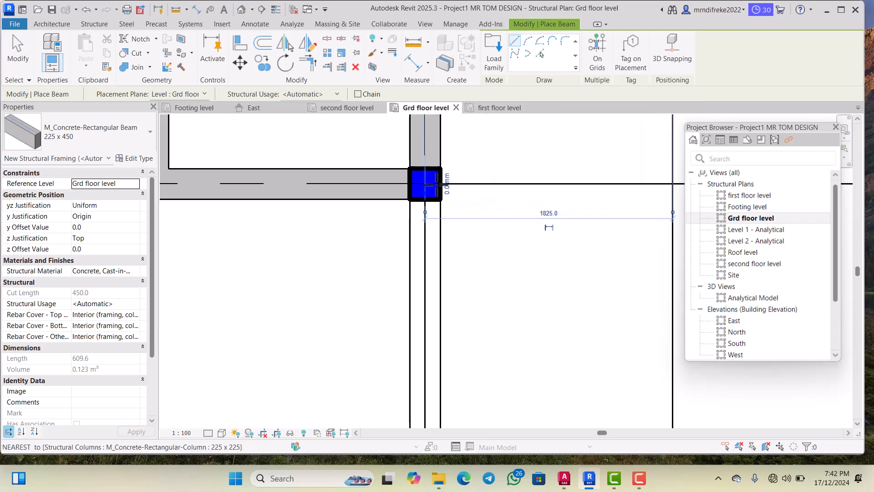
left_click(422, 182)
scroll(422, 187, "down", 3)
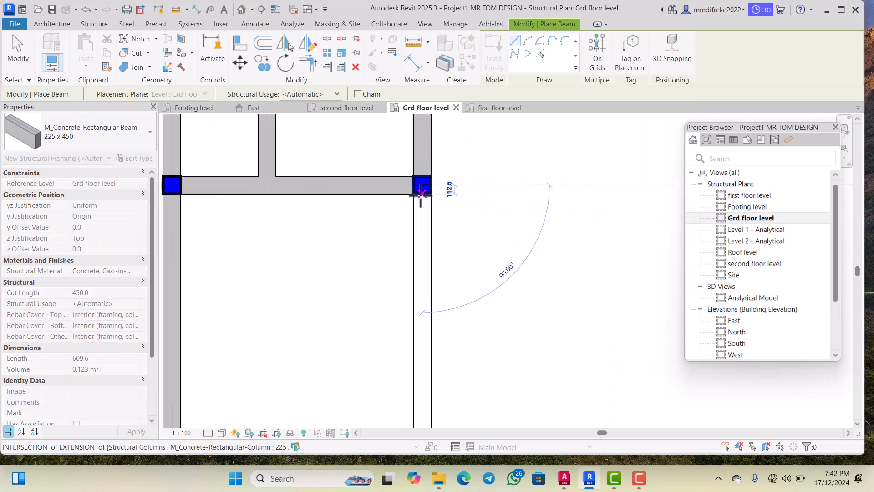
scroll(419, 346, "up", 4)
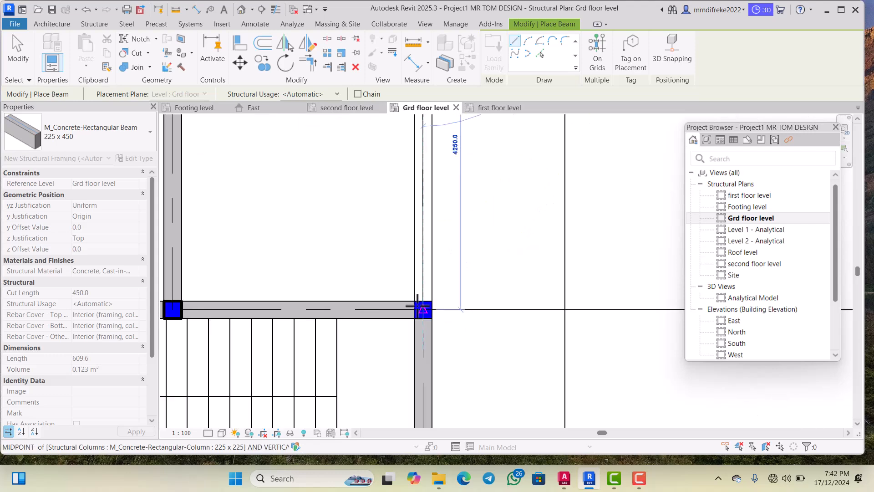
left_click(425, 318)
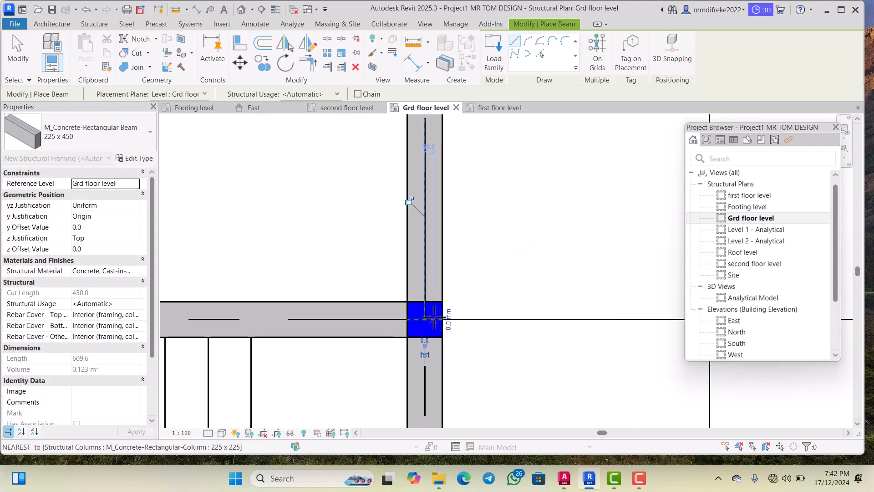
Step: Place a 225 x 450 beam along grid 5, from the left-edge column to the centreline of the nearest vertical beam on its right
scroll(425, 317, "down", 5)
scroll(438, 306, "down", 2)
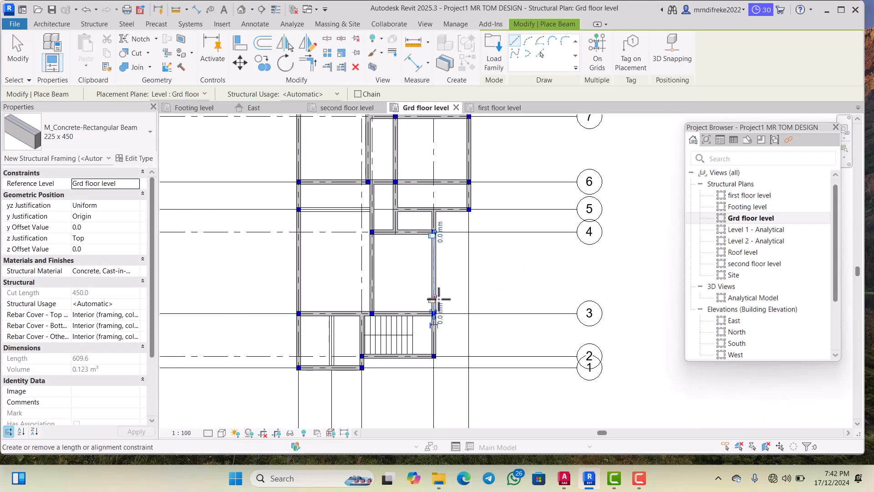
scroll(381, 171, "up", 2)
scroll(302, 238, "up", 2)
scroll(238, 232, "up", 2)
scroll(232, 228, "up", 2)
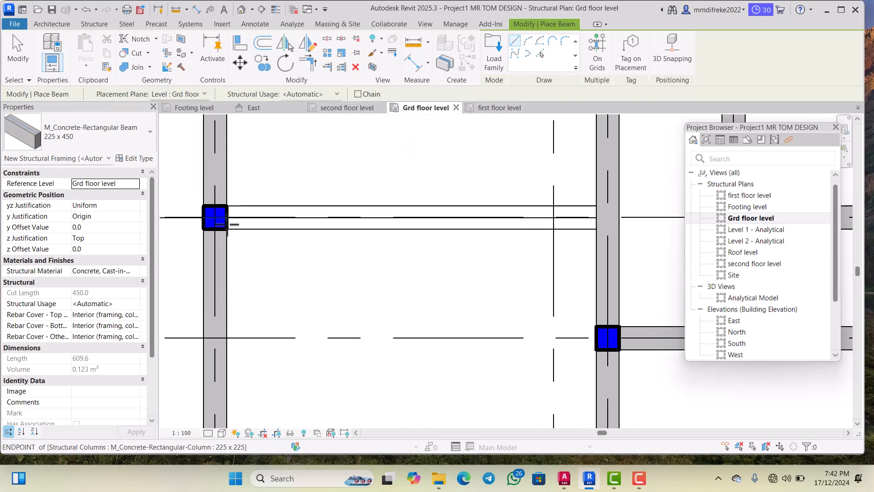
left_click(215, 217)
scroll(242, 221, "down", 1)
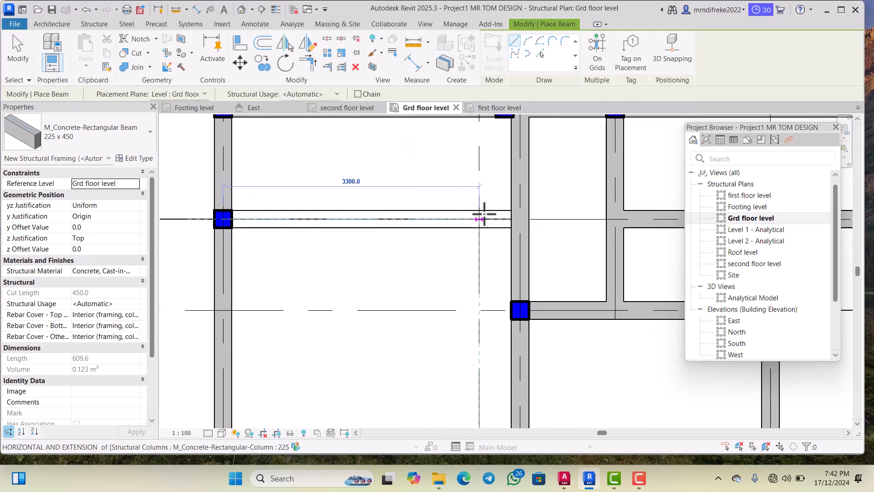
scroll(513, 214, "up", 2)
left_click(533, 220)
Step: Check the beam layout between the columns across the whole Grd floor level plan and end beam placement
scroll(474, 221, "down", 5)
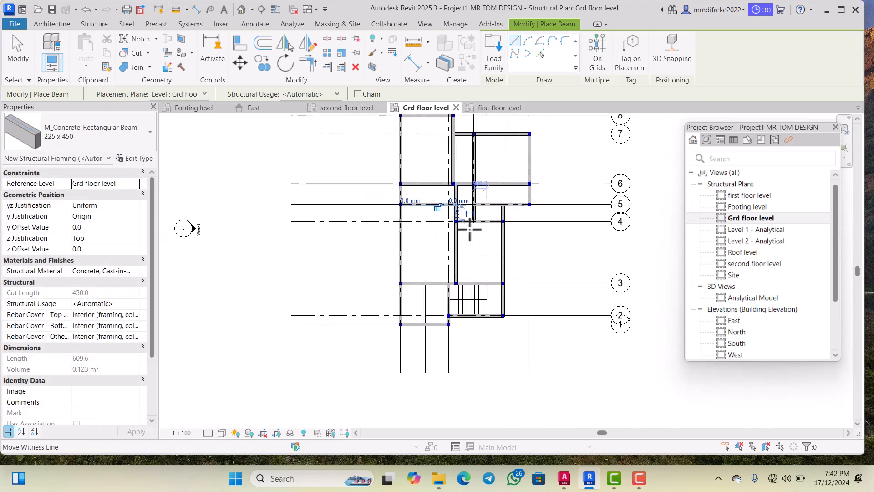
scroll(469, 205, "up", 3)
scroll(494, 313, "up", 1)
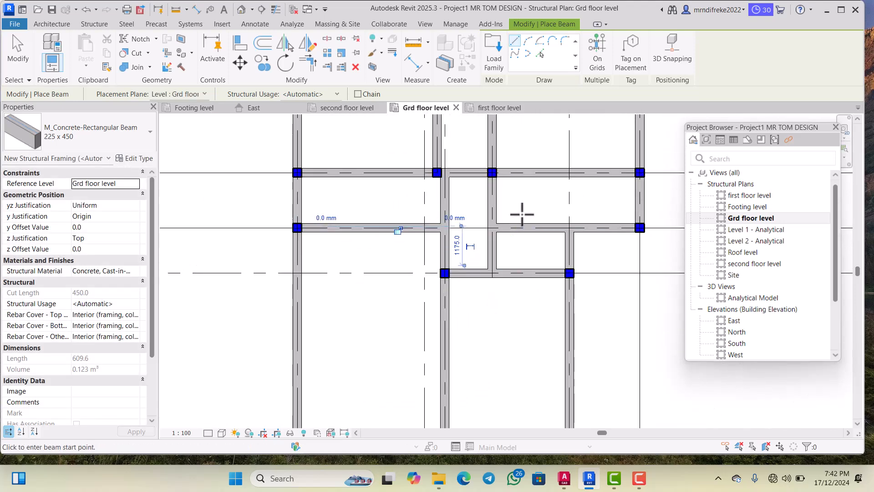
scroll(519, 208, "down", 2)
scroll(554, 241, "up", 1)
scroll(519, 179, "down", 1)
scroll(516, 179, "down", 1)
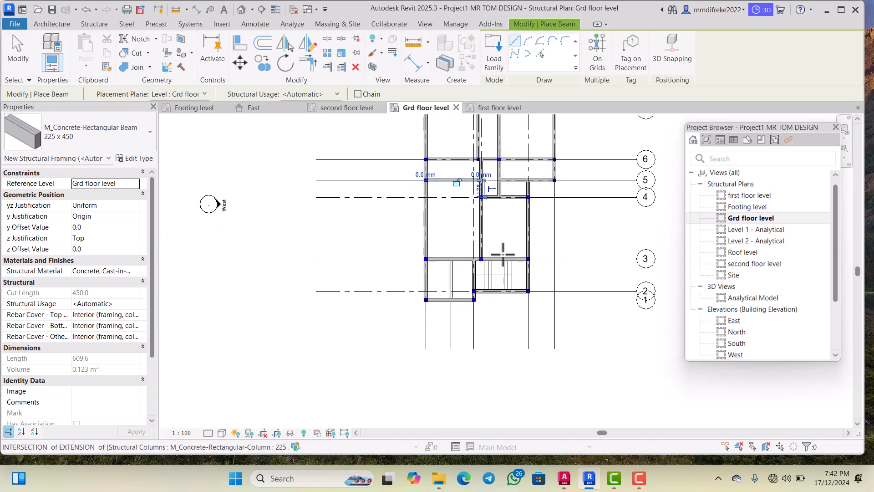
scroll(474, 273, "up", 2)
scroll(439, 189, "down", 2)
scroll(471, 324, "up", 2)
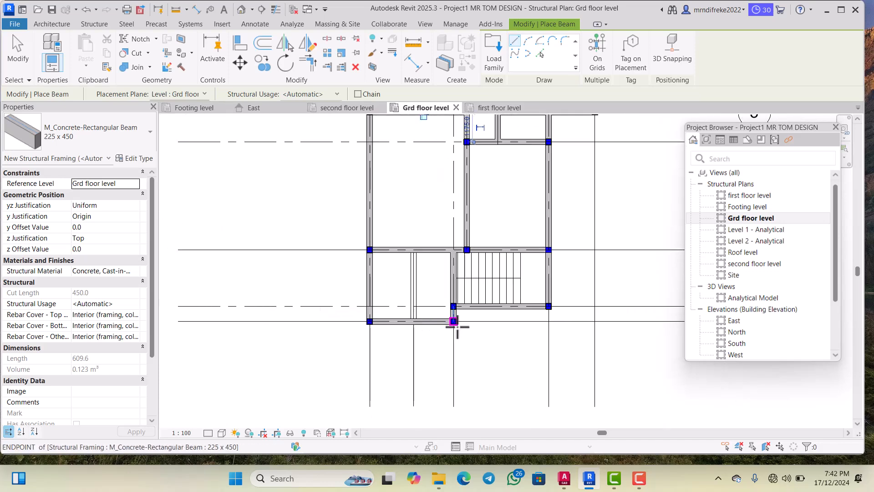
scroll(456, 255, "down", 2)
scroll(445, 230, "up", 2)
scroll(450, 201, "up", 1)
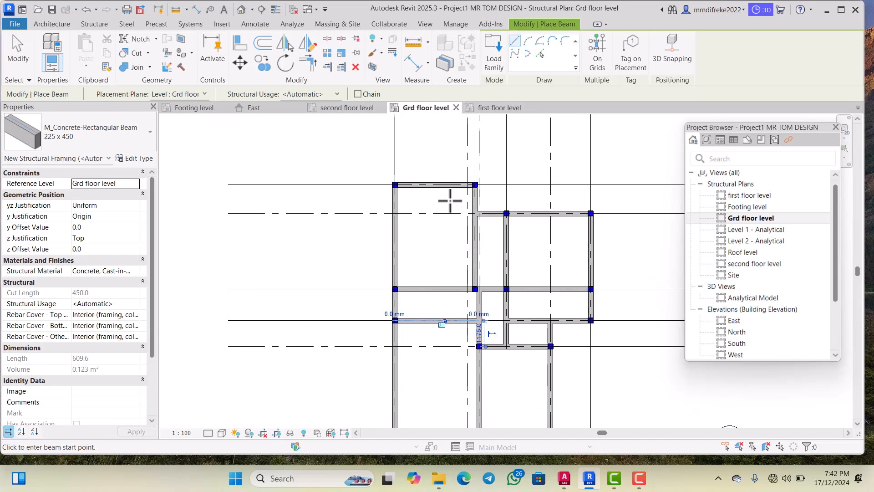
scroll(441, 202, "down", 2)
scroll(469, 207, "up", 1)
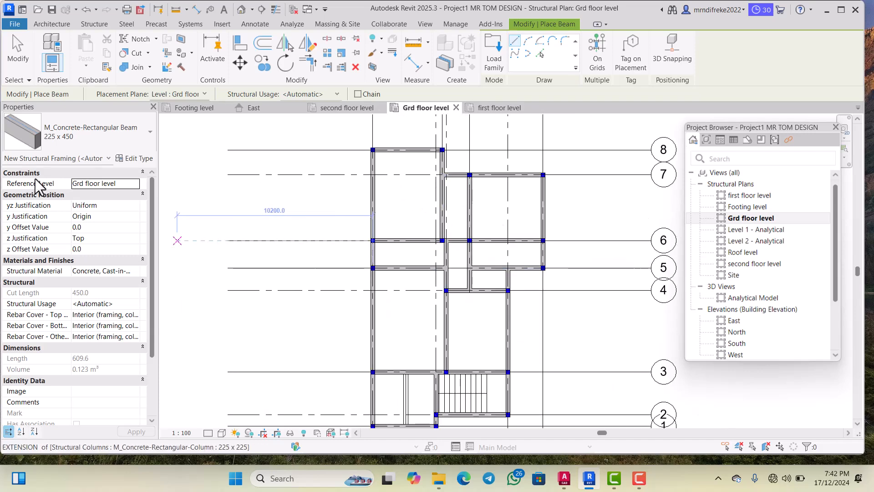
left_click(17, 54)
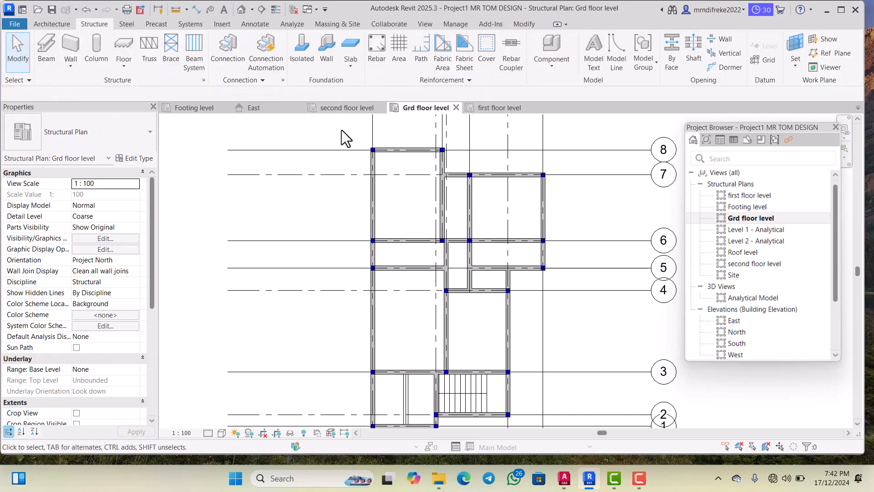
scroll(177, 278, "down", 1)
scroll(419, 166, "up", 1)
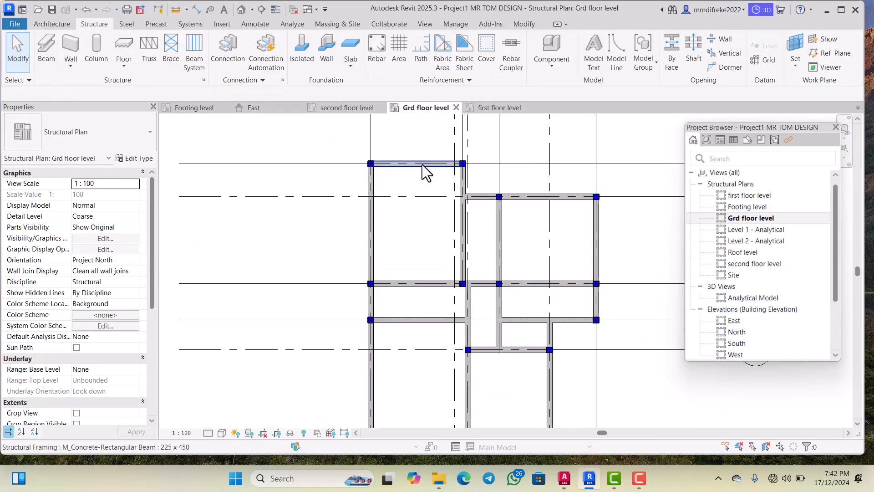
scroll(422, 164, "up", 3)
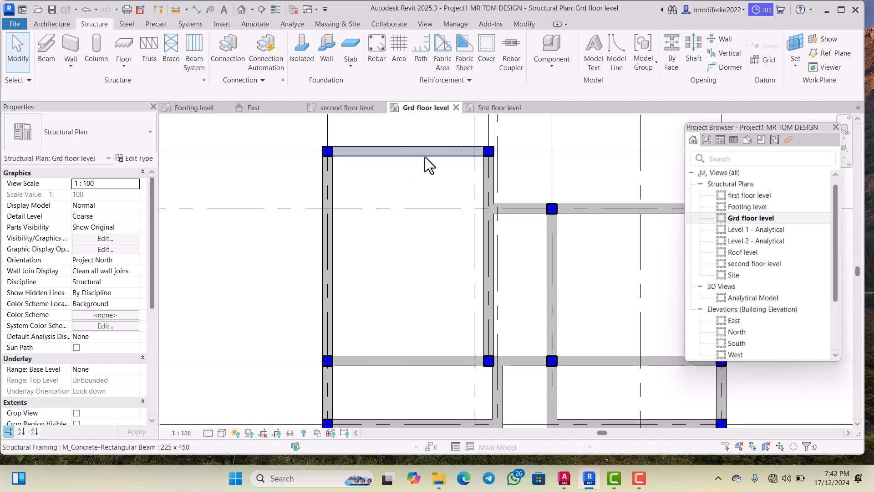
Step: Select the beams along grids 8 and 7, plus the two vertical beams descending from their right ends to grid 6
left_click(427, 158)
scroll(424, 173, "down", 1)
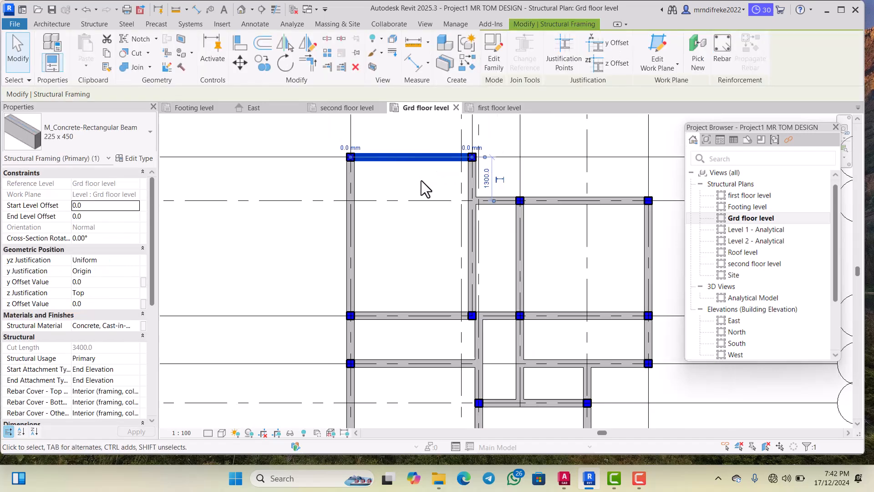
scroll(483, 187, "up", 2)
left_click(473, 182, "ctrl")
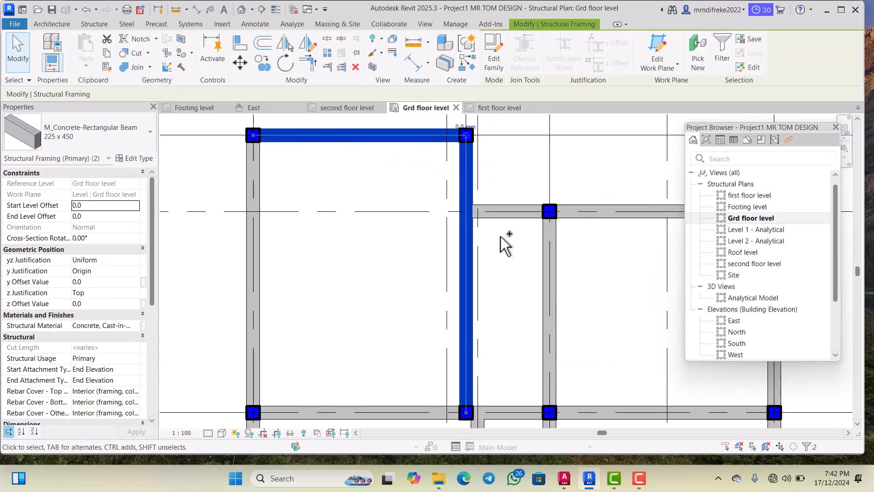
left_click(519, 222, "ctrl")
scroll(441, 212, "down", 2)
scroll(441, 212, "down", 2)
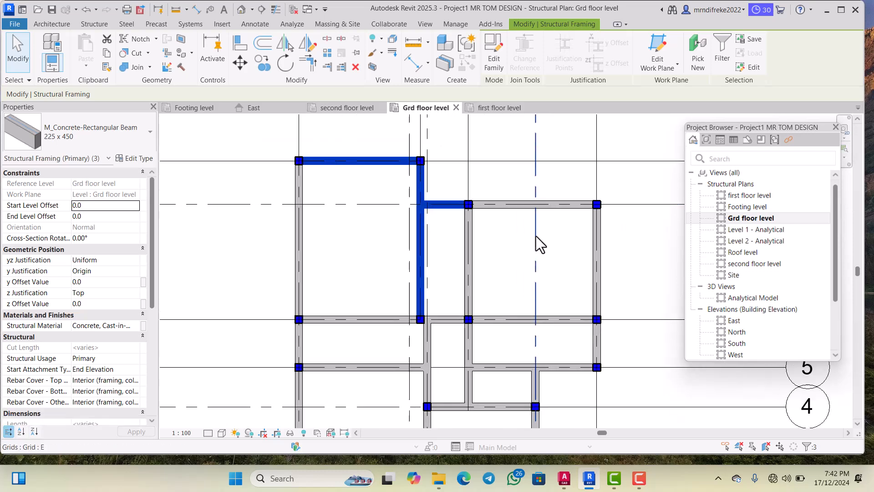
scroll(537, 236, "up", 2)
left_click(546, 203, "ctrl")
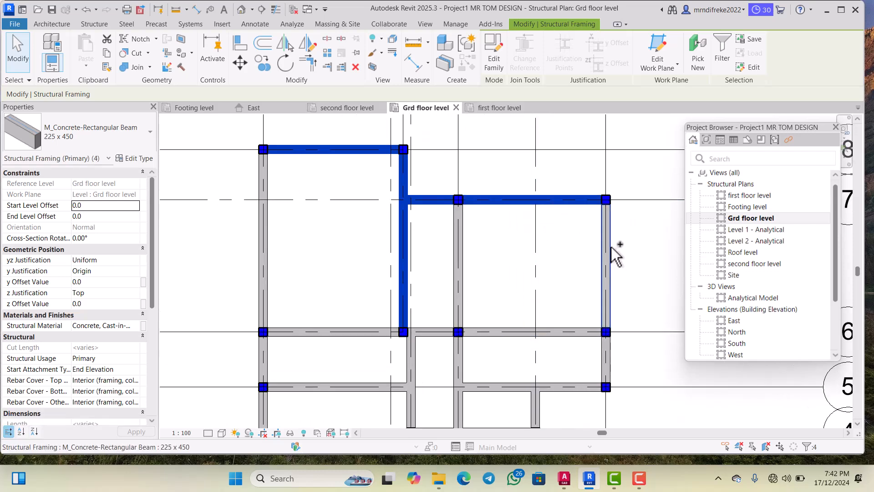
left_click(607, 258, "ctrl")
Step: Add to the selection the beams on grids 6 and 5 between D and F, and the adjoining vertical beams on grids D, E and F
scroll(559, 258, "down", 1)
scroll(557, 337, "up", 2)
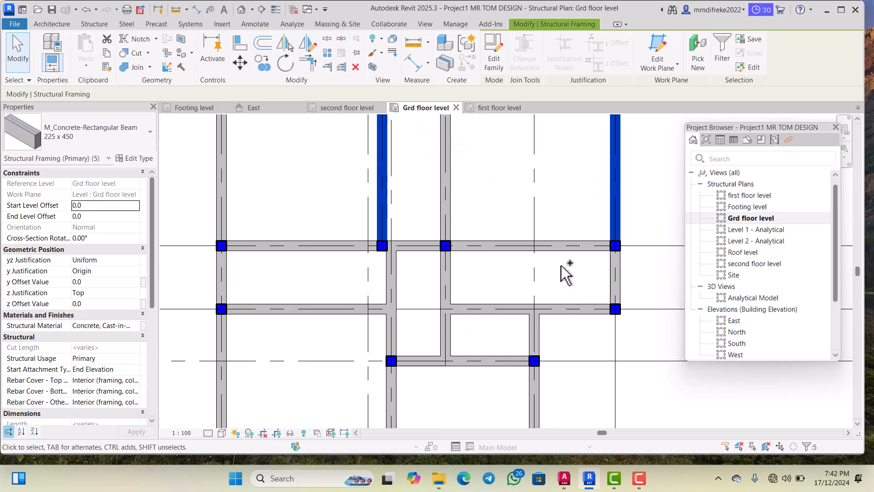
left_click(569, 253, "ctrl")
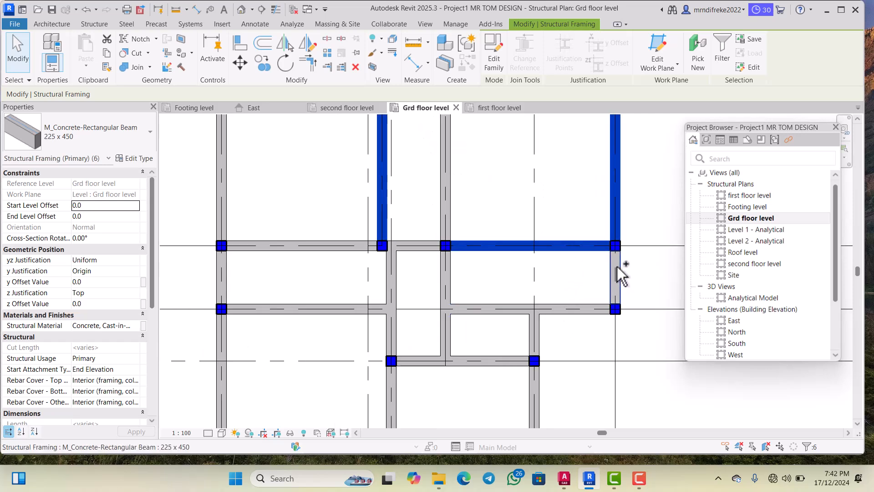
left_click(618, 268, "ctrl")
left_click(592, 312, "ctrl")
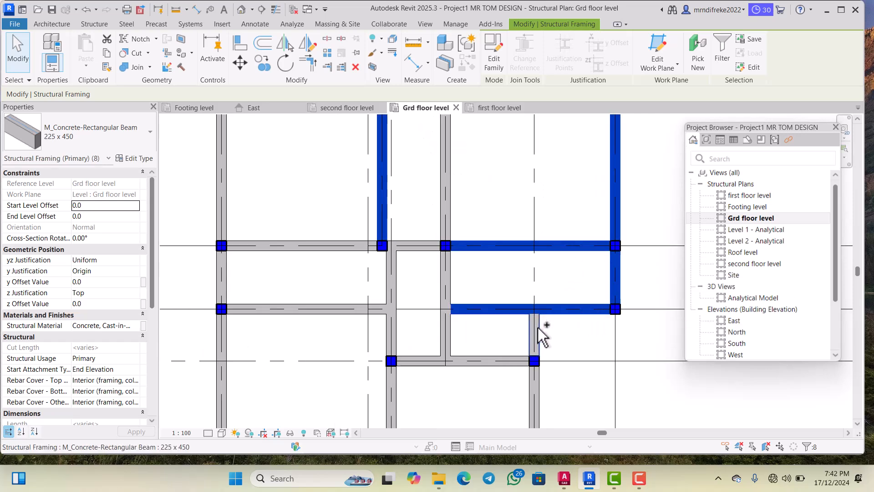
left_click(539, 330, "ctrl")
left_click(455, 332, "ctrl")
left_click(455, 208, "ctrl")
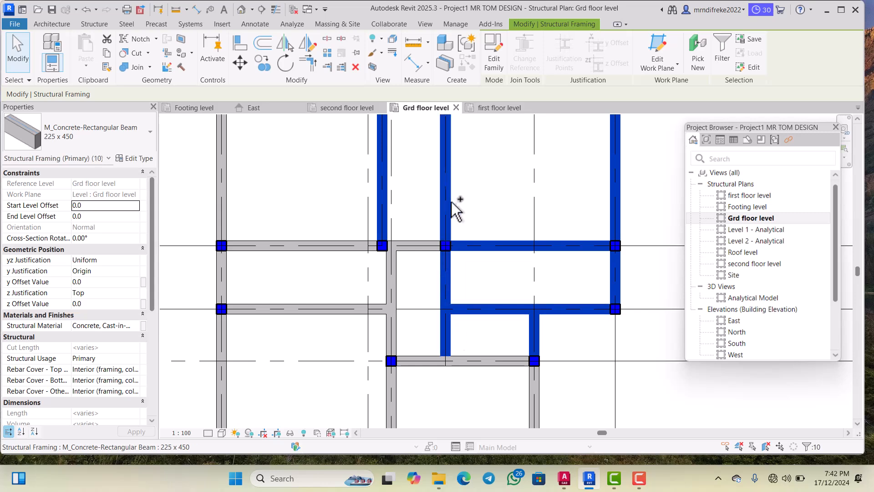
Step: Add the remaining beams on grids 5 and 6, the grid A beams from 8 to 5, and the vertical beam on grid C above grid 4
left_click(399, 280, "ctrl")
left_click(418, 246, "ctrl")
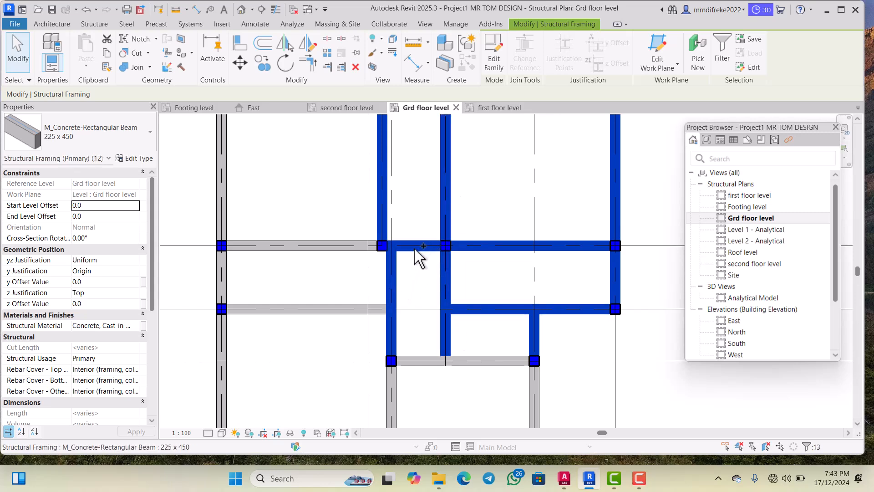
left_click(343, 251, "ctrl")
left_click(345, 249, "ctrl")
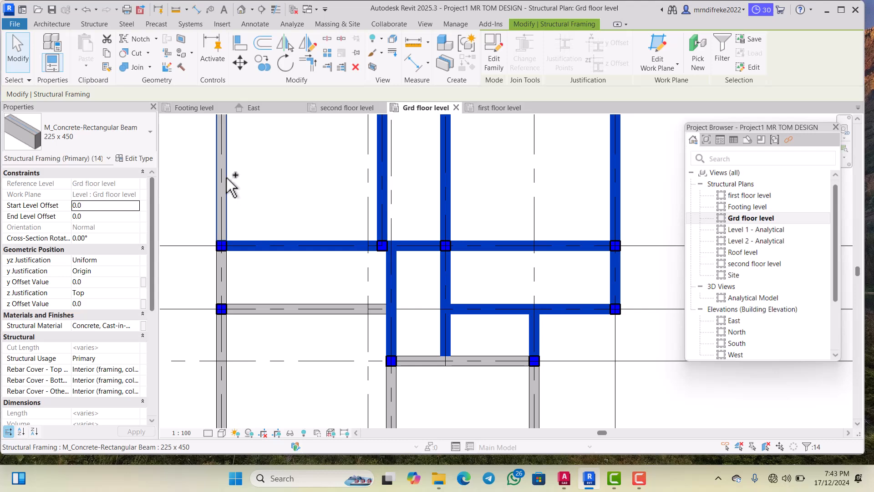
left_click(228, 187, "ctrl")
left_click(222, 278, "ctrl")
scroll(289, 244, "down", 2)
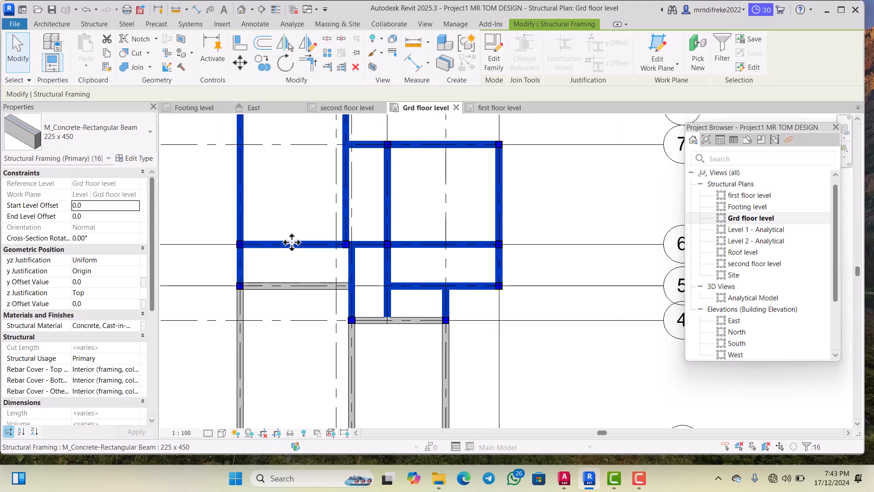
scroll(297, 304, "up", 2)
left_click(315, 231, "ctrl")
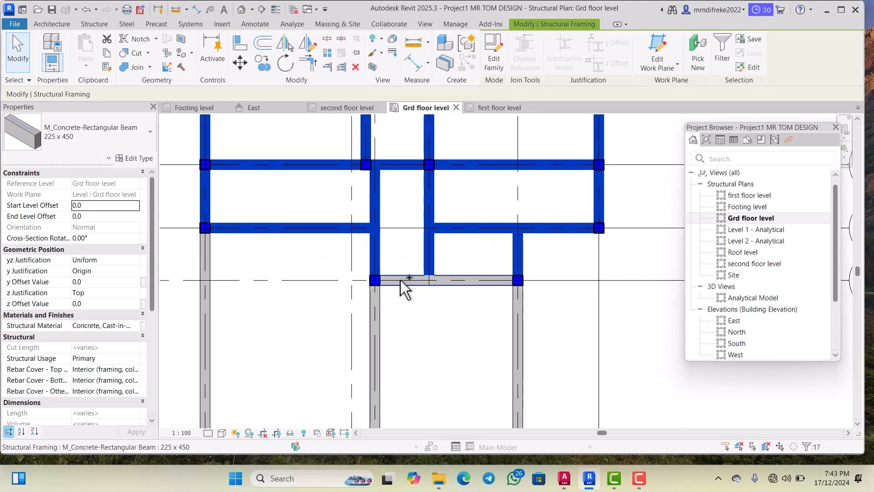
Step: Add the grid 4 beam and the three vertical beams running down to grid 3 to the selection
left_click(403, 283, "ctrl")
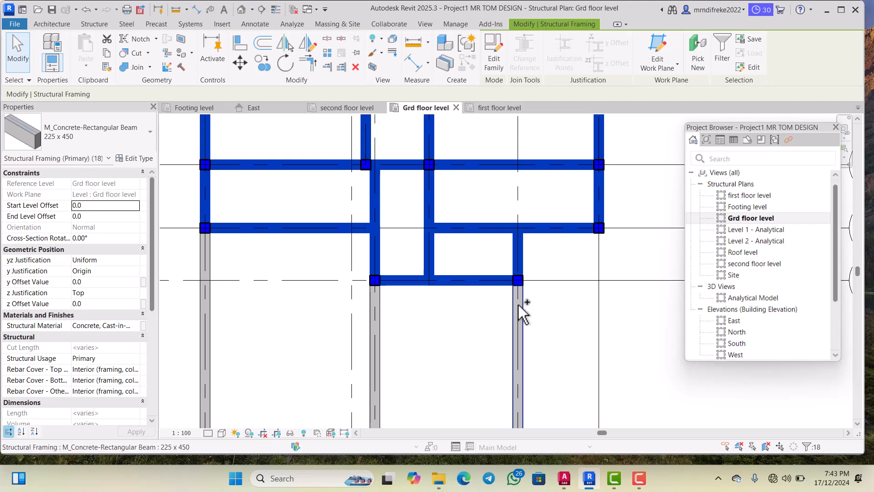
left_click(518, 304, "ctrl")
scroll(454, 266, "down", 3)
scroll(455, 266, "up", 3)
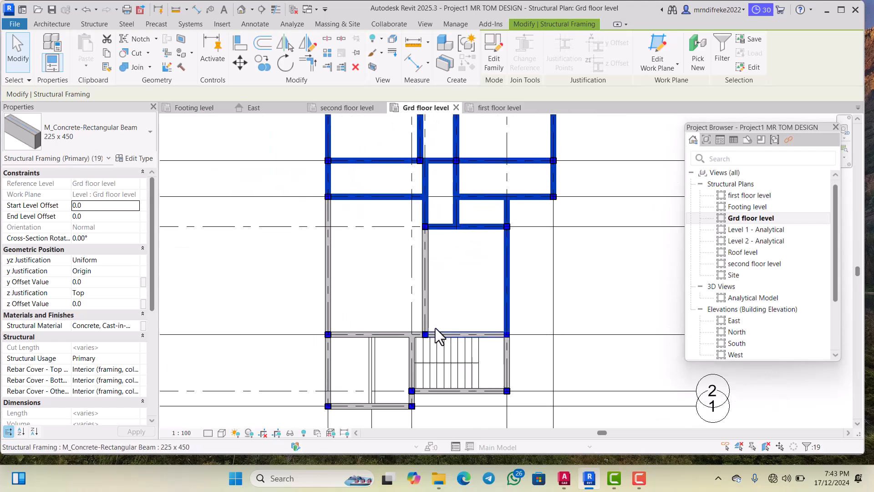
left_click(424, 288, "ctrl")
left_click(297, 274, "ctrl")
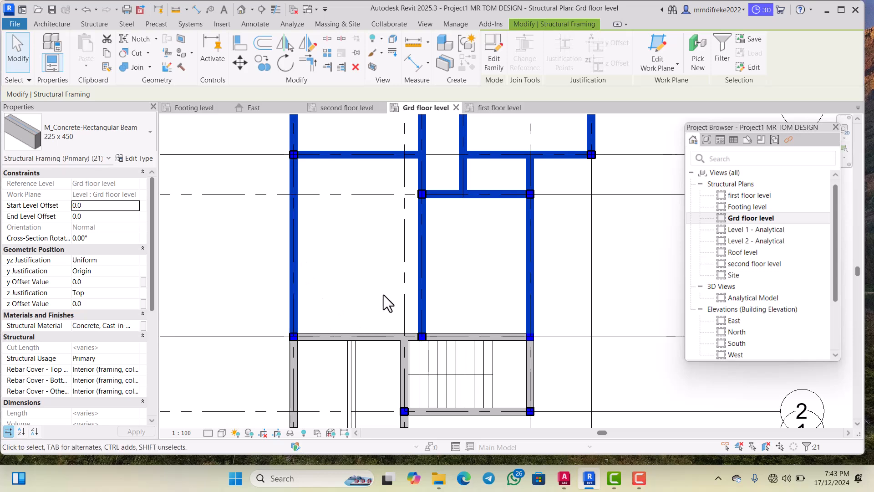
Step: Add the beams along grids 3, 2 and 1 and the vertical beams around the stair and adjacent bay to the selection
scroll(384, 294, "down", 3)
scroll(357, 346, "up", 3)
scroll(359, 348, "up", 2)
left_click(319, 292, "ctrl")
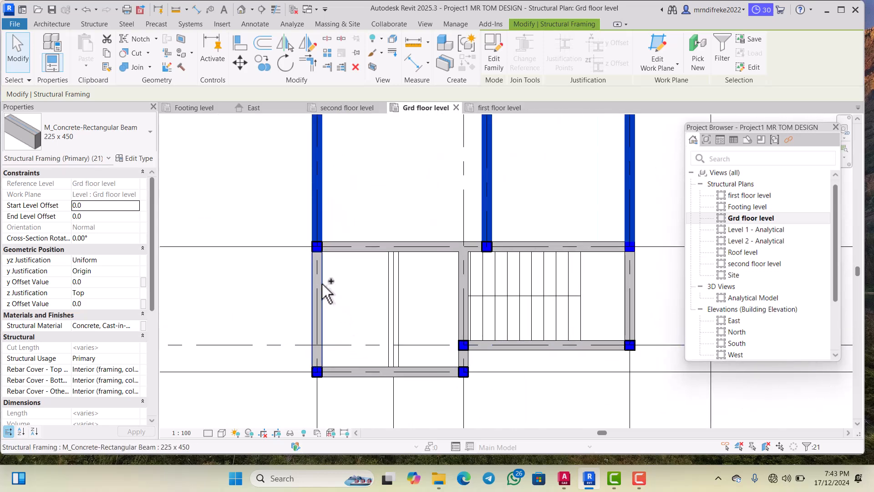
left_click(373, 259, "ctrl")
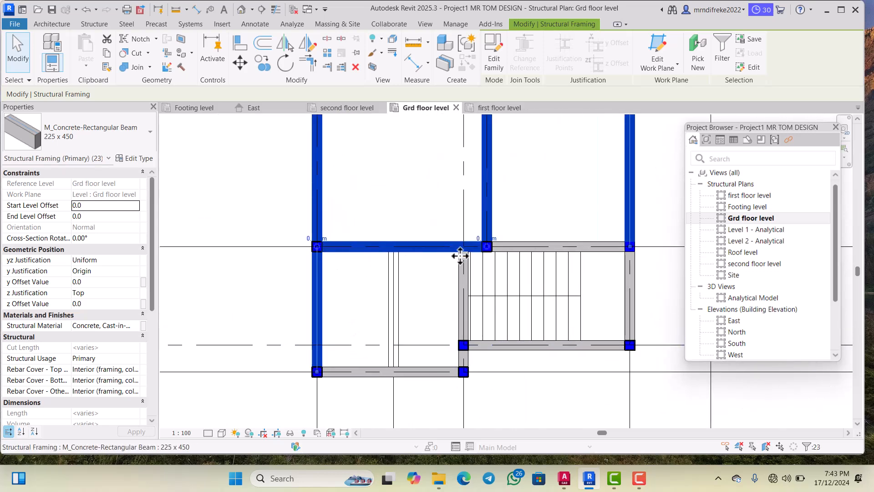
left_click(528, 248, "ctrl")
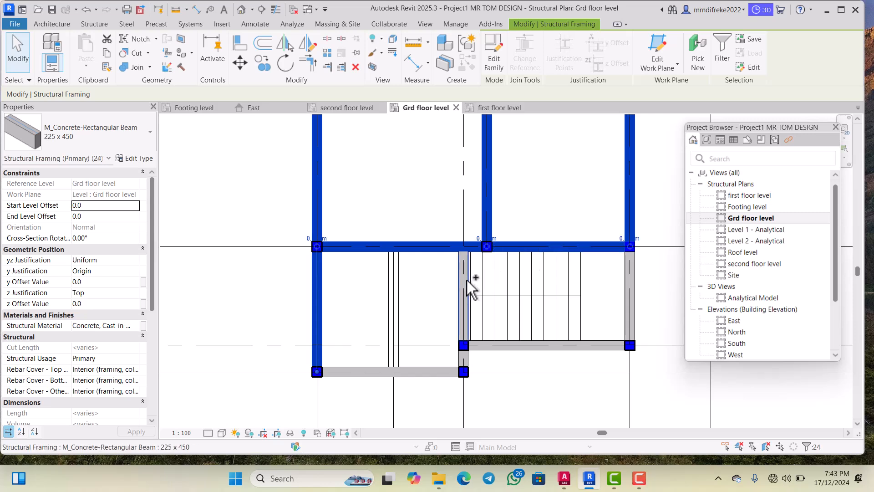
left_click(467, 280, "ctrl")
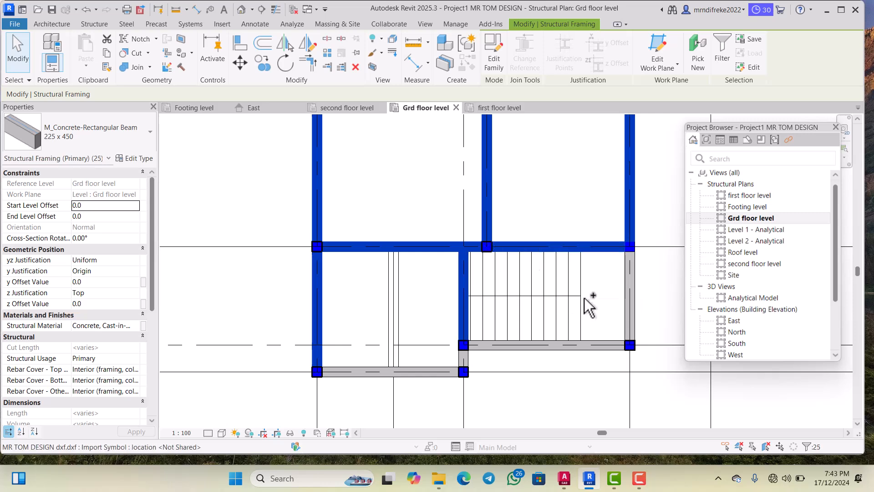
left_click(632, 276, "ctrl")
left_click(590, 347, "ctrl")
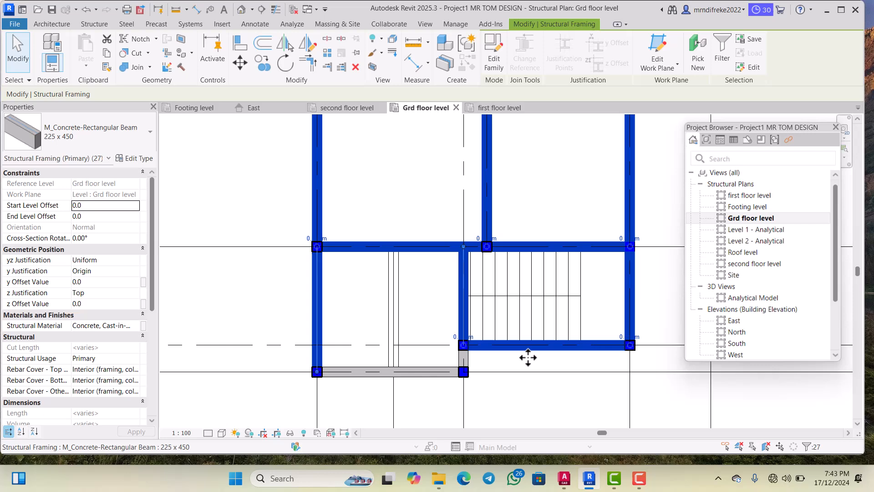
left_click(466, 360, "ctrl")
left_click(435, 373, "ctrl")
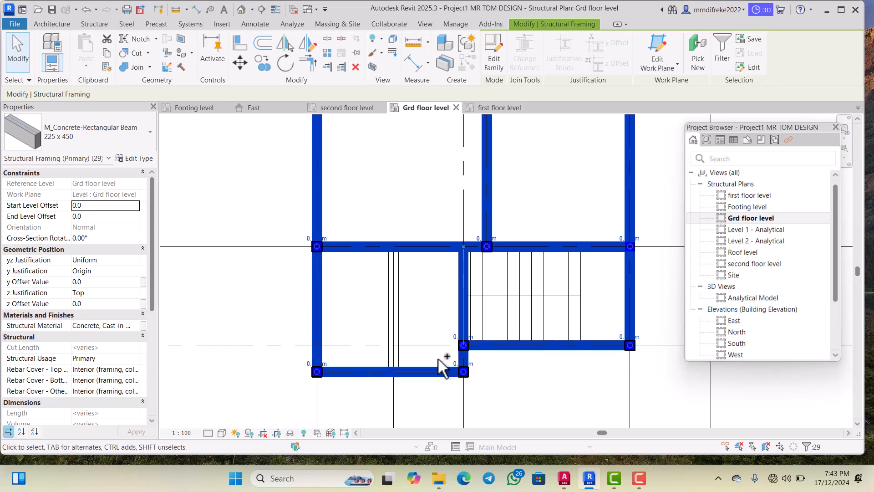
Step: Check across the whole Grd floor level plan that every beam is included in the selection
scroll(402, 313, "down", 5)
scroll(434, 192, "up", 1)
scroll(431, 219, "down", 5)
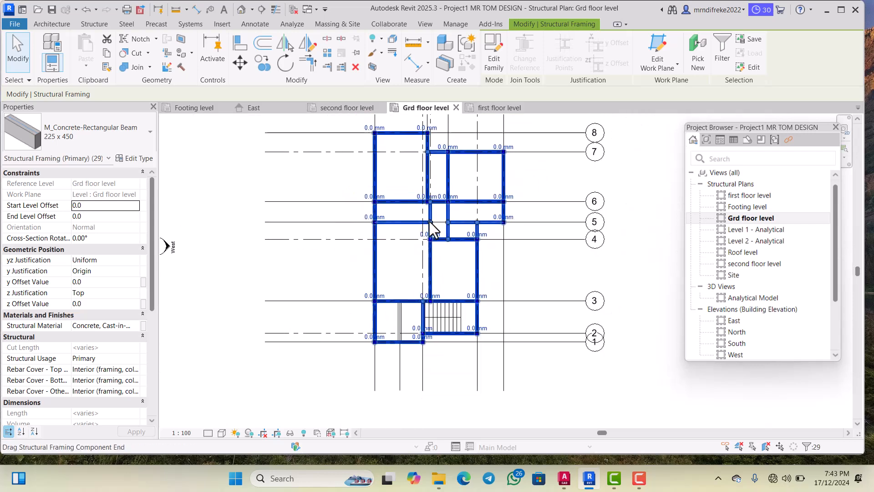
scroll(431, 157, "up", 5)
scroll(438, 210, "down", 3)
scroll(442, 228, "up", 3)
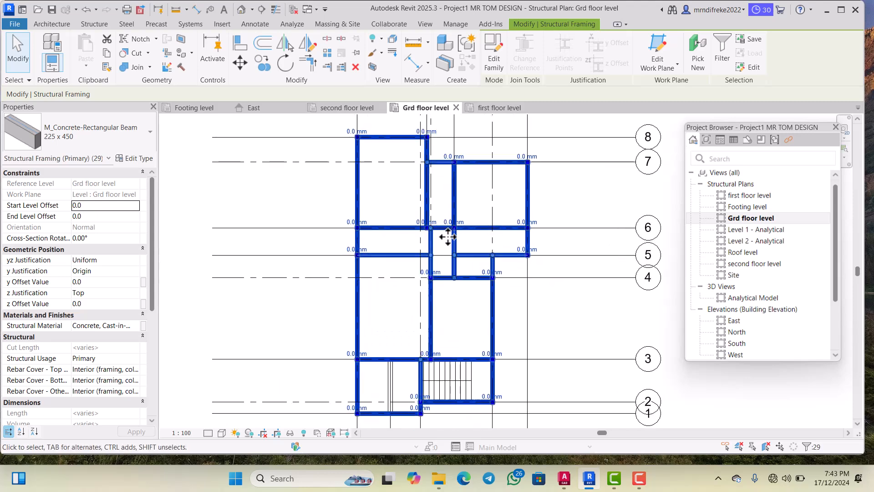
scroll(448, 244, "down", 4)
scroll(447, 242, "up", 2)
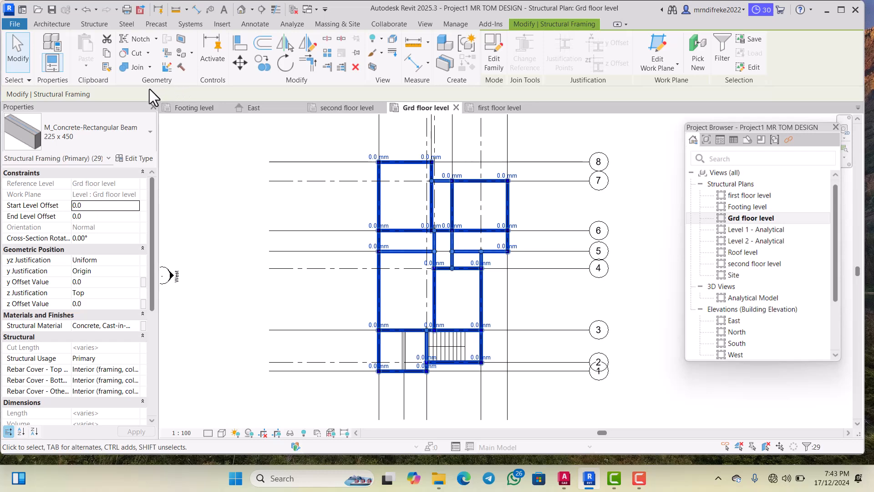
Step: Copy the selected beams and paste them aligned to the first floor level, second floor level and Roof level
left_click(105, 53)
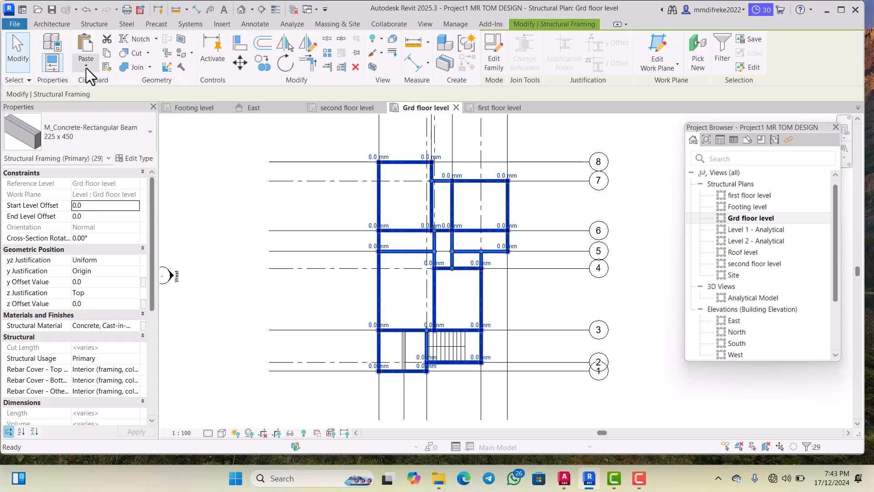
left_click(86, 68)
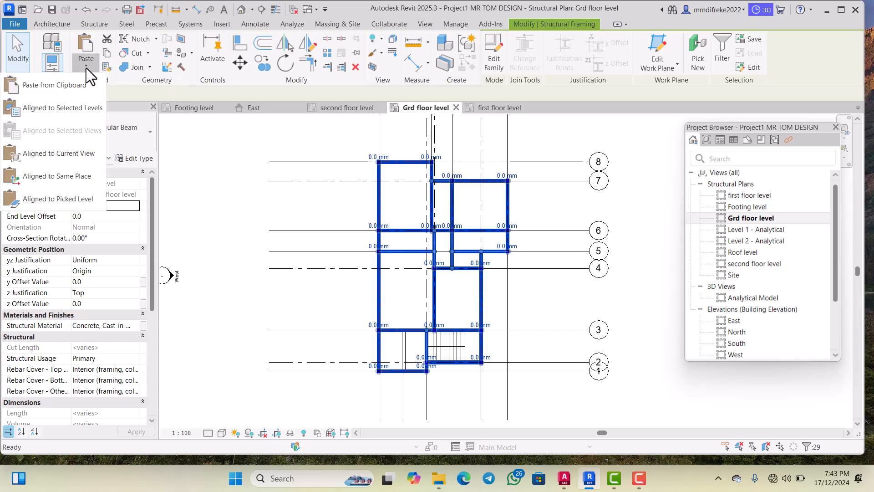
left_click(67, 108)
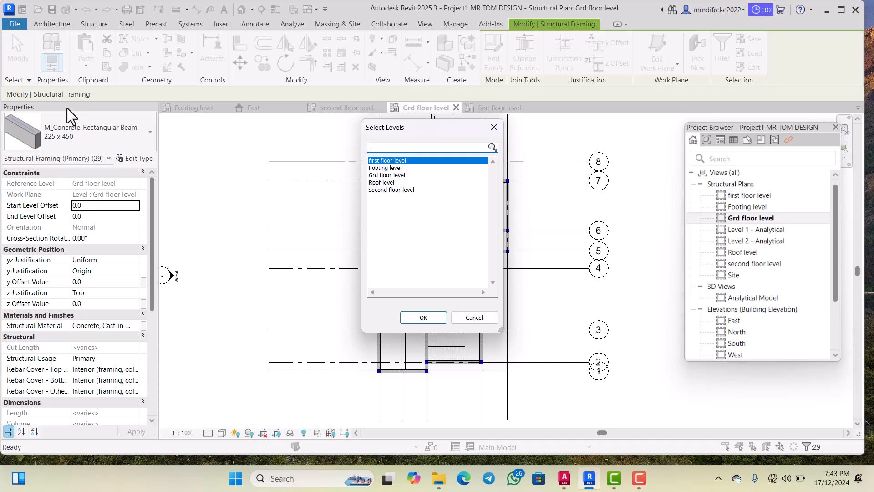
left_click(389, 181, "ctrl")
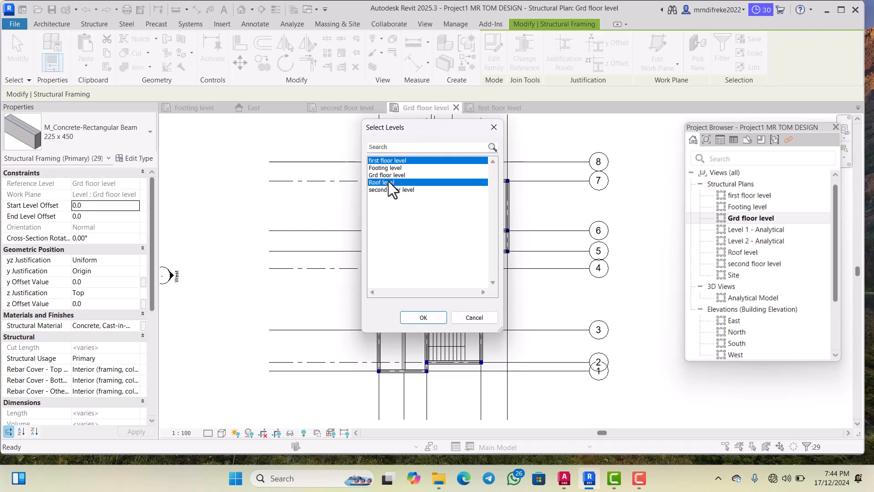
left_click(396, 188, "ctrl")
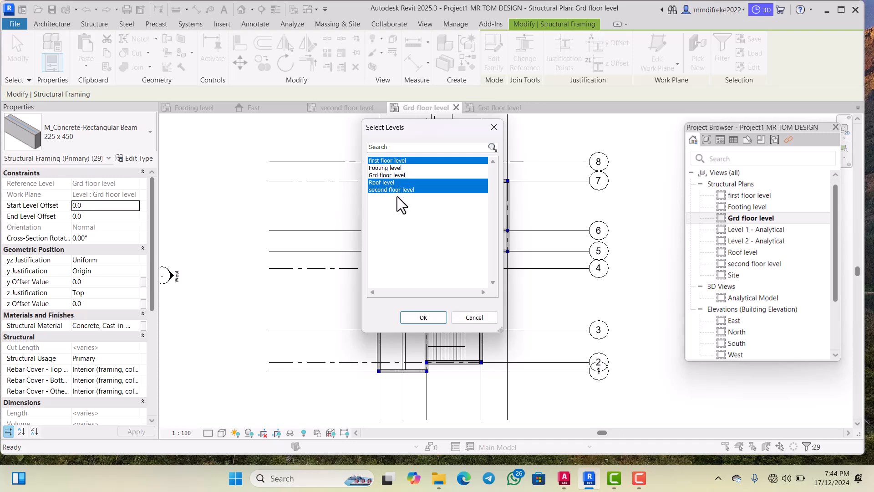
left_click(414, 313)
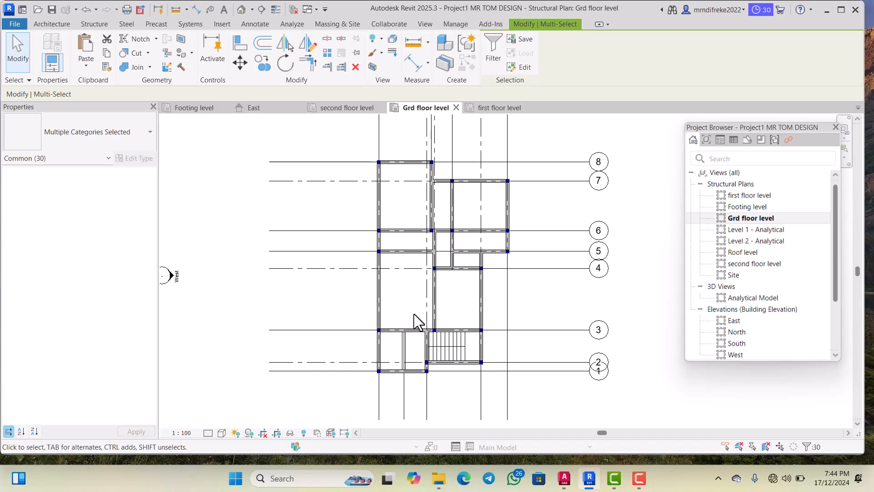
Step: Open the first floor level plan and check the pasted beams between the columns
scroll(472, 268, "down", 2)
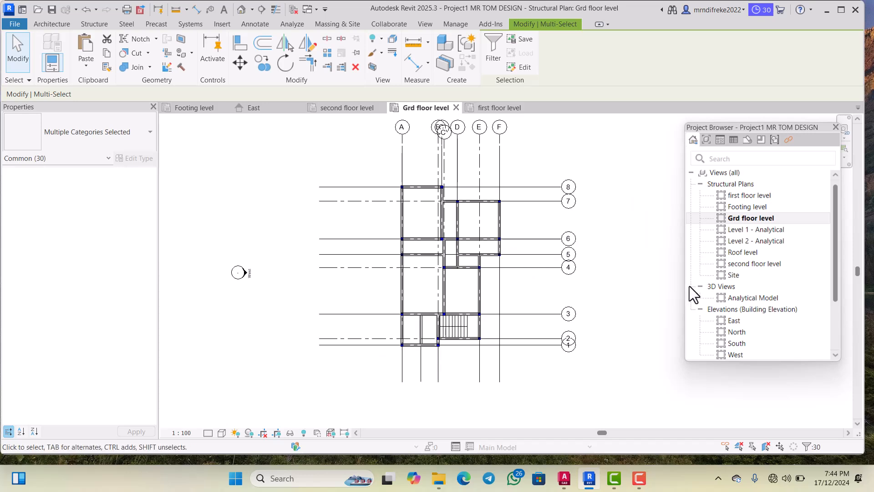
double_click(747, 196)
scroll(472, 250, "down", 4)
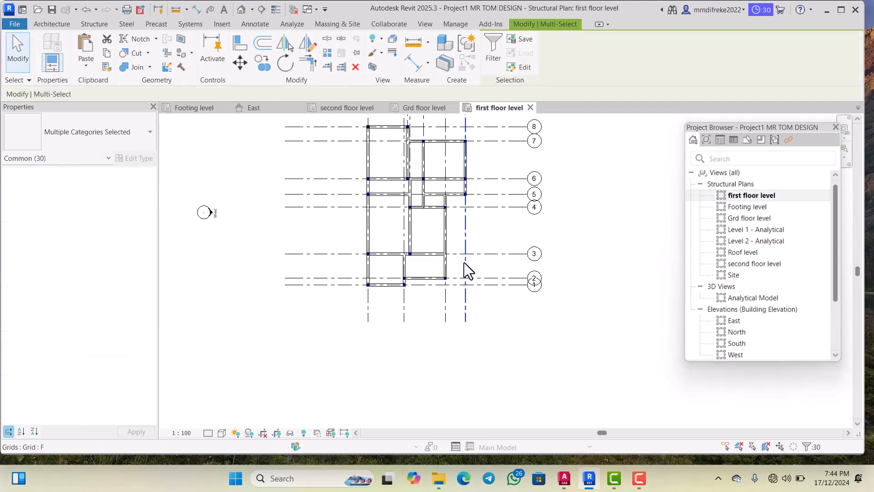
scroll(416, 169, "up", 9)
scroll(432, 214, "down", 2)
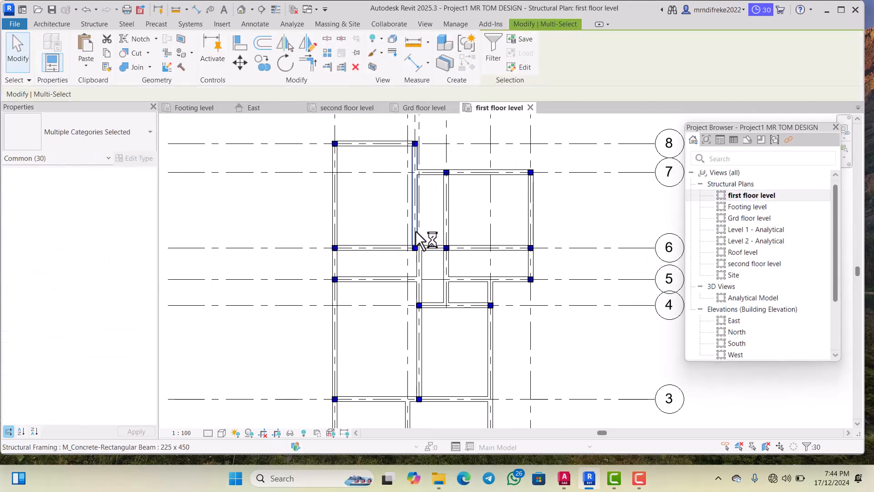
scroll(428, 228, "up", 2)
scroll(424, 234, "down", 3)
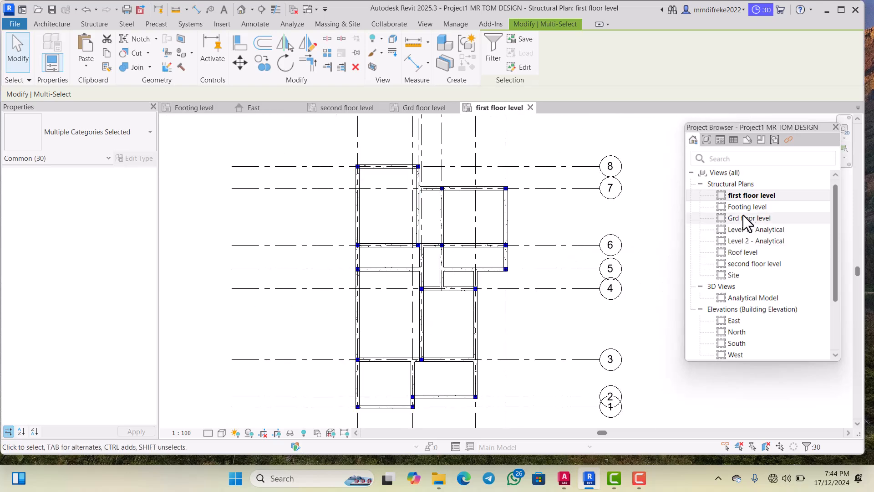
Step: Open the second floor level plan, clear the selection and check the pasted beams between the columns
double_click(747, 265)
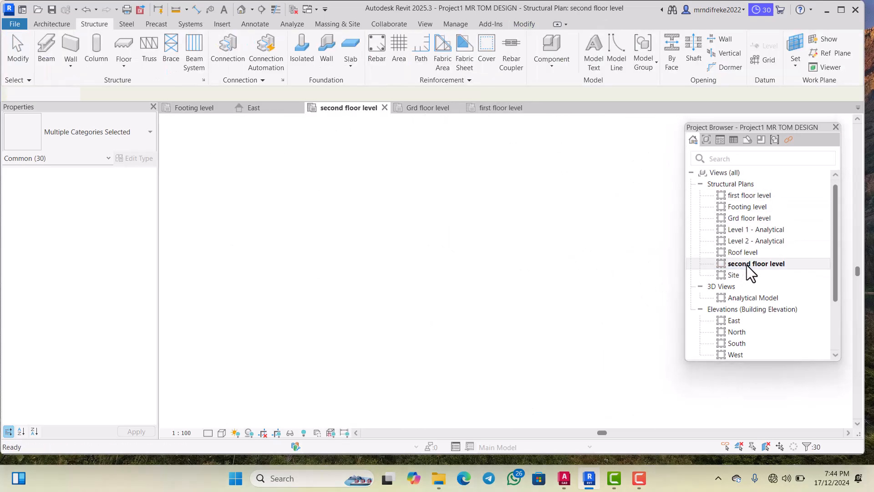
scroll(392, 228, "up", 4)
scroll(395, 204, "up", 2)
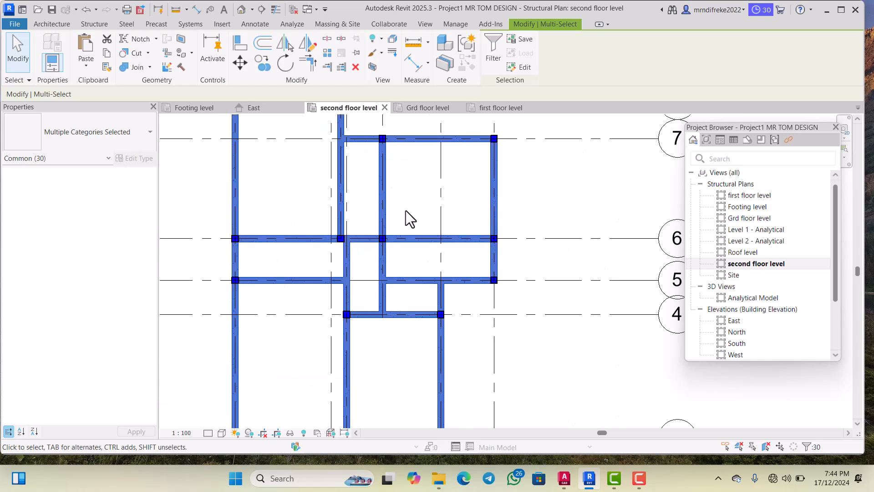
left_click(408, 218)
scroll(410, 220, "down", 2)
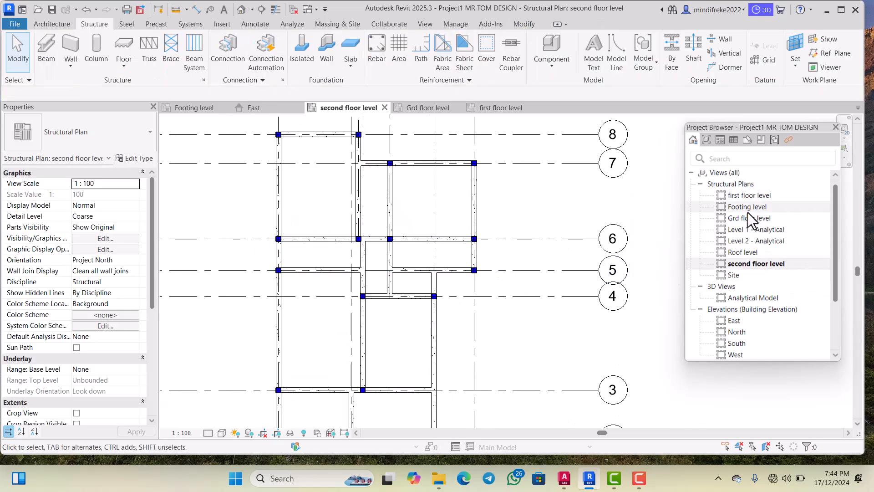
Step: Open the Roof level plan and examine the pasted beams and their corner junctions for the columns
double_click(742, 253)
scroll(478, 260, "down", 1)
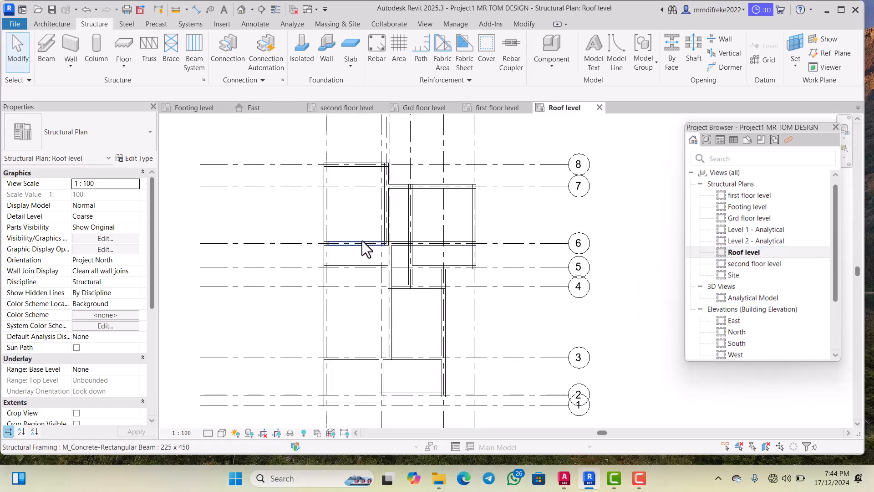
scroll(357, 198, "up", 3)
scroll(377, 198, "down", 2)
scroll(415, 210, "up", 1)
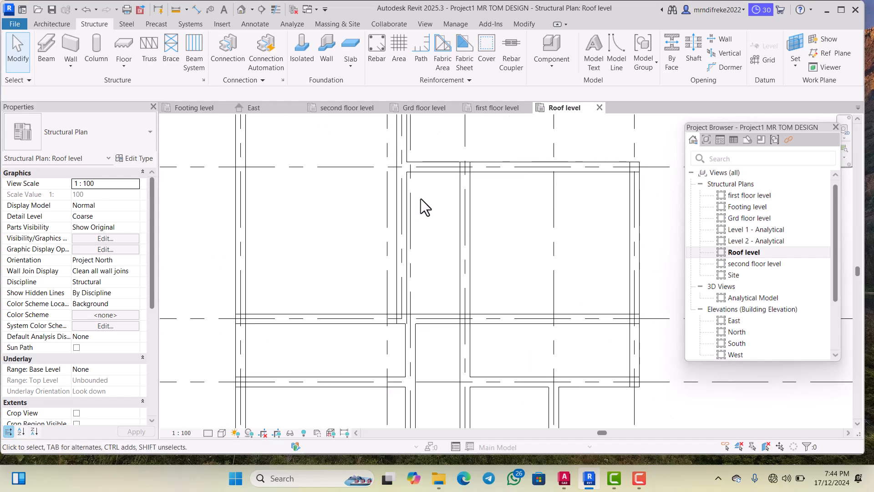
scroll(416, 214, "down", 1)
scroll(341, 237, "down", 2)
scroll(344, 264, "up", 2)
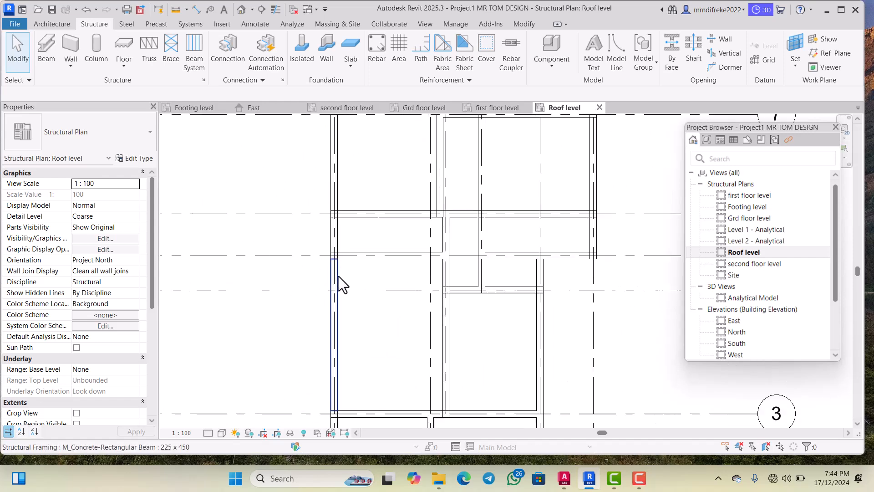
scroll(364, 245, "down", 2)
scroll(360, 181, "up", 6)
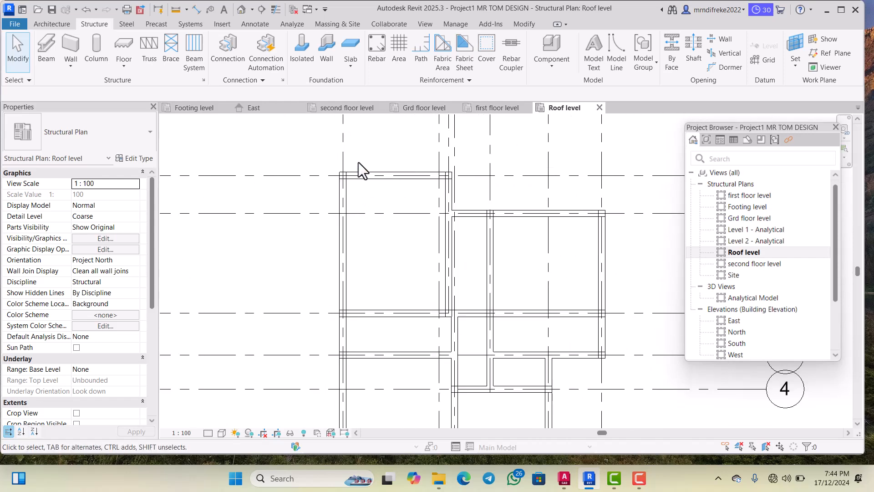
scroll(337, 196, "down", 1)
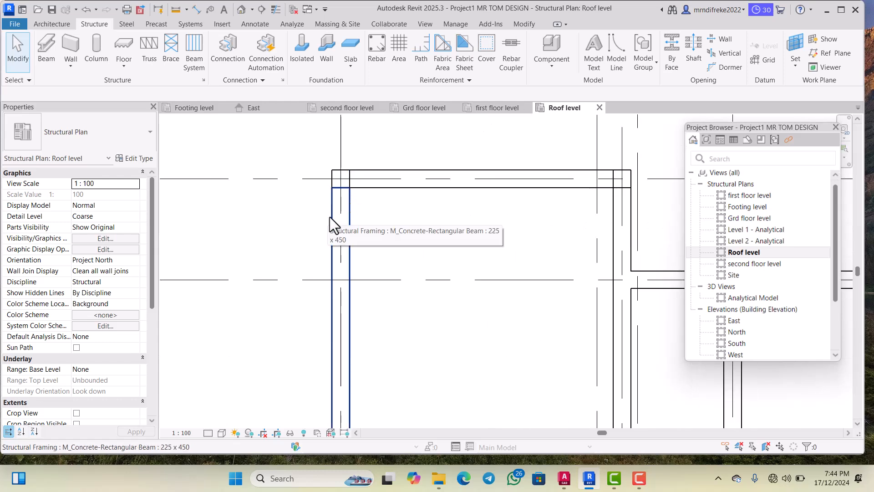
Step: Open the Roof level plan's Visibility/Graphic Overrides and search the model categories for "structural column"
left_click(110, 239)
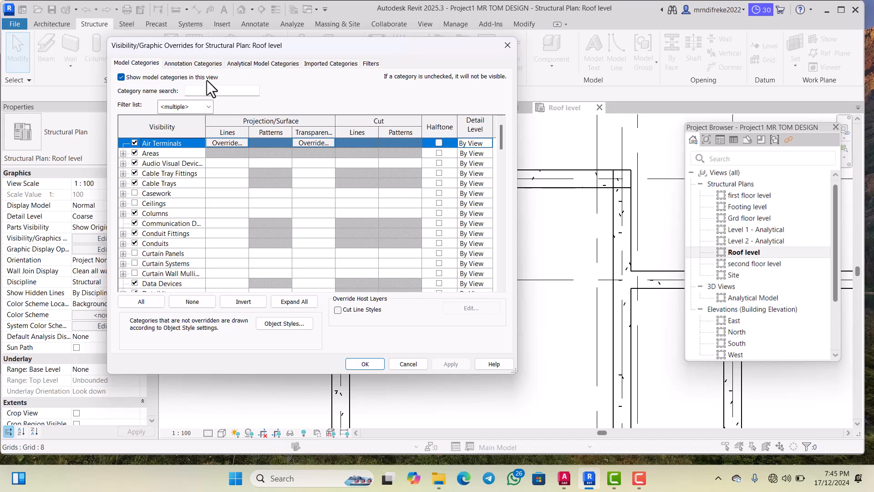
left_click(205, 90)
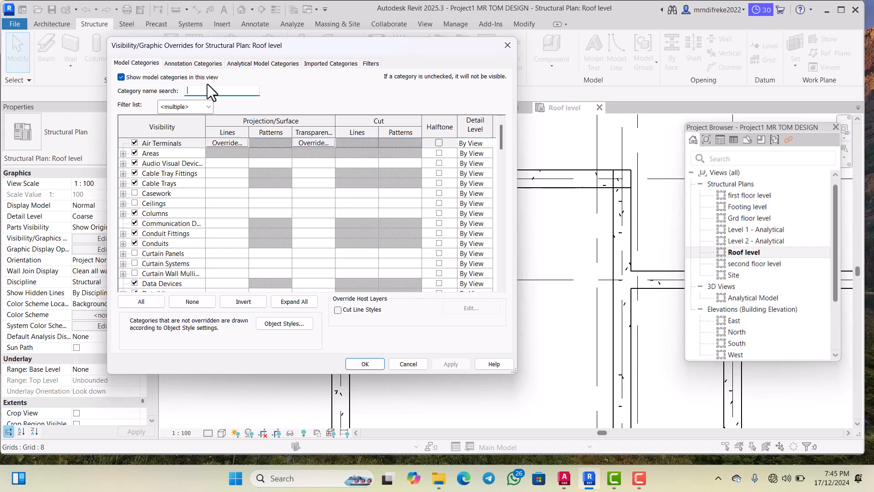
type("w")
key("BackSpace")
type("s")
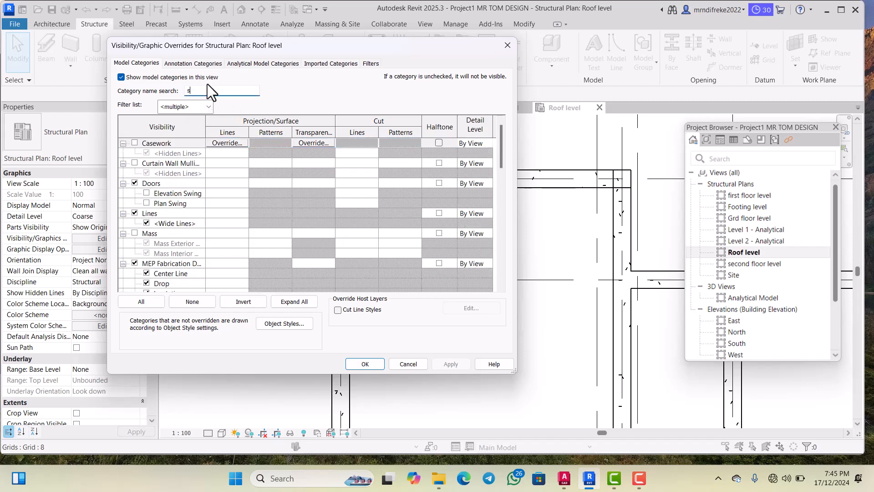
type("truc")
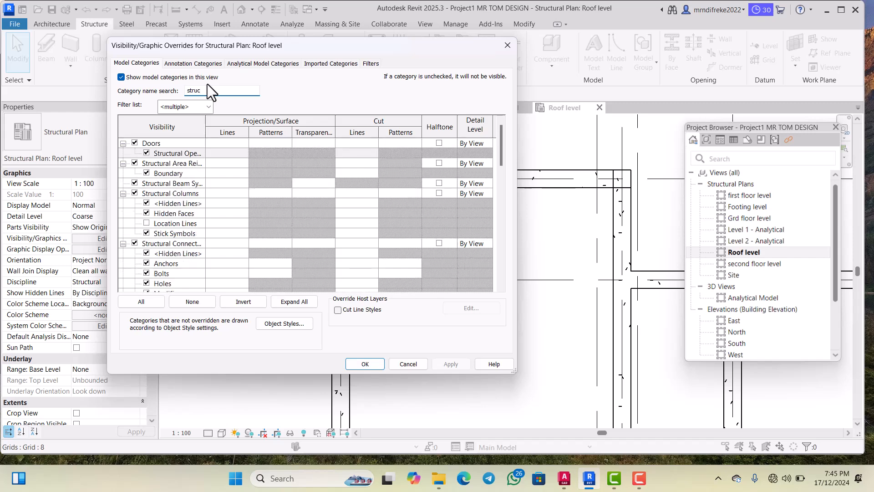
type("tu")
type("ral col")
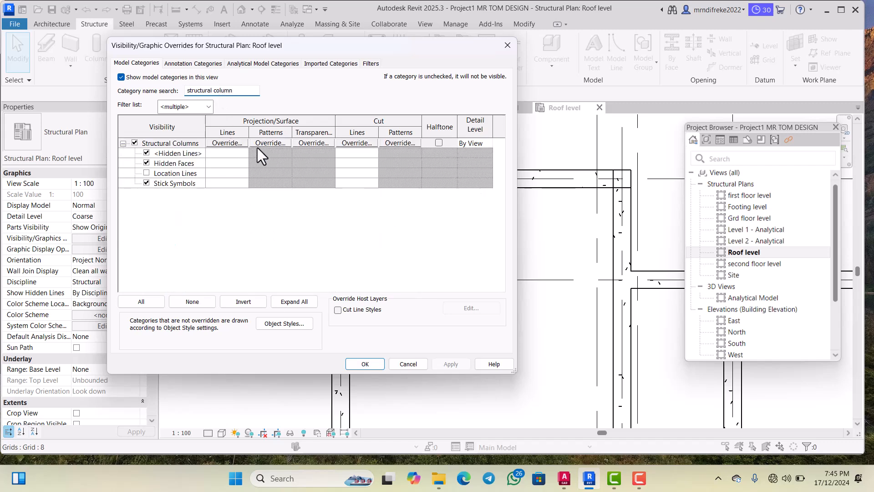
type("umn")
Step: Override the structural columns' surface foreground pattern with a Blue solid fill
left_click(278, 144)
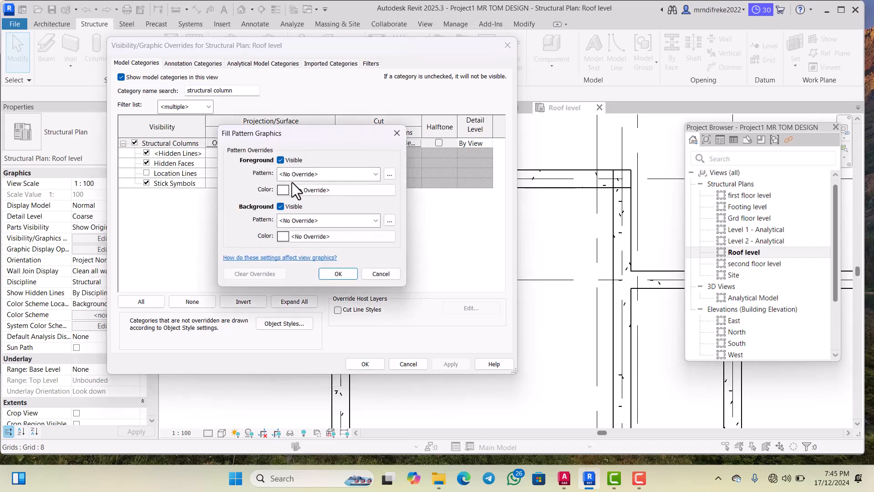
left_click(301, 174)
left_click(294, 191)
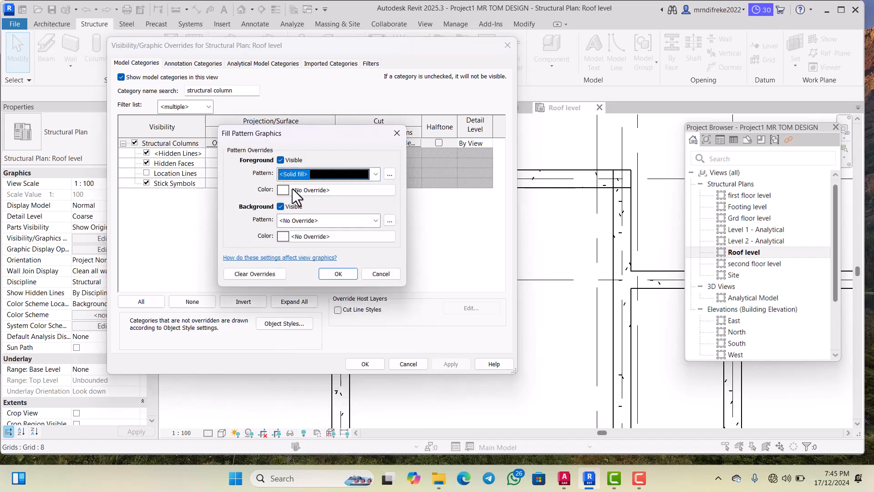
left_click(304, 190)
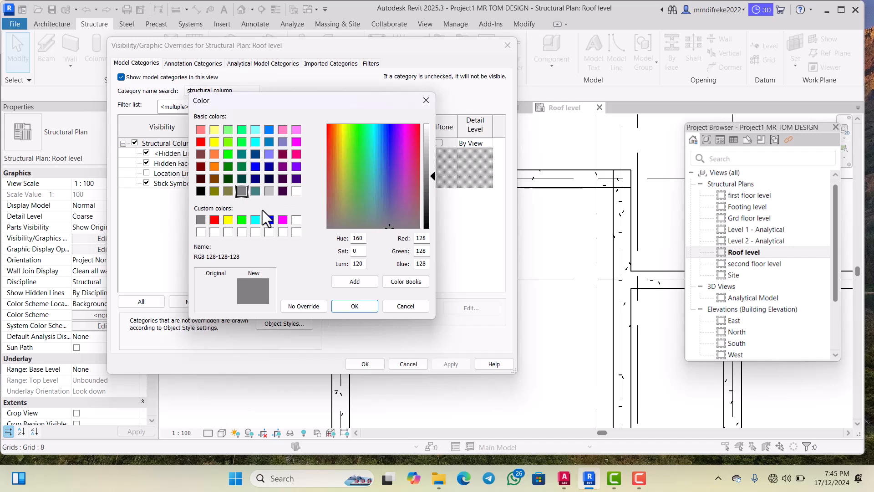
left_click(269, 220)
left_click(360, 307)
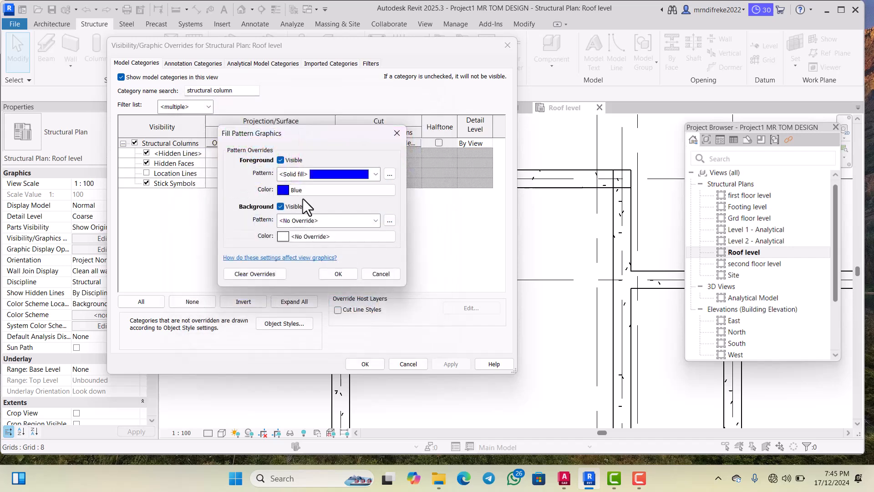
left_click(337, 273)
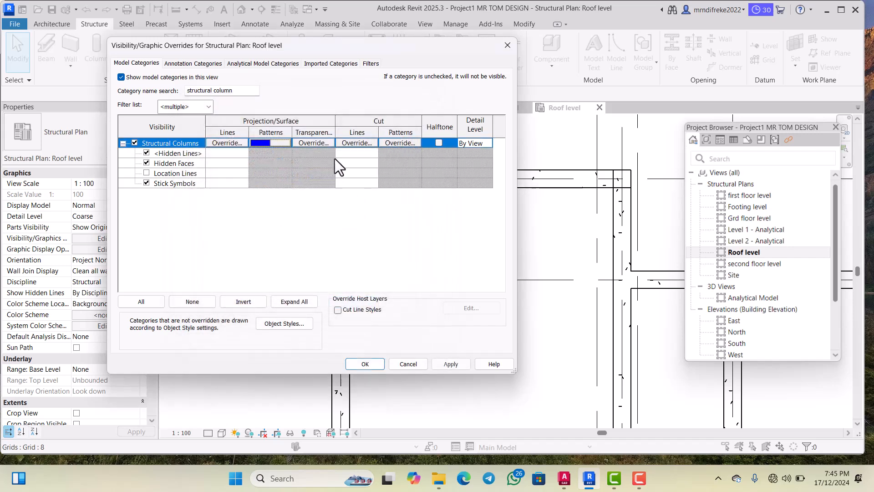
Step: Set the structural columns' cut pattern foreground color to Blue and apply the overrides to the Roof level plan
left_click(407, 145)
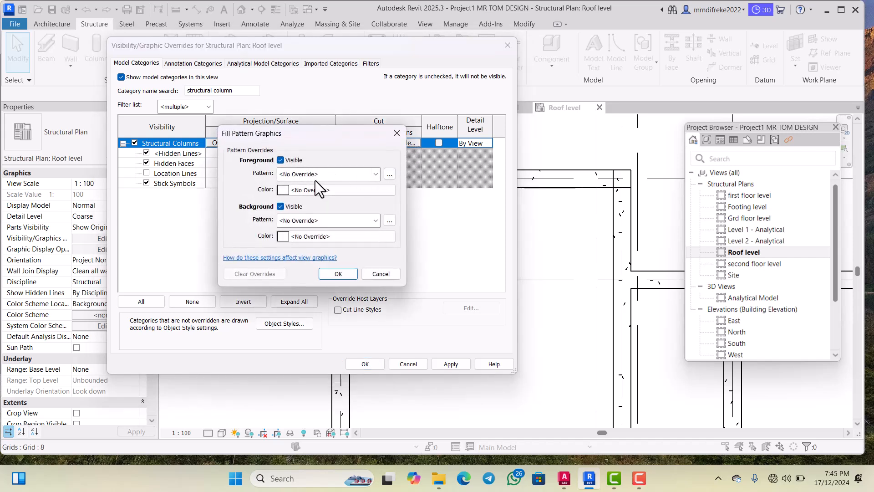
left_click(328, 174)
left_click(329, 185)
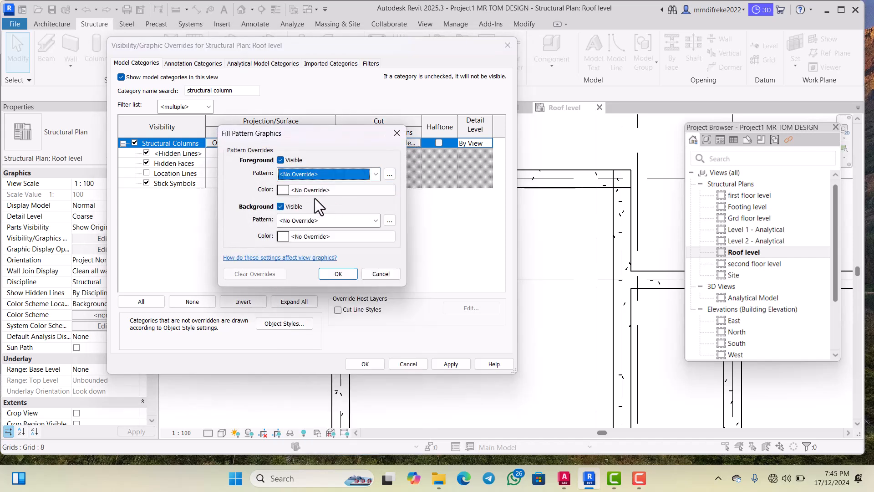
left_click(318, 192)
left_click(270, 221)
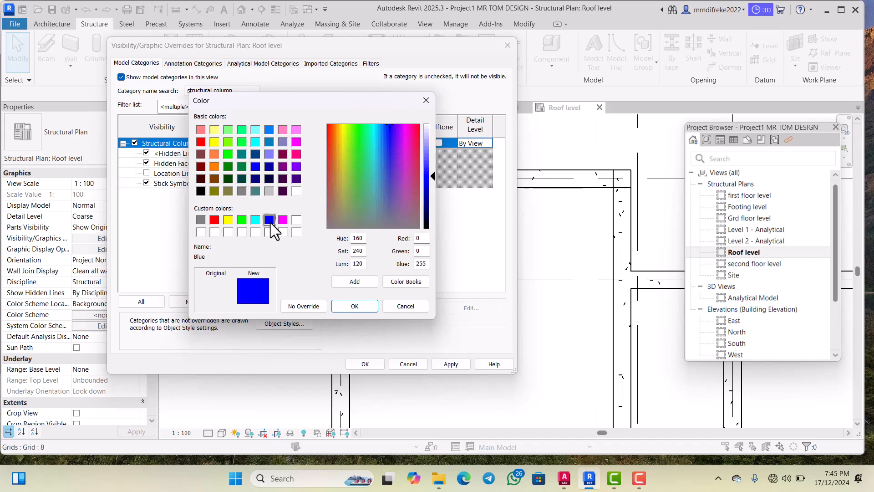
left_click(352, 308)
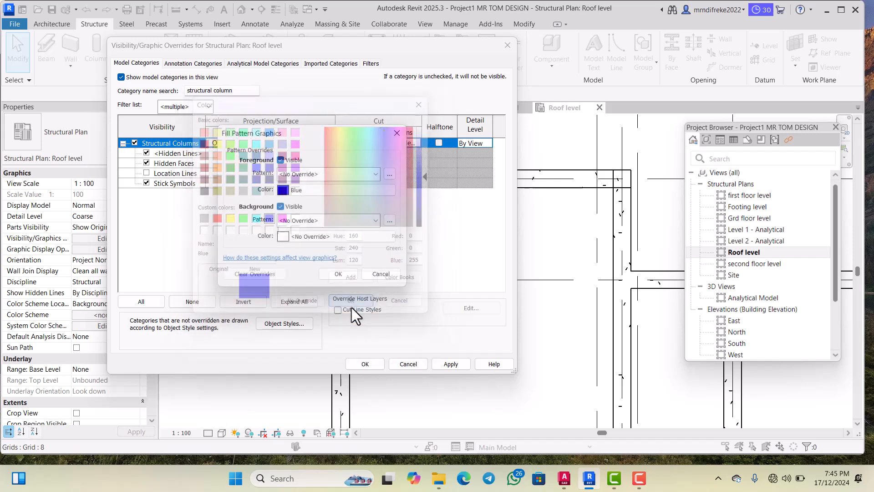
left_click(342, 275)
left_click(444, 363)
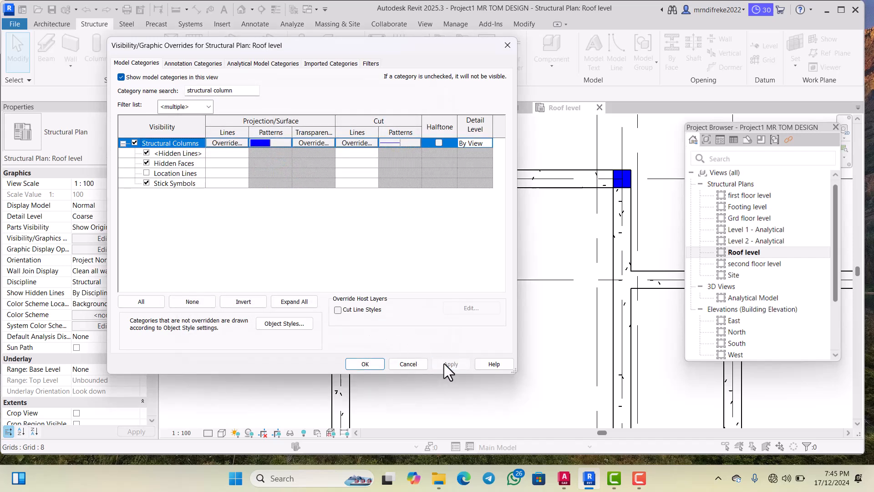
left_click(373, 366)
scroll(430, 247, "down", 6)
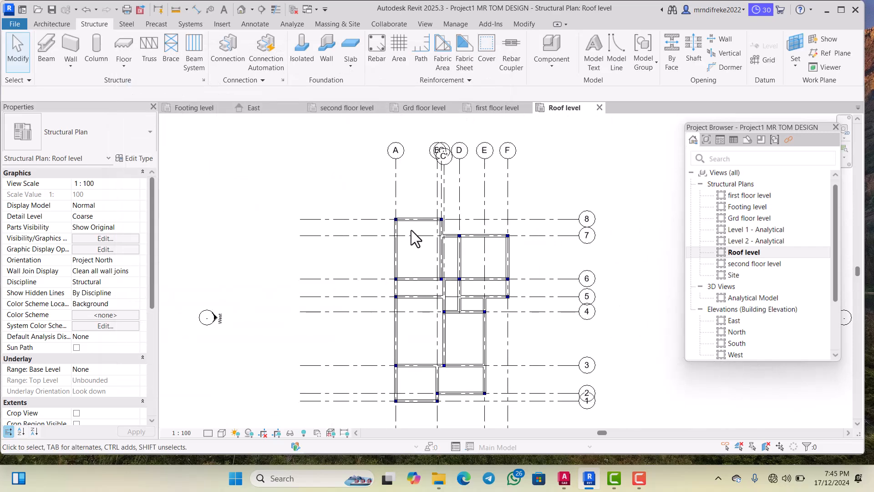
scroll(487, 268, "up", 3)
scroll(469, 234, "down", 3)
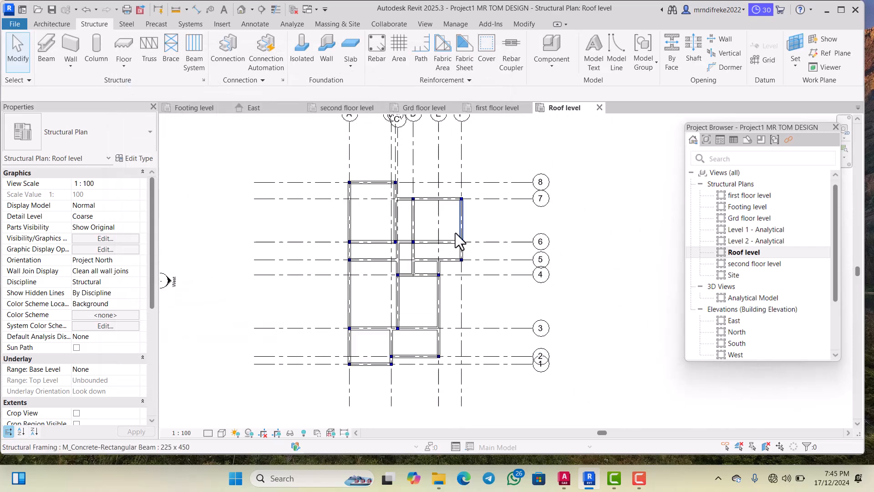
scroll(455, 234, "up", 2)
scroll(385, 234, "down", 1)
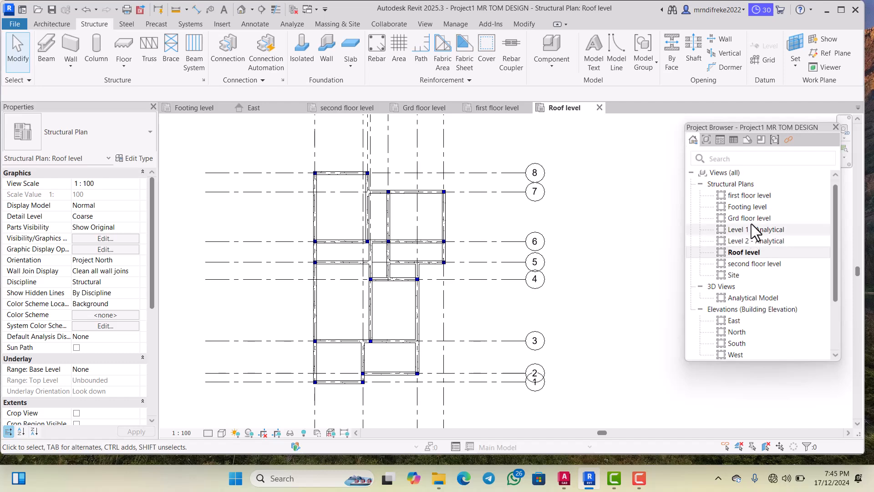
Step: Open the Grd floor level plan and delete the inner vertical beams between grids 8 and 6 and along grid D between grids 7 and 6
double_click(750, 219)
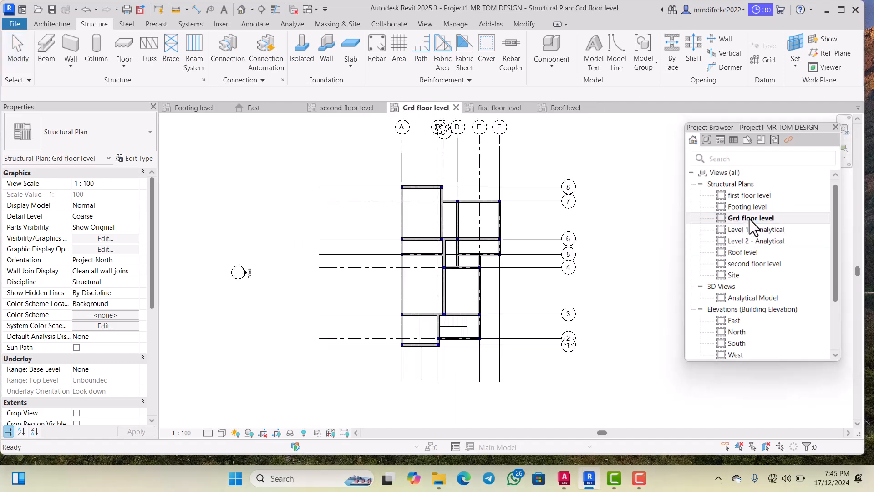
scroll(447, 214, "up", 5)
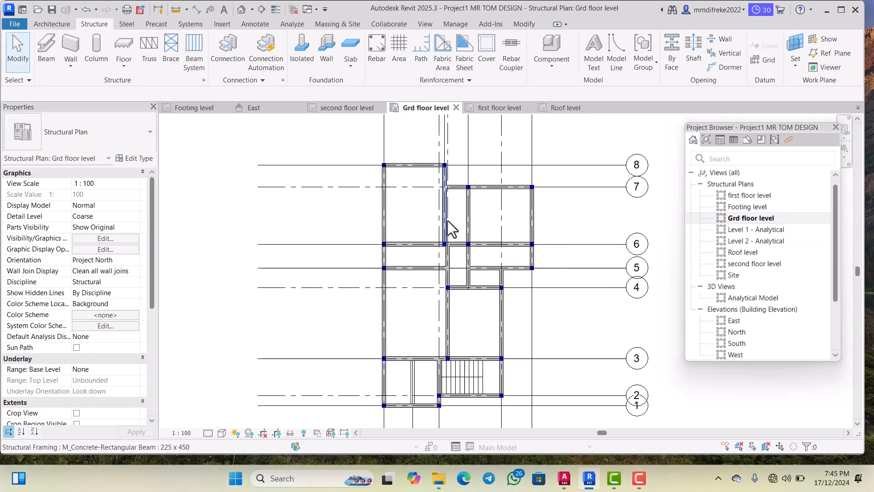
left_click(445, 194)
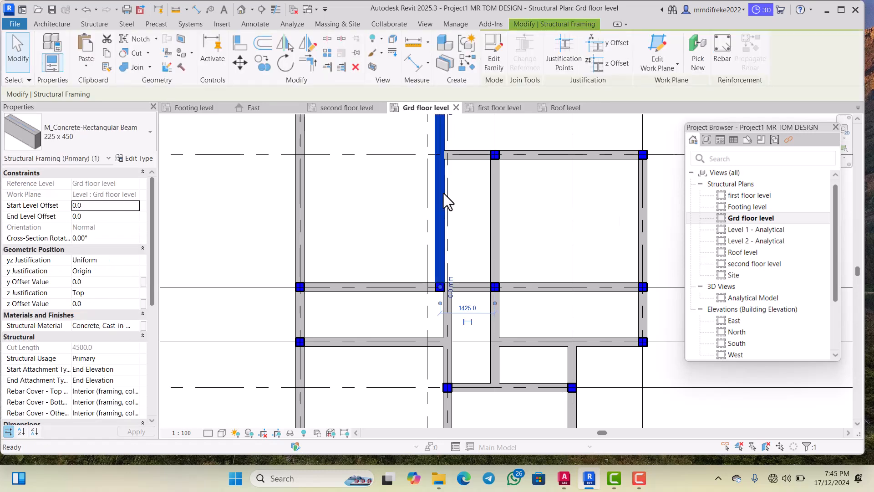
key("Delete")
scroll(435, 220, "down", 2)
scroll(478, 195, "up", 3)
left_click(487, 184)
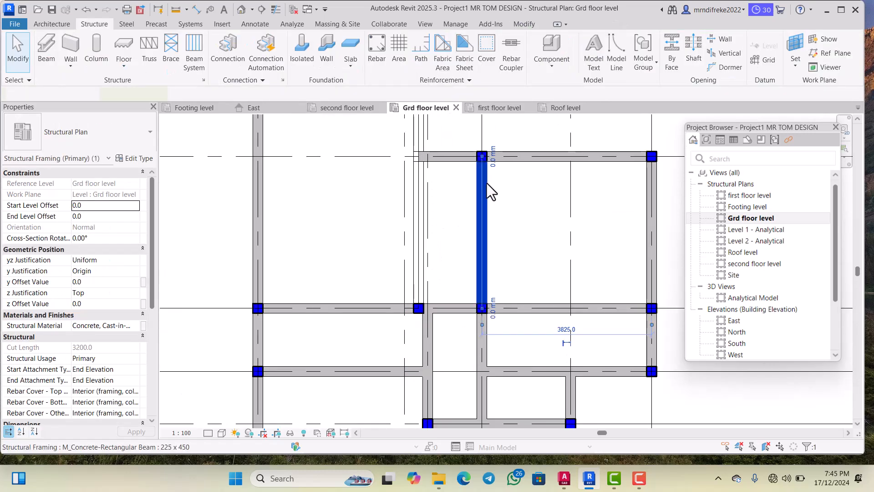
key("Delete")
Step: Delete both beam segments along grid 7, on either side of the grid D column
left_click(526, 162)
key("Delete")
scroll(460, 194, "down", 2)
scroll(462, 179, "up", 1)
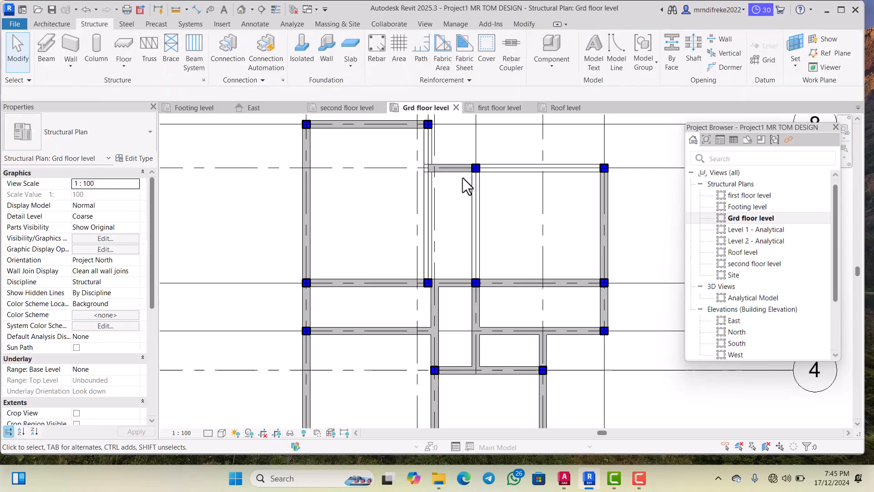
scroll(463, 175, "up", 1)
left_click(464, 170)
key("Delete")
scroll(425, 208, "down", 2)
scroll(410, 165, "up", 1)
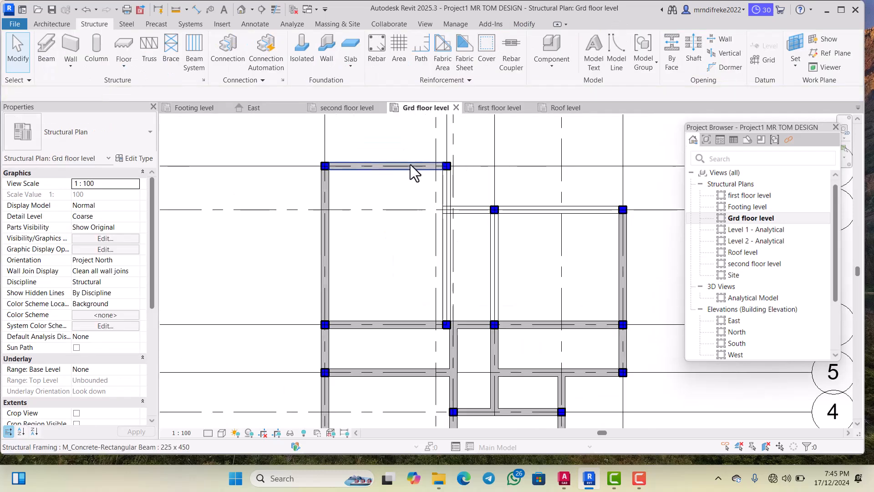
Step: Delete the beam along grid 8 and the grid A beam between grids 8 and 6
scroll(411, 164, "up", 1)
left_click(414, 172)
key("Delete")
scroll(376, 211, "down", 2)
scroll(330, 212, "up", 1)
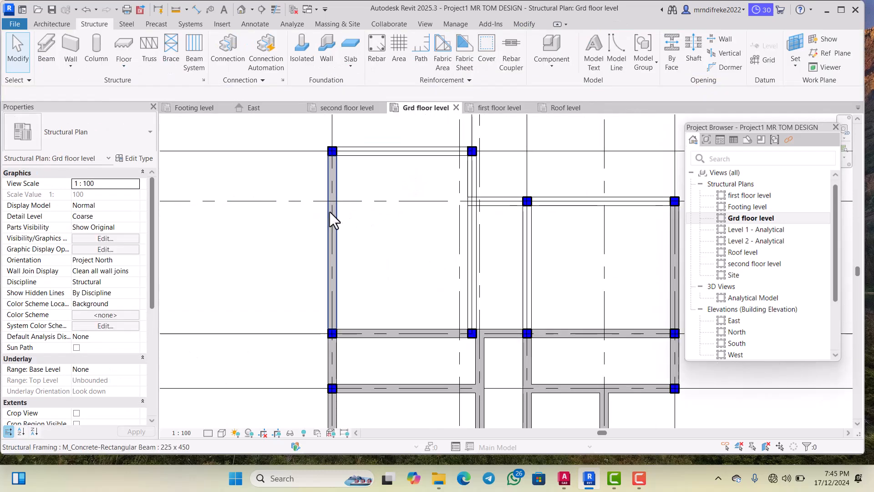
left_click(335, 209)
key("Delete")
scroll(364, 204, "down", 2)
scroll(514, 217, "up", 1)
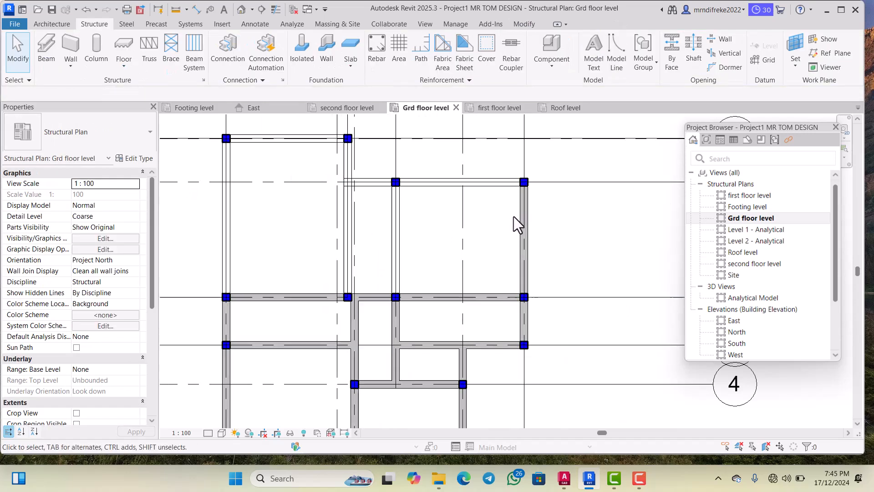
Step: Delete the grid F beam between grids 7 and 6
left_click(528, 199)
key("Delete")
scroll(483, 227, "down", 1)
scroll(486, 286, "up", 1)
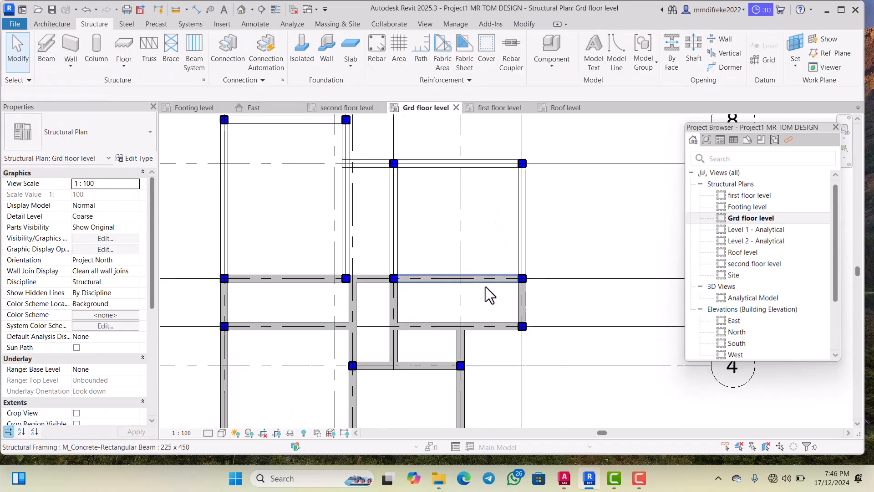
Step: Delete the grid 6 beam between grids D and F and the grid F beam between grids 6 and 5
left_click(495, 281)
key("Delete")
scroll(474, 224, "down", 1)
scroll(520, 280, "up", 2)
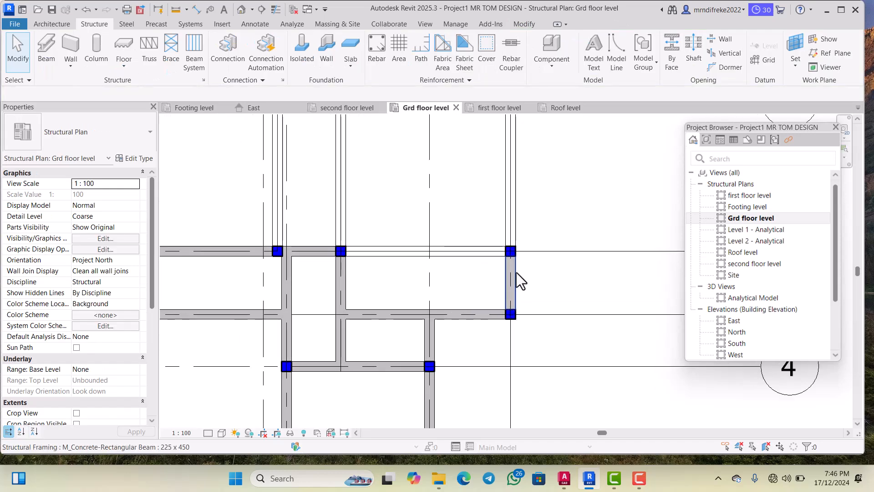
left_click(516, 272)
scroll(486, 234, "down", 1)
key("Delete")
scroll(476, 279, "up", 1)
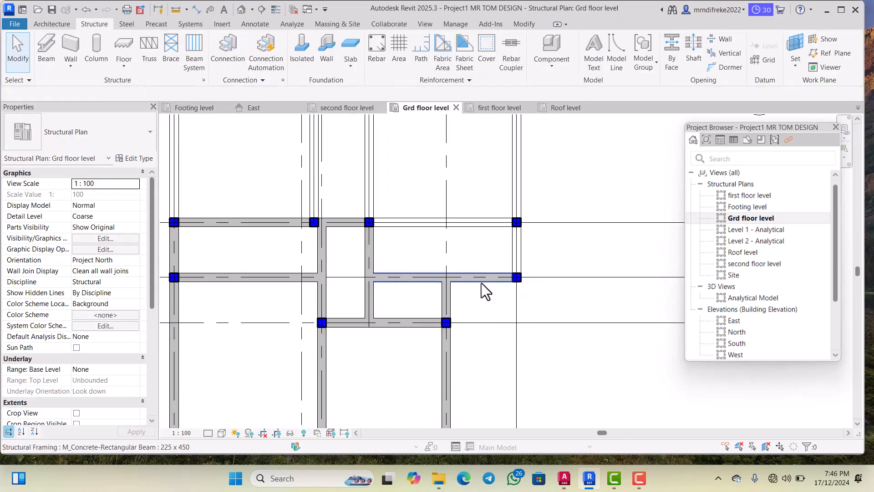
Step: Delete the grid 5 beam between grids D and F and the grid E beam between grids 5 and 4
left_click(482, 282)
key("Delete")
scroll(483, 266, "down", 1)
scroll(465, 292, "up", 2)
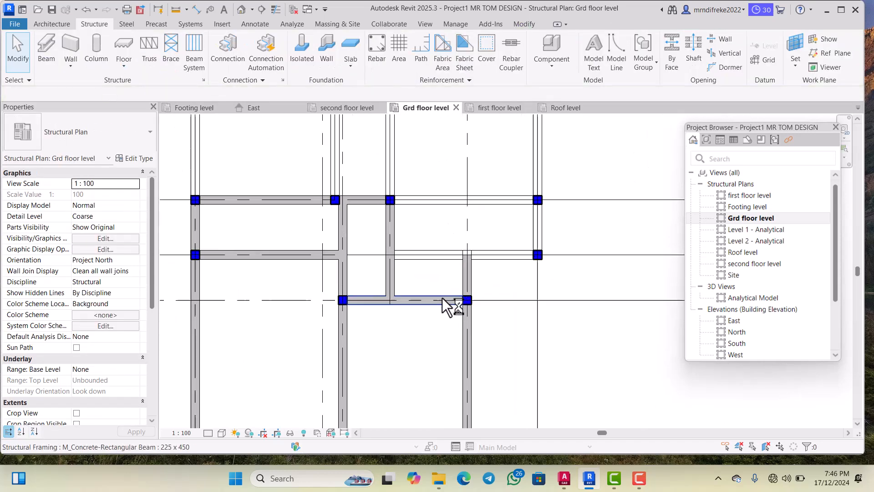
left_click(477, 274)
key("Delete")
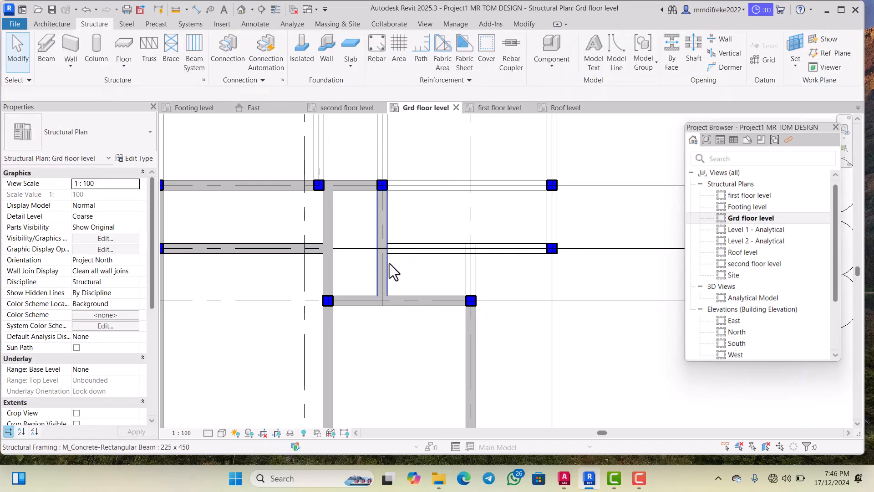
Step: Delete the grid D beam between grids 6 and 4 and the short grid 6 beam ending at the grid D column
left_click(389, 264)
scroll(405, 253, "down", 1)
key("Delete")
scroll(378, 206, "up", 1)
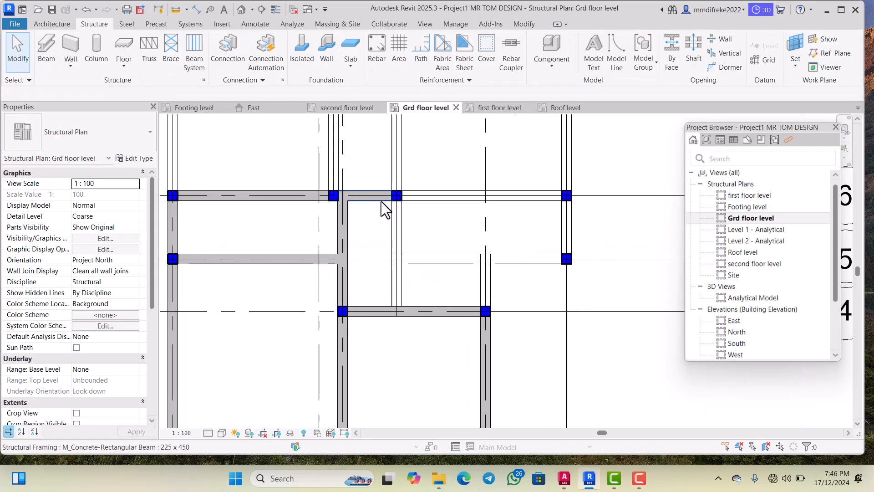
left_click(382, 201)
key("Delete")
scroll(342, 211, "down", 1)
scroll(353, 202, "up", 1)
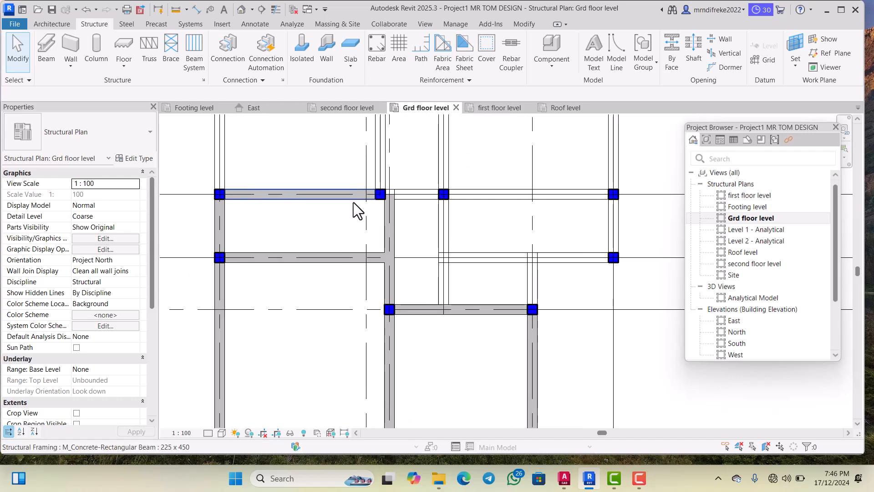
Step: Delete the grid 6 beam starting at grid A and the remaining inner vertical beam between grids 6 and 4
left_click(354, 198)
key("Delete")
scroll(400, 208, "down", 1)
scroll(395, 210, "up", 1)
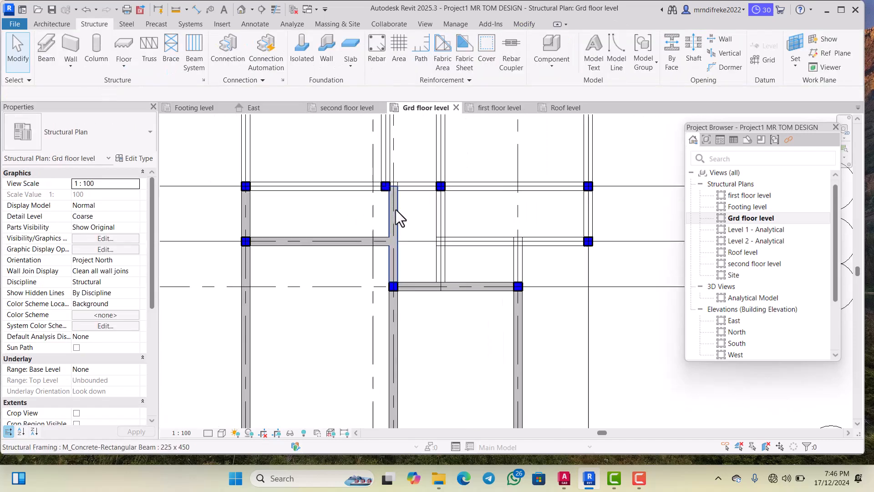
left_click(395, 210)
key("Delete")
scroll(438, 265, "down", 1)
scroll(446, 261, "up", 1)
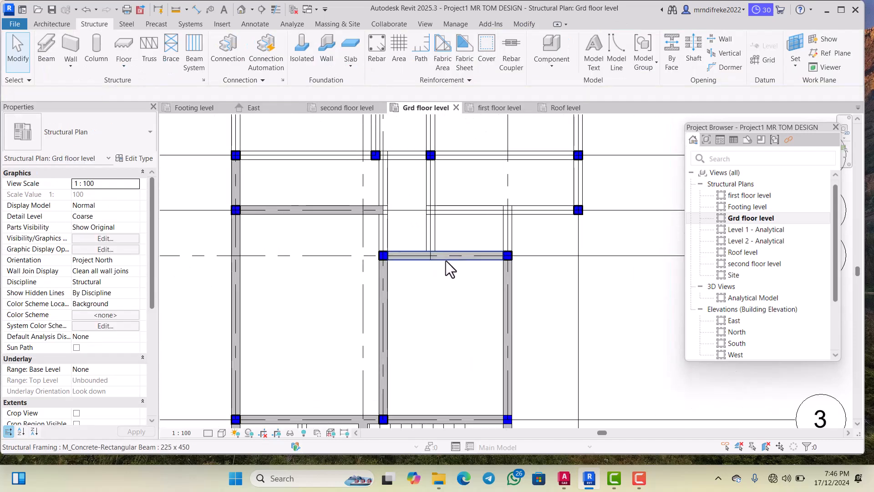
Step: Delete the grid 4 beam ending at grid E and the grid 5 beam starting at grid A
left_click(446, 260)
key("Delete")
scroll(451, 232, "down", 1)
scroll(372, 219, "up", 1)
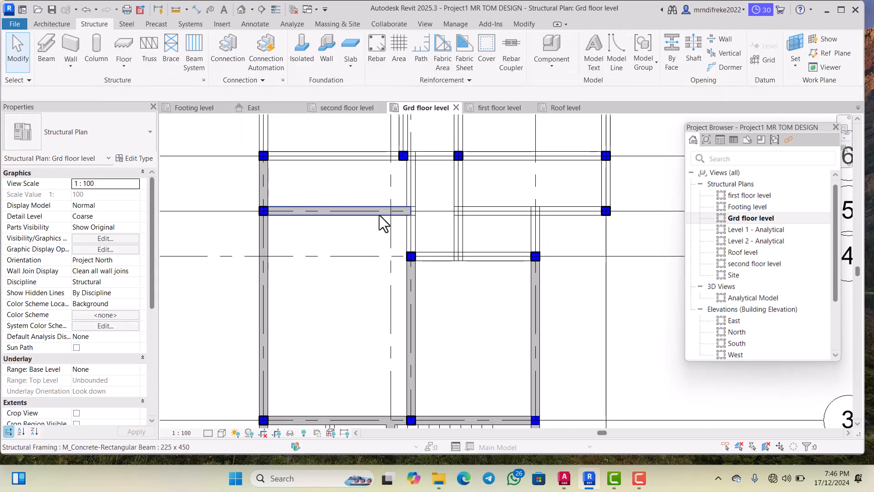
left_click(379, 215)
key("Delete")
scroll(403, 220, "down", 1)
scroll(334, 212, "up", 1)
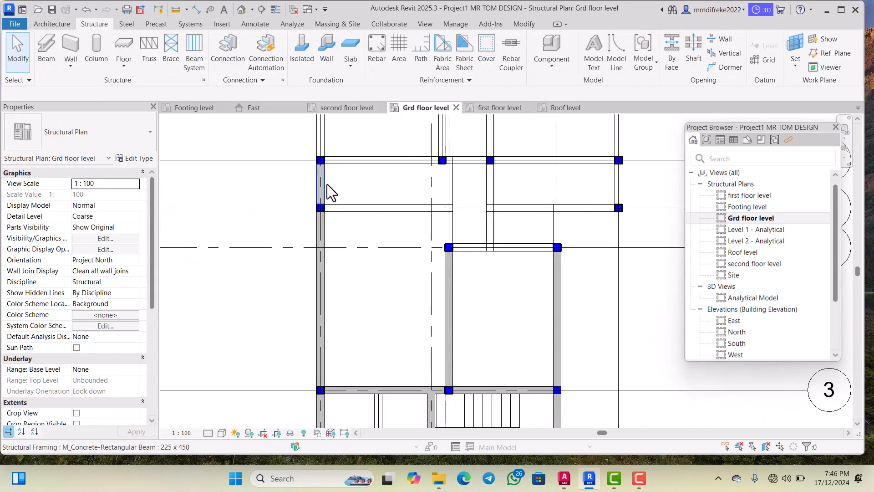
Step: Delete the two grid A beam segments between grids 6 and 5 and between grids 5 and 3
left_click(326, 183)
key("Delete")
scroll(355, 218, "down", 1)
scroll(339, 225, "up", 1)
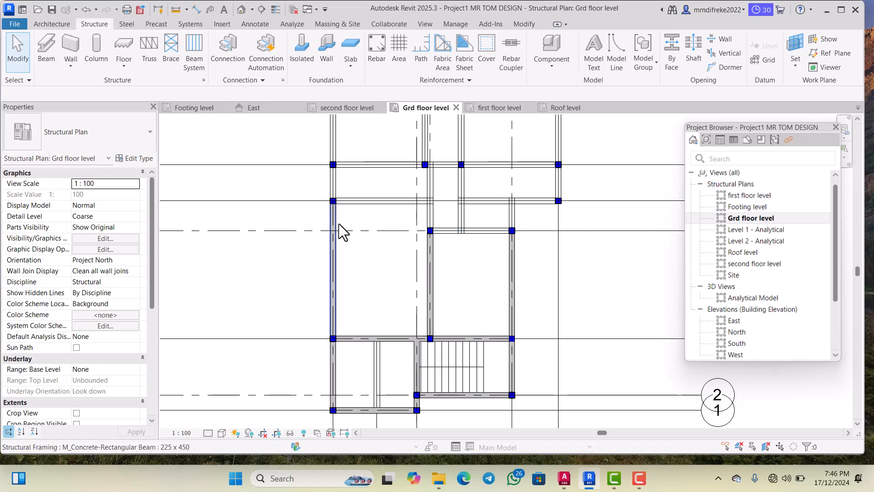
left_click(338, 222)
key("Delete")
scroll(373, 209, "down", 1)
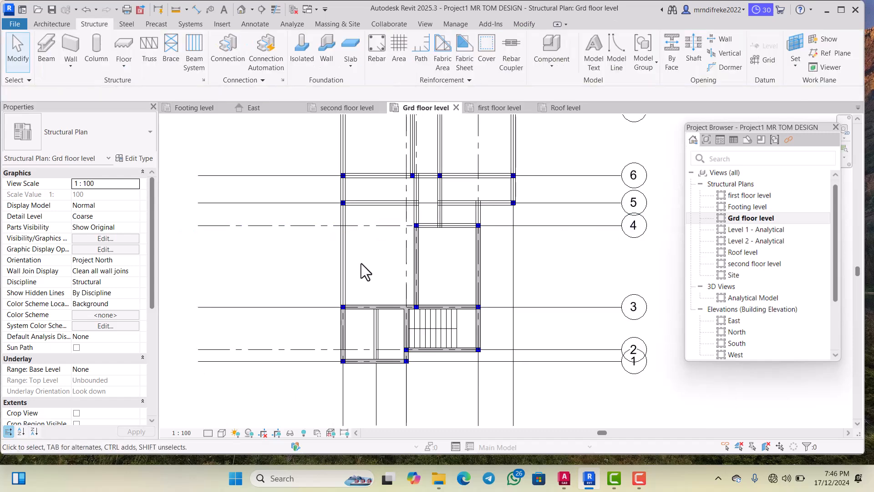
Step: Delete the grid 3 beam from grid A to the inner column and the inner vertical beam between grids 4 and 3
scroll(362, 263, "up", 1)
left_click(409, 310)
key("Delete")
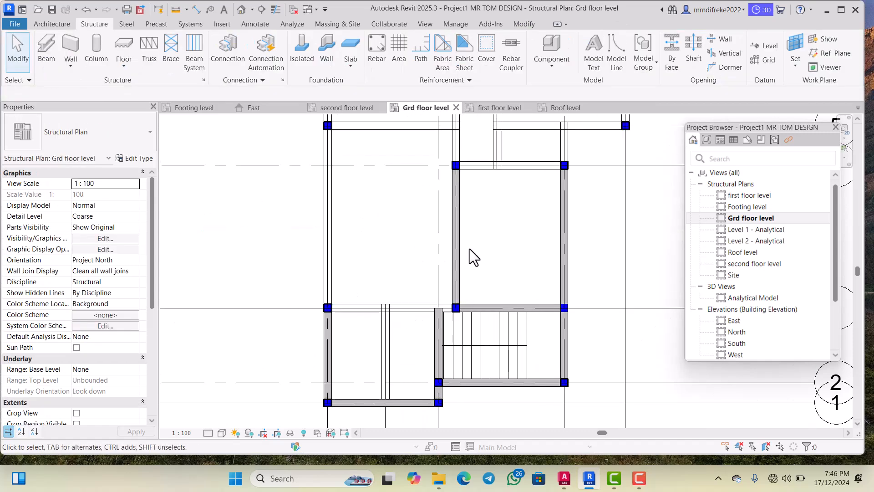
left_click(461, 238)
key("Delete")
scroll(529, 237, "down", 1)
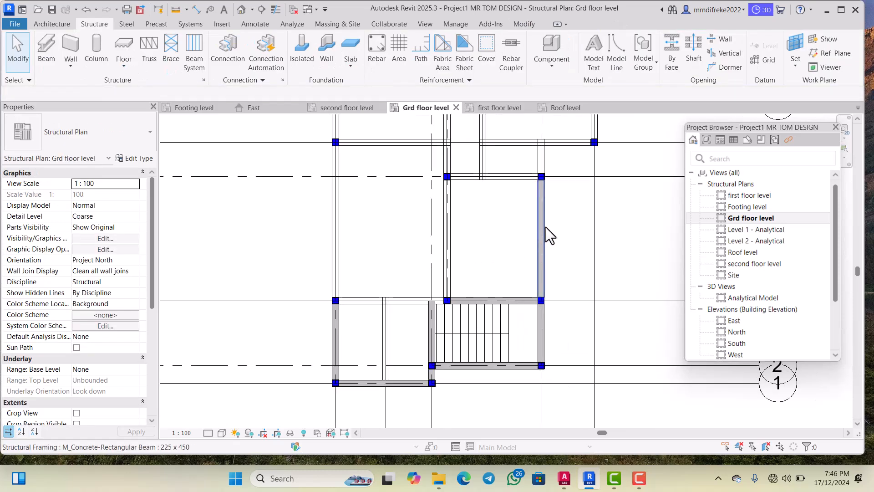
Step: Delete the grid E beam between grids 4 and 3 and the grid 3 beam above the staircase
left_click(546, 227)
scroll(462, 257, "up", 1)
key("Delete")
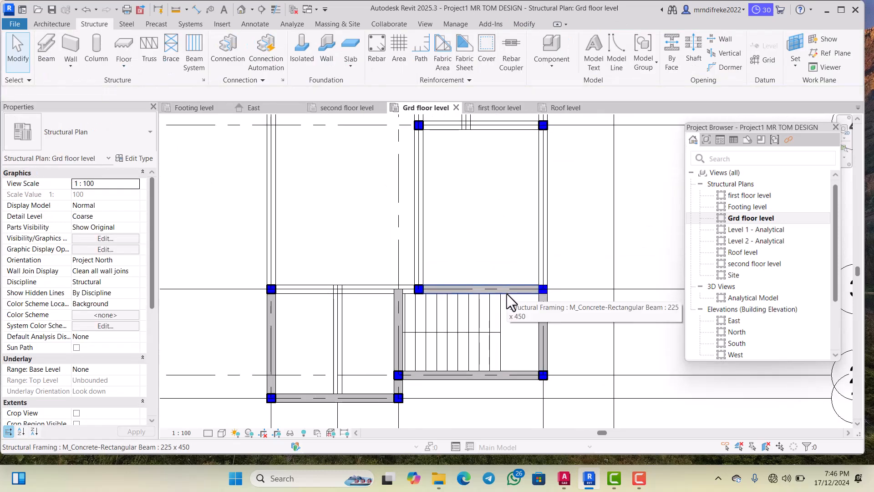
left_click(507, 291)
key("Delete")
scroll(416, 281, "up", 2)
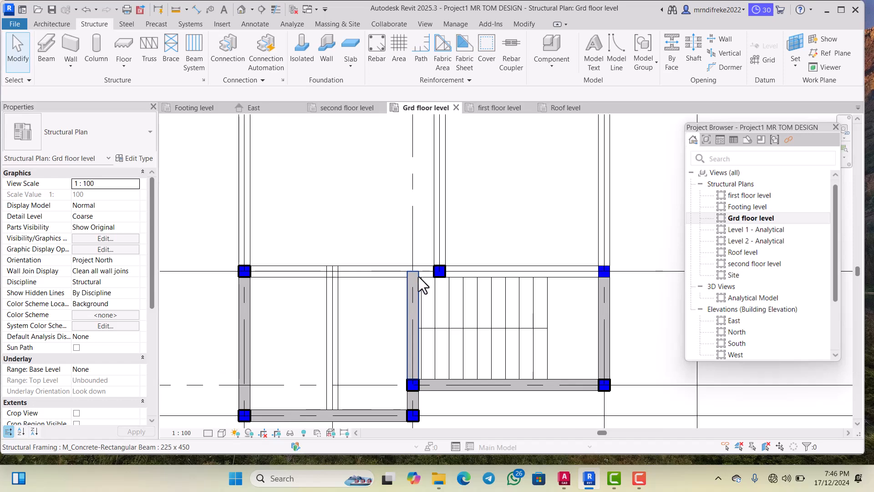
Step: Delete the vertical beam at the staircase's left side between grids 3 and 2 and the grid A beam between grids 3 and 1
left_click(419, 278)
key("Delete")
scroll(332, 296, "down", 2)
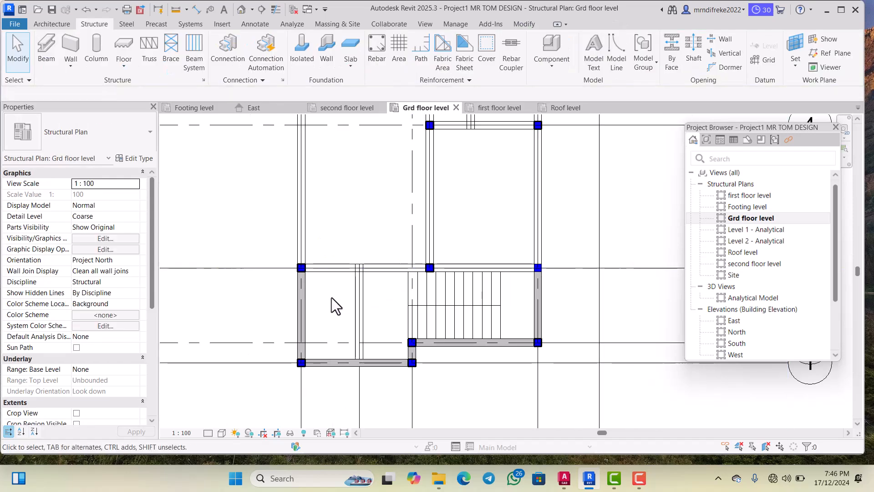
left_click(303, 280)
key("Delete")
scroll(357, 259, "down", 1)
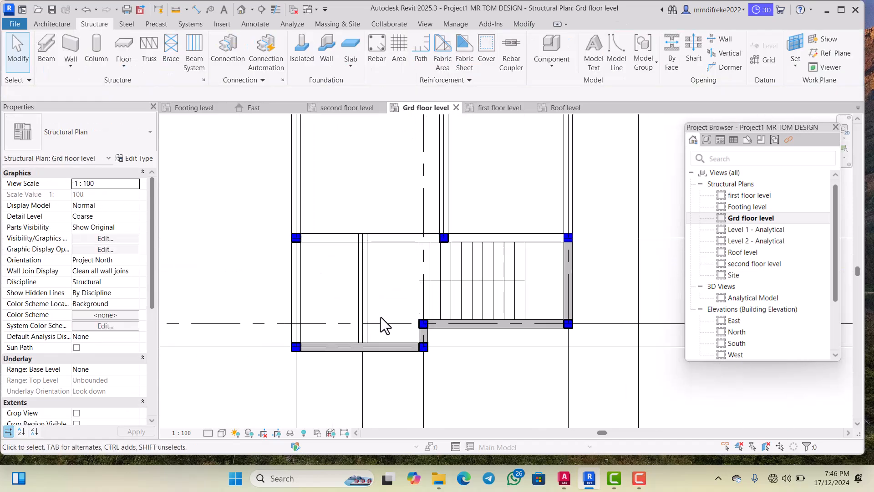
Step: Delete the grid 1 beam, the grid 2 beam below the staircase and the short vertical beam connecting grids 2 and 1
scroll(401, 350, "up", 1)
left_click(471, 318)
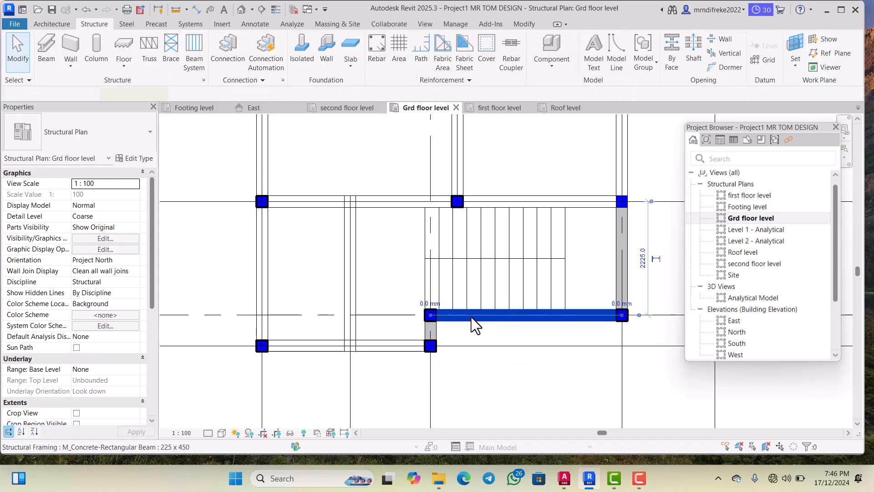
key("Delete")
left_click(435, 328)
key("Delete")
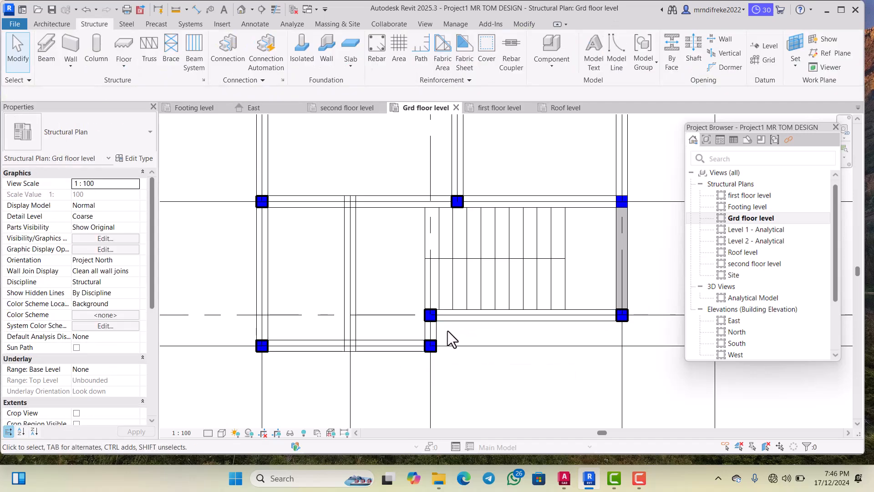
Step: Delete the last Grd floor beam, on grid E beside the staircase between grids 3 and 2
scroll(455, 329, "down", 1)
scroll(522, 323, "up", 2)
left_click(566, 275)
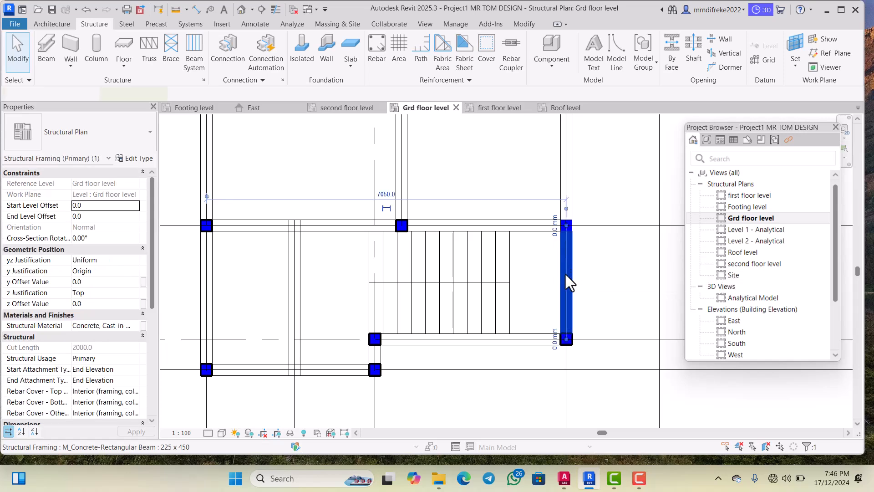
key("Delete")
scroll(565, 280, "down", 4)
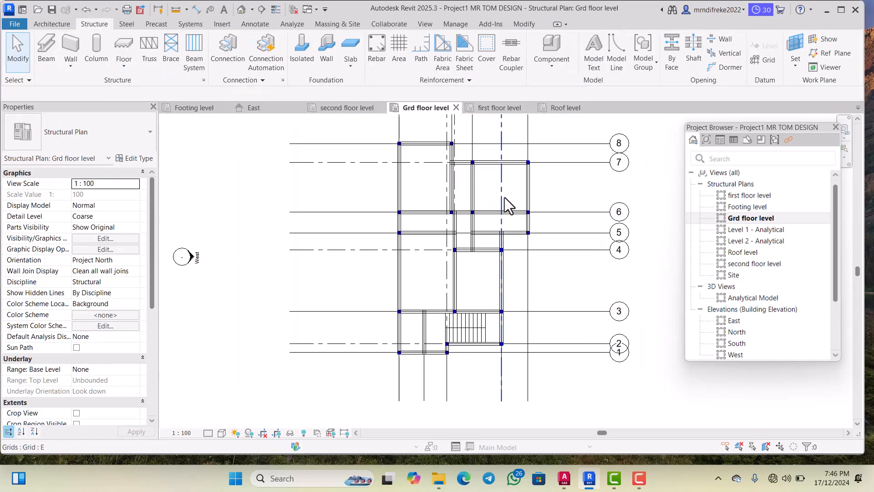
scroll(504, 198, "up", 3)
scroll(406, 268, "down", 3)
scroll(436, 185, "up", 4)
scroll(444, 224, "down", 2)
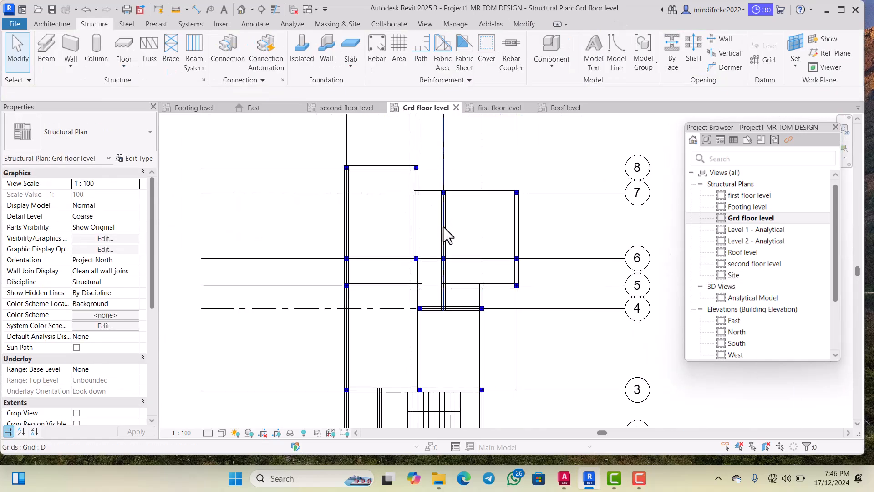
scroll(423, 258, "down", 2)
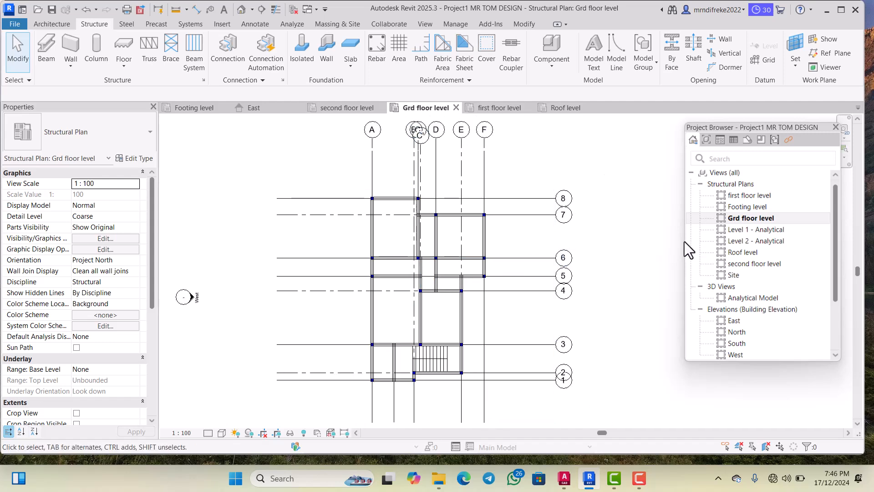
Step: Open the first floor level structural plan and its Visibility/Graphic Overrides
double_click(738, 195)
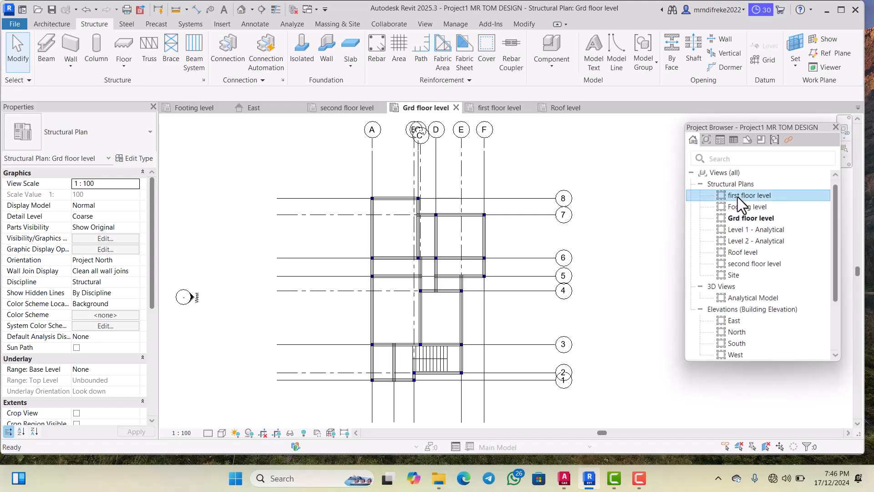
scroll(452, 243, "up", 2)
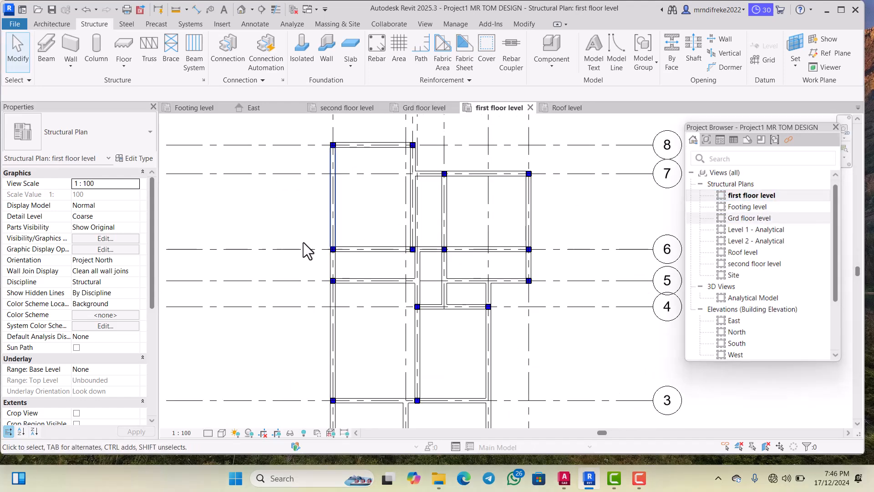
left_click(109, 240)
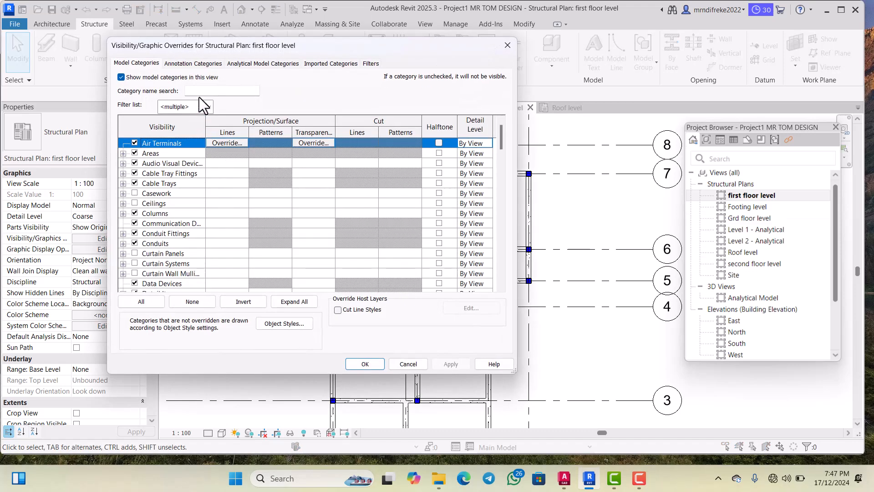
Step: Filter the model categories with the search text "structural fra" to find Structural Framing
left_click(204, 93)
type("s")
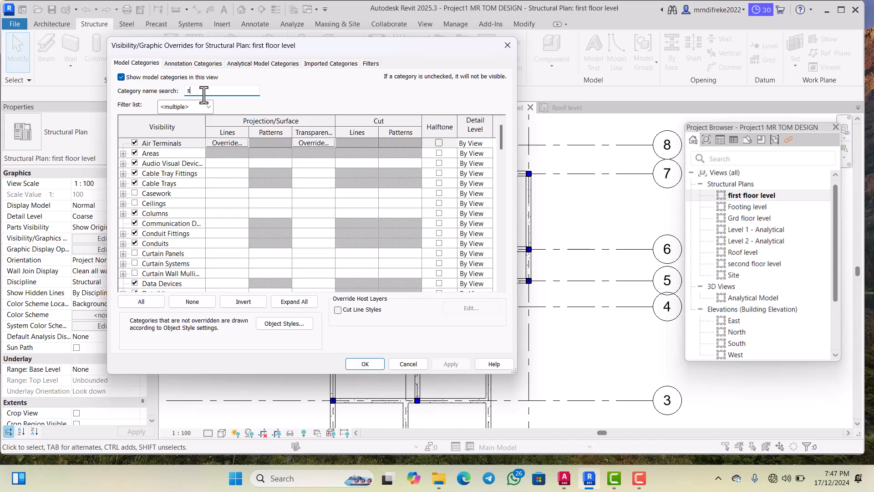
type("ructural fra")
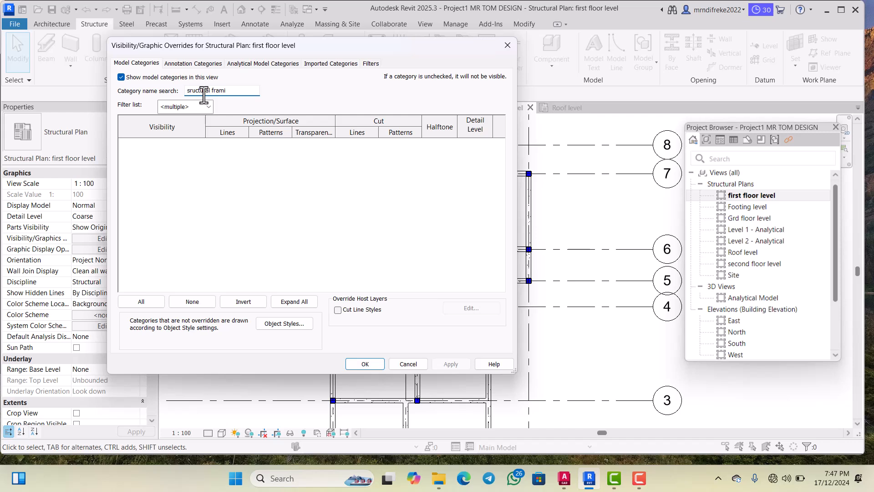
key("BackSpace")
key("BackSpace")
key("BackSpace")
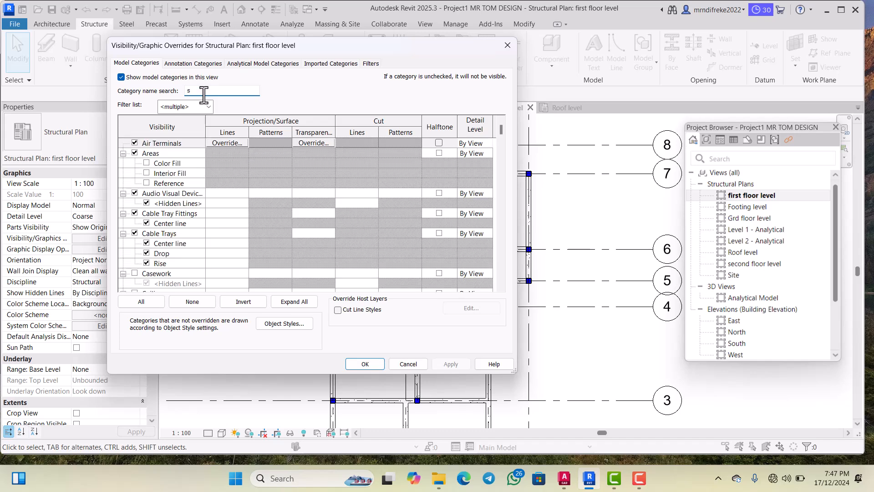
type("truc")
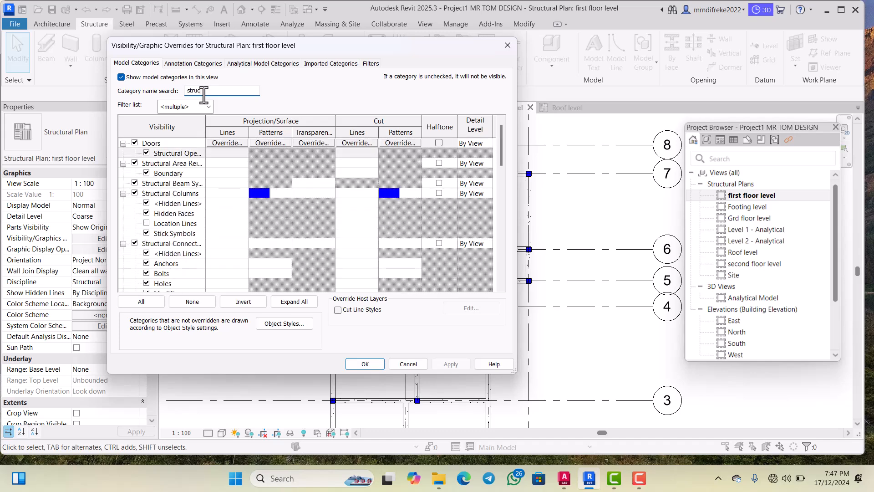
type("tural")
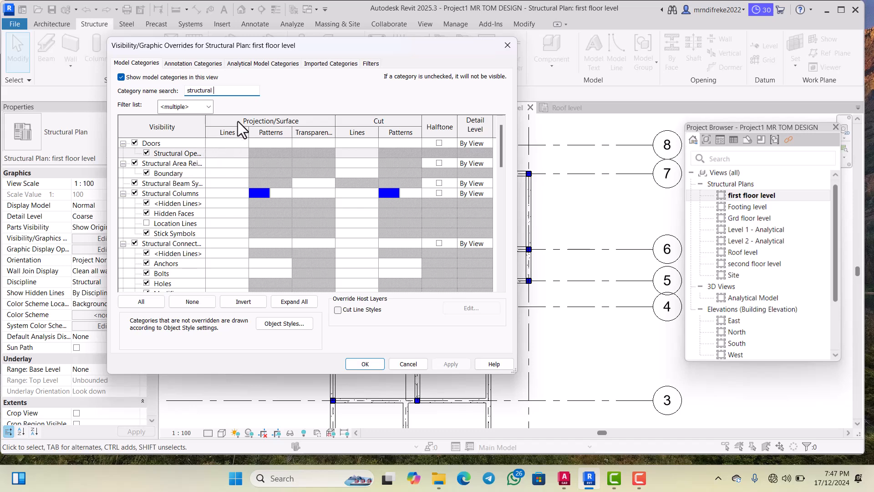
type("fra")
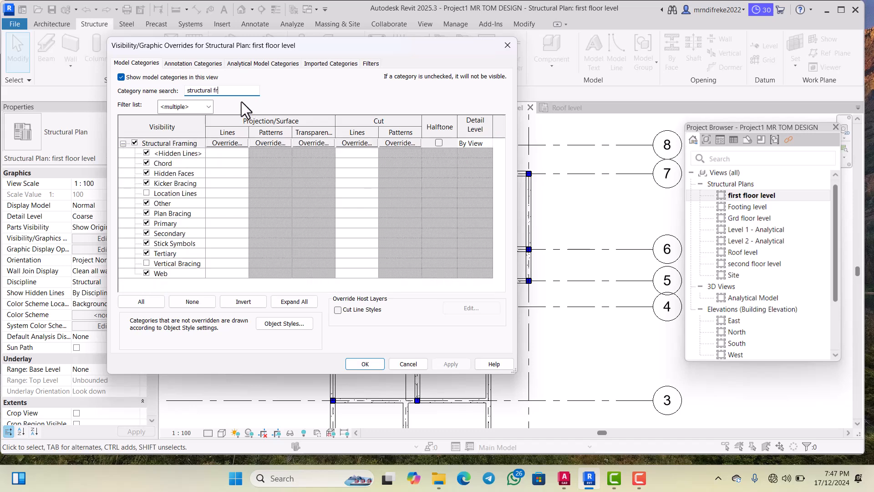
Step: Override the Structural Framing projection/surface pattern with a solid foreground fill in RGB 192-192-192
left_click(283, 143)
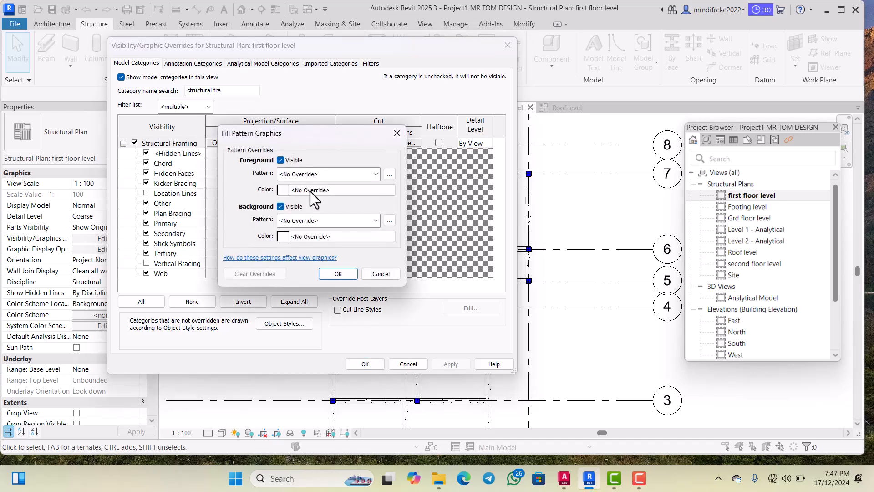
left_click(316, 177)
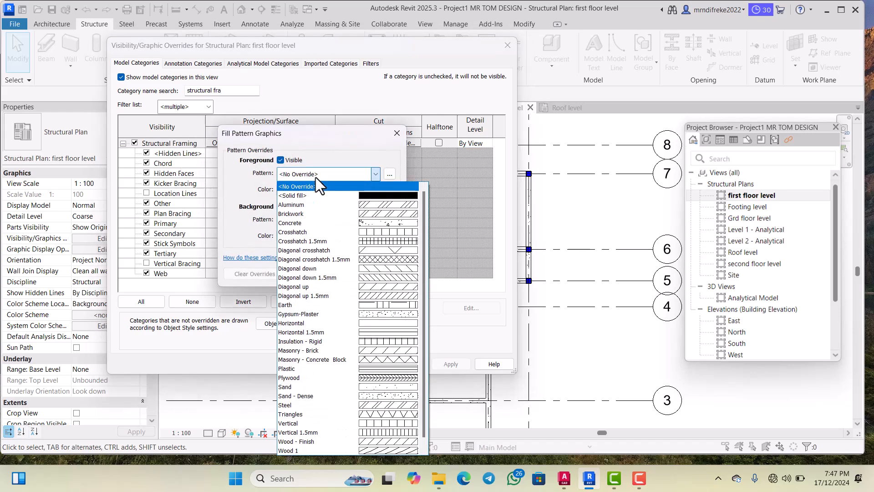
left_click(380, 197)
left_click(343, 193)
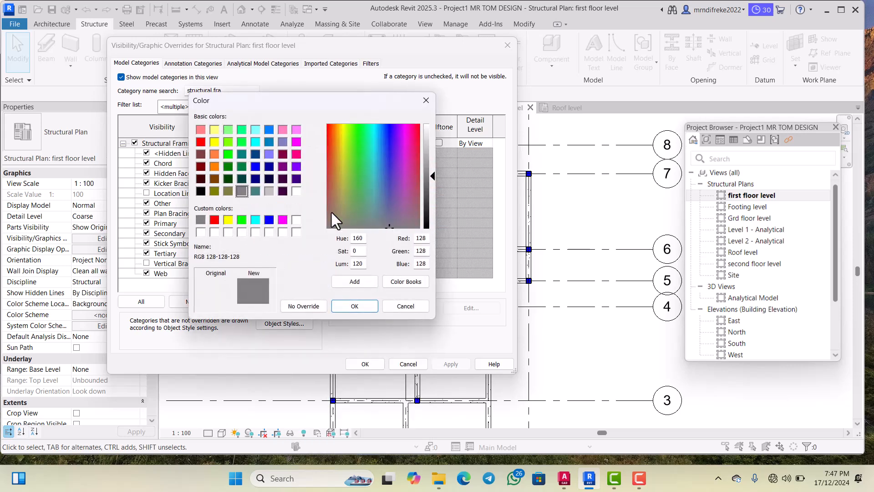
left_click(269, 191)
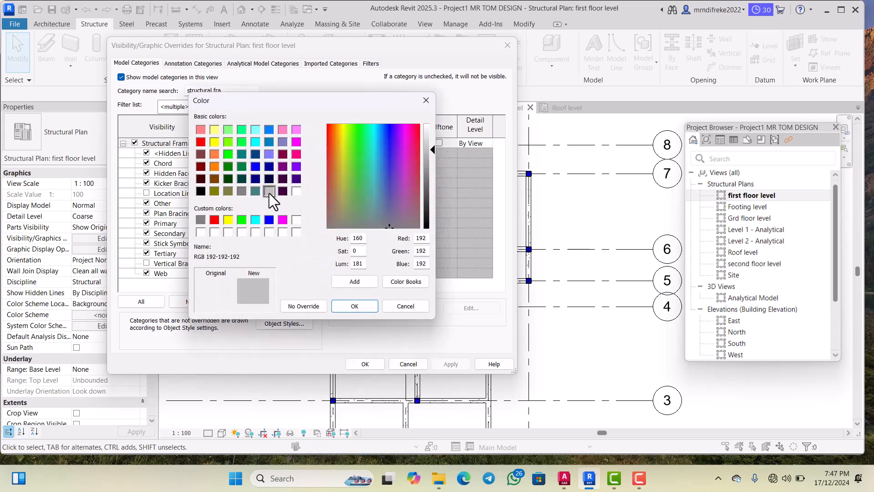
left_click(357, 305)
left_click(332, 273)
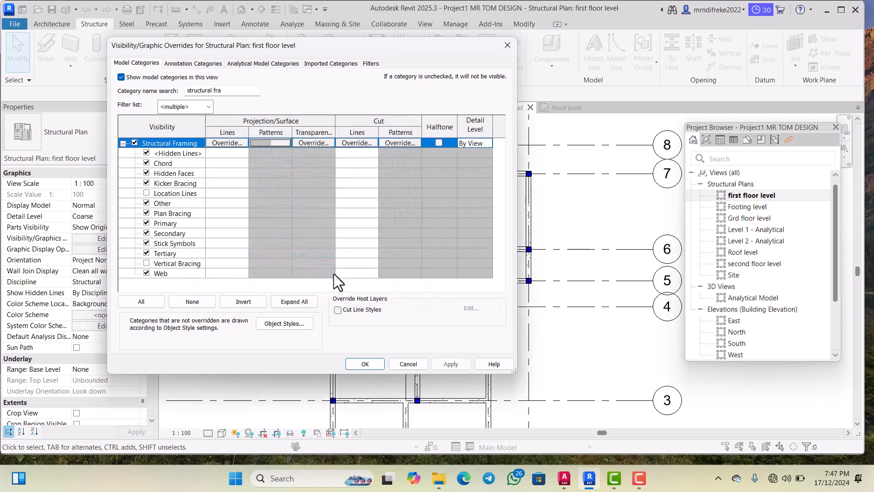
Step: Override the Structural Framing cut pattern with a solid foreground fill in RGB 192-192-192 and apply the first floor level overrides
left_click(406, 142)
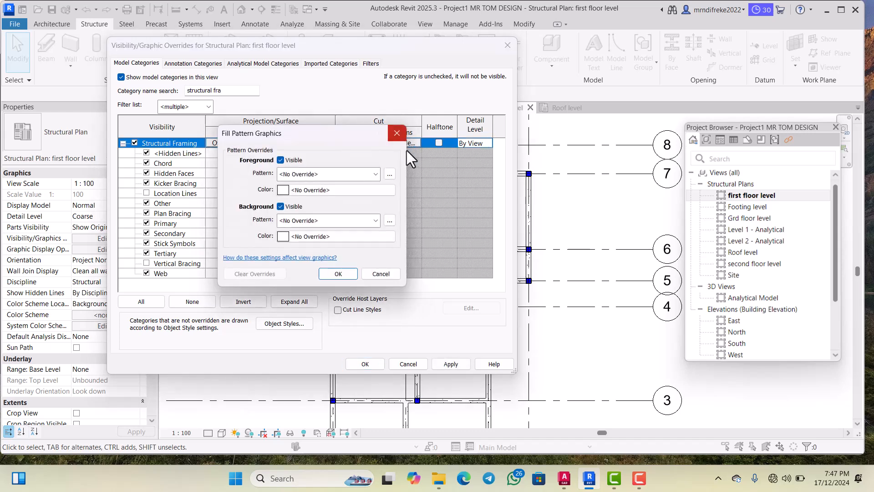
left_click(337, 174)
left_click(360, 196)
left_click(346, 189)
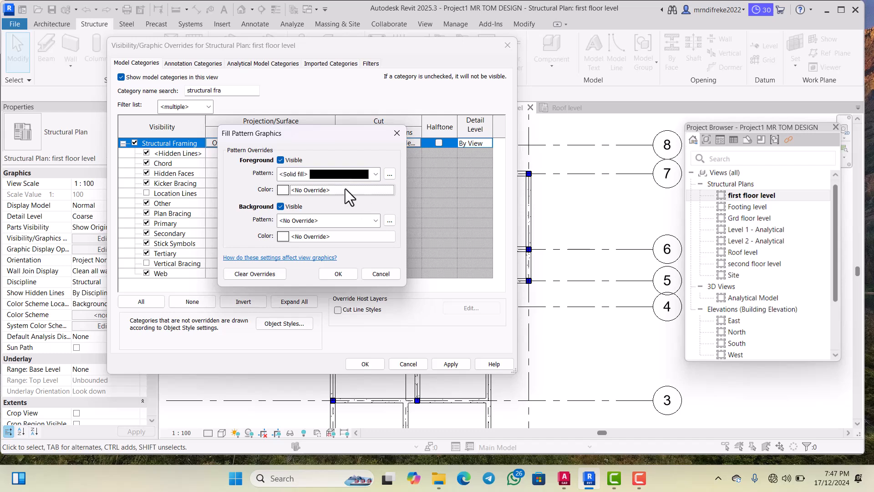
left_click(270, 192)
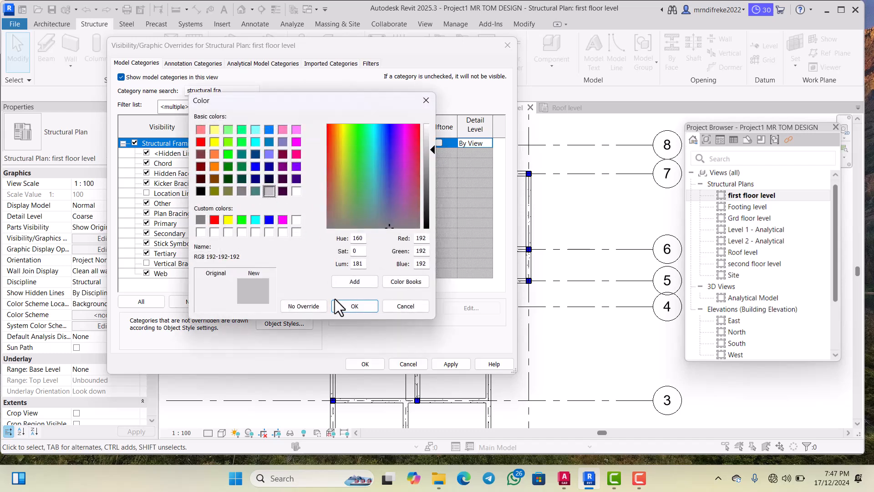
left_click(347, 305)
left_click(335, 273)
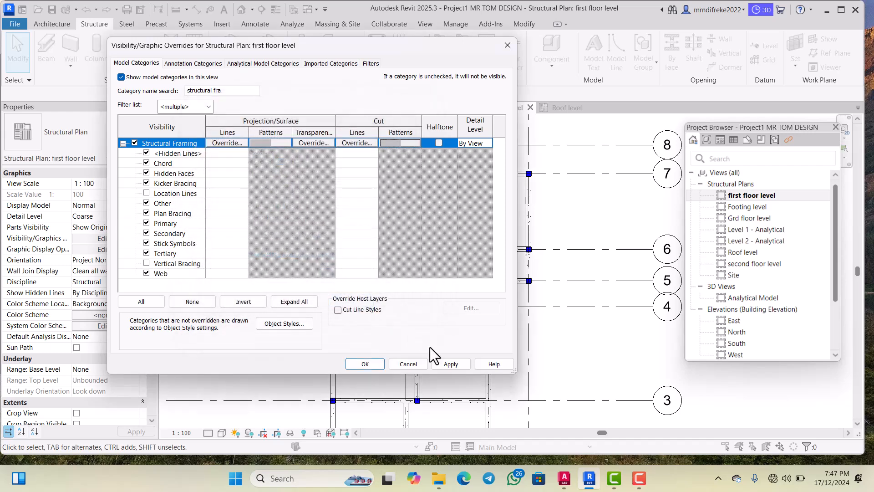
left_click(458, 365)
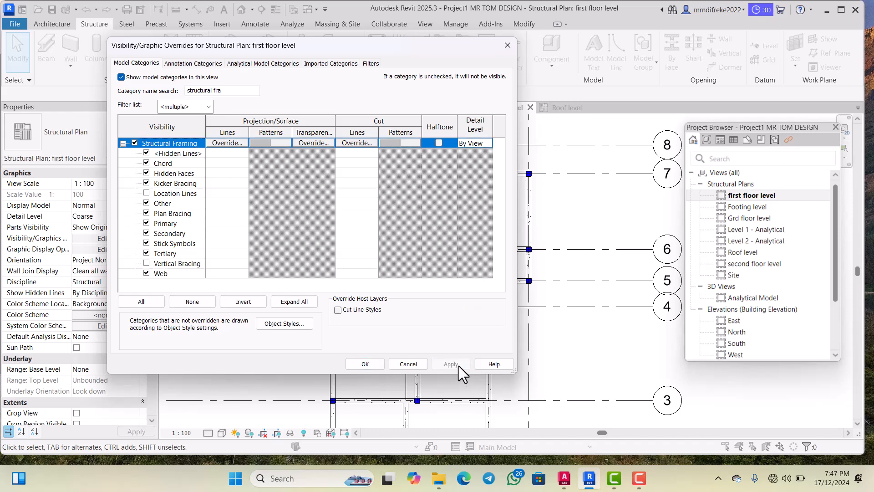
left_click(366, 364)
Step: Inspect the fill of the beams across the whole first floor level plan
scroll(407, 246, "down", 3)
scroll(422, 299, "up", 5)
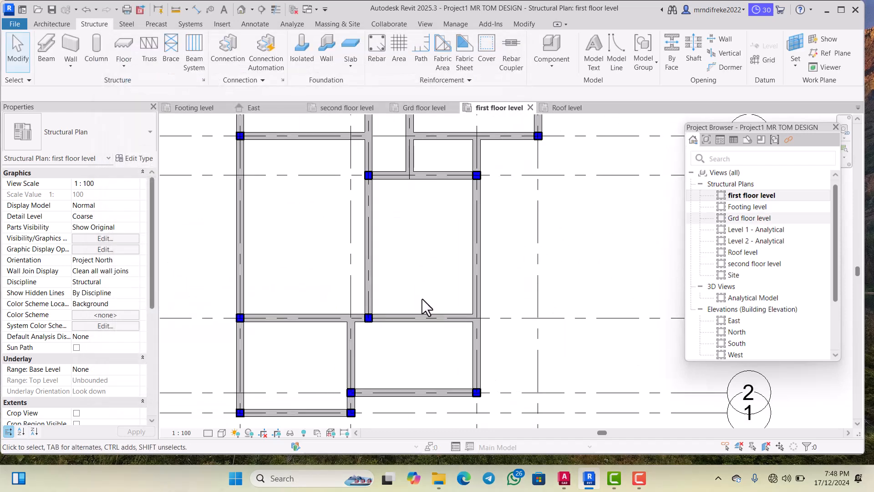
scroll(408, 312, "down", 4)
scroll(412, 237, "up", 4)
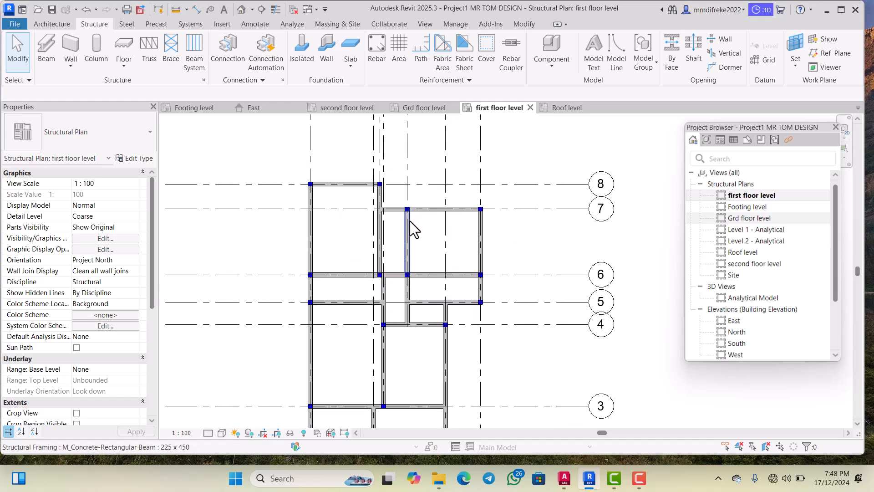
scroll(413, 228, "down", 3)
scroll(394, 243, "up", 4)
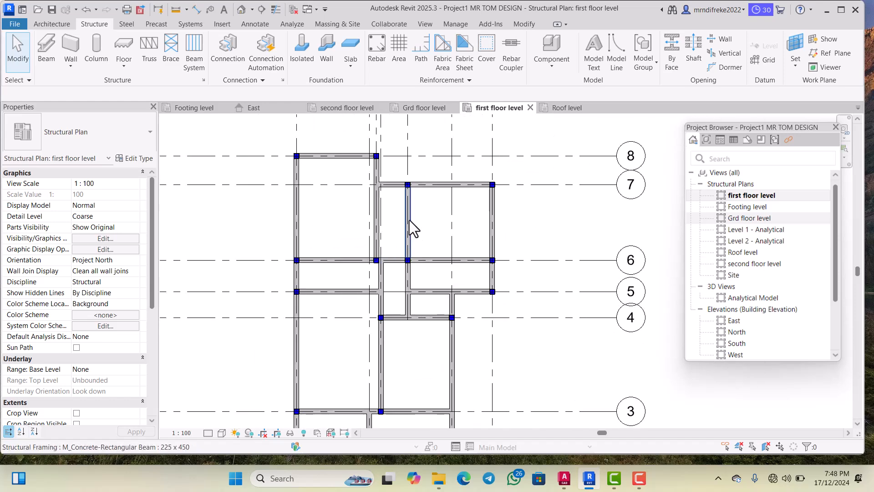
scroll(414, 219, "down", 1)
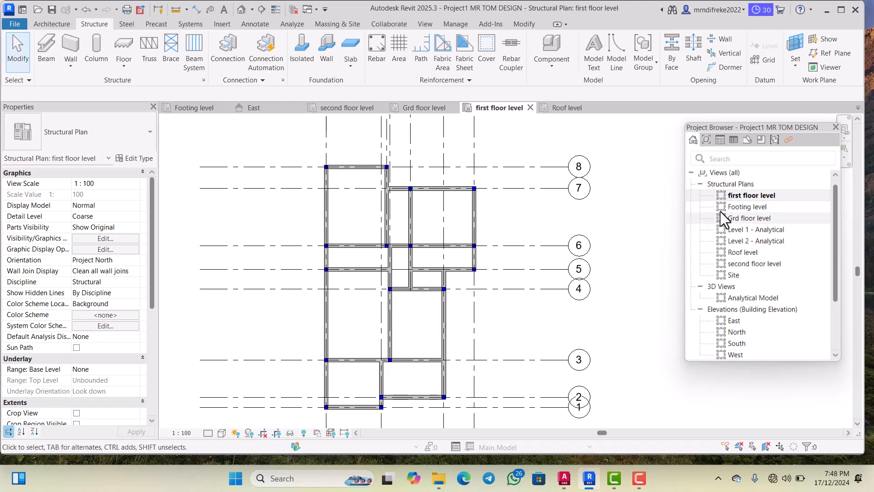
Step: Open the second floor level plan's Visibility/Graphic Overrides, filter the model categories with "framing" and select Structural Framing
double_click(737, 264)
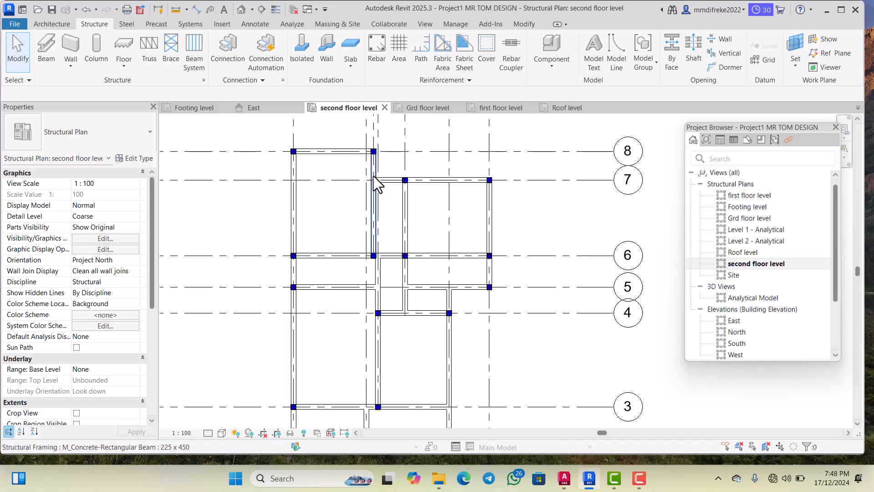
scroll(373, 176, "up", 1)
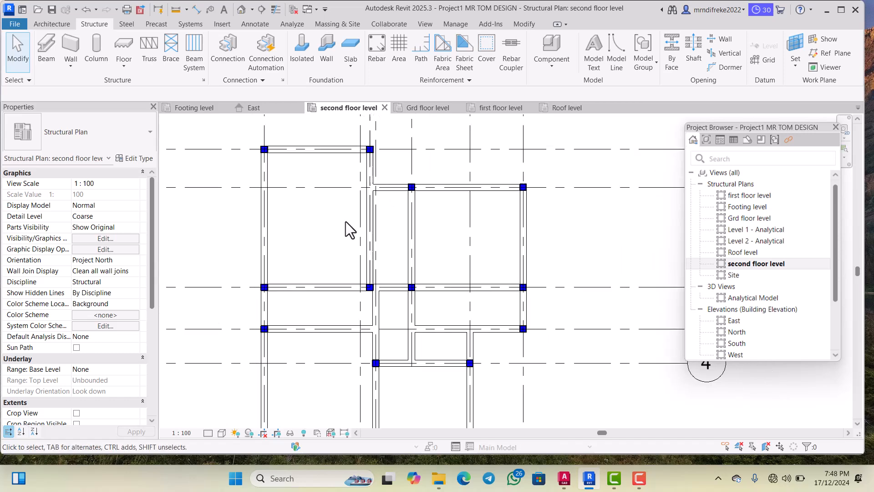
left_click(120, 237)
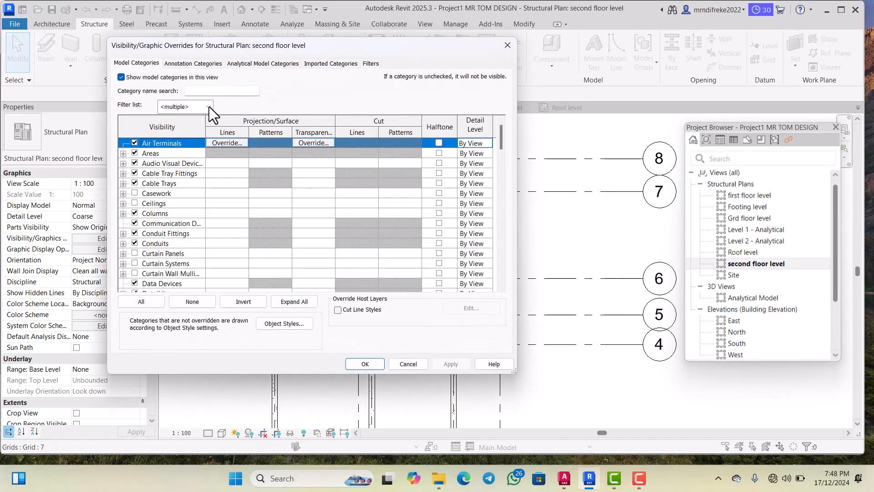
left_click(214, 93)
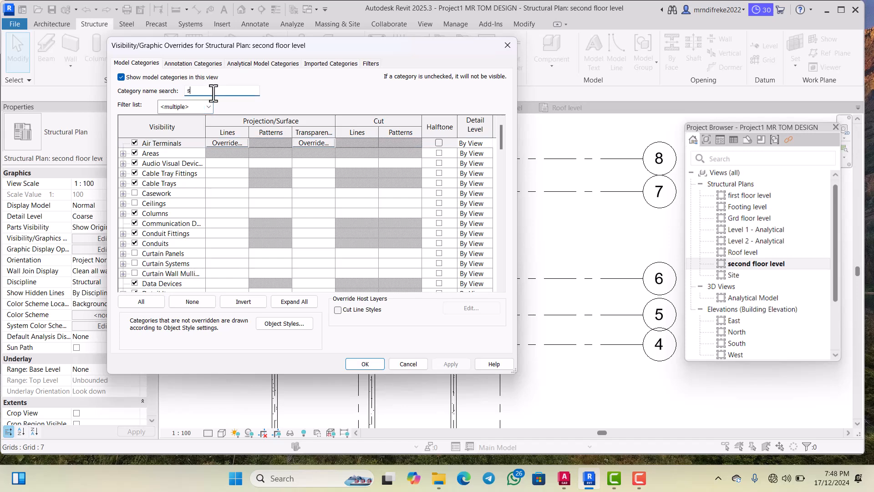
type("framing")
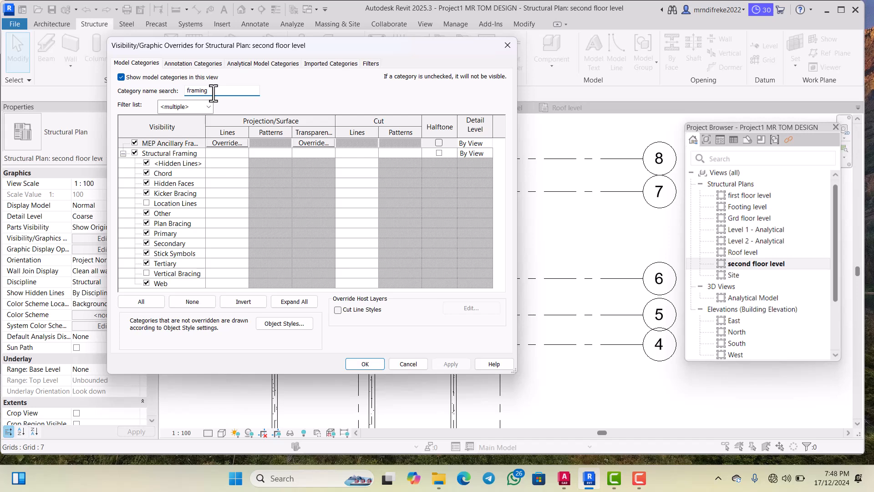
left_click(190, 154)
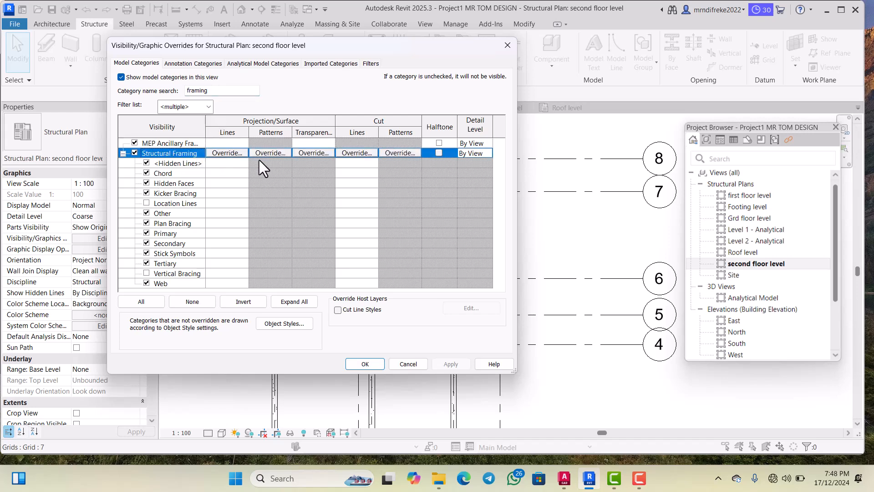
Step: Set the Structural Framing projection/surface foreground pattern color to RGB 192-192-192, leaving its pattern at No Override
left_click(271, 154)
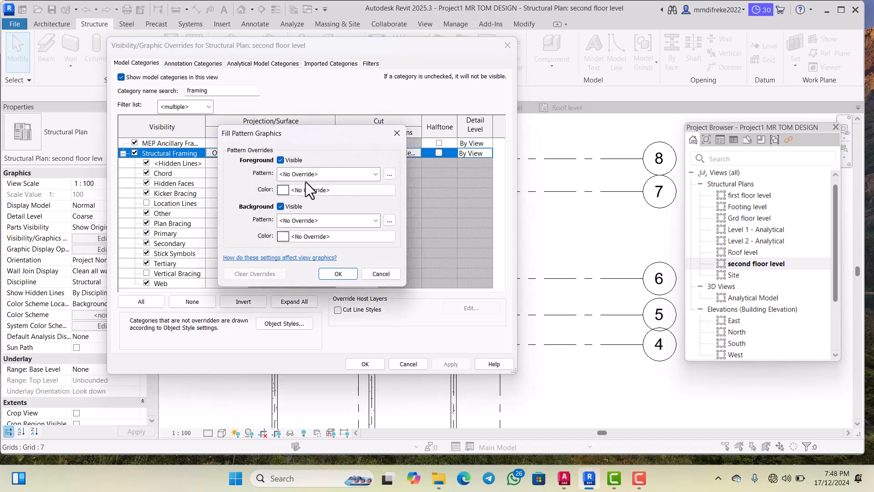
left_click(322, 174)
left_click(322, 187)
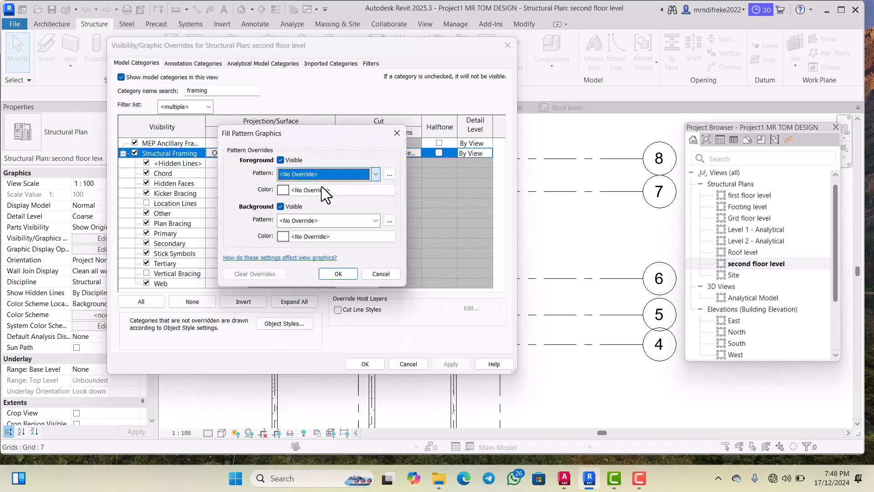
left_click(312, 190)
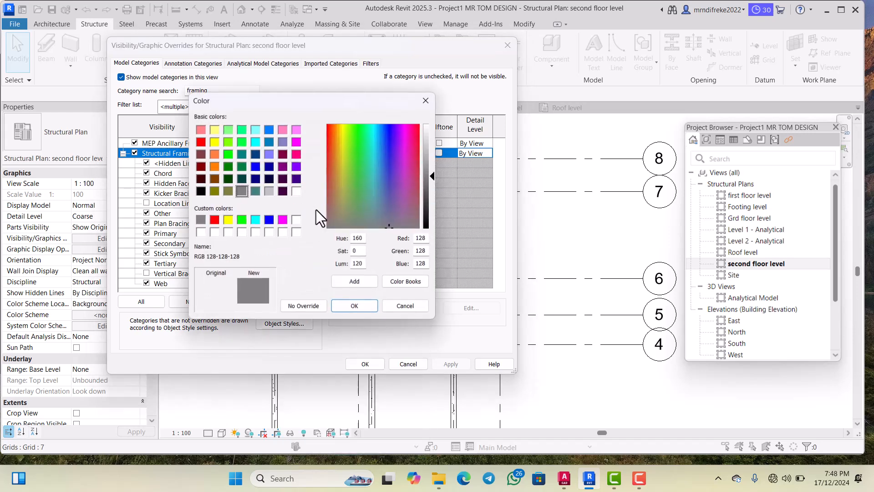
left_click(269, 191)
left_click(345, 303)
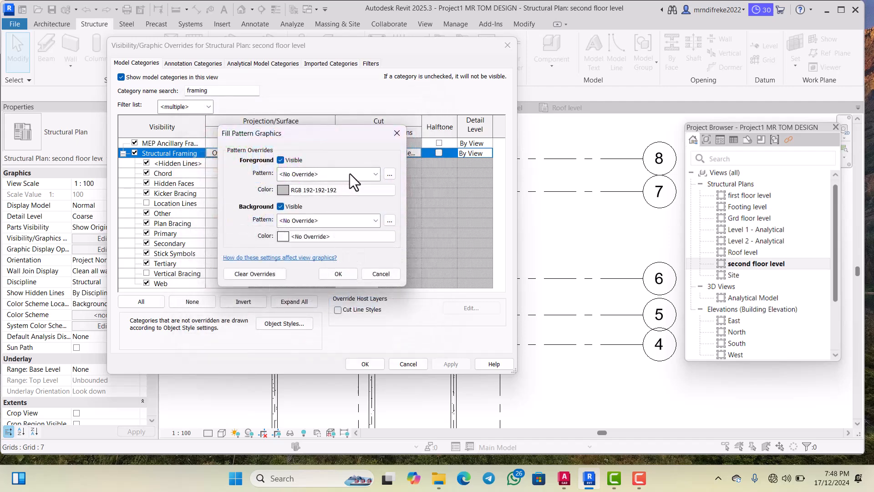
left_click(345, 272)
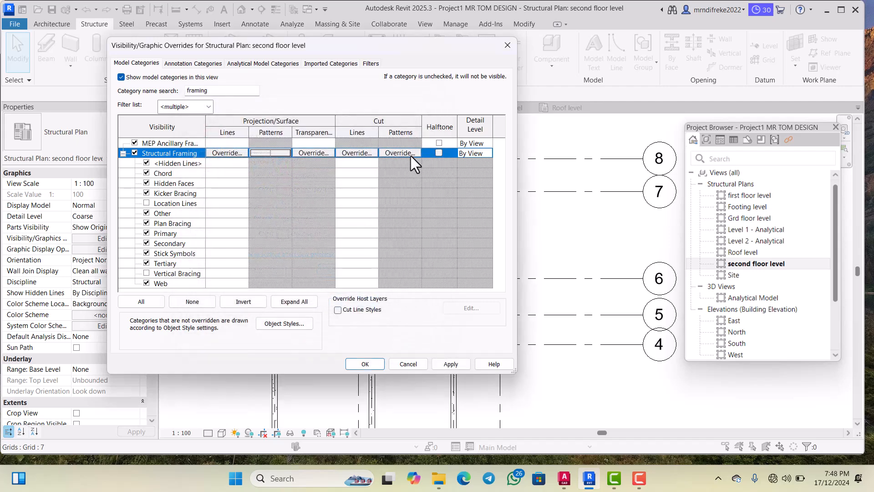
Step: Override the Structural Framing cut pattern with a solid foreground fill in RGB 192-192-192 and apply the second floor level overrides
left_click(335, 178)
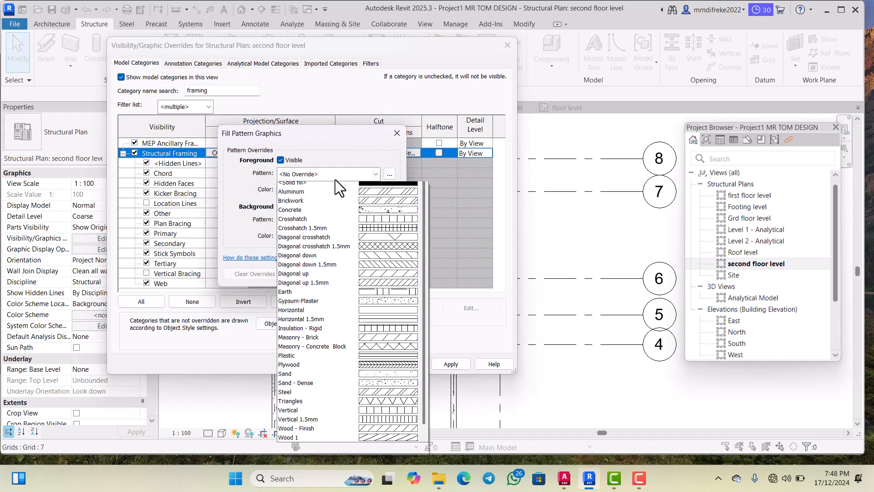
left_click(336, 193)
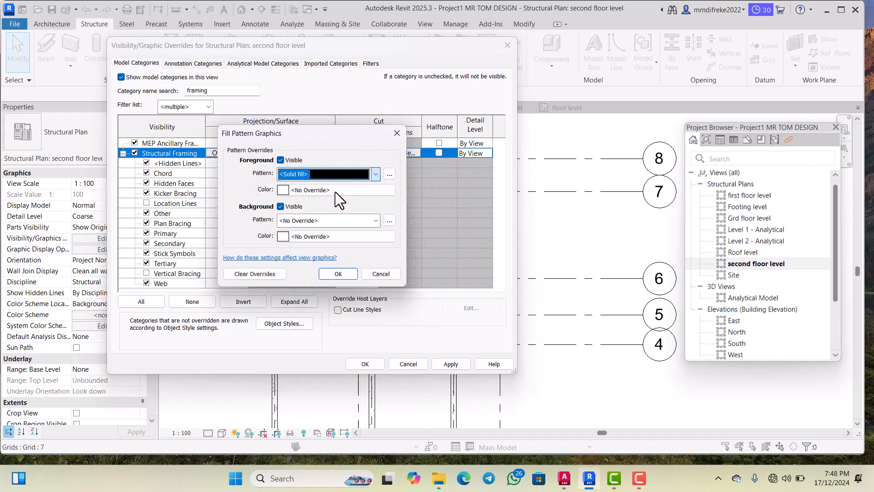
left_click(327, 189)
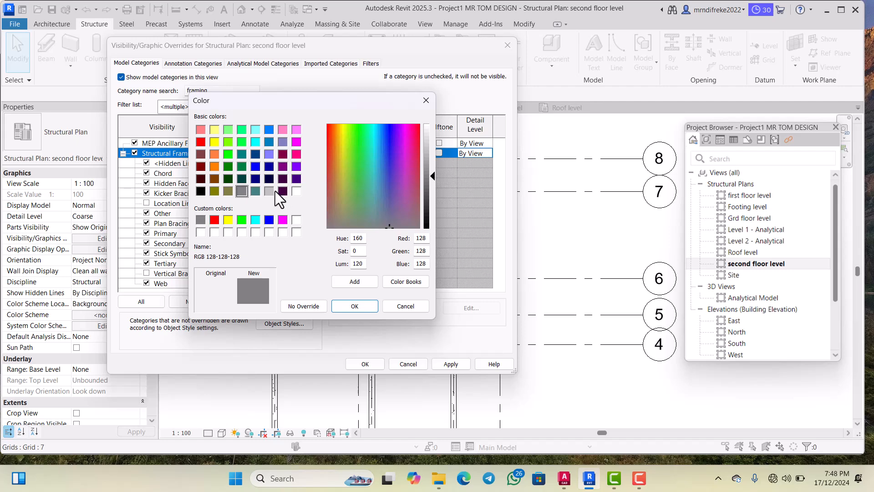
left_click(270, 190)
left_click(355, 305)
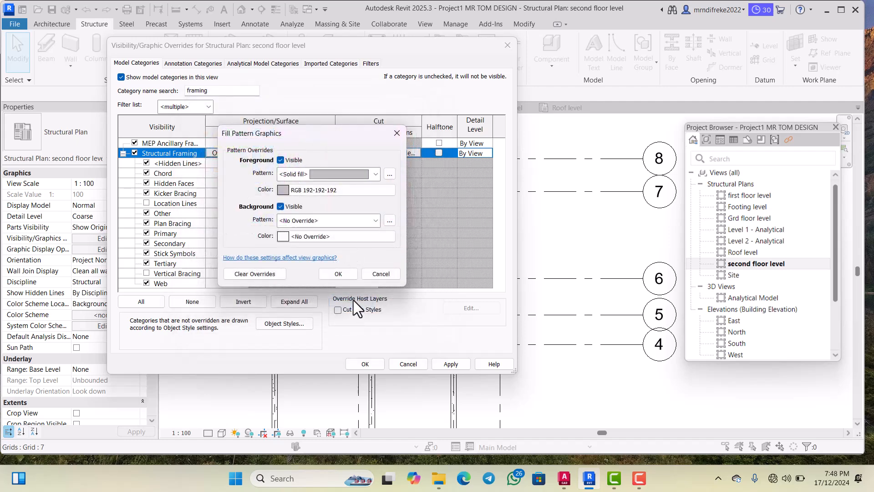
left_click(340, 273)
left_click(464, 362)
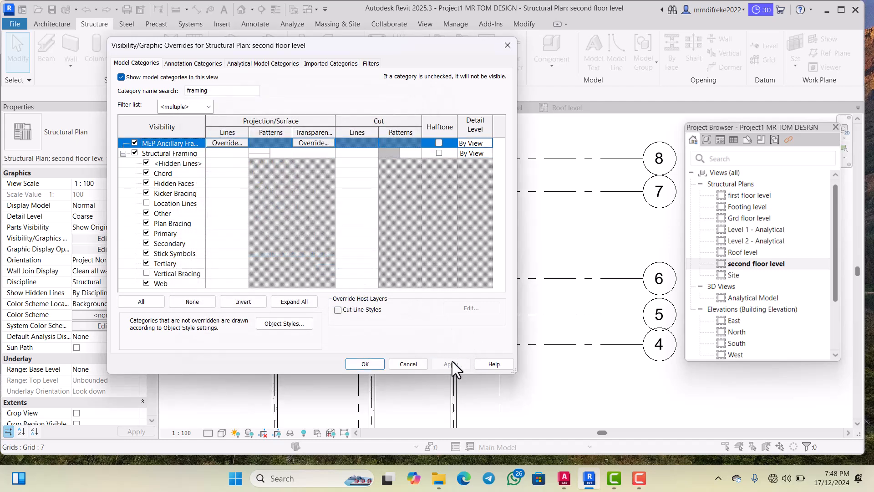
left_click(365, 364)
Step: Reopen the second floor level's Visibility/Graphic Overrides, filter the model categories with "fr" and select Structural Framing
scroll(391, 263, "down", 5)
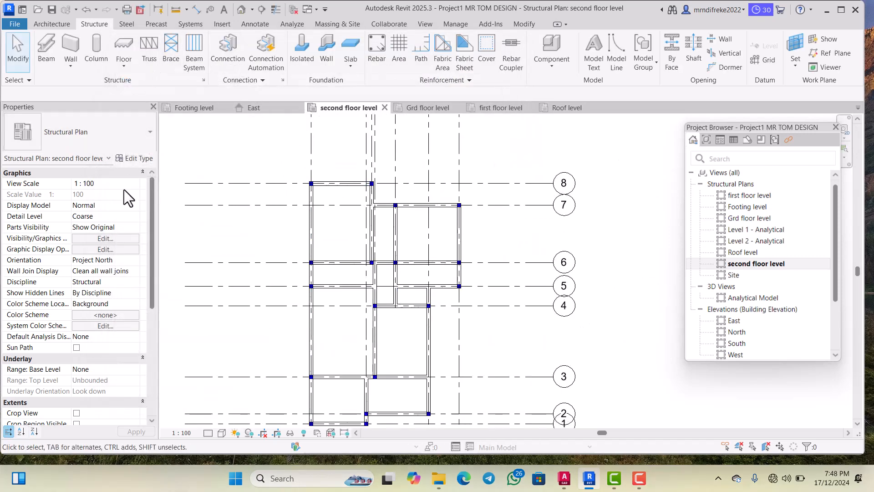
left_click(112, 237)
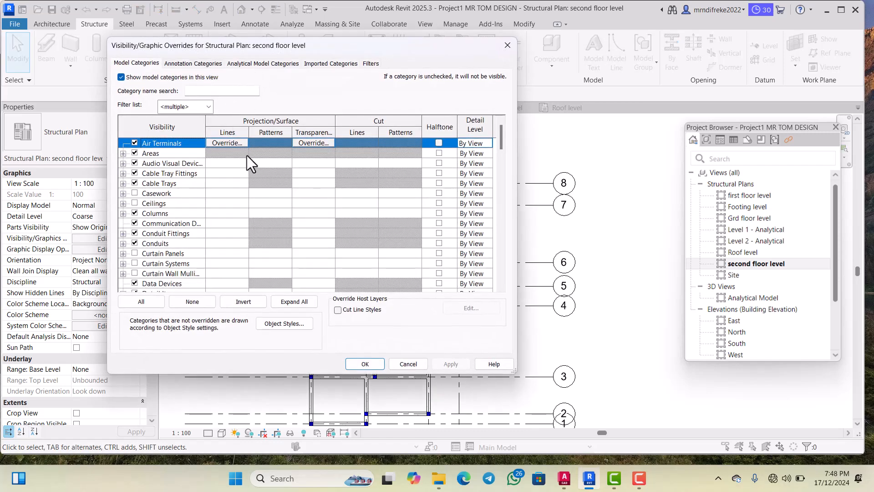
left_click(222, 91)
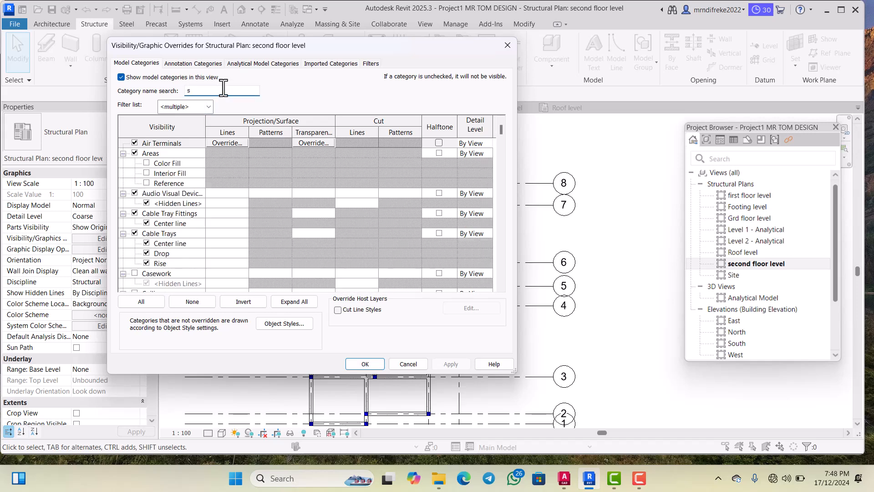
type("fr")
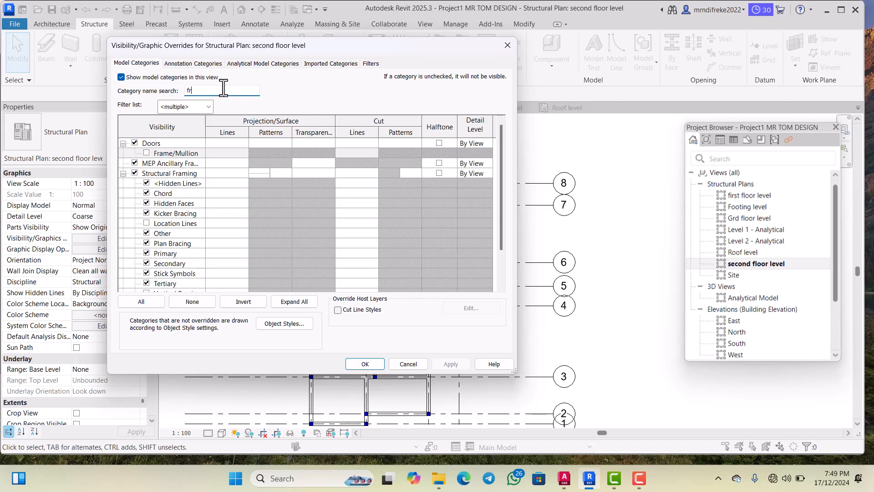
left_click(282, 173)
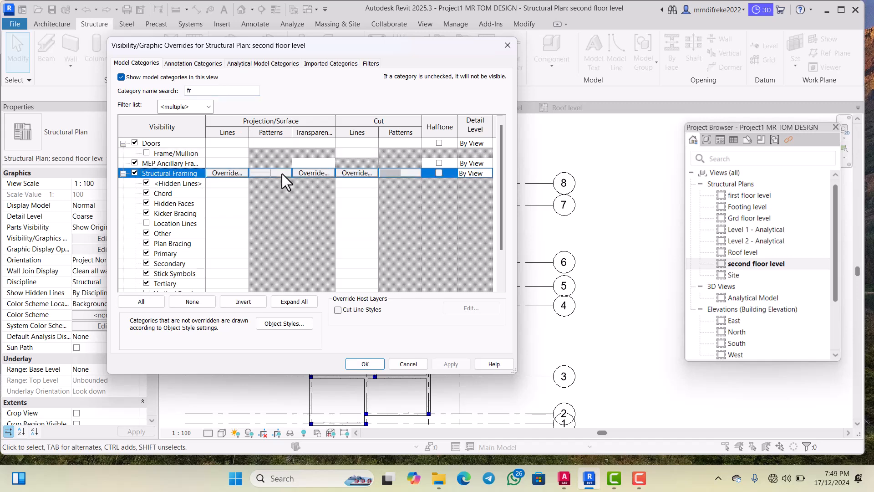
Step: Set the Structural Framing projection/surface foreground pattern to Solid fill, keeping its color at RGB 192-192-192
left_click(278, 173)
left_click(278, 173)
left_click(307, 179)
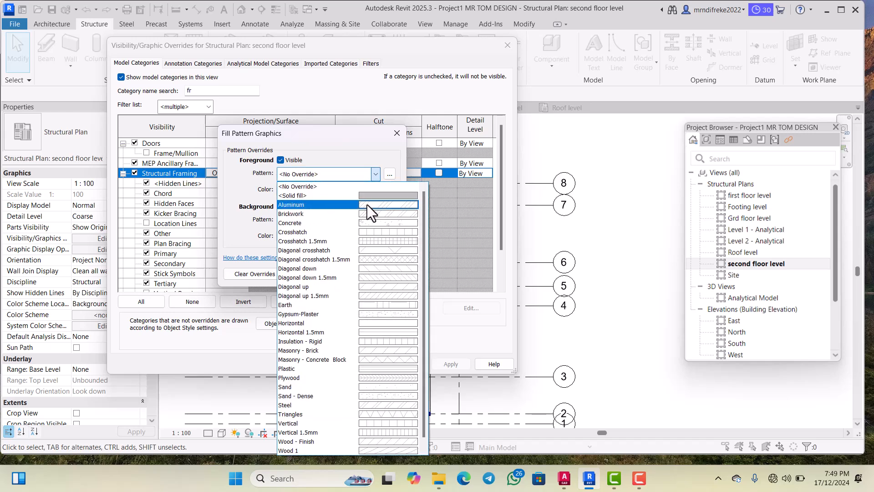
left_click(371, 193)
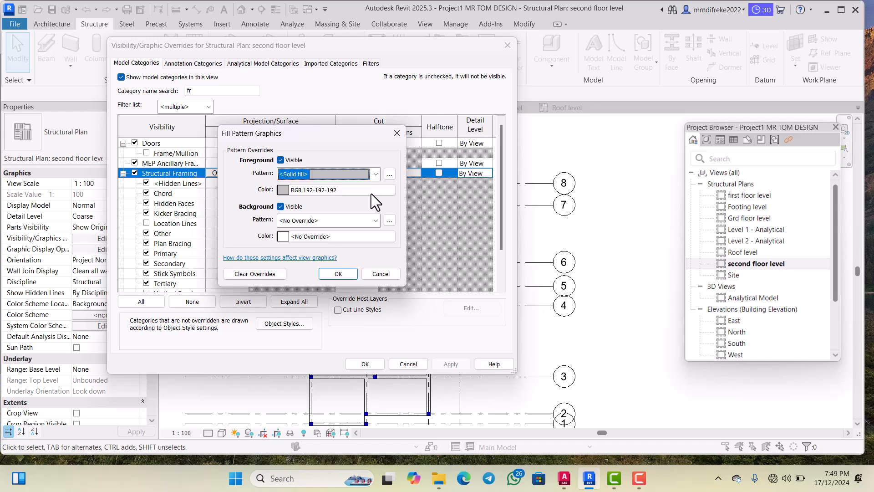
left_click(346, 189)
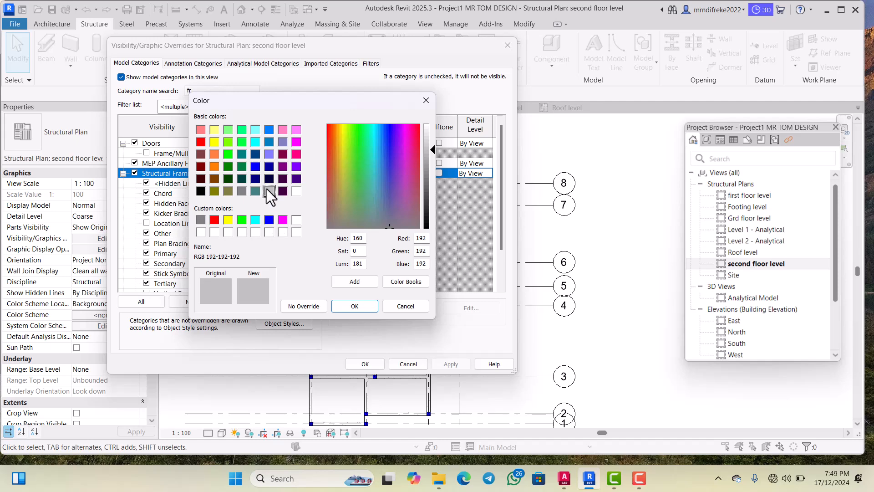
left_click(342, 306)
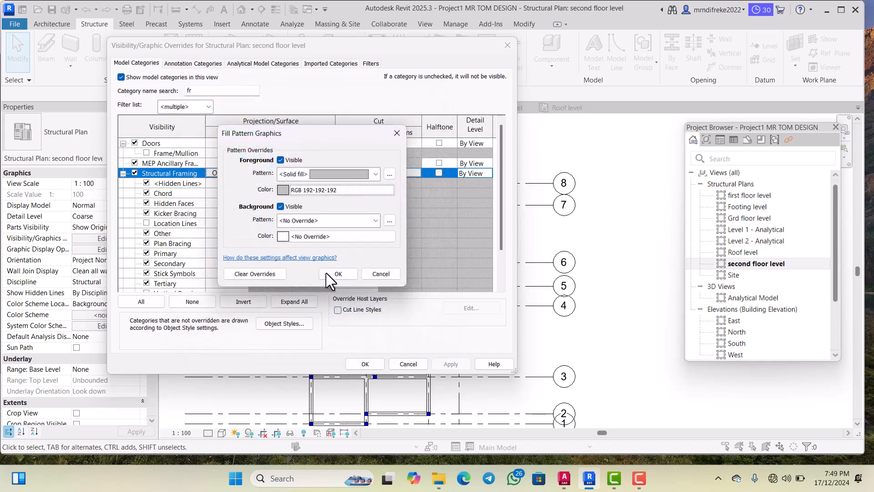
left_click(329, 274)
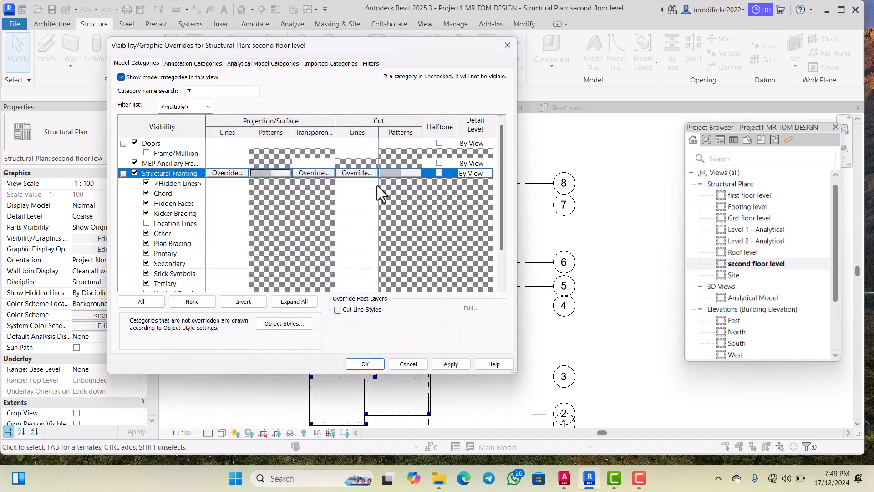
Step: Open the Structural Framing cut pattern override to check its foreground pattern and color
left_click(400, 174)
left_click(402, 174)
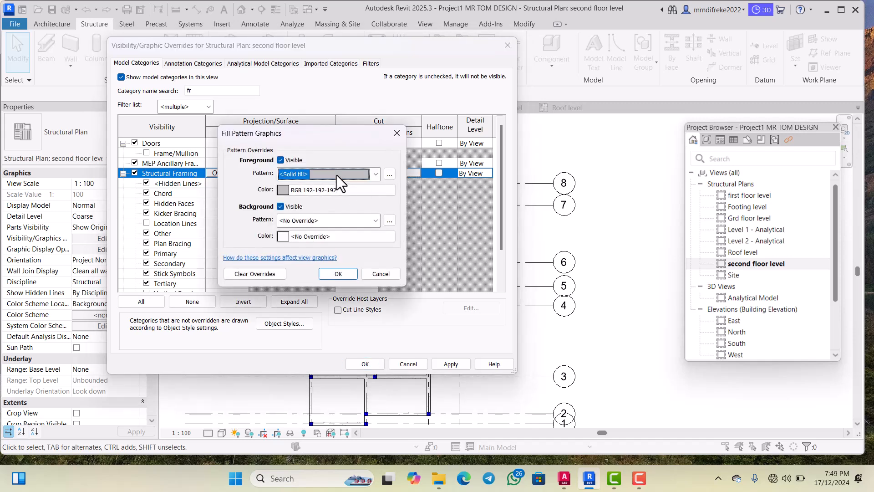
Step: Override the Structural Framing pattern in the second floor plan with a solid fill in RGB 192-192-192 and apply the visibility settings
left_click(337, 175)
left_click(378, 187)
left_click(335, 189)
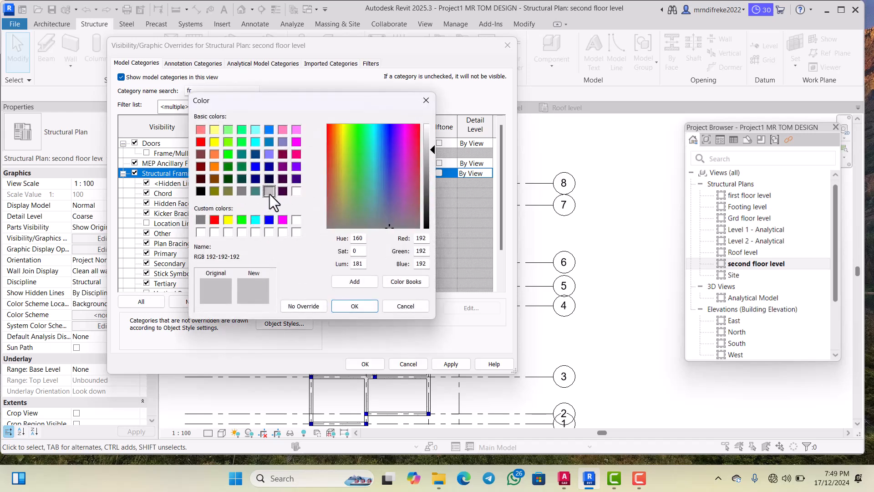
left_click(349, 304)
left_click(340, 272)
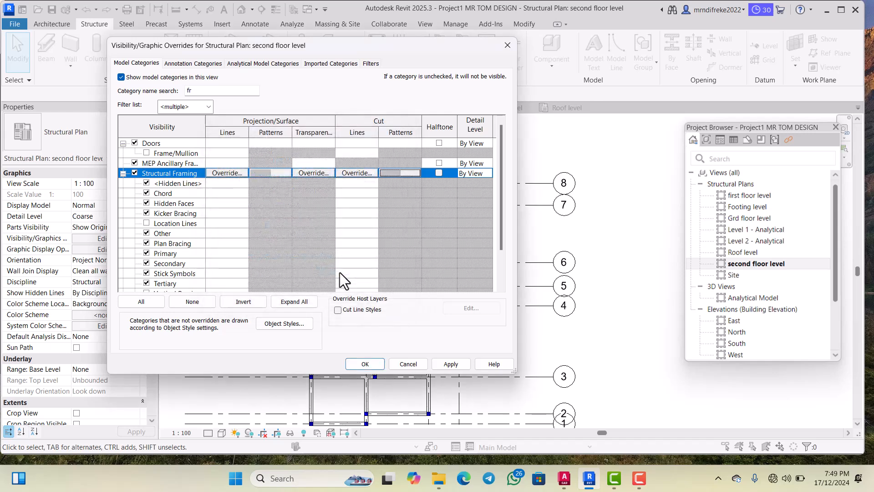
left_click(459, 364)
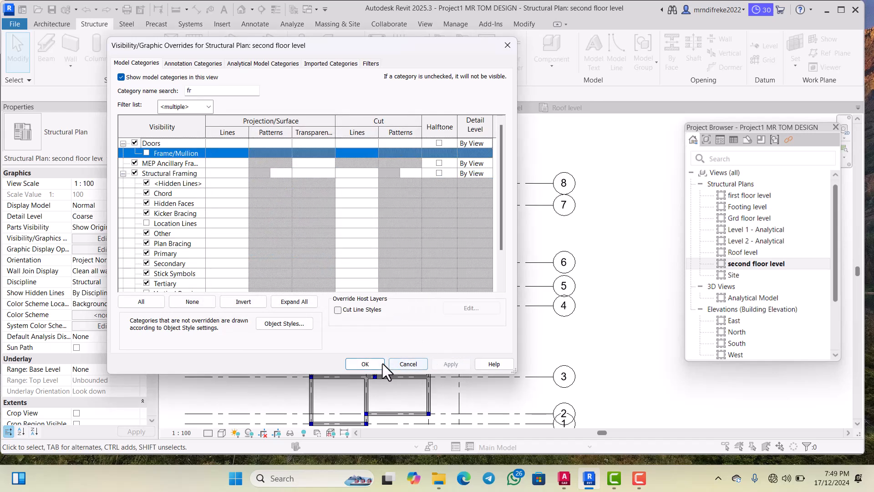
left_click(365, 364)
scroll(381, 242, "down", 2)
scroll(383, 288, "up", 5)
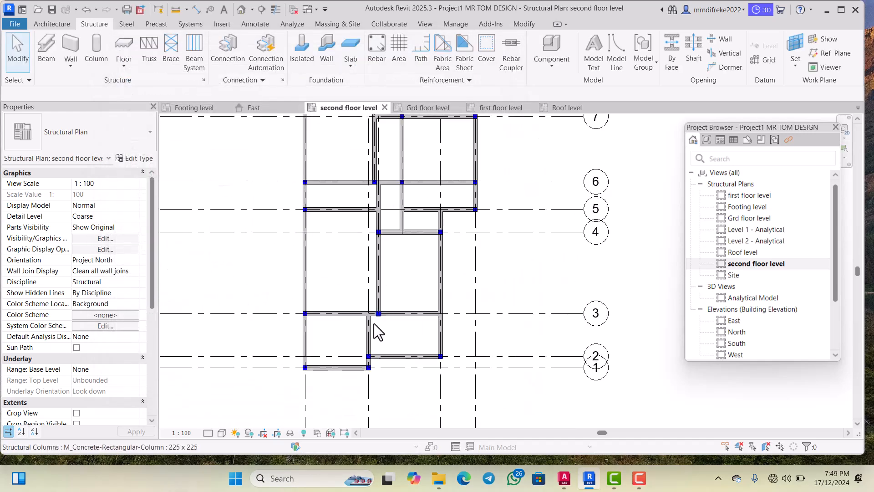
scroll(394, 286, "down", 4)
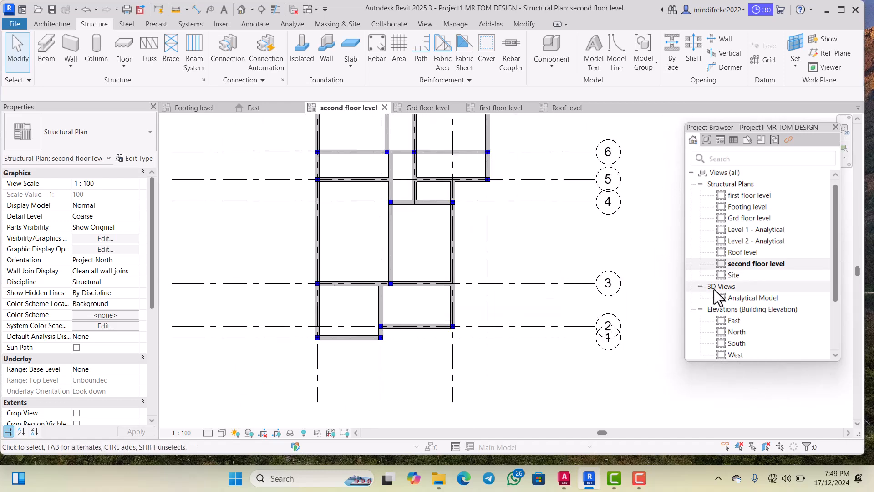
Step: Open the Roof level structural plan and bring its beam layout into view
double_click(739, 251)
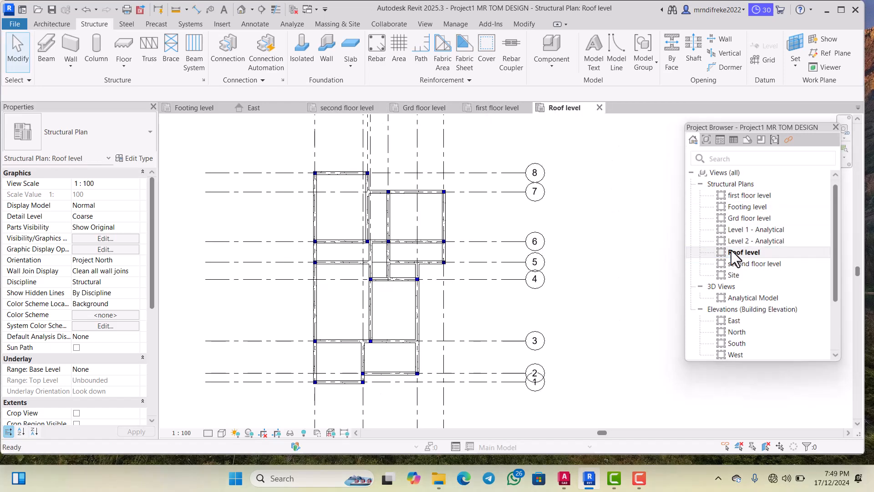
scroll(362, 201, "down", 1)
scroll(378, 207, "up", 4)
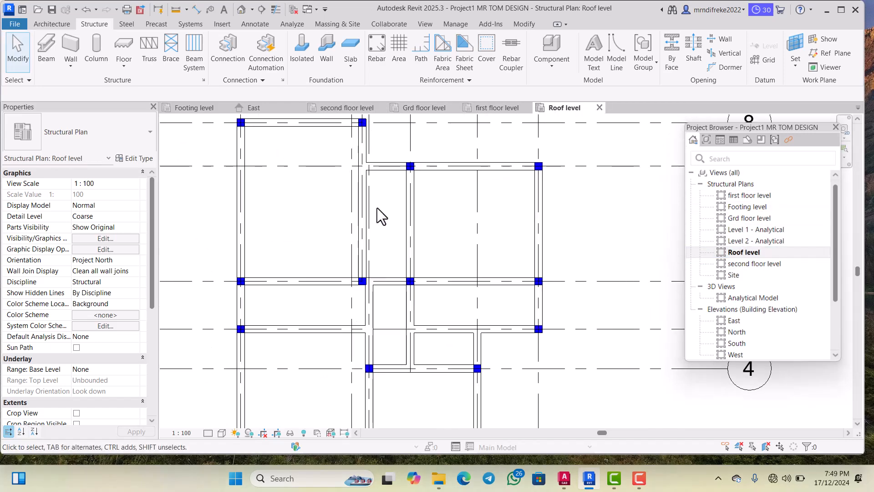
scroll(378, 212, "down", 1)
scroll(294, 199, "up", 2)
scroll(331, 199, "down", 1)
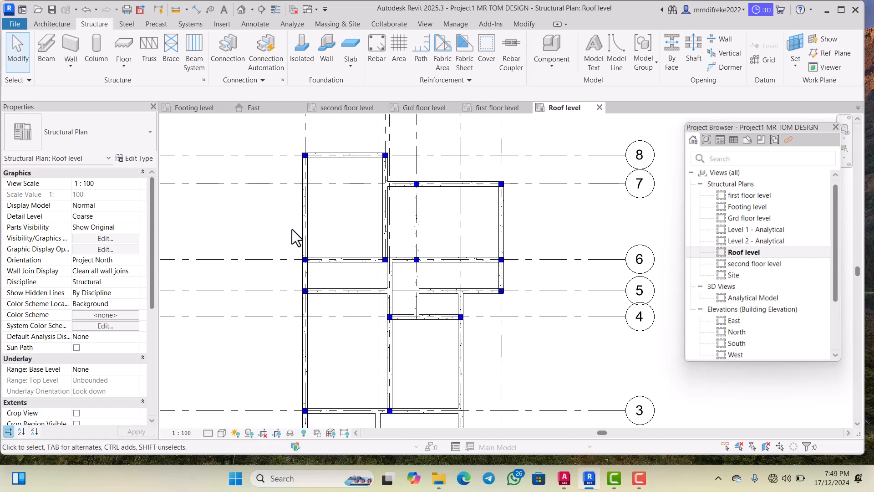
scroll(350, 205, "down", 1)
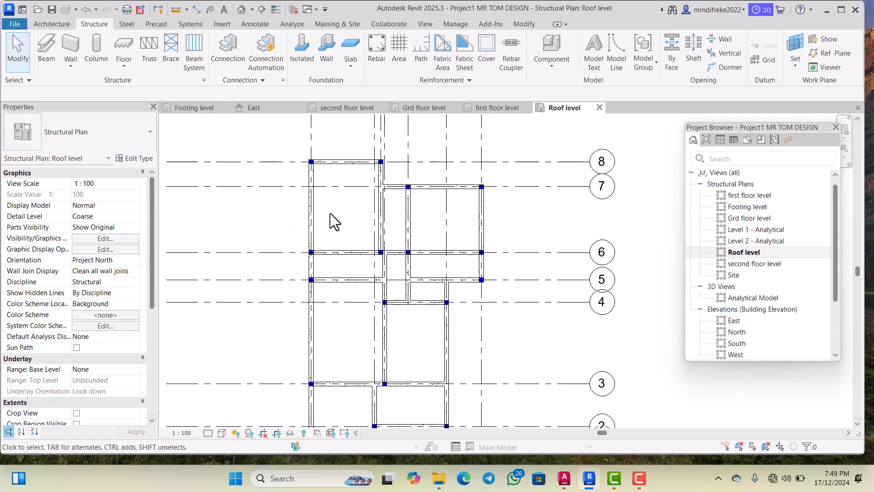
Step: Select all beams of the roof plan between grids 1 and 8 and change their type to M_Concrete-Rectangular Beam 225 x 300
scroll(343, 182, "up", 2)
left_click(359, 158)
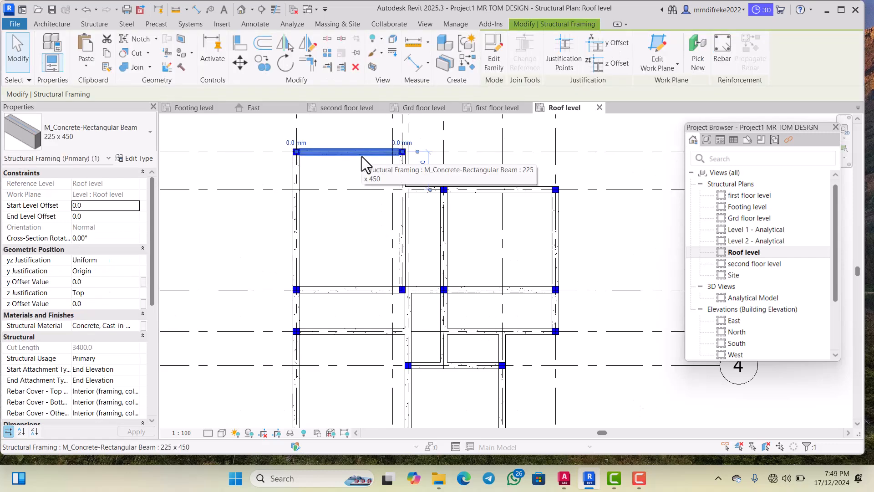
scroll(361, 157, "down", 1)
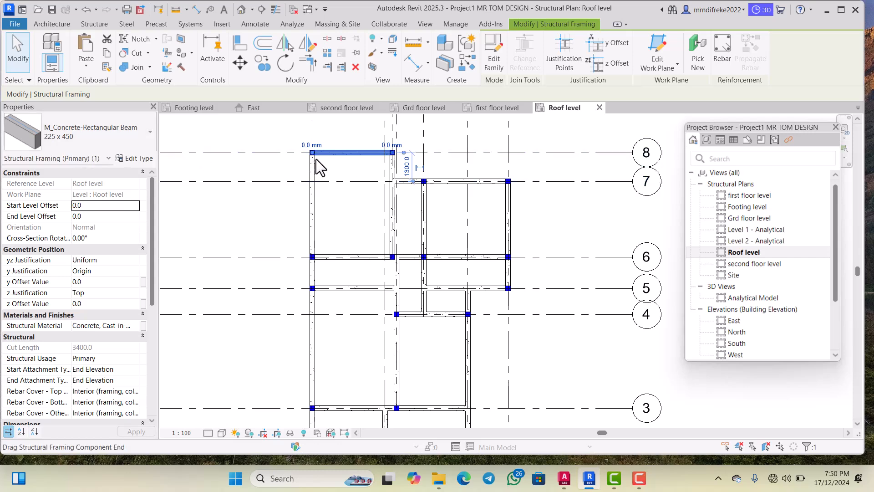
scroll(336, 163, "up", 1)
scroll(359, 168, "down", 1)
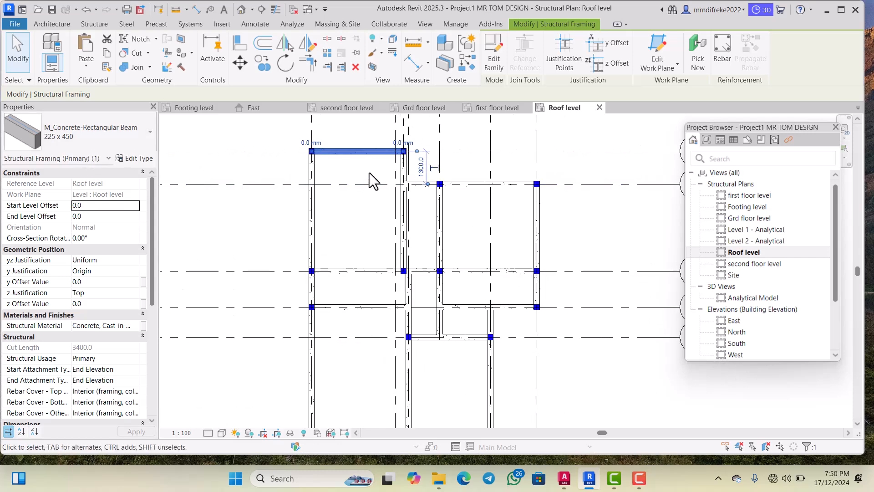
scroll(408, 181, "up", 1)
scroll(408, 178, "up", 1)
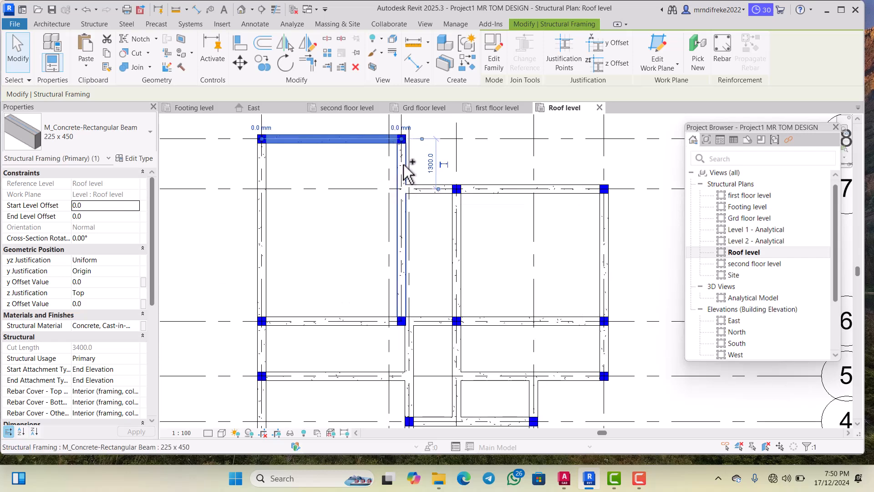
left_click(407, 172, "ctrl")
scroll(402, 182, "down", 1)
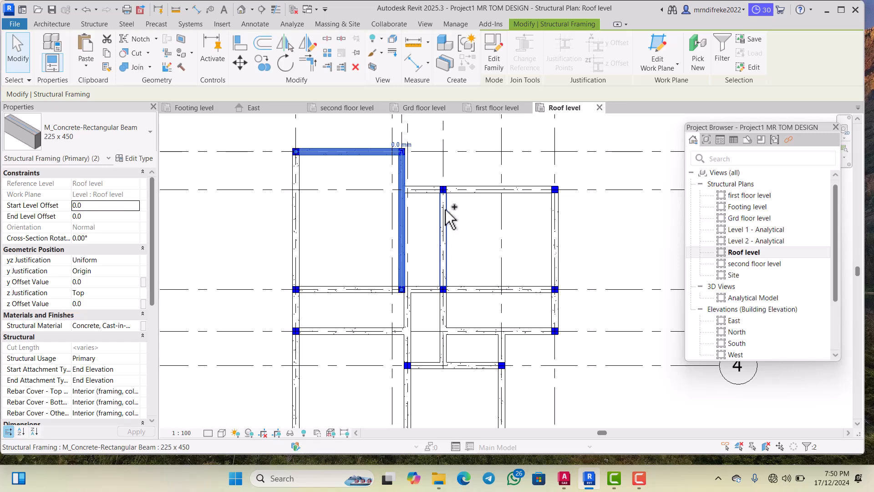
left_click(486, 191, "ctrl")
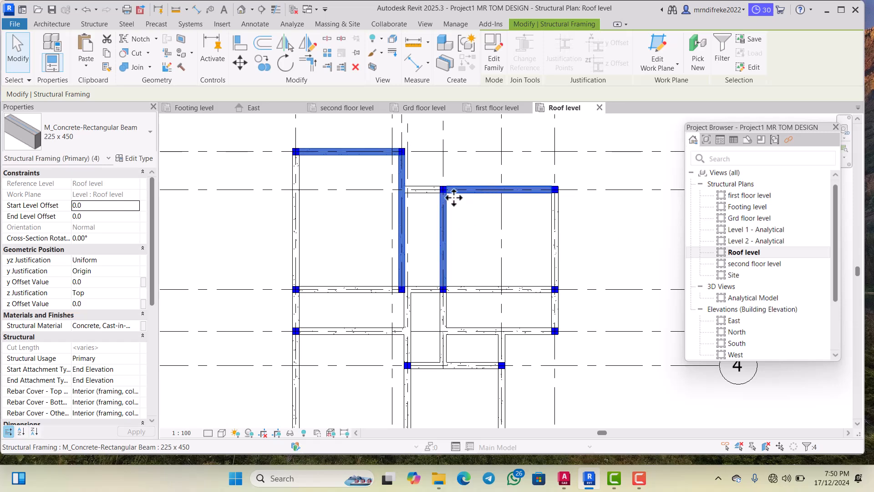
left_click(423, 191, "ctrl")
left_click(557, 263, "ctrl")
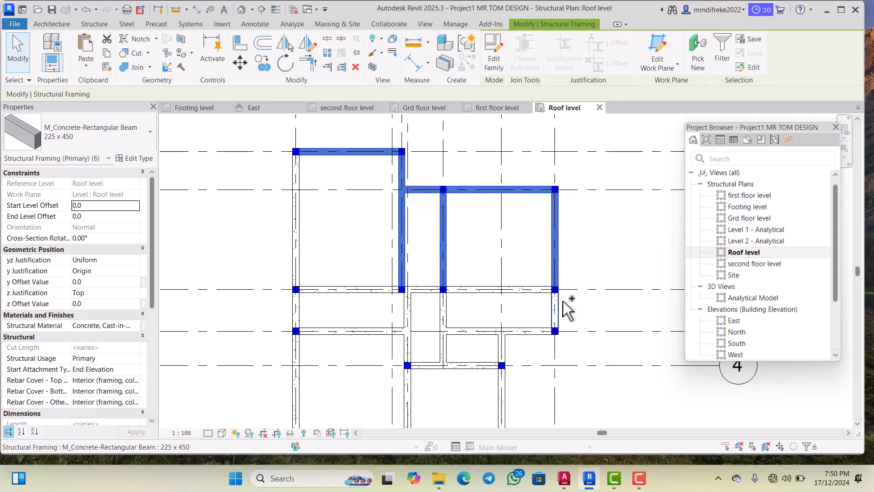
left_click(556, 310, "ctrl")
left_click(546, 332, "ctrl")
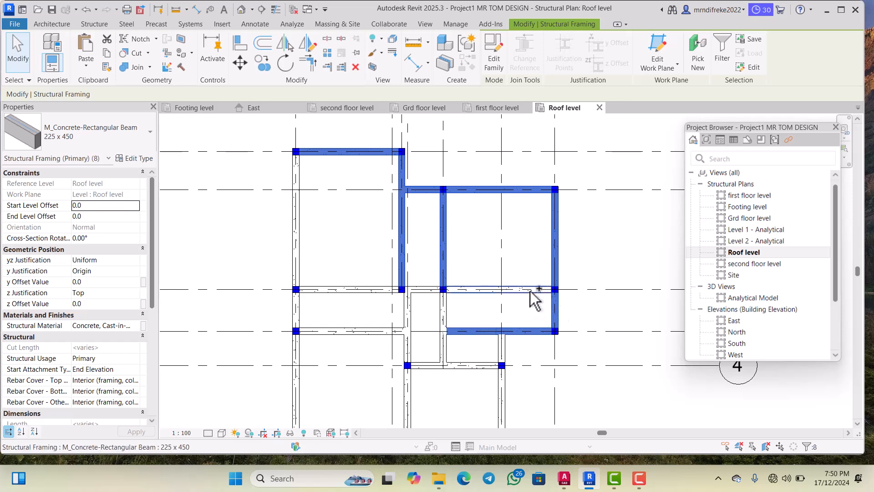
left_click(489, 292, "ctrl")
left_click(424, 290, "ctrl")
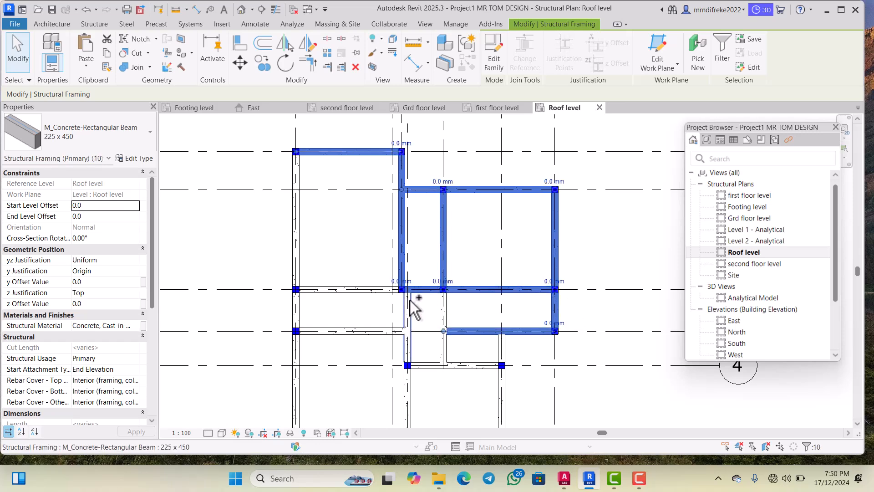
left_click(408, 314, "ctrl")
left_click(444, 314, "ctrl")
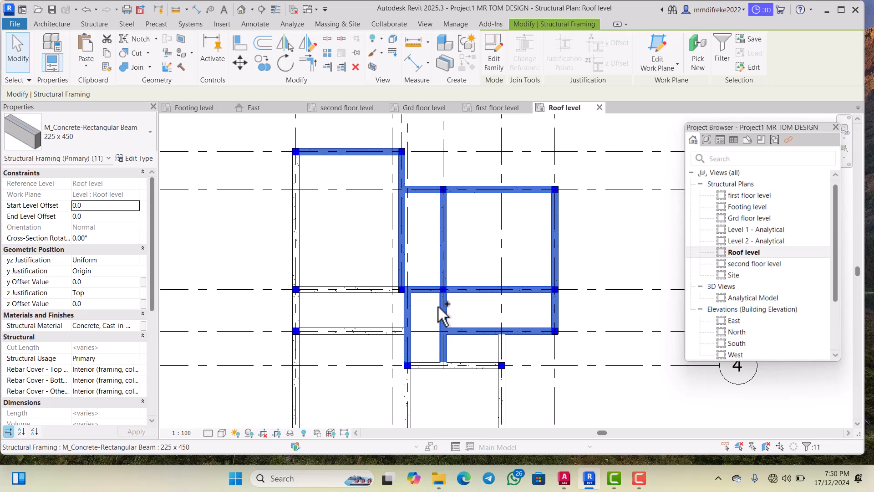
left_click(371, 291, "ctrl")
left_click(297, 234, "ctrl")
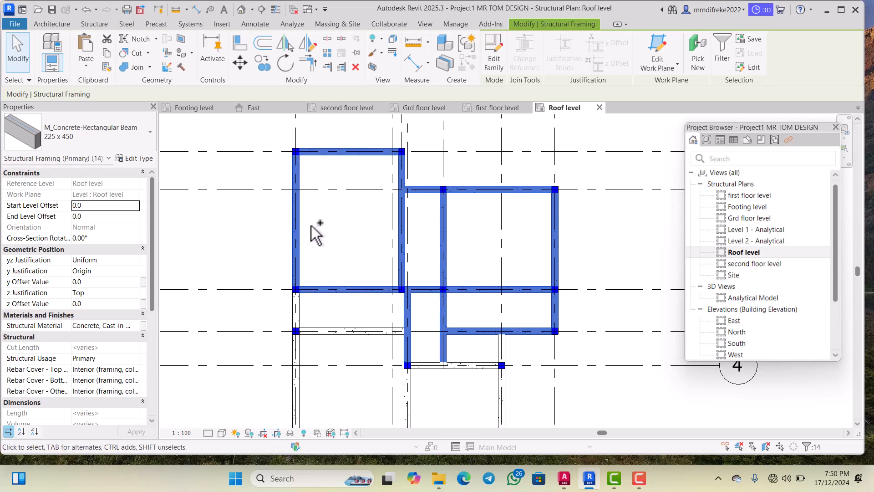
scroll(314, 230, "down", 3)
scroll(315, 283, "up", 3)
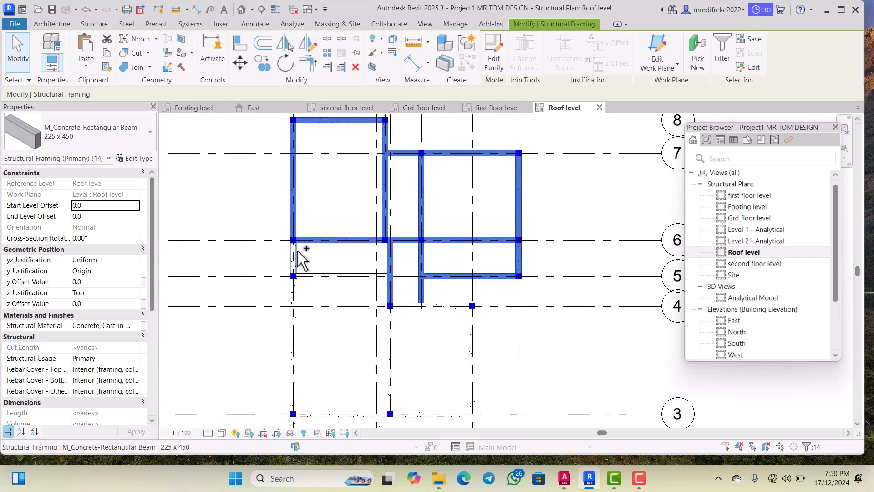
left_click(333, 277, "ctrl")
left_click(296, 291, "ctrl")
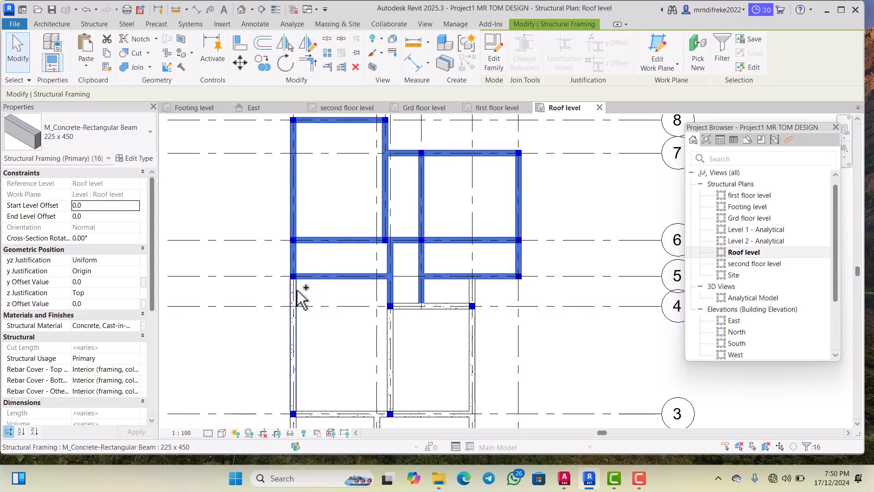
left_click(392, 337, "ctrl")
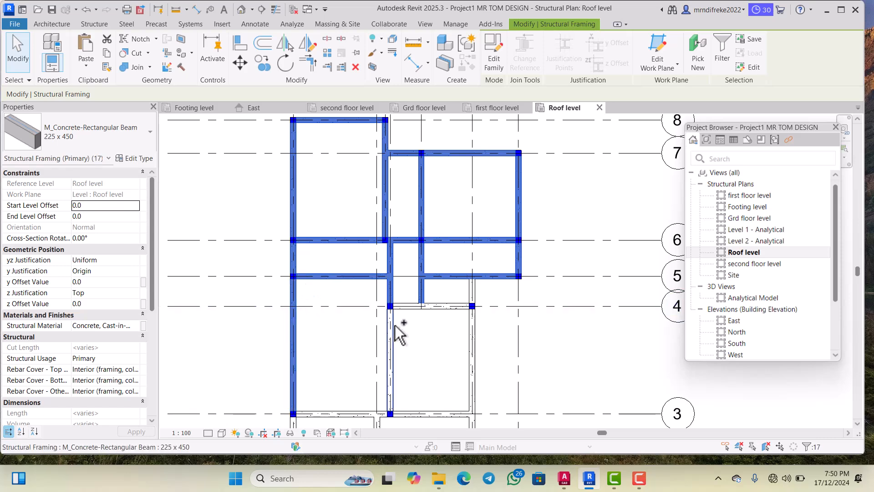
left_click(453, 307, "ctrl")
left_click(474, 292, "ctrl")
scroll(478, 292, "down", 4)
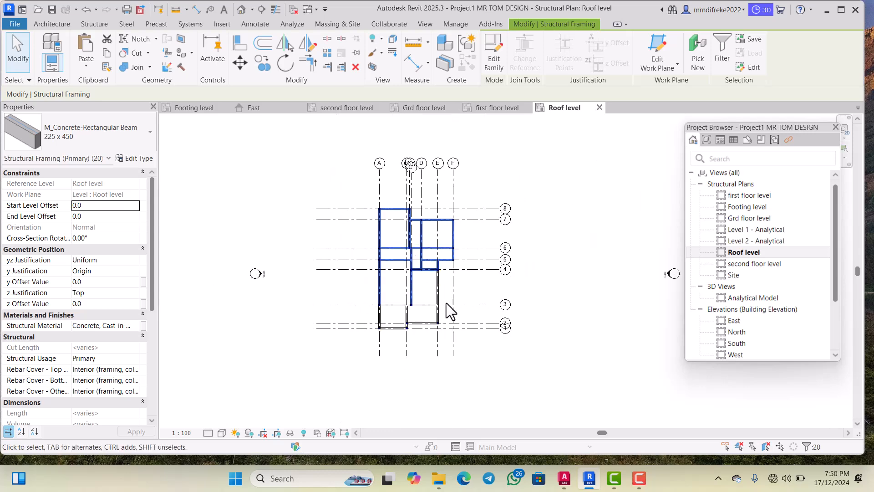
scroll(451, 311, "up", 4)
left_click(422, 274, "ctrl")
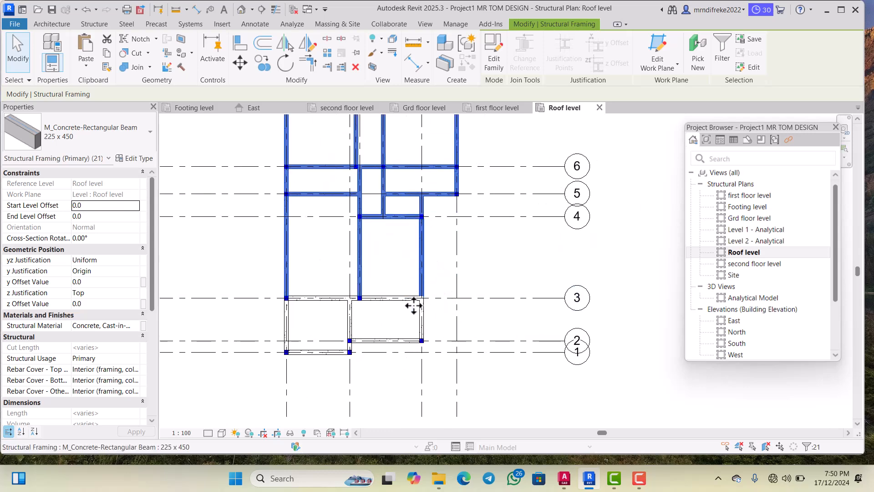
scroll(413, 304, "up", 1)
left_click(411, 298, "ctrl")
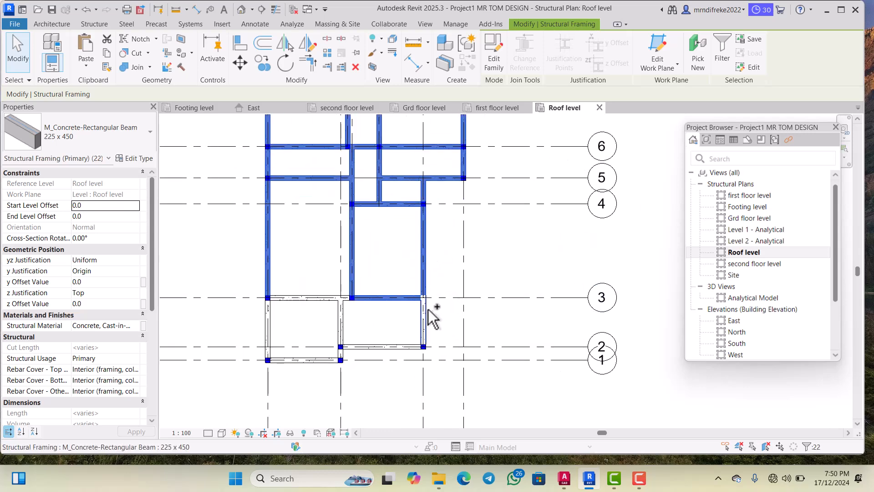
left_click(423, 321, "ctrl")
left_click(341, 321, "ctrl")
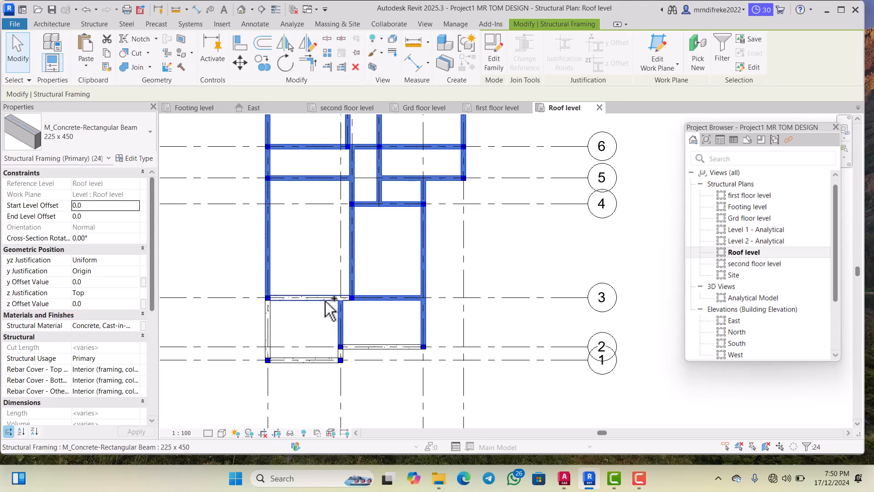
left_click(326, 300, "ctrl")
left_click(269, 325, "ctrl")
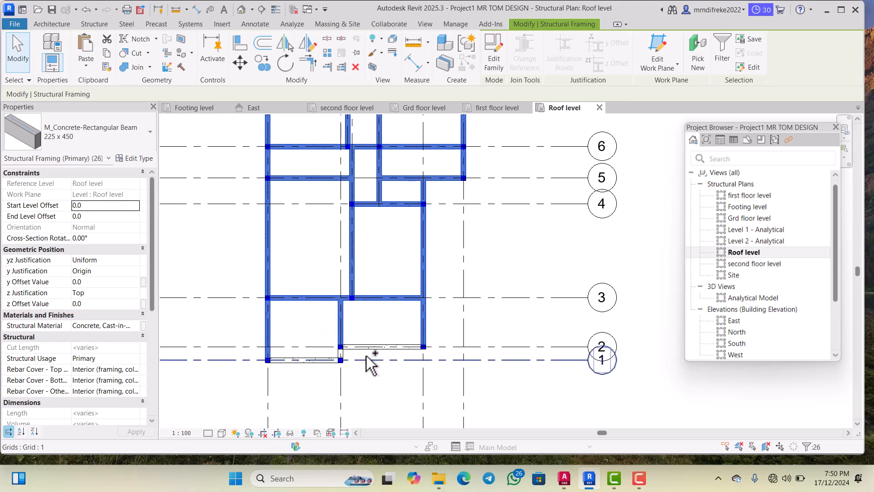
left_click(370, 350, "ctrl")
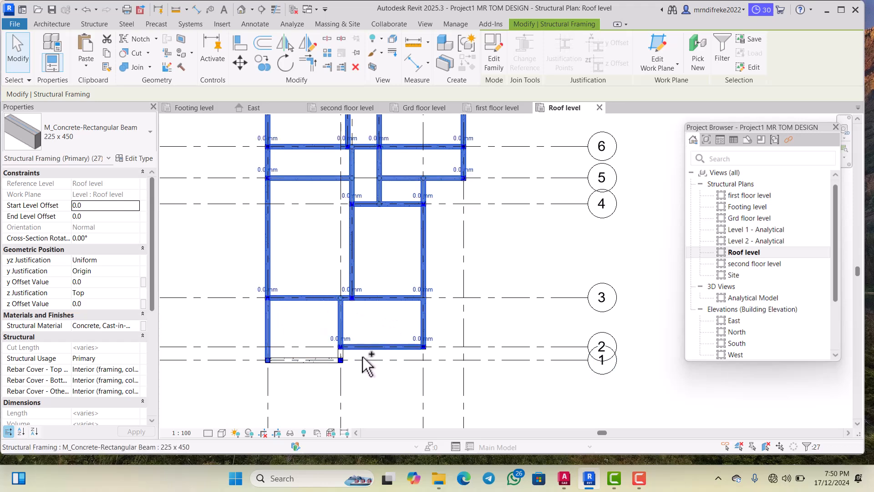
left_click(326, 361, "ctrl")
scroll(391, 331, "down", 2)
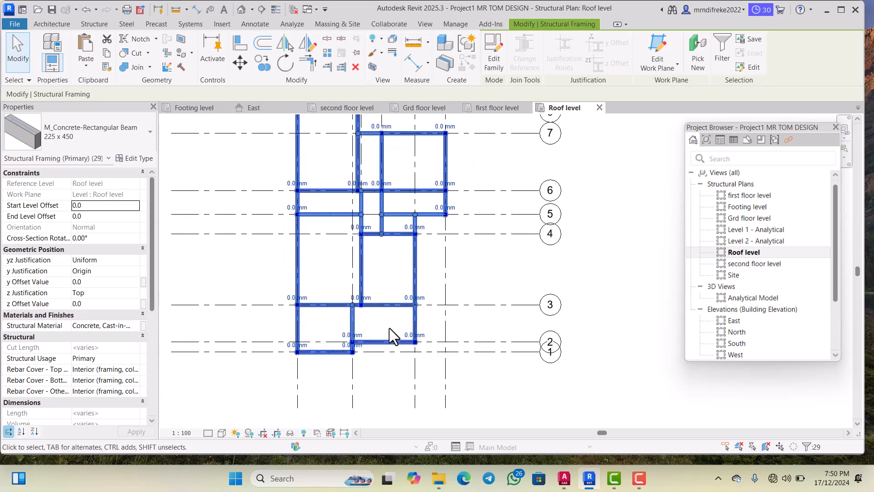
scroll(389, 329, "down", 2)
scroll(388, 248, "up", 1)
scroll(394, 230, "down", 1)
scroll(397, 227, "up", 3)
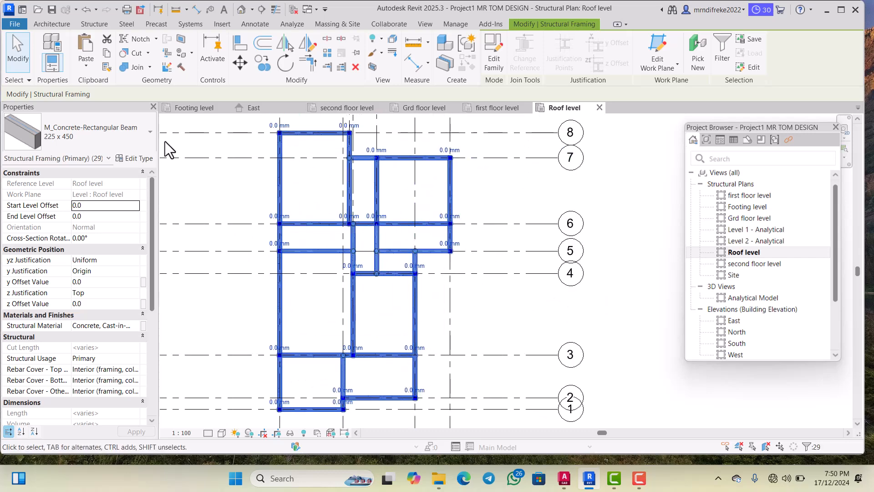
left_click(148, 133)
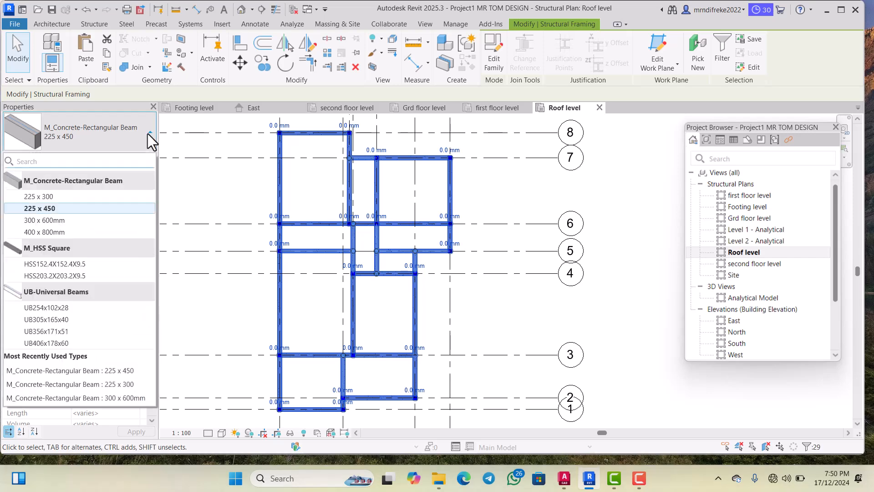
left_click(83, 198)
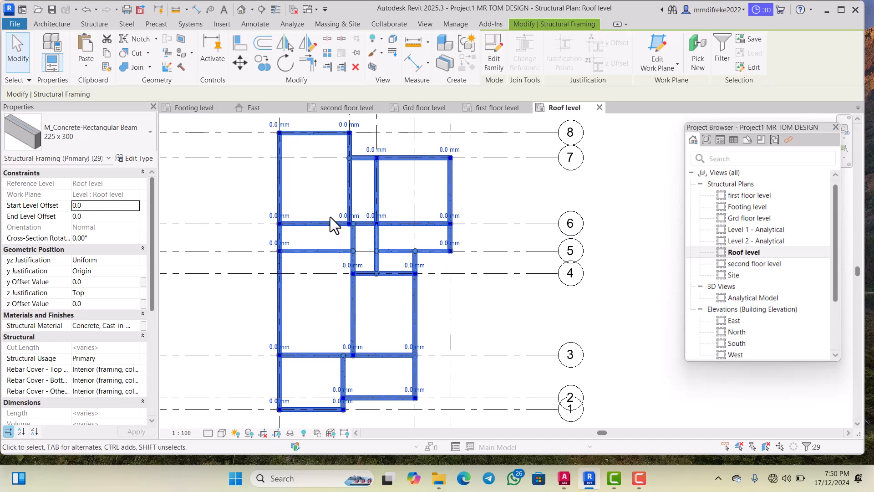
scroll(331, 219, "down", 1)
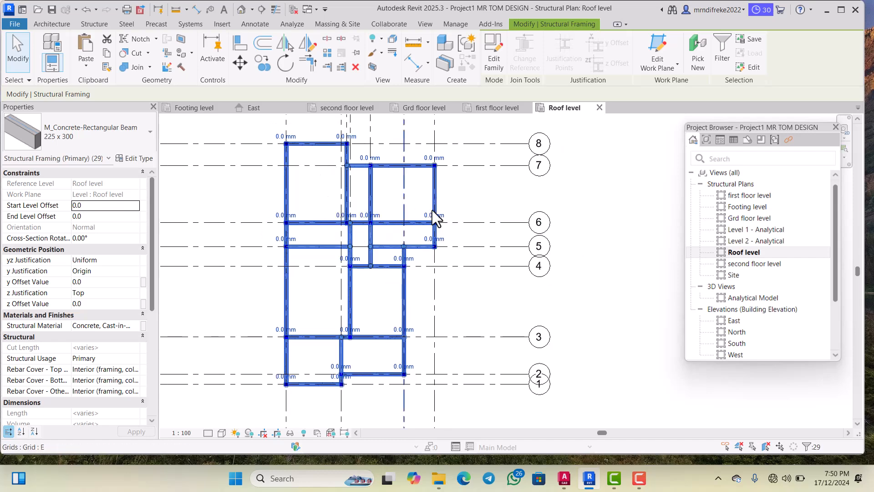
left_click(481, 190)
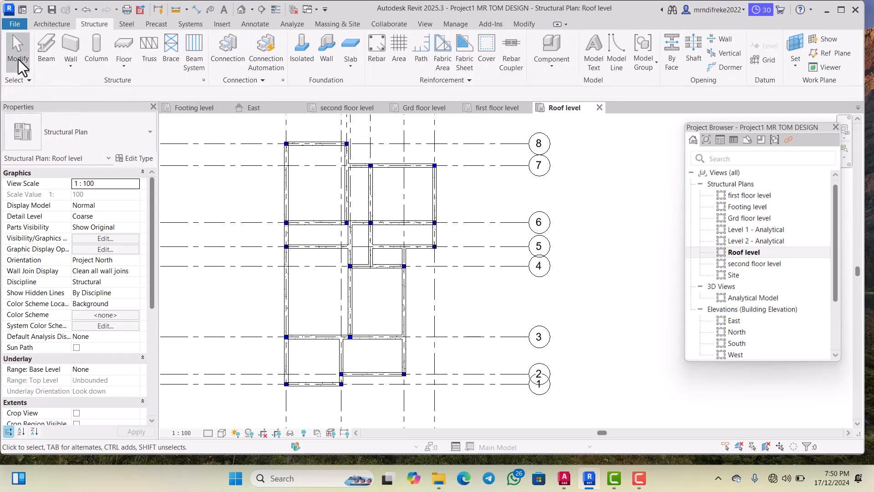
Step: Check the type of the outermost beam between grids 6 and 8 in the roof plan
scroll(270, 198, "up", 2)
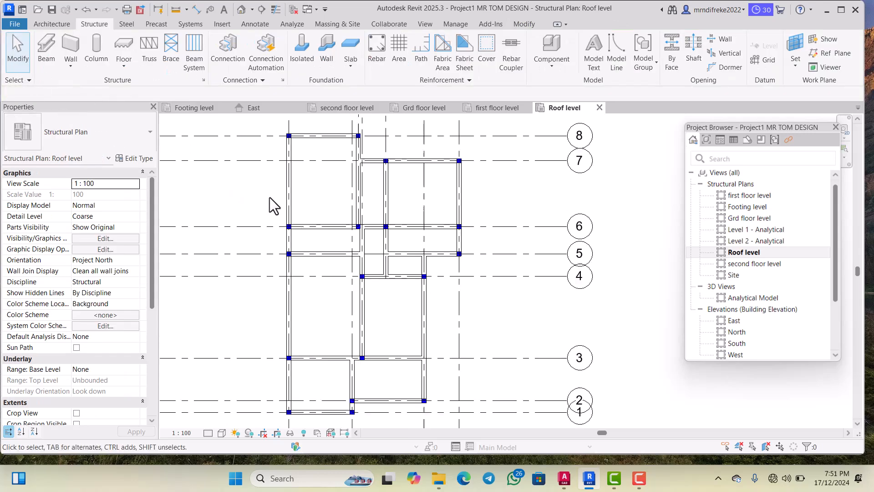
left_click(292, 174)
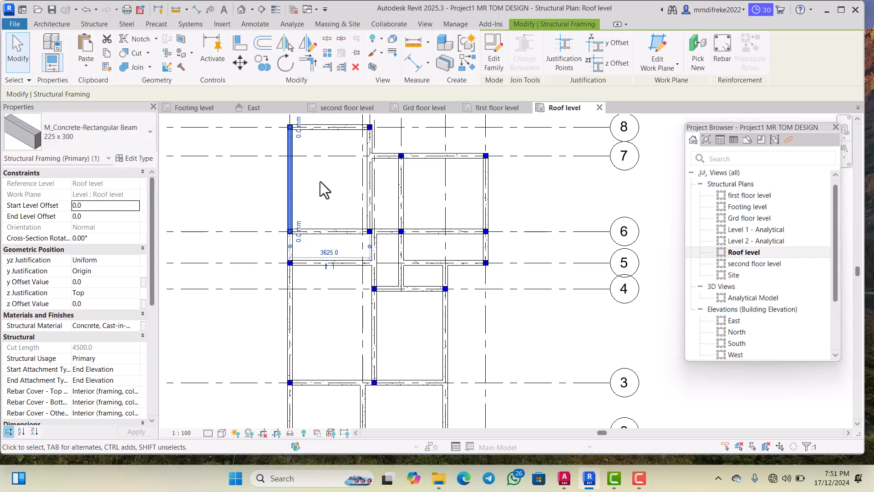
scroll(324, 189, "down", 2)
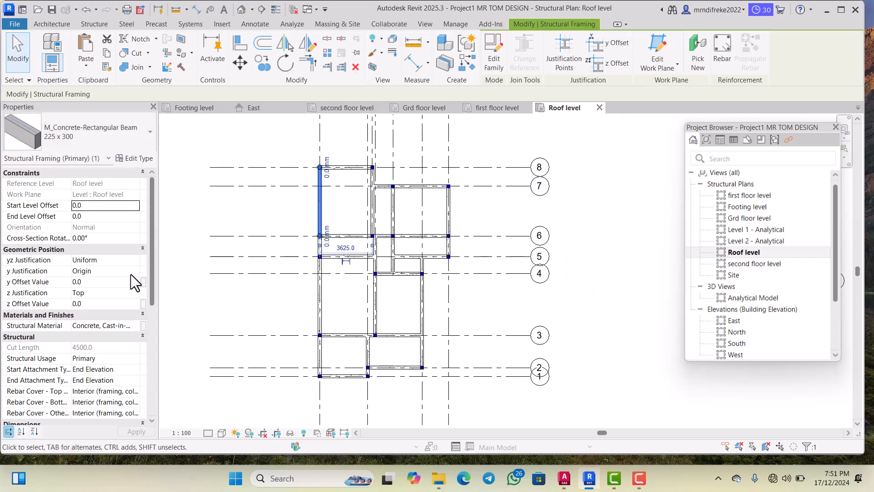
left_click(277, 230)
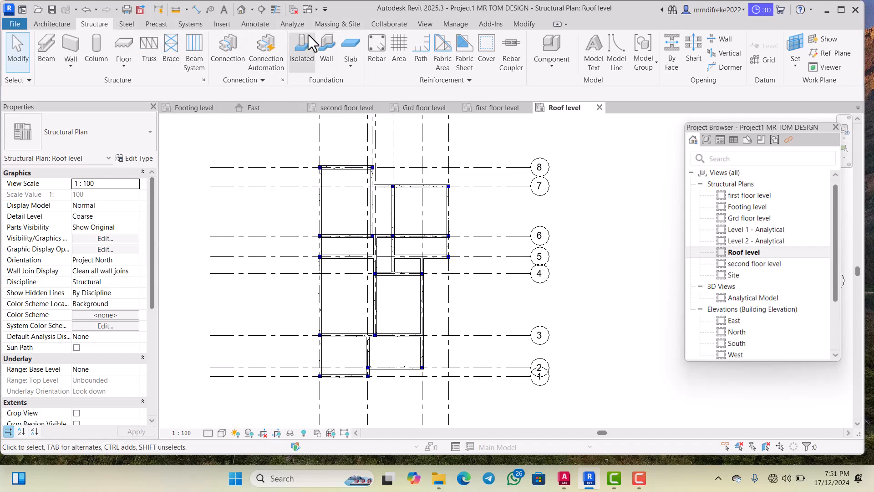
Step: Open the roof plan's visibility/graphic overrides and filter the model categories by "frami"
left_click(422, 24)
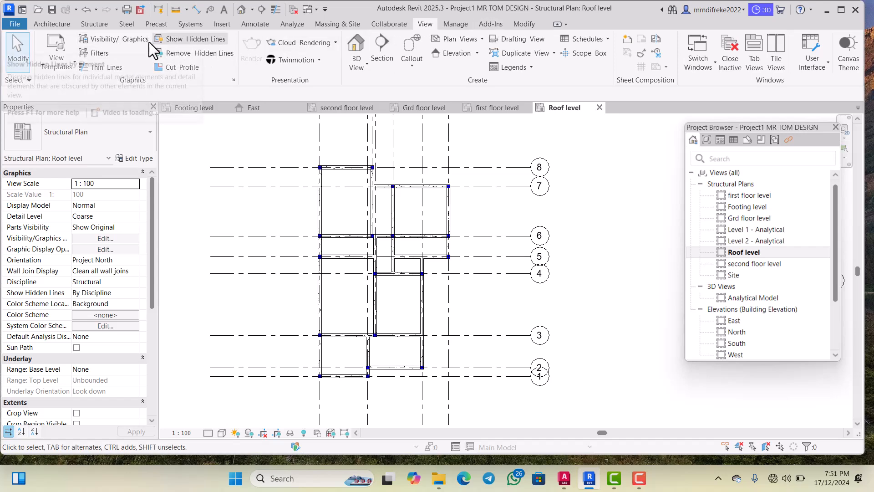
left_click(137, 42)
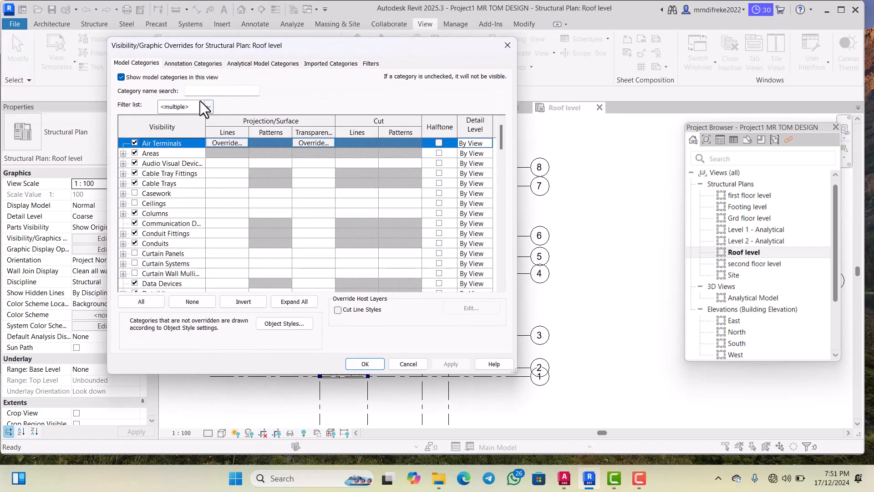
left_click(217, 89)
type("fr")
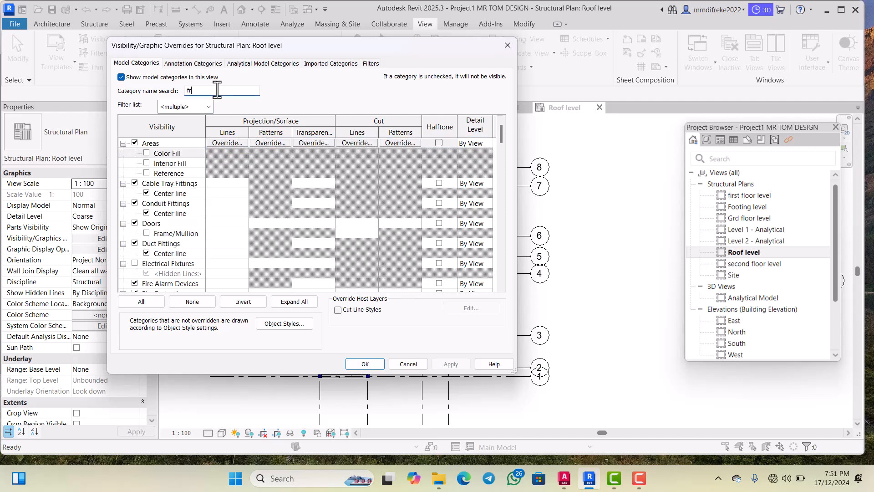
type("ami")
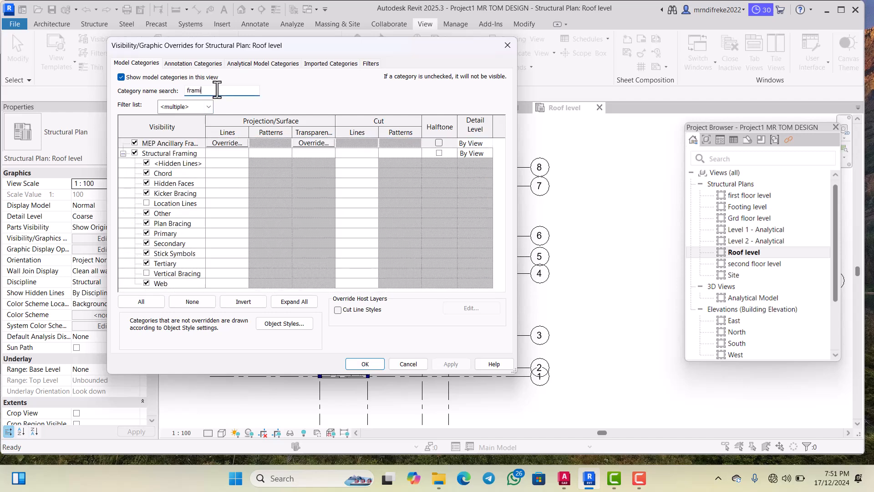
Step: Override the Structural Framing projection/surface pattern with a solid foreground fill in RGB 192-192-192
left_click(272, 155)
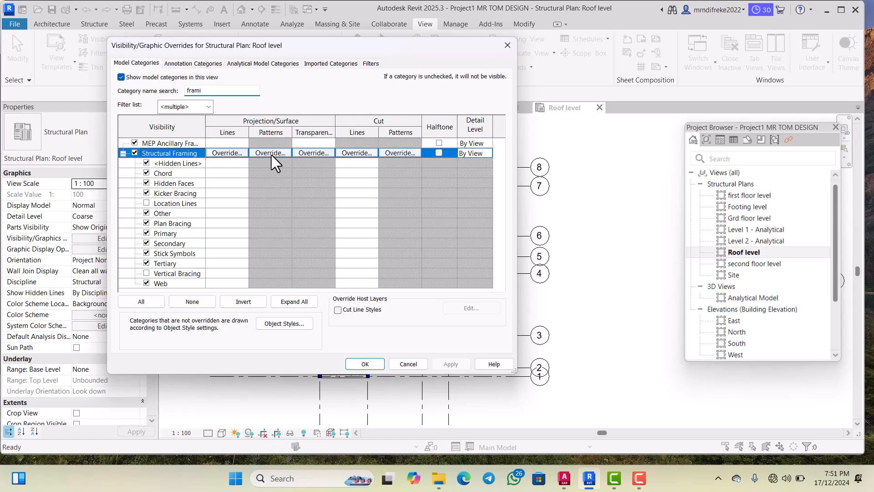
left_click(281, 153)
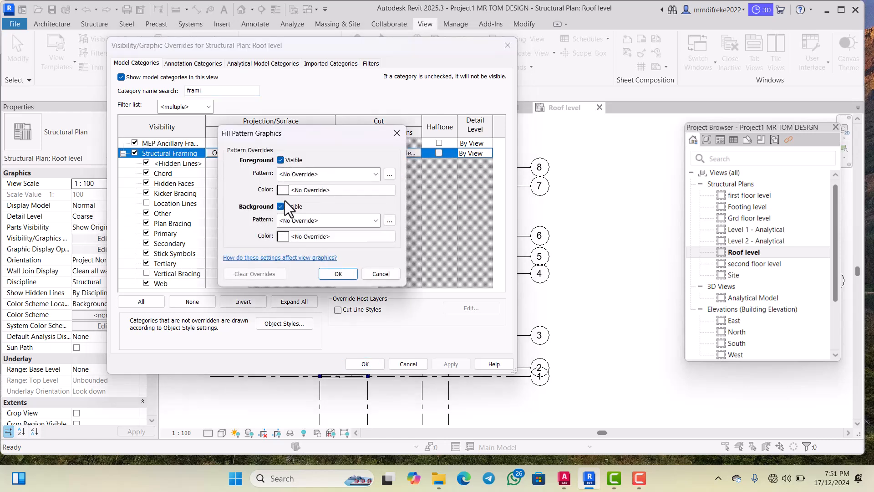
left_click(319, 176)
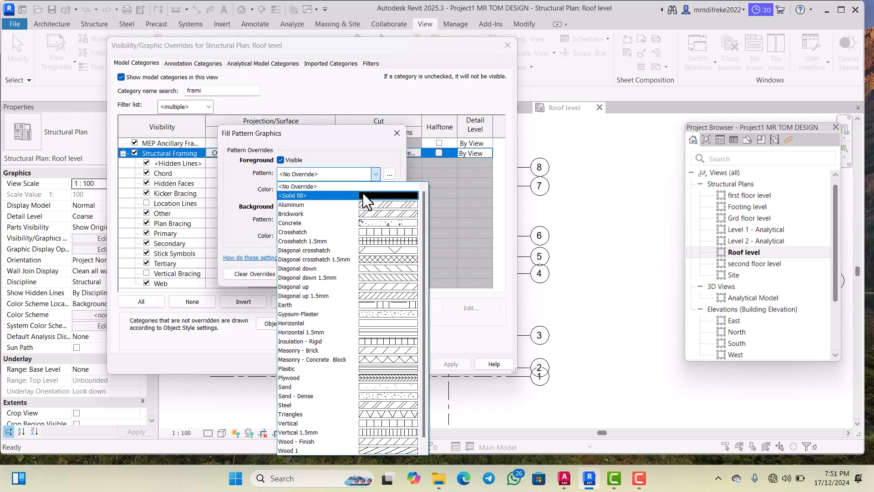
left_click(364, 195)
left_click(300, 187)
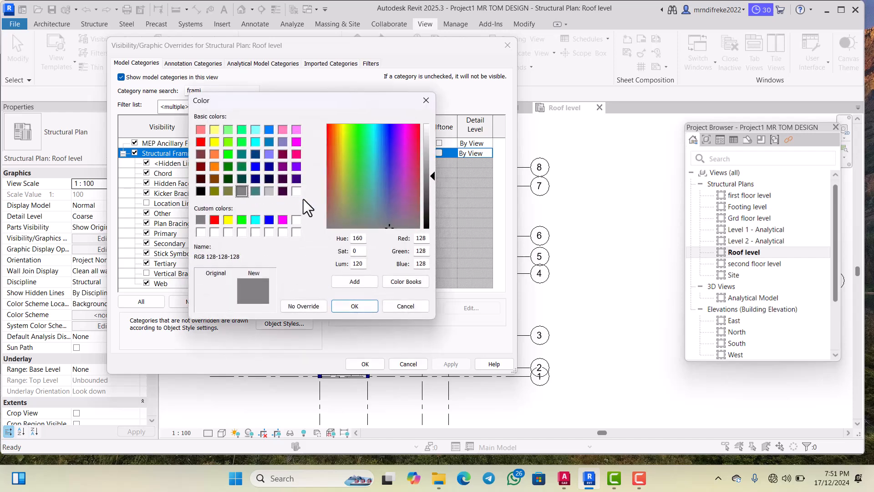
left_click(269, 192)
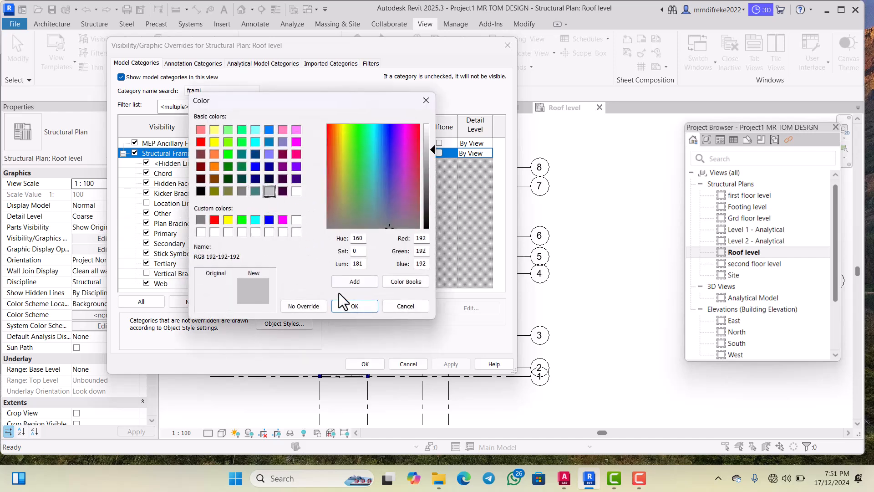
left_click(349, 304)
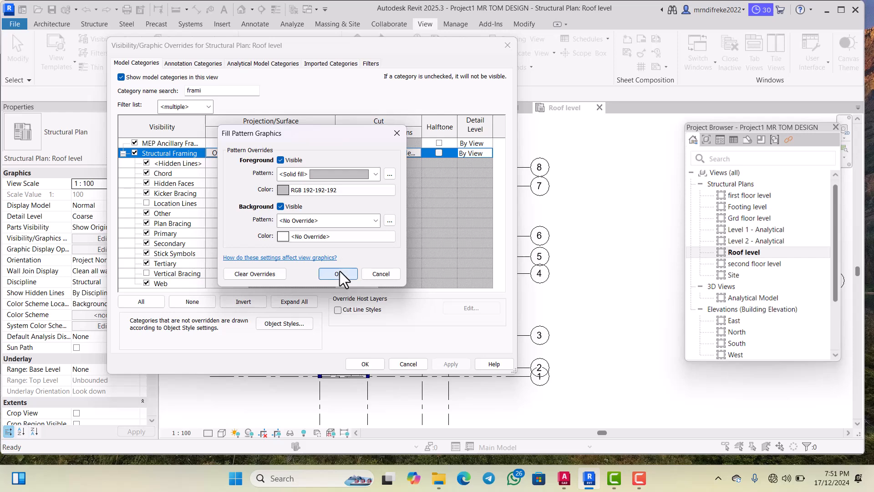
left_click(339, 272)
Step: Override the Structural Framing cut pattern with a solid foreground fill in RGB 192-192-192 and apply the visibility settings to the roof plan
left_click(405, 157)
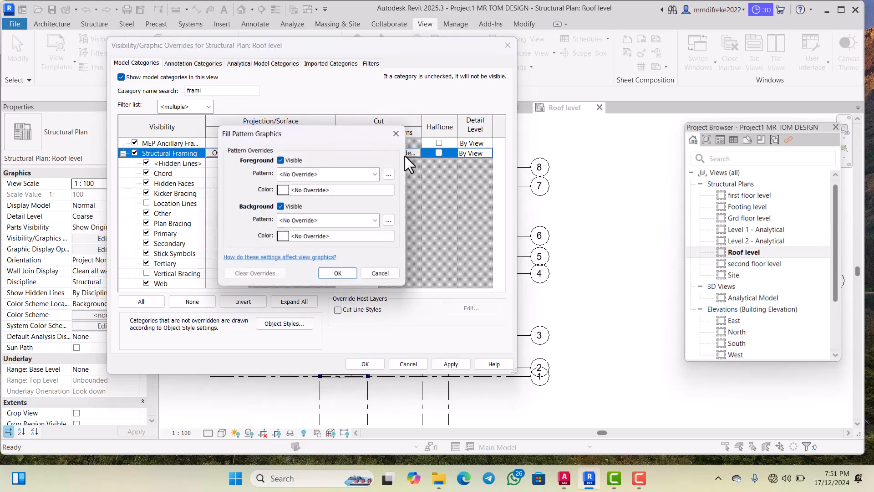
left_click(321, 174)
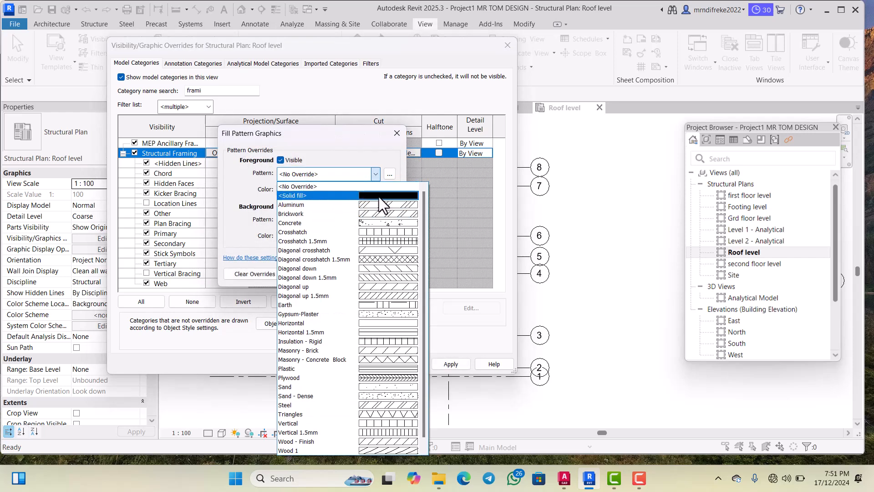
left_click(309, 195)
left_click(337, 190)
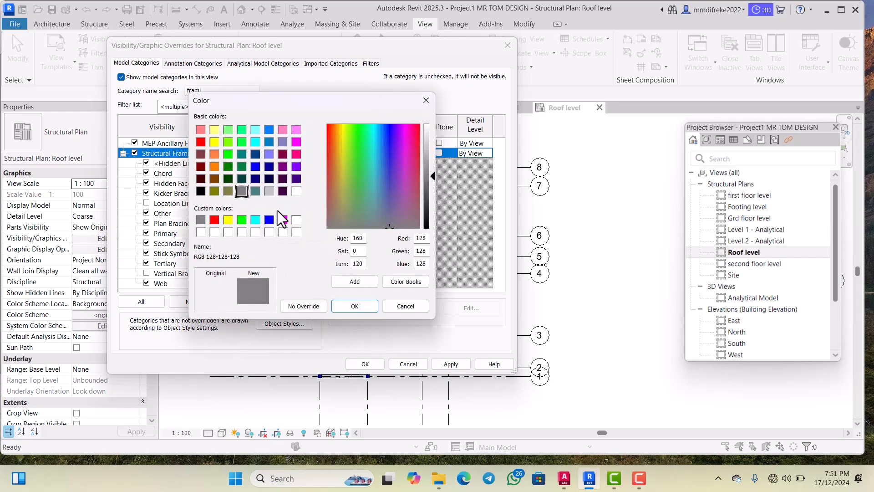
left_click(268, 191)
left_click(352, 306)
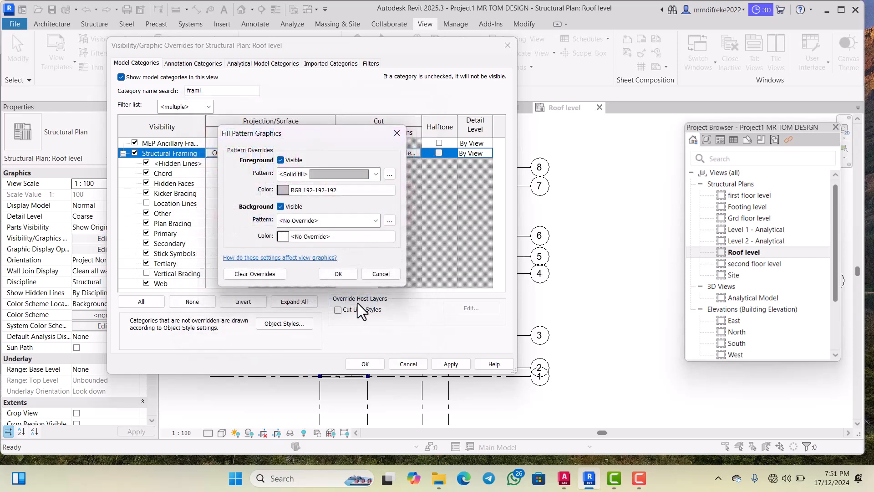
left_click(348, 272)
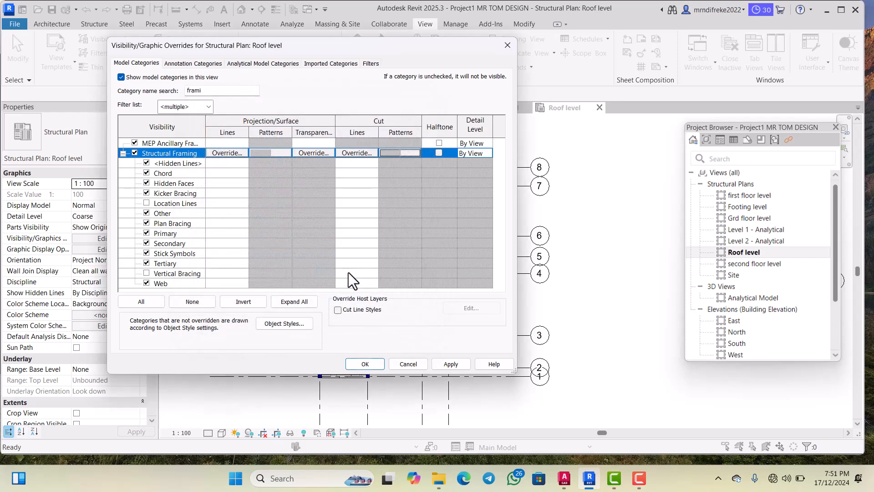
left_click(442, 364)
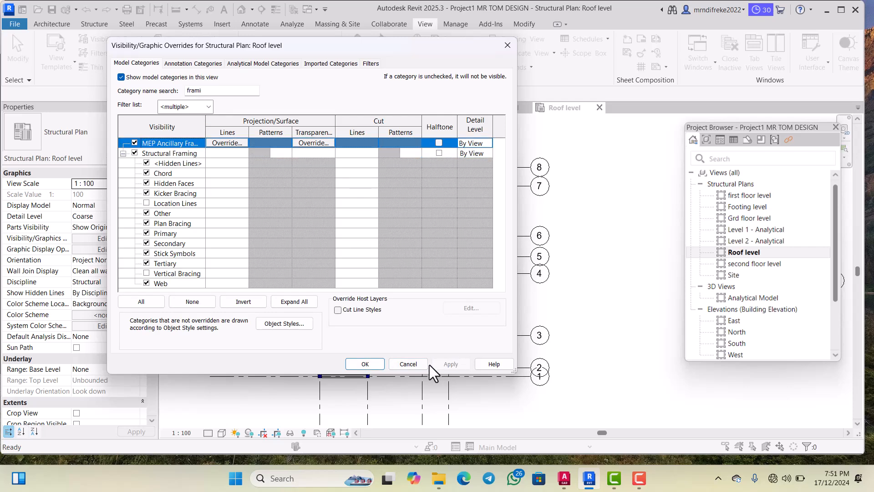
left_click(360, 365)
scroll(405, 251, "up", 5)
scroll(413, 245, "down", 6)
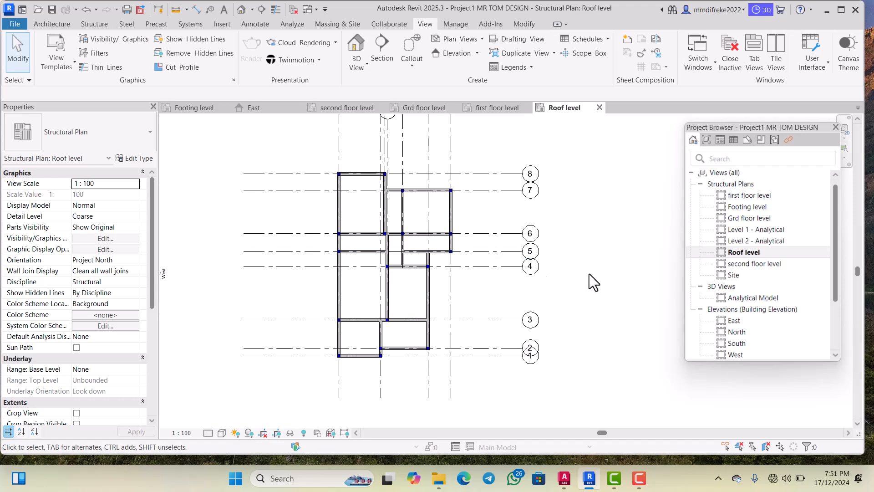
Step: Open the first floor level structural plan and examine its shaded beam layout between grids 1 and 8
double_click(740, 197)
scroll(374, 223, "up", 7)
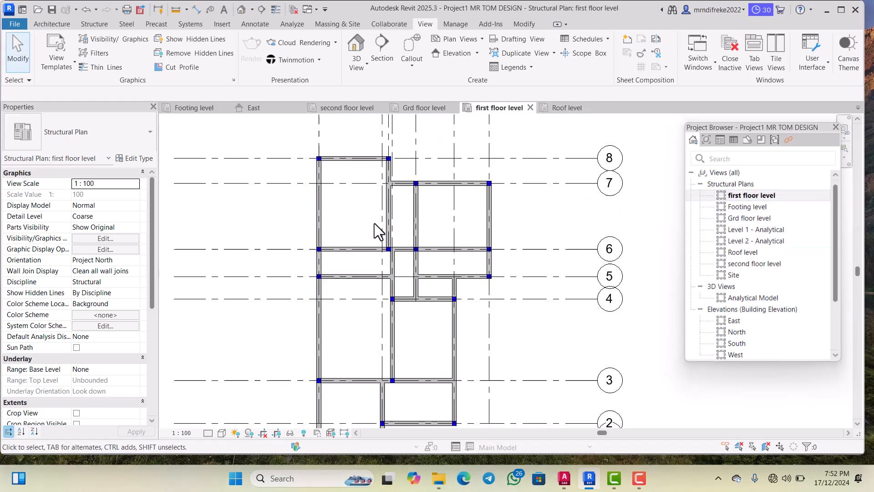
scroll(345, 230, "down", 9)
scroll(342, 315, "up", 4)
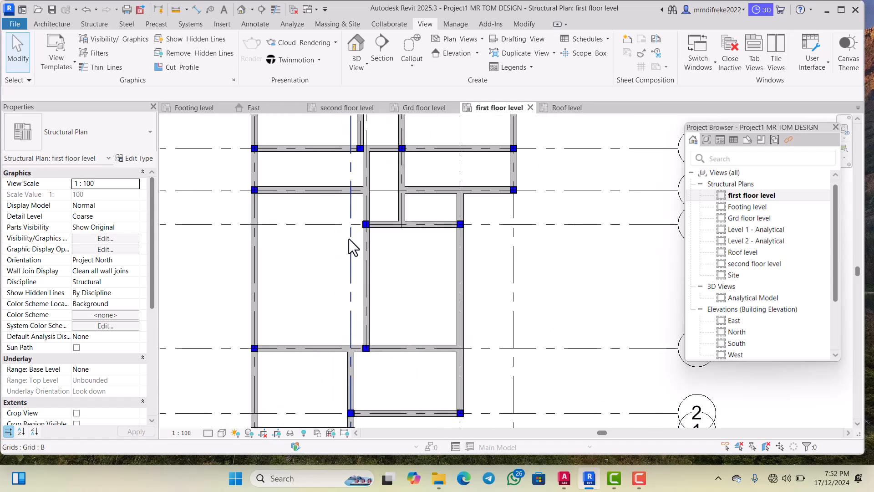
scroll(351, 244, "down", 4)
scroll(365, 326, "up", 4)
scroll(385, 327, "down", 2)
scroll(367, 307, "up", 2)
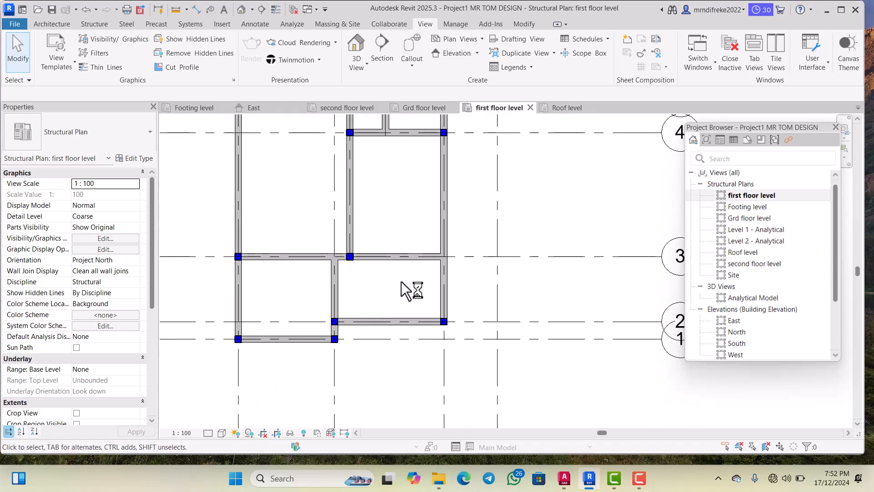
scroll(404, 299, "down", 2)
scroll(411, 273, "down", 1)
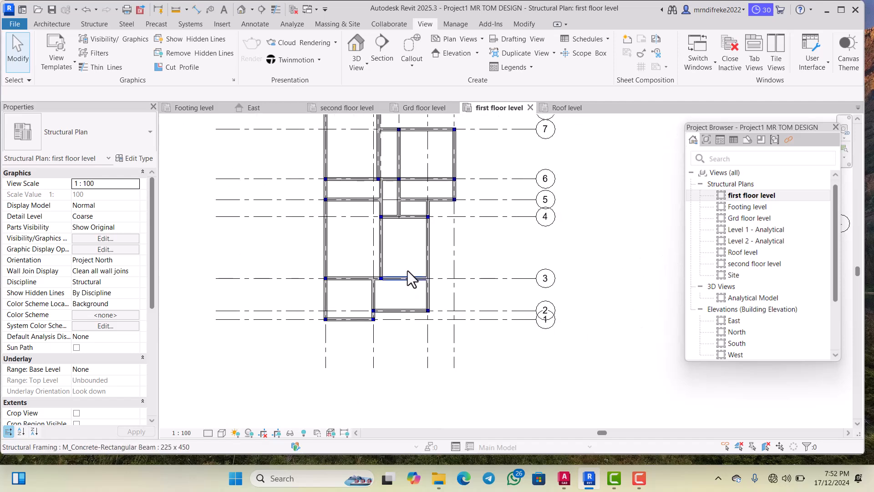
scroll(404, 285, "up", 1)
scroll(405, 300, "up", 1)
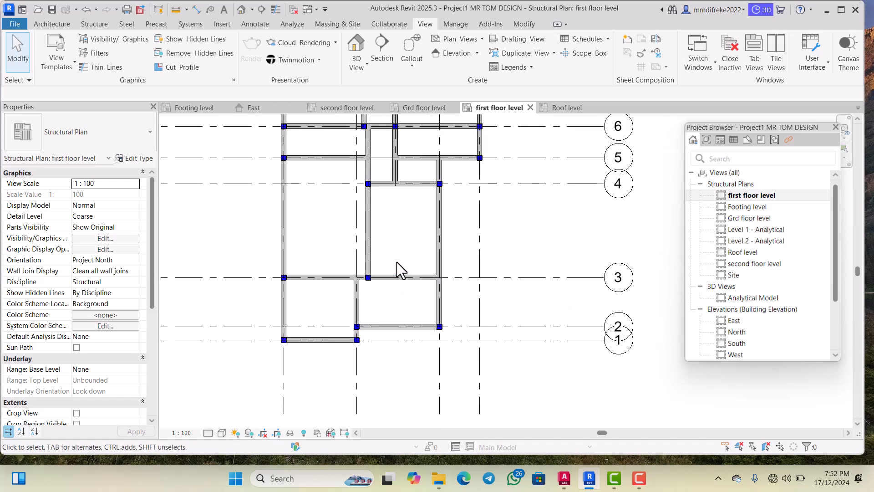
scroll(397, 268, "down", 2)
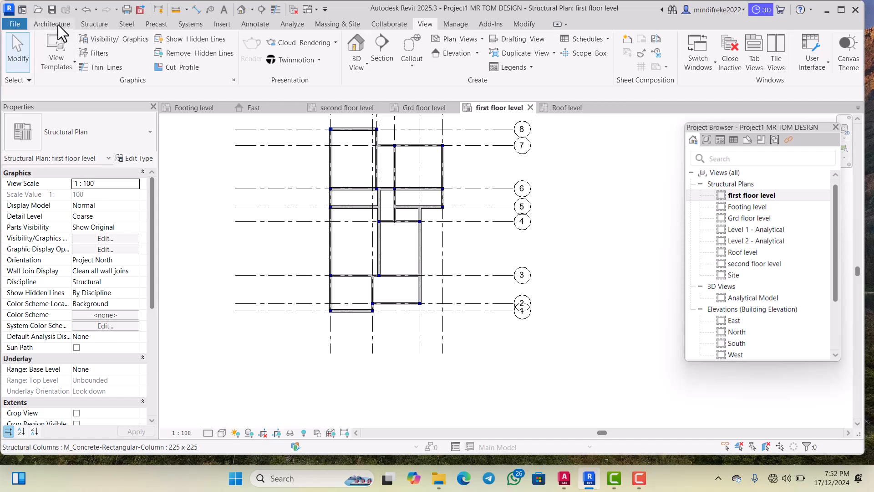
Step: Start a structural floor at first floor level and draw its first boundary line about 3625 mm along the grid 8 beam
left_click(91, 24)
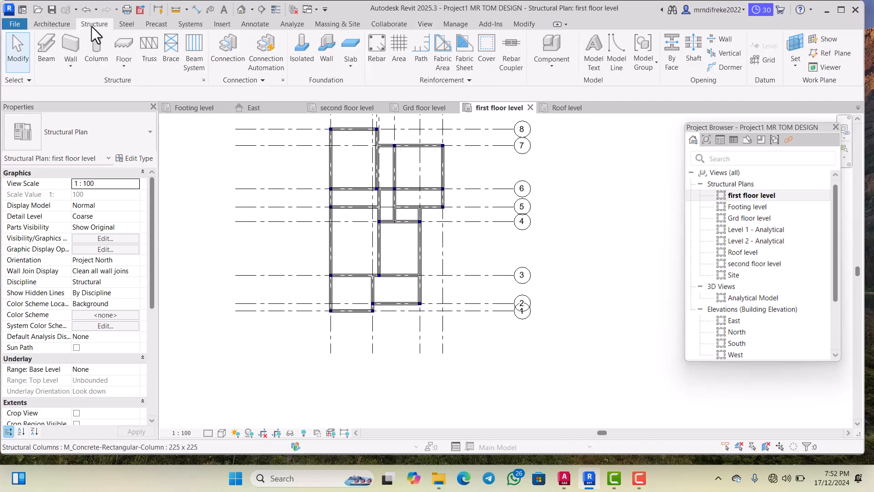
left_click(122, 64)
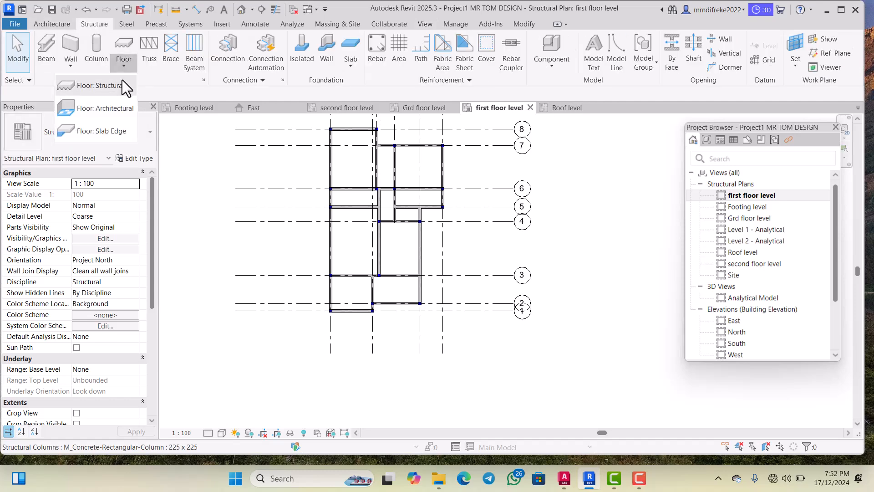
left_click(122, 81)
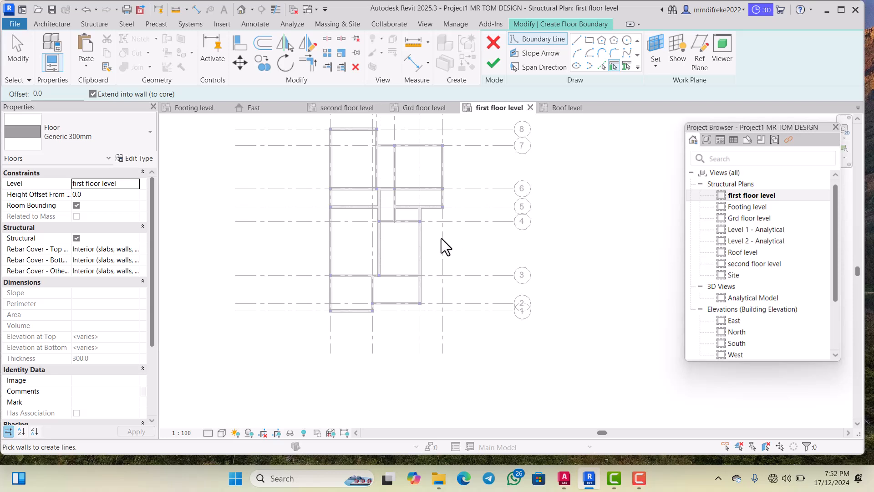
left_click(533, 41)
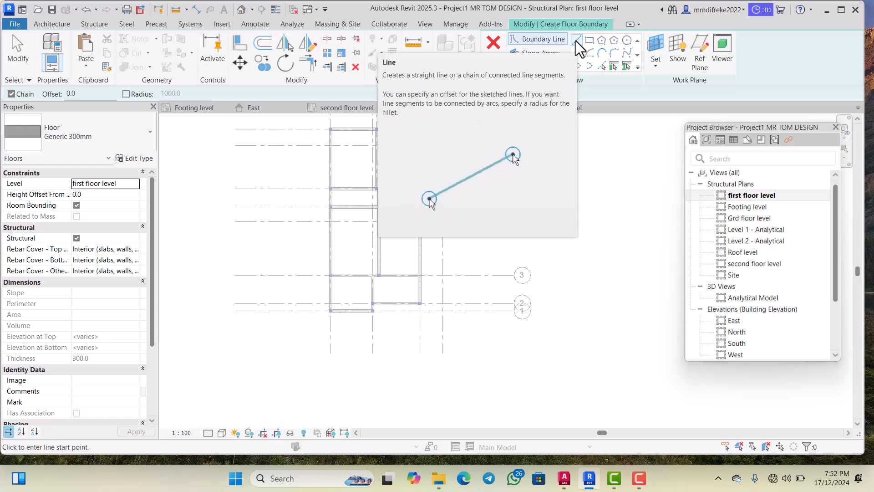
key("Escape")
scroll(400, 201, "up", 6)
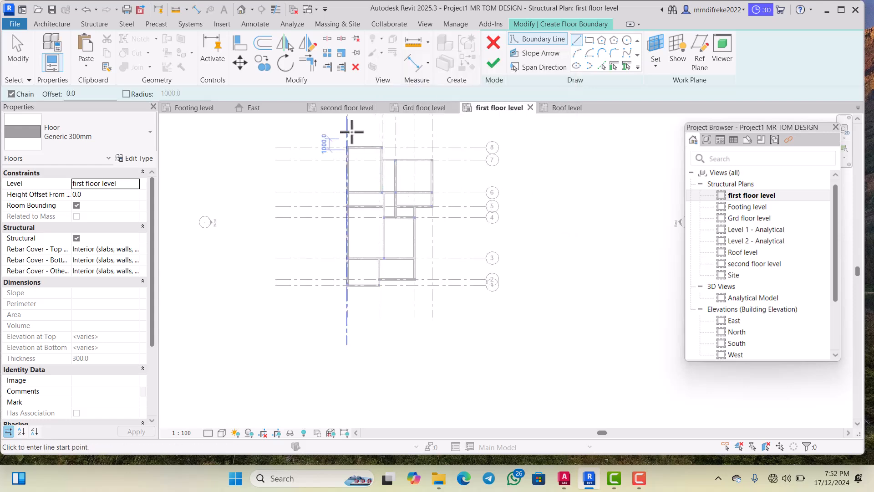
scroll(347, 167, "up", 2)
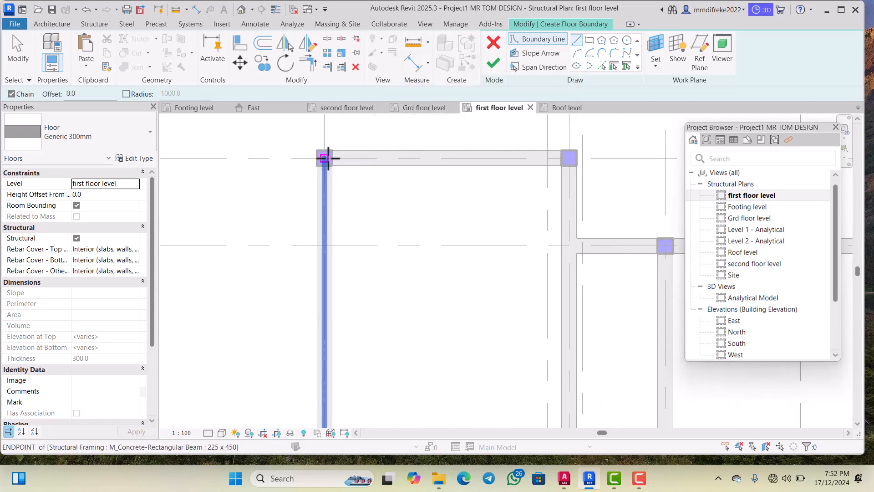
left_click(324, 157)
scroll(459, 164, "down", 1)
scroll(550, 157, "up", 2)
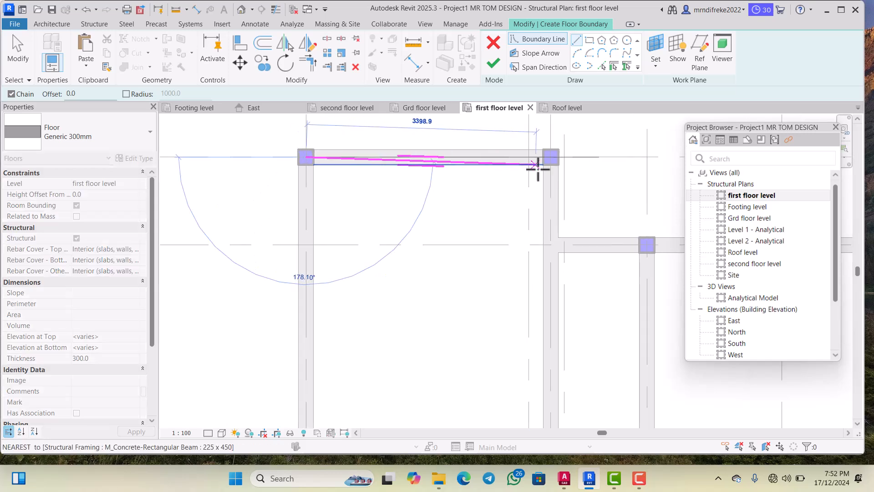
left_click(550, 157)
scroll(549, 164, "down", 2)
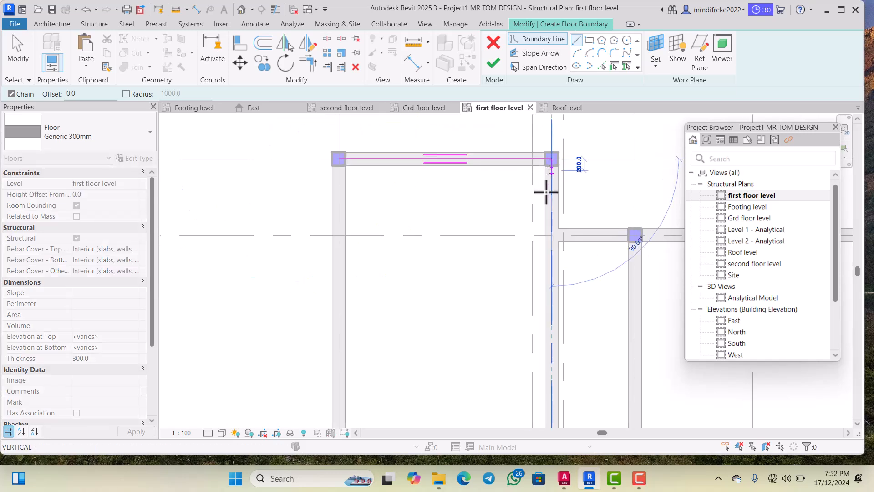
Step: Continue the floor boundary about 1300 mm down to grid 7 and along the grid 7 beam to its outer corner column
left_click(553, 233)
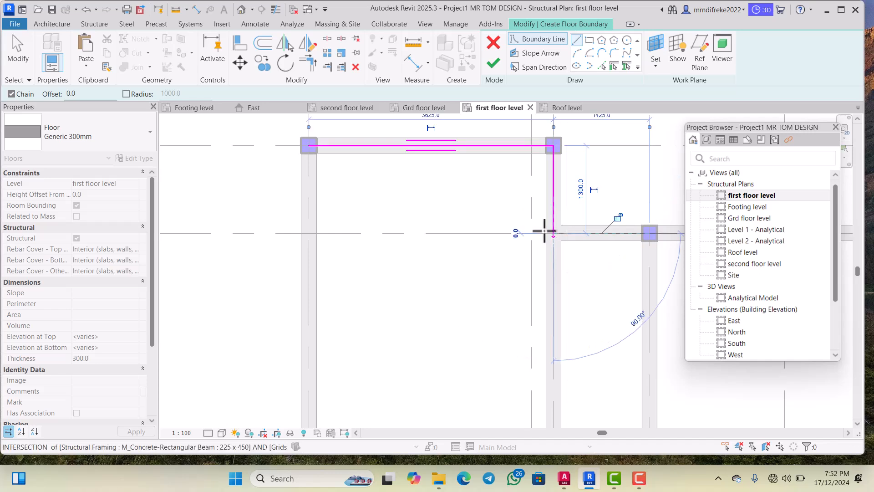
scroll(548, 231, "down", 2)
scroll(537, 231, "down", 4)
scroll(560, 229, "up", 2)
scroll(546, 225, "down", 3)
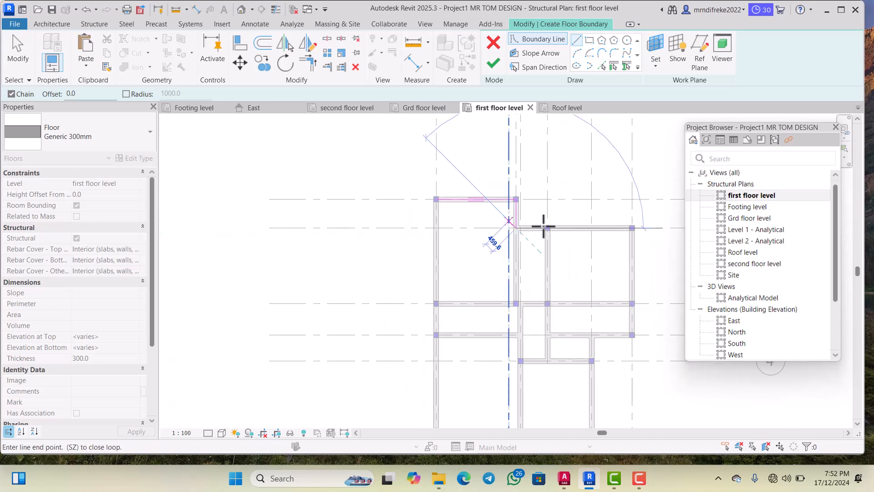
scroll(629, 227, "up", 2)
scroll(624, 227, "up", 5)
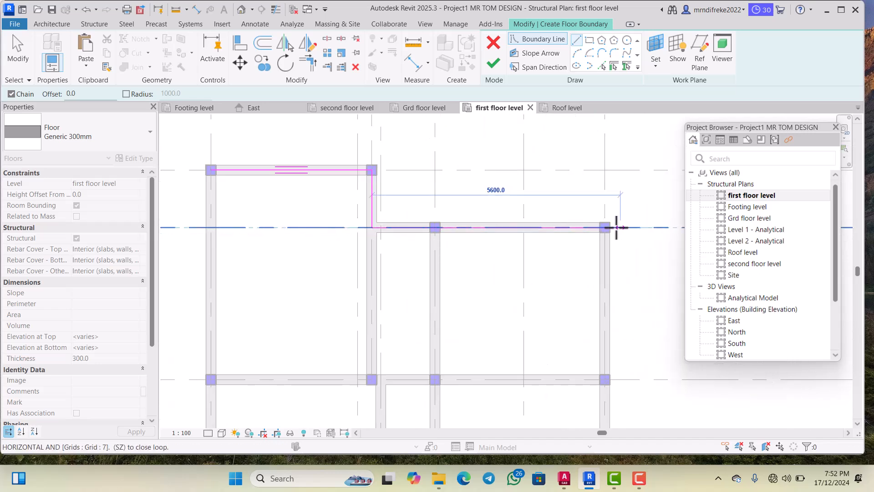
scroll(592, 225, "down", 3)
left_click(592, 225)
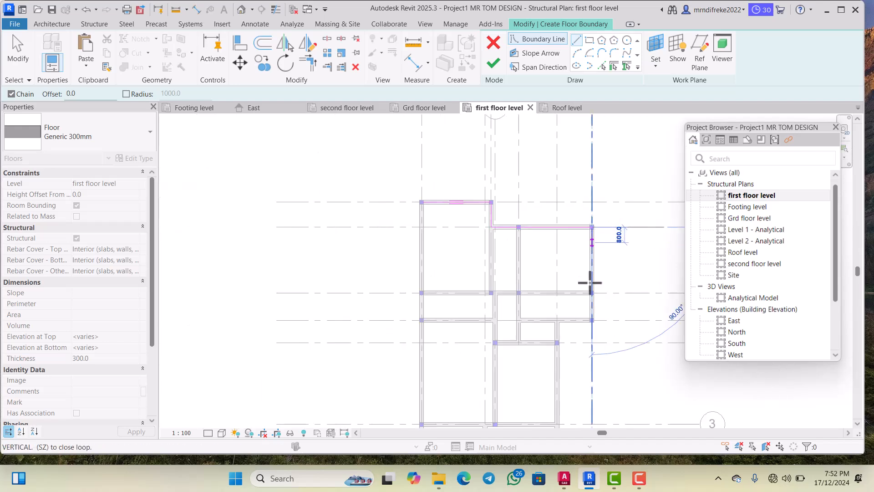
Step: Draw the outer boundary line about 4850 mm from grid 7 to the corner column on grid 5 and end the line chain
scroll(593, 296, "up", 1)
scroll(593, 314, "up", 4)
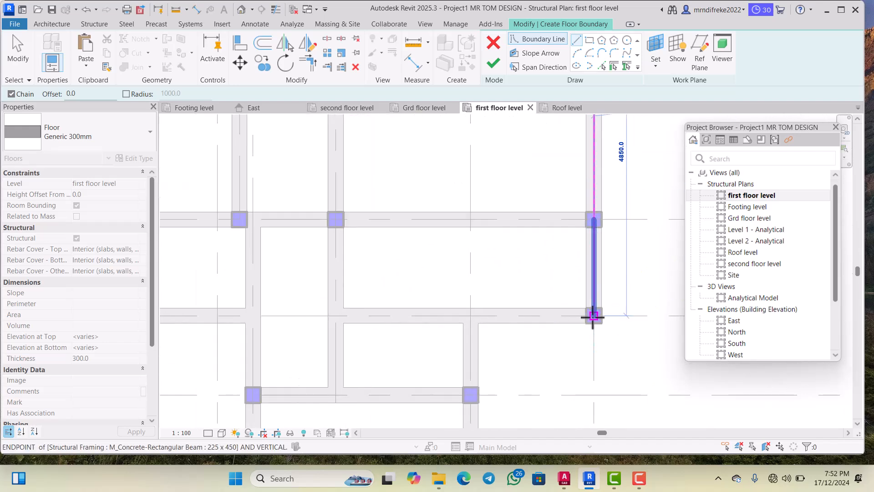
left_click(594, 318)
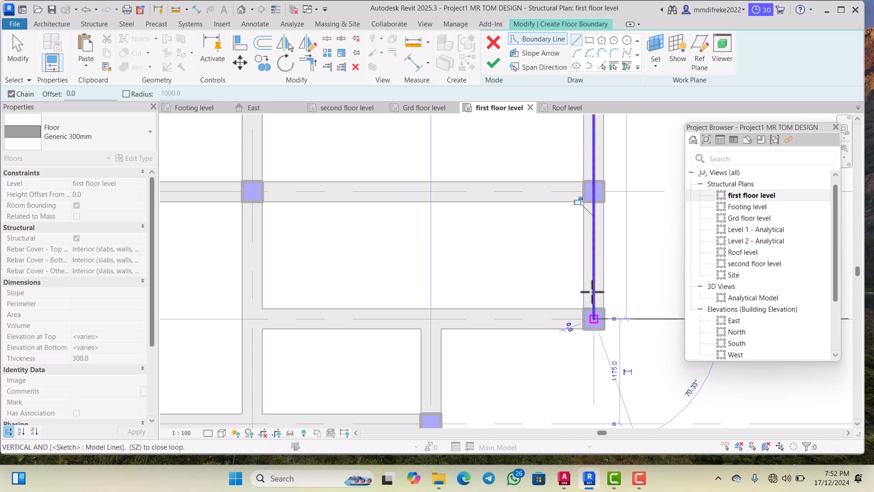
scroll(592, 291, "down", 1)
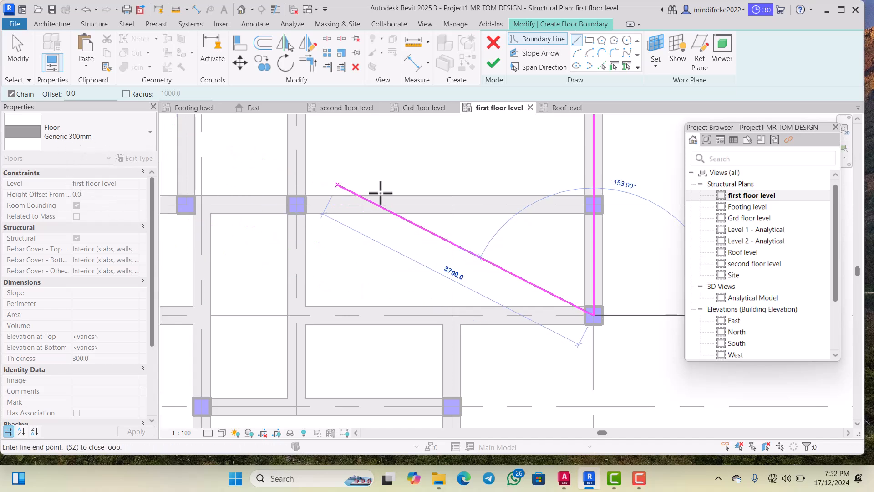
key("Escape")
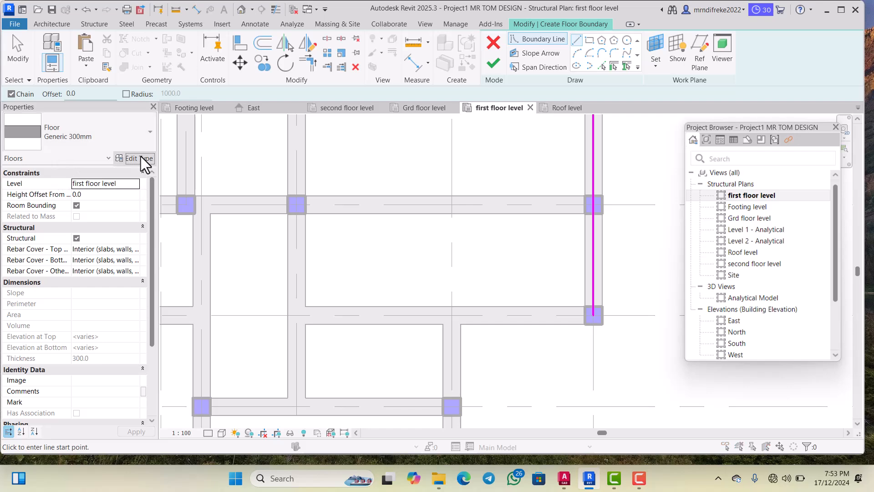
Step: Duplicate the Generic 300mm floor type under the name 150
left_click(141, 157)
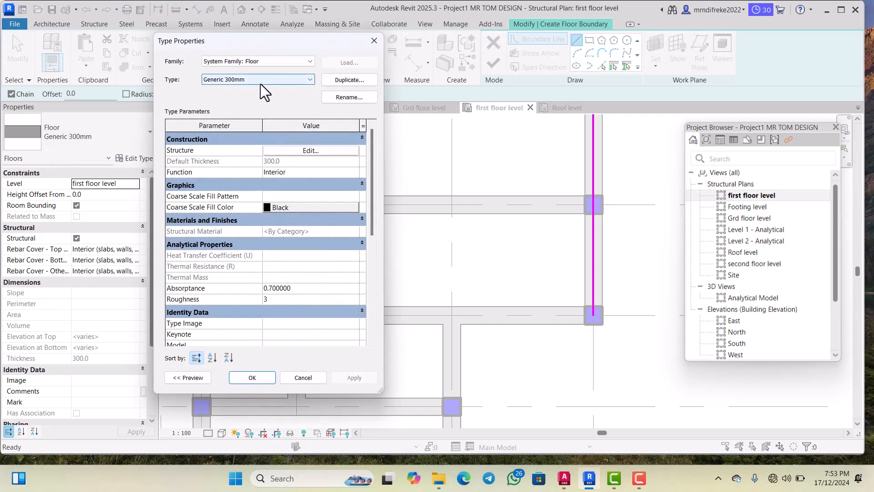
left_click(340, 79)
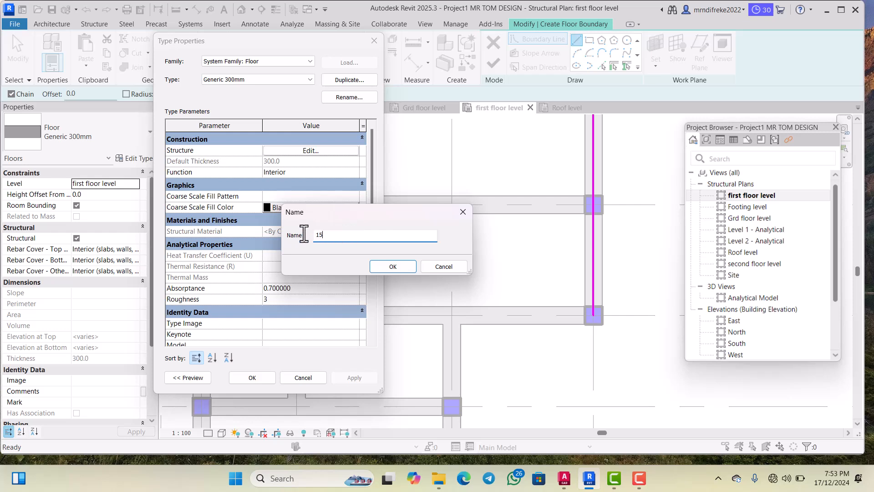
left_click(393, 267)
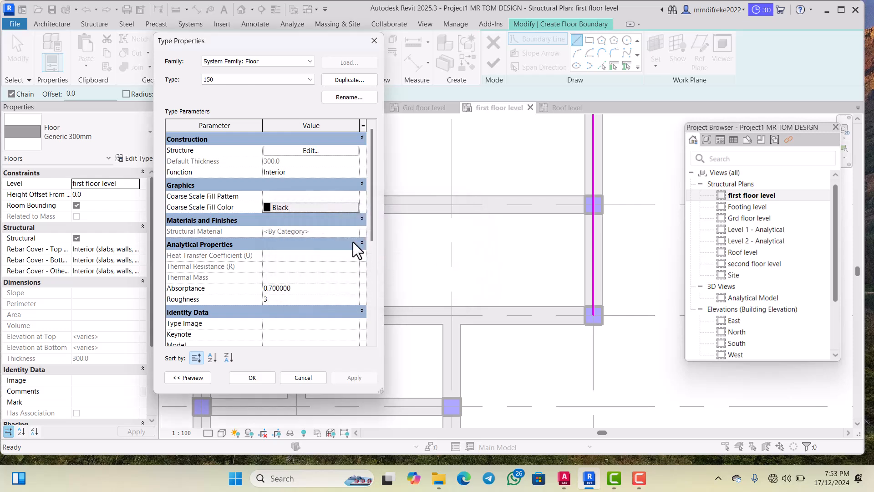
Step: Set the structure layer thickness of floor type 150 to 150 mm and apply the type changes
left_click(311, 150)
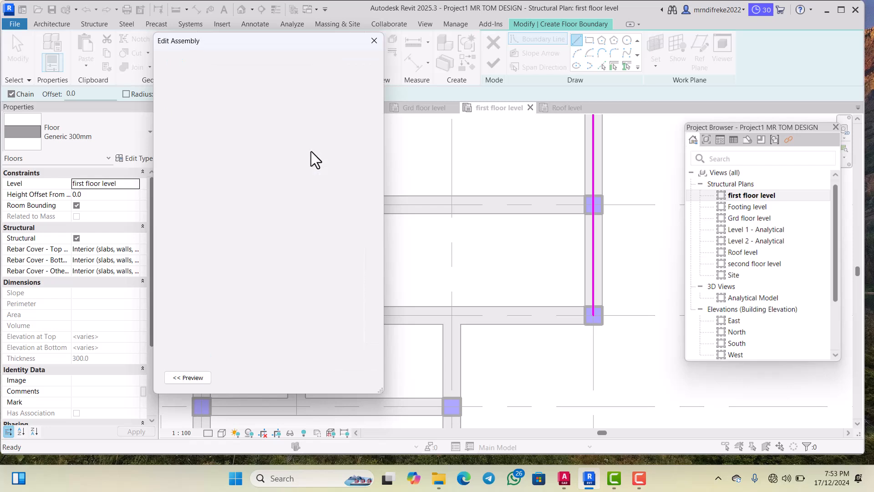
left_click(285, 176)
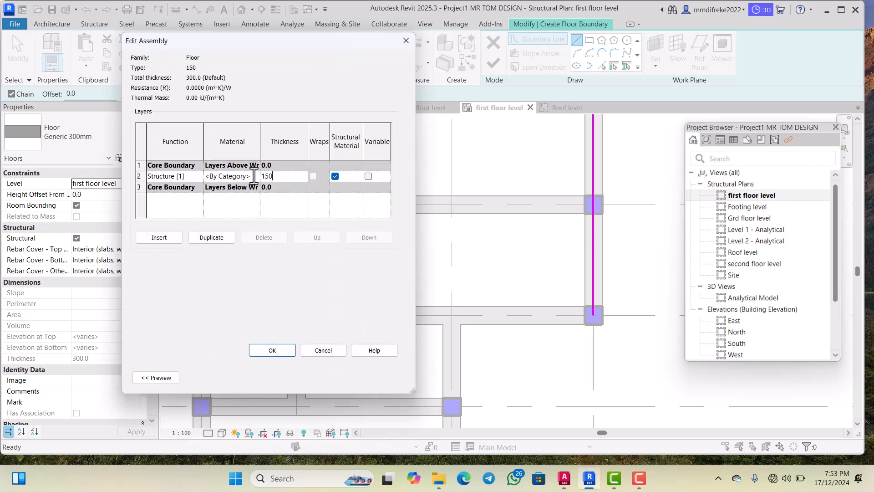
left_click(285, 351)
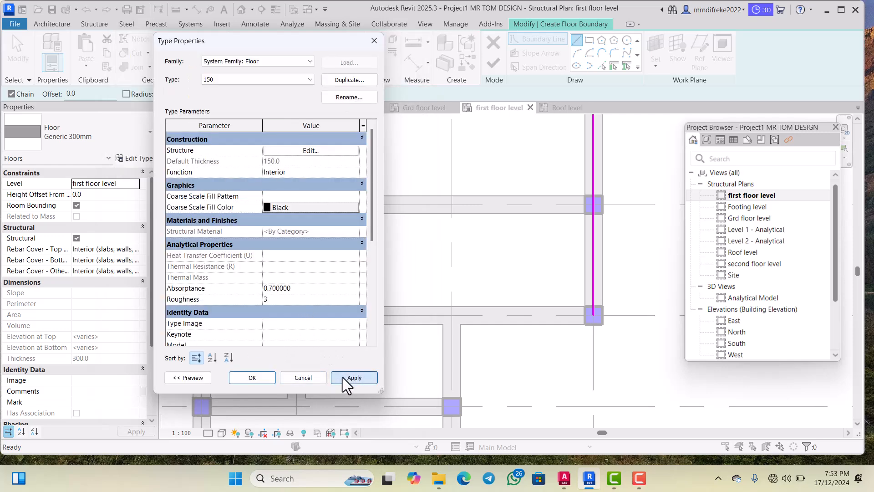
left_click(343, 378)
left_click(245, 380)
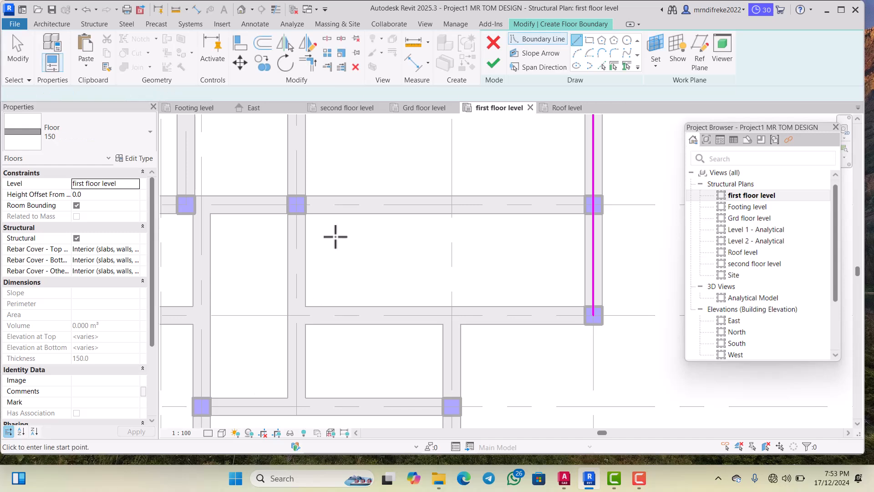
Step: Try to continue the floor boundary about 1825 mm along the grid 5 beam from the outer corner column
scroll(358, 221, "down", 4)
scroll(442, 250, "up", 3)
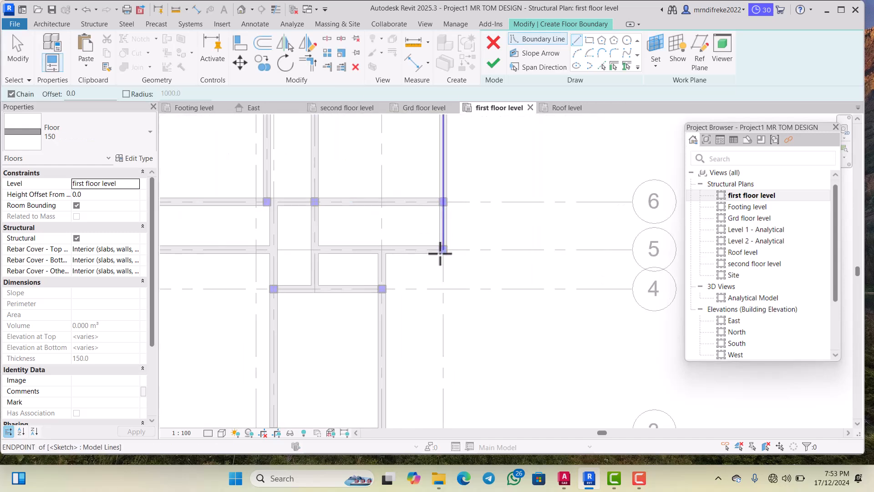
scroll(445, 255, "up", 1)
left_click(446, 240)
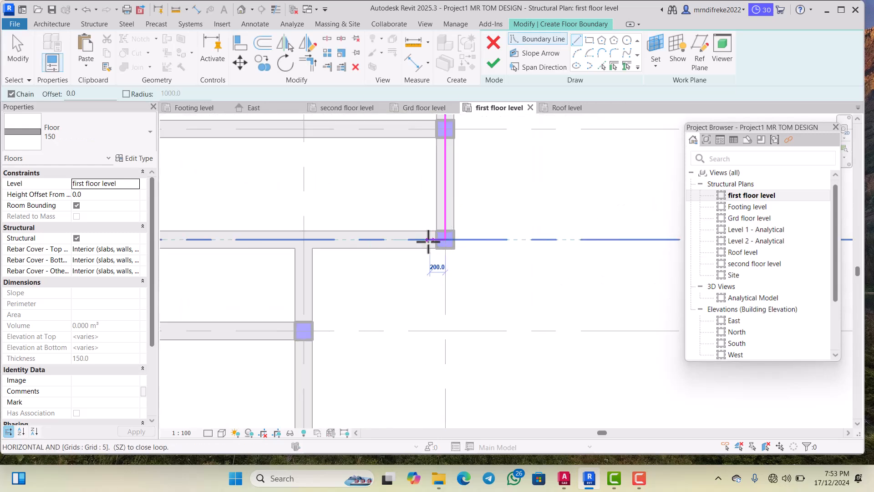
scroll(422, 240, "down", 2)
scroll(396, 244, "up", 1)
scroll(373, 243, "up", 1)
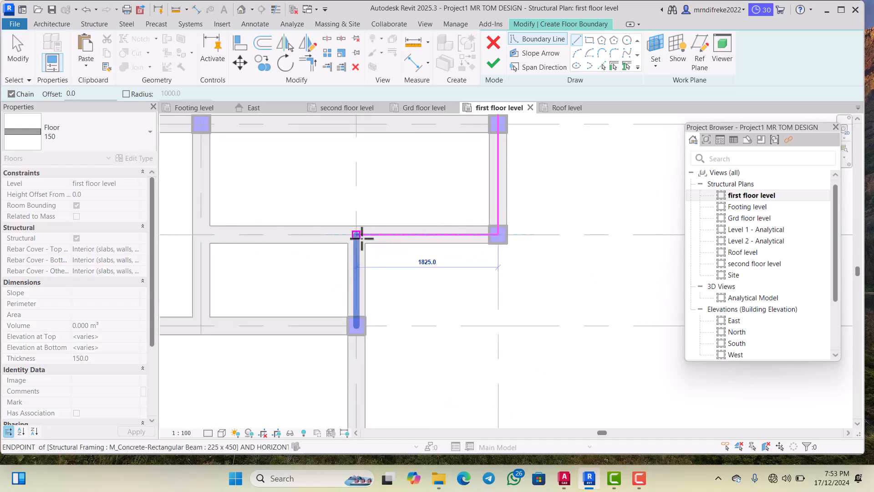
left_click(356, 234)
Step: Try to extend the boundary about 7650 mm from grid 5 down to the column on grid 2, ending the line chain
scroll(357, 239, "down", 3)
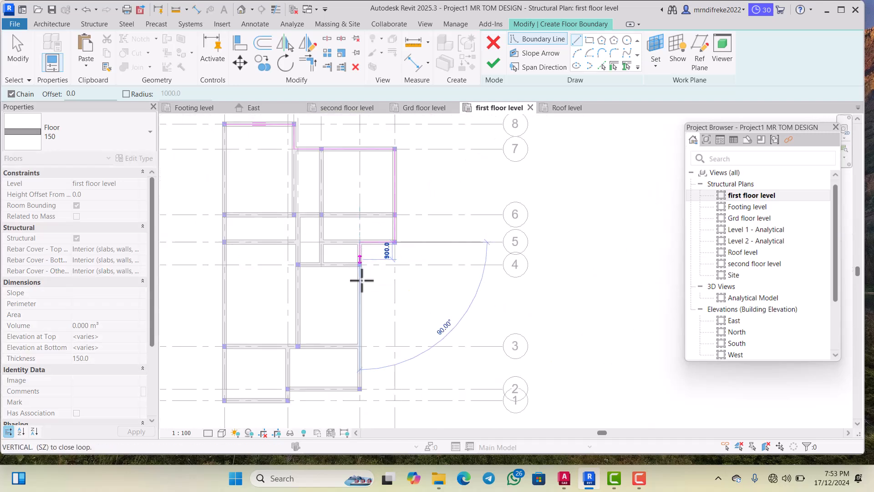
scroll(360, 331, "up", 3)
scroll(359, 366, "down", 1)
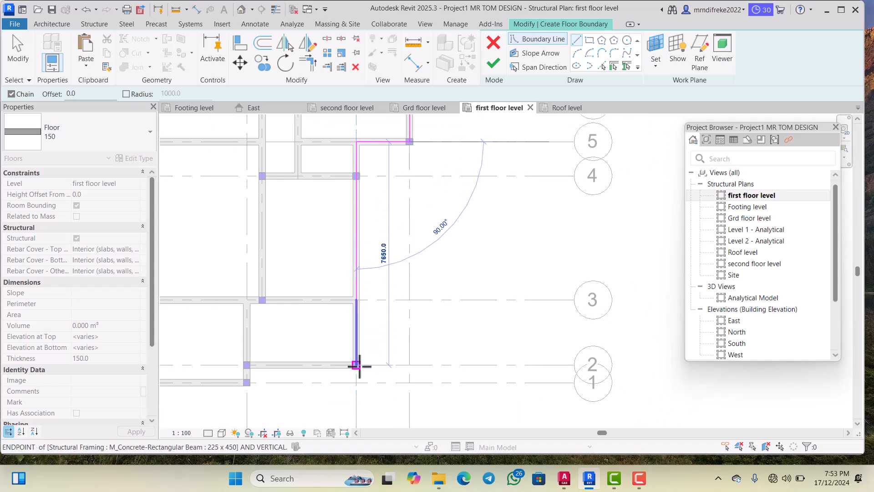
scroll(354, 365, "up", 3)
scroll(348, 332, "up", 1)
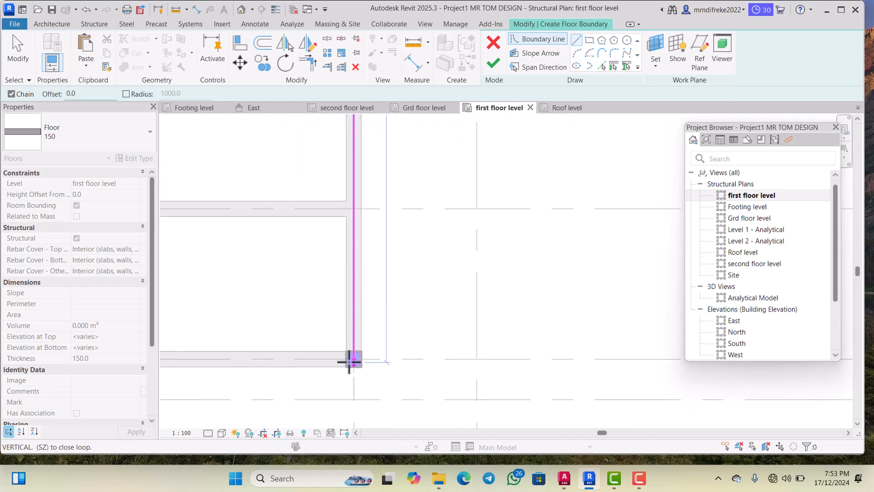
left_click(354, 357)
scroll(400, 327, "down", 3)
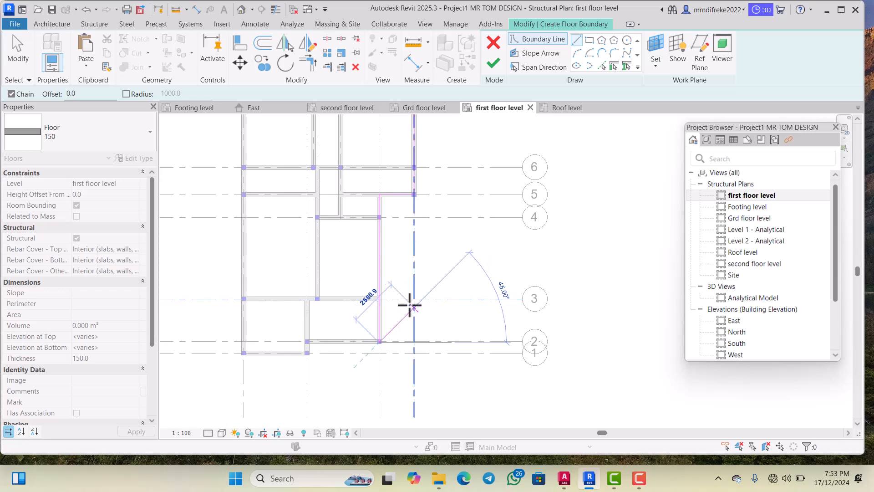
key("Escape")
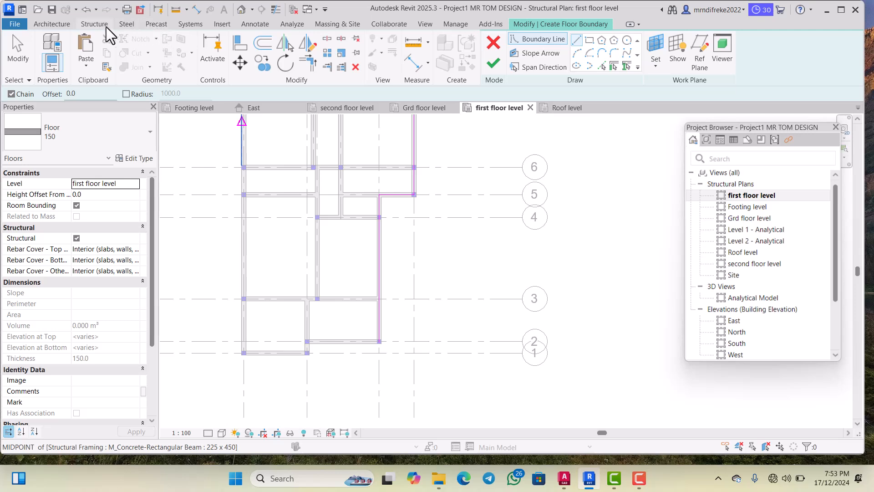
Step: Undo the last two floor boundary lines, back to the outer corner column on grid 5
left_click(88, 9)
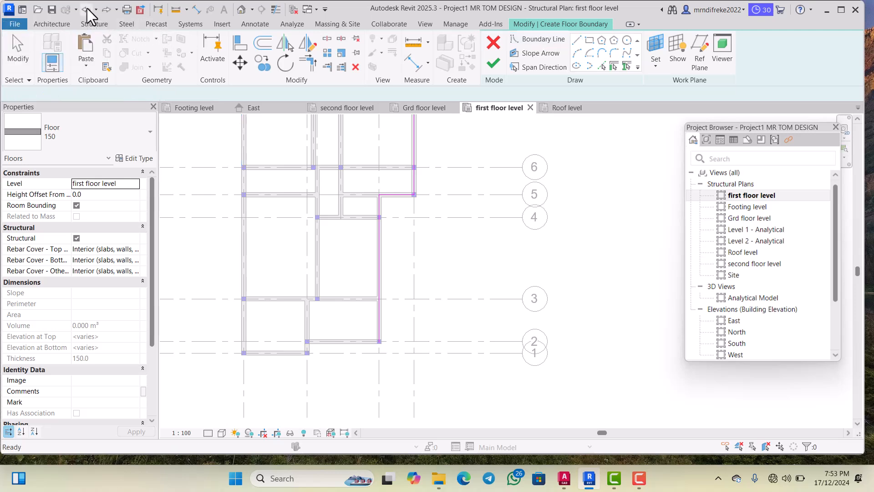
left_click(88, 9)
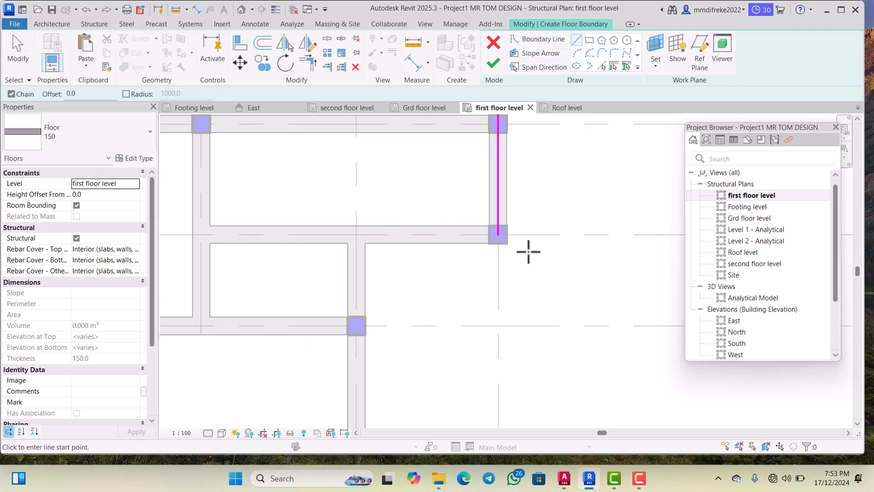
scroll(532, 252, "down", 4)
scroll(514, 231, "up", 2)
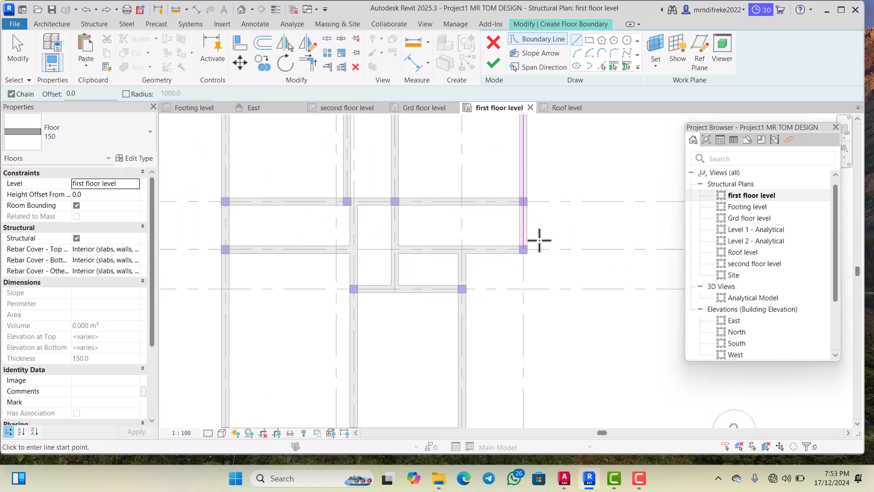
scroll(539, 238, "down", 3)
scroll(531, 267, "up", 2)
scroll(528, 241, "up", 2)
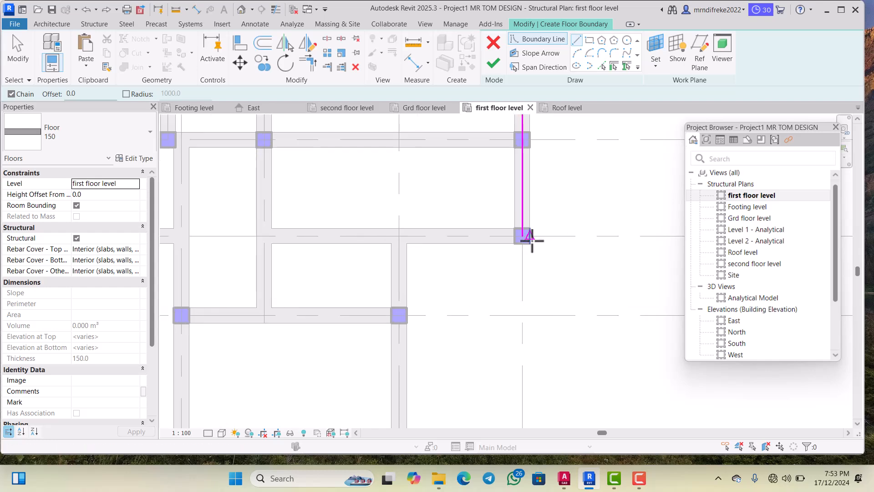
Step: Continue the floor boundary from the outer corner column along grid 5 to grid E, and down grid E to grid 3
left_click(526, 238)
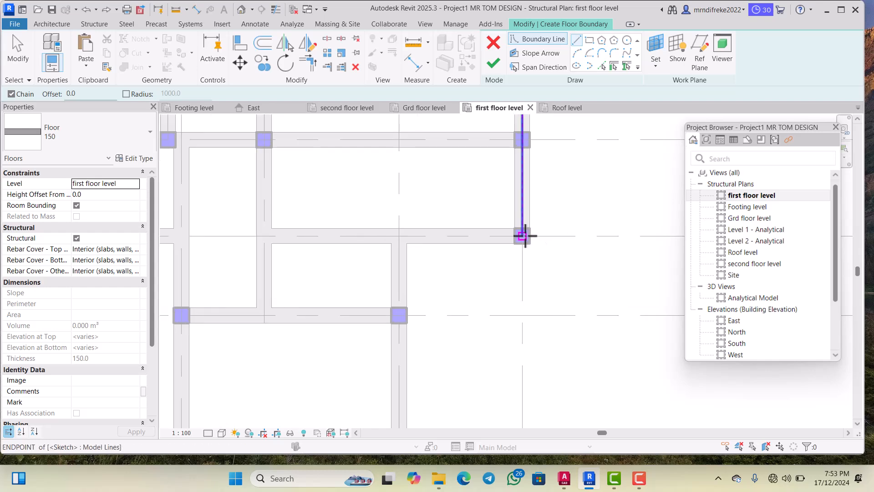
left_click(400, 235)
scroll(400, 236, "down", 3)
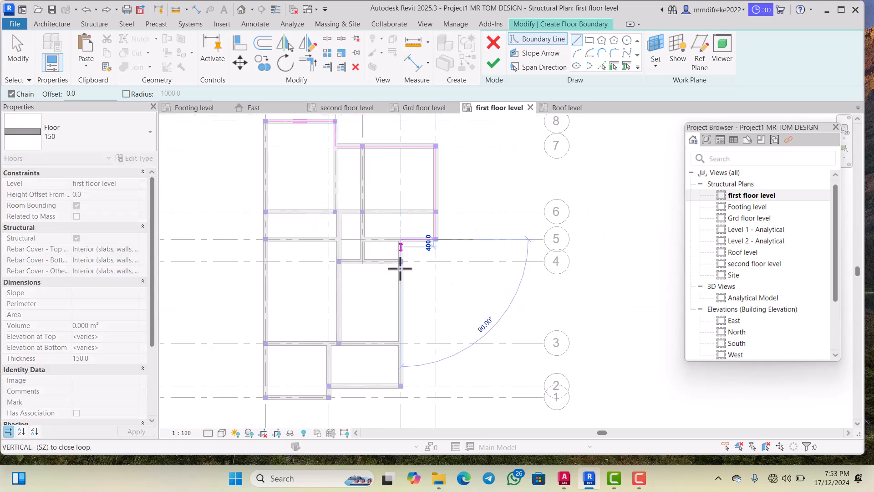
scroll(400, 269, "up", 4)
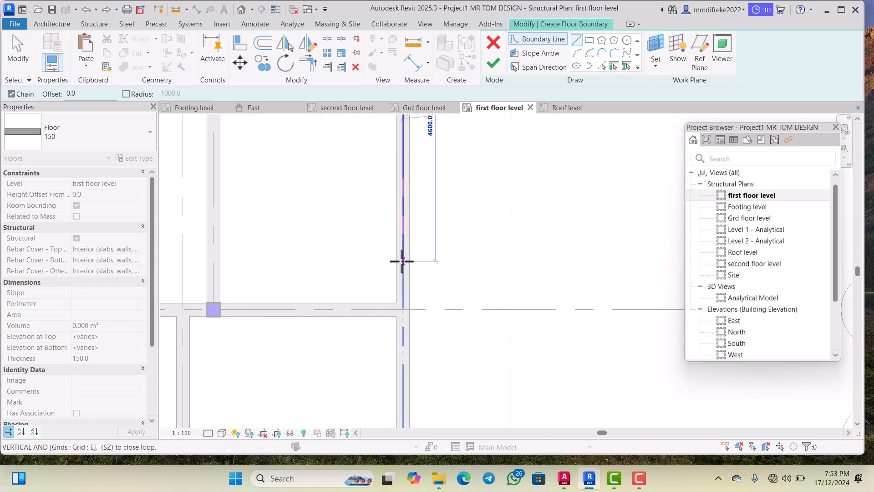
left_click(403, 310)
Step: Extend the boundary along grid 3 to grid B, and about 2825 mm down grid B to the column on grid 1
scroll(406, 300, "down", 3)
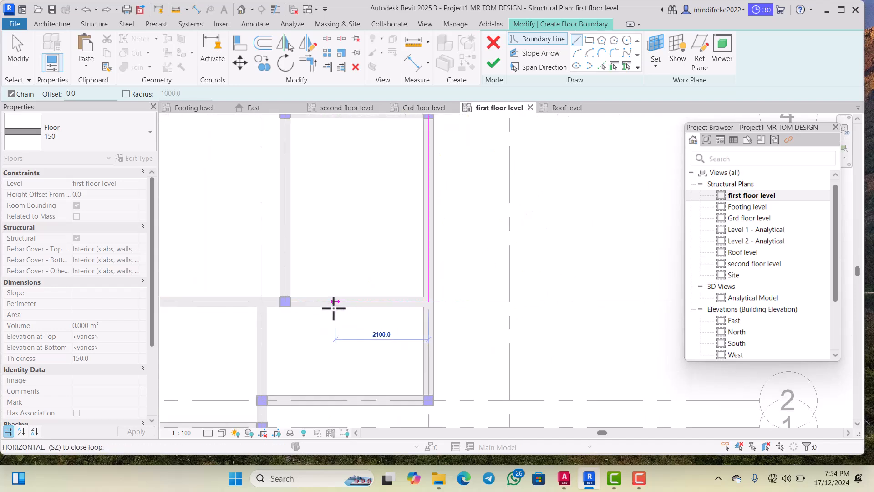
scroll(326, 285, "up", 3)
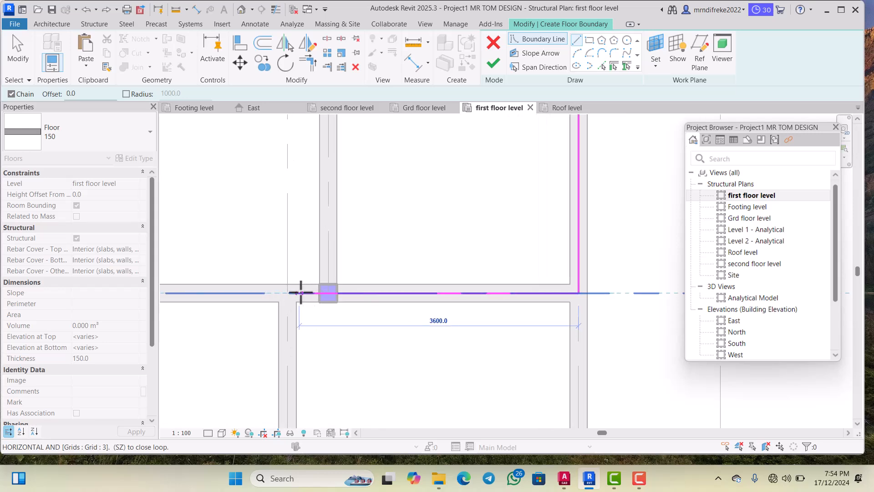
left_click(288, 293)
scroll(288, 274, "down", 3)
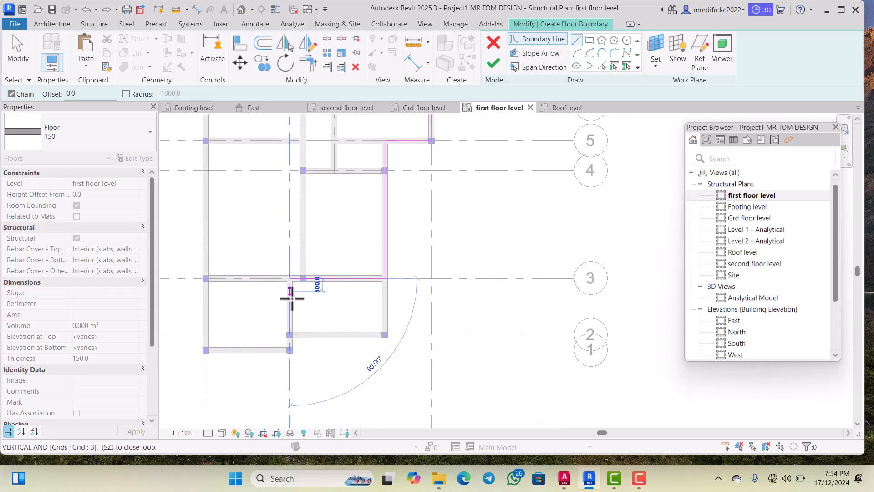
scroll(291, 328, "up", 1)
scroll(290, 354, "up", 2)
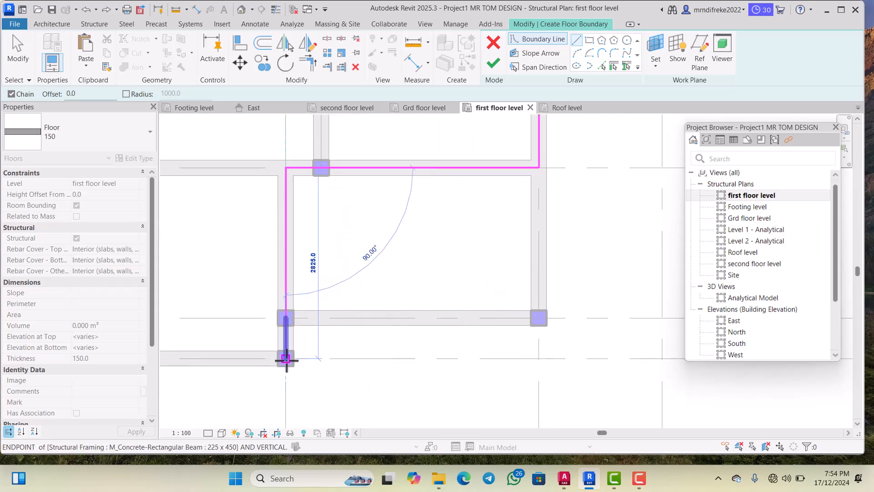
left_click(288, 359)
Step: Close the floor boundary with a line about 3300 mm along grid 1 to grid A and a line up grid A to grid 8
scroll(289, 359, "down", 2)
scroll(289, 351, "up", 4)
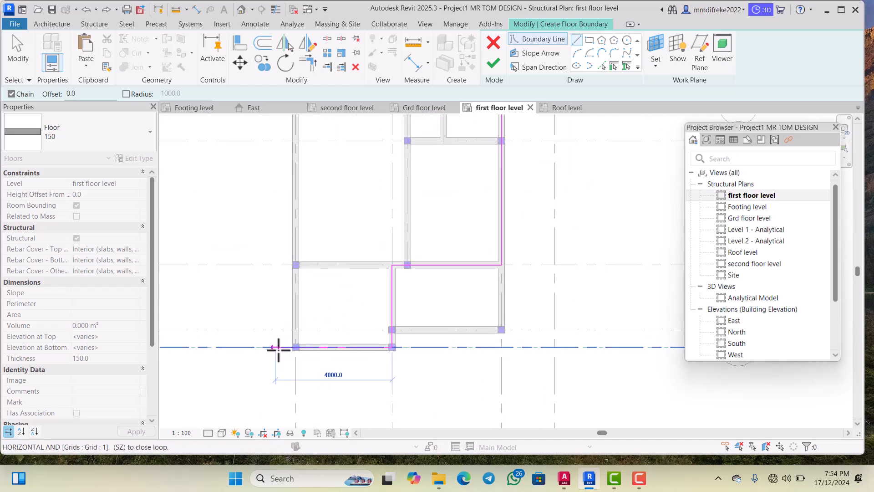
scroll(317, 347, "up", 3)
left_click(275, 345)
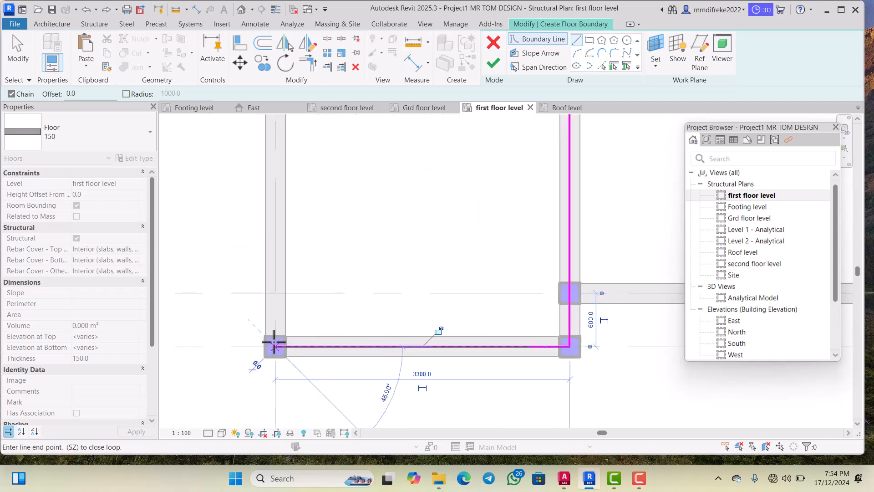
scroll(275, 340, "down", 5)
scroll(275, 340, "down", 3)
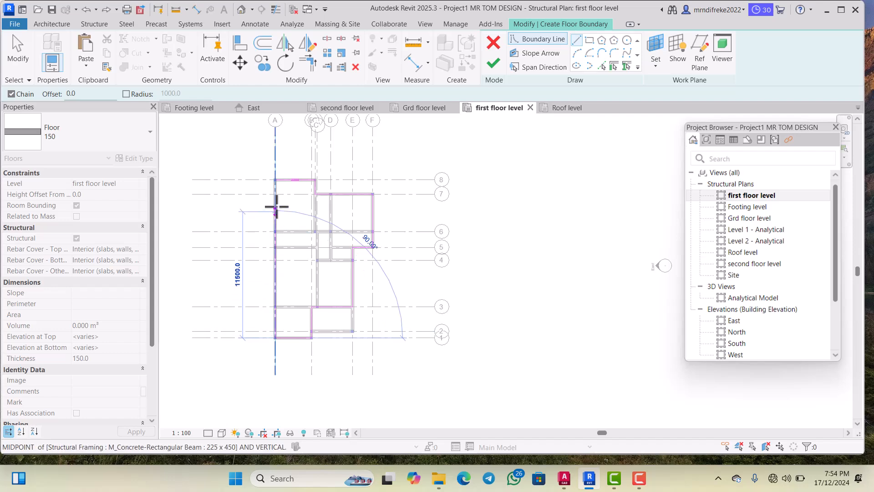
scroll(286, 171, "up", 4)
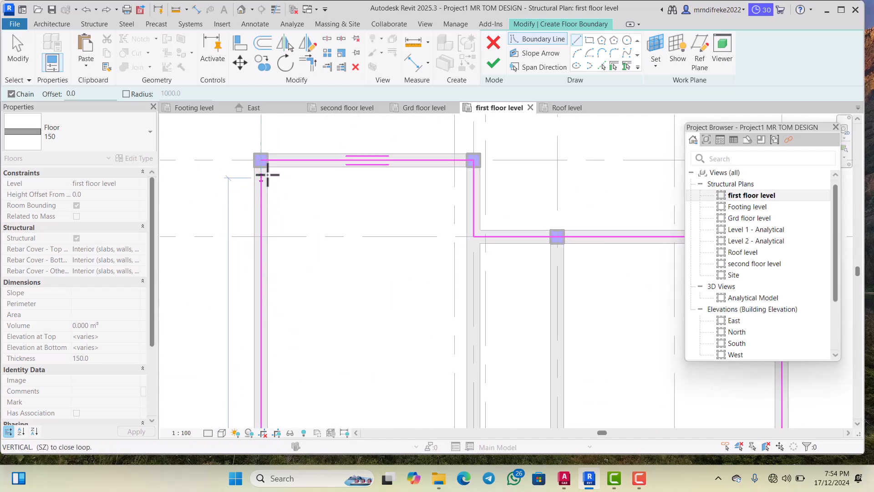
left_click(262, 160)
scroll(265, 162, "down", 3)
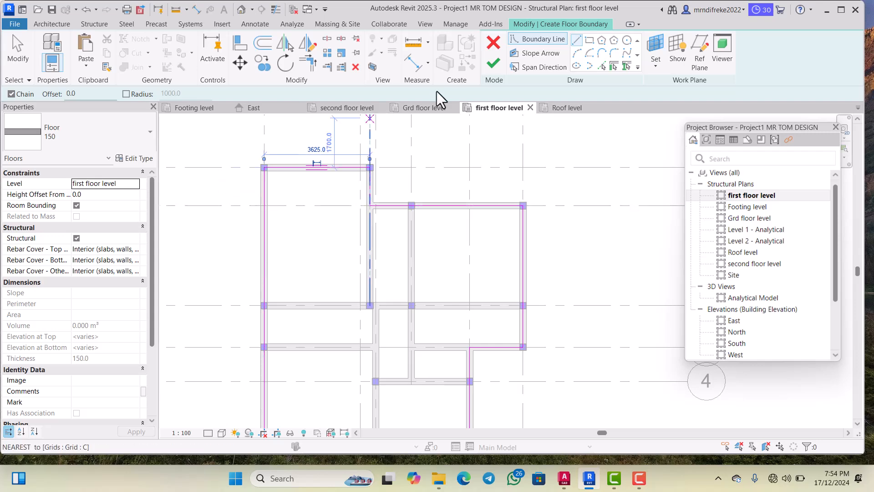
Step: Finish the boundary sketch to create the 150 mm slab at first floor level
left_click(501, 63)
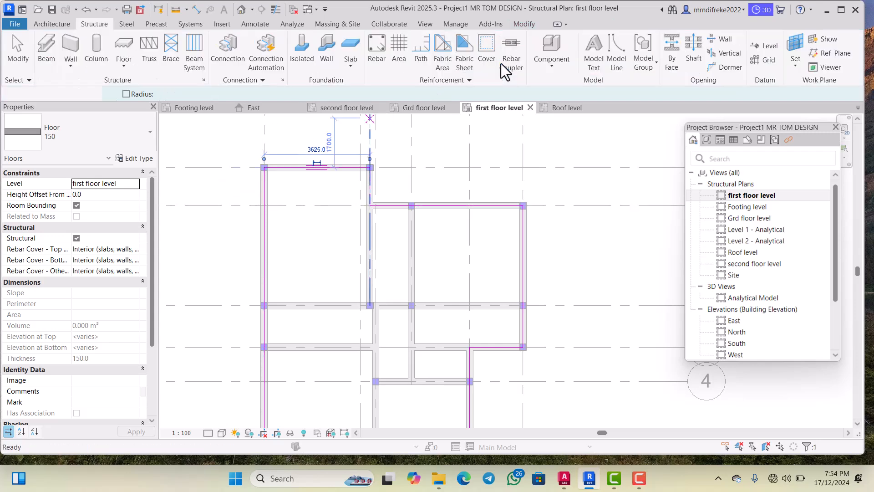
scroll(462, 191, "down", 5)
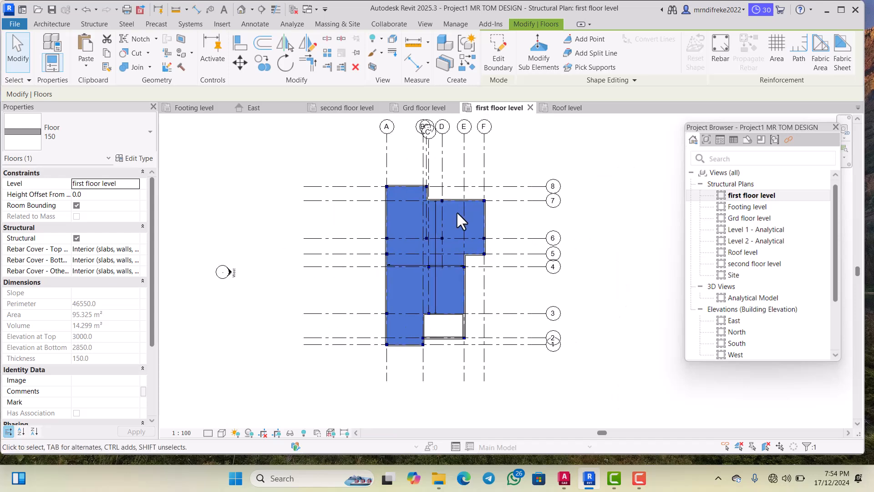
scroll(453, 293, "up", 4)
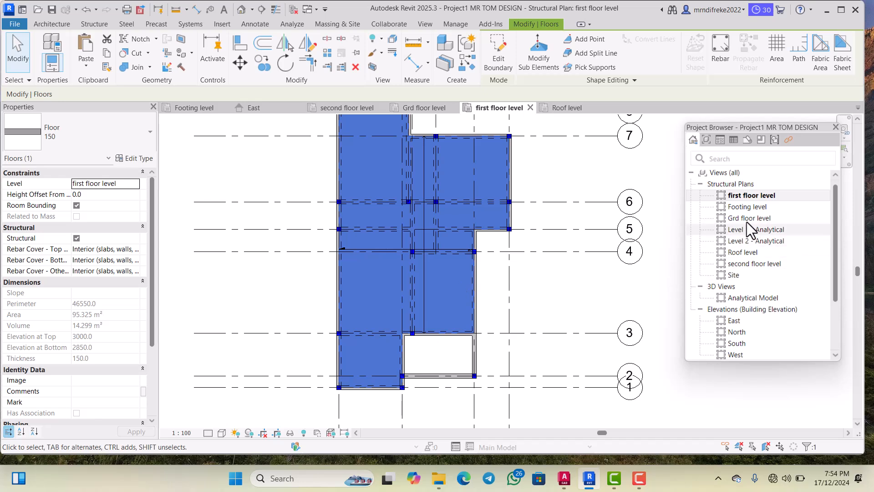
Step: Open the second floor level structural plan
left_click(736, 264)
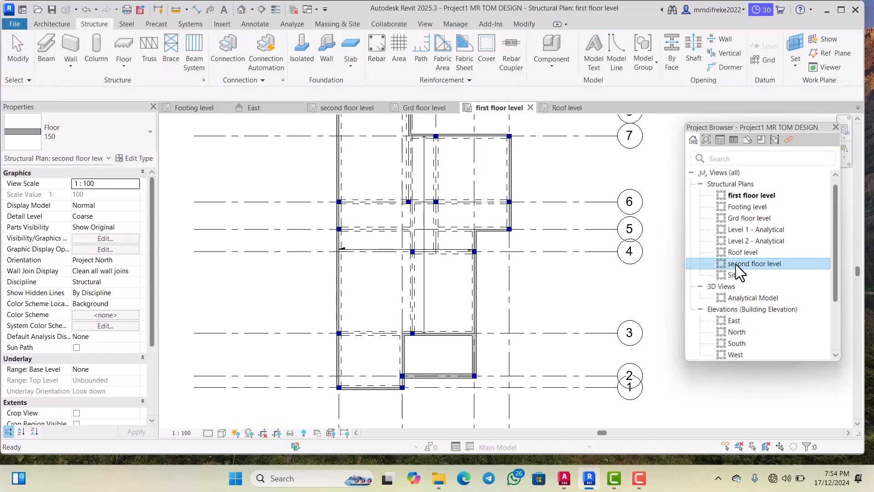
double_click(736, 264)
scroll(462, 287, "down", 6)
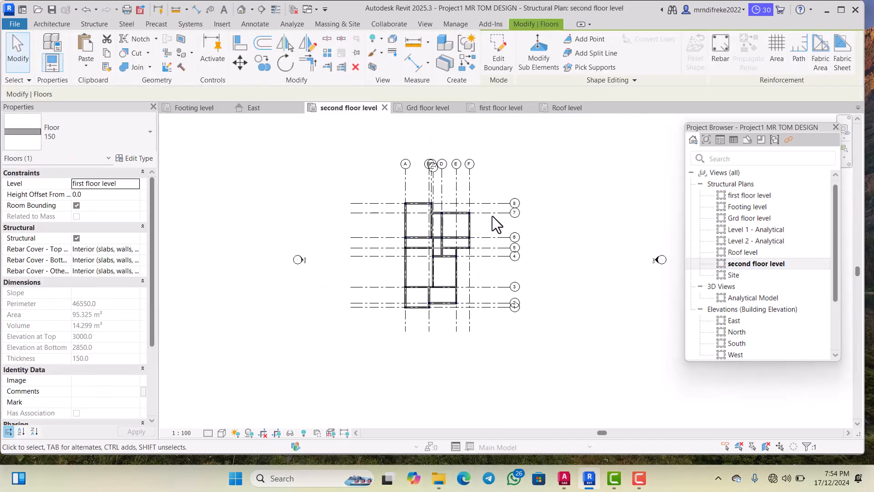
Step: Start a structural floor of type 150 and draw its first boundary line about 3625 mm along grid 8 from the grid A column
left_click(110, 26)
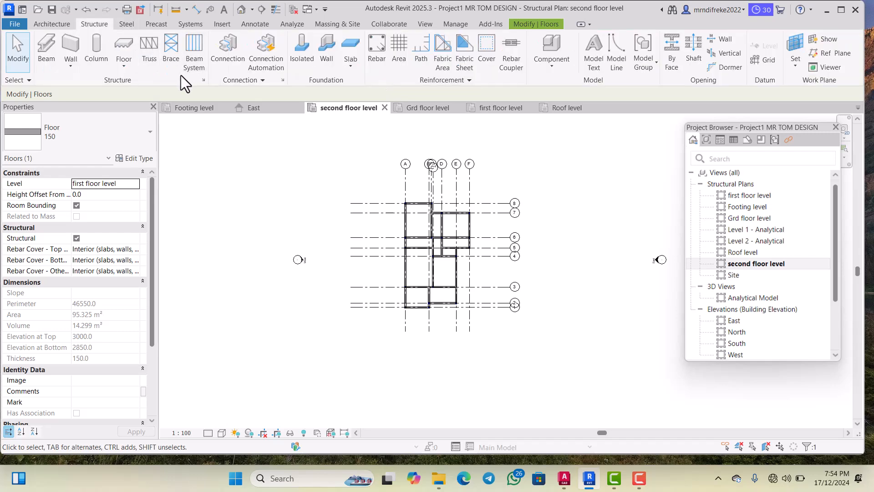
left_click(119, 61)
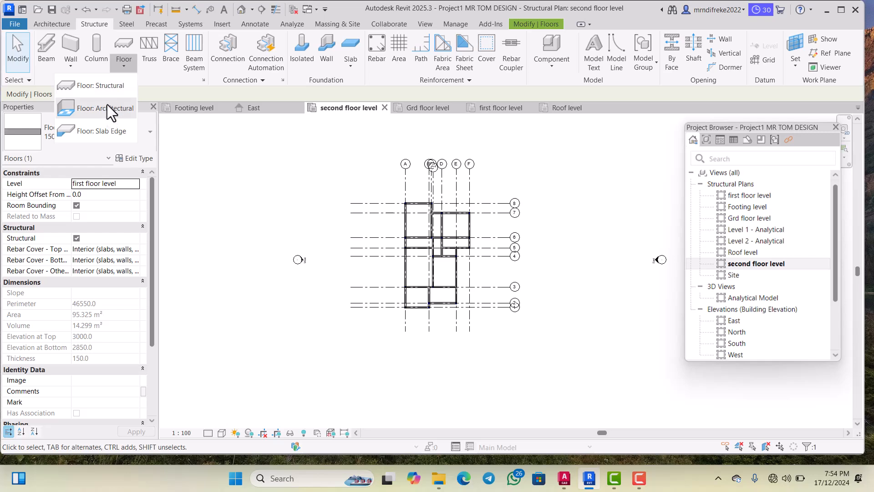
left_click(113, 87)
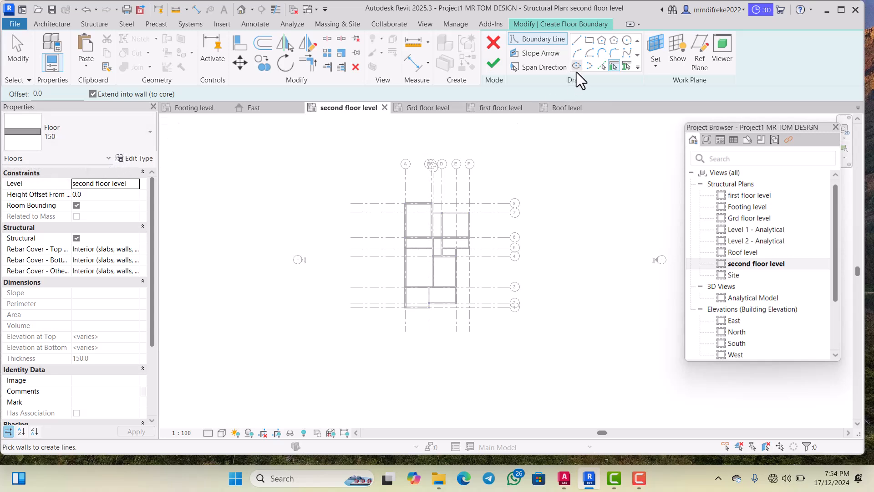
left_click(528, 40)
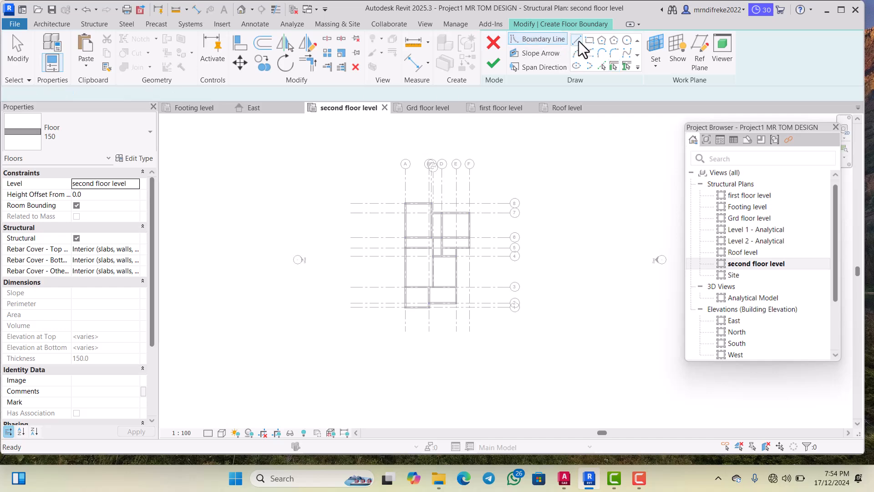
scroll(427, 200, "up", 4)
left_click(377, 204)
scroll(398, 210, "up", 6)
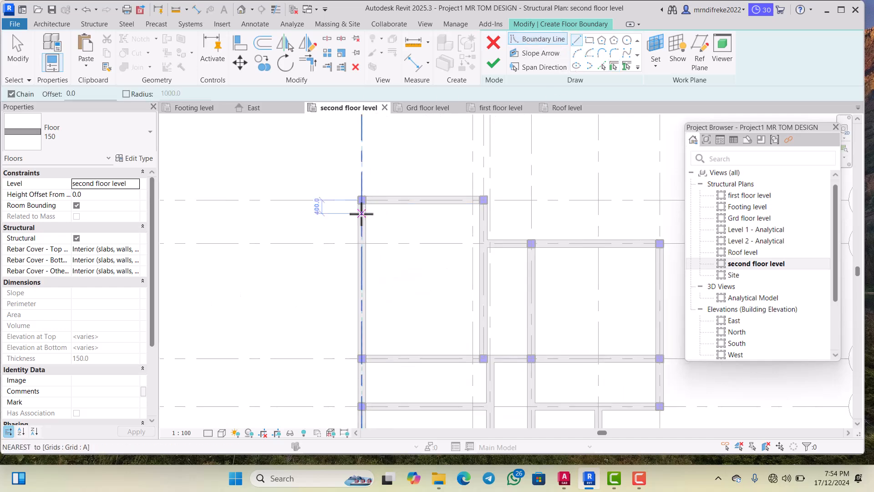
left_click(349, 187)
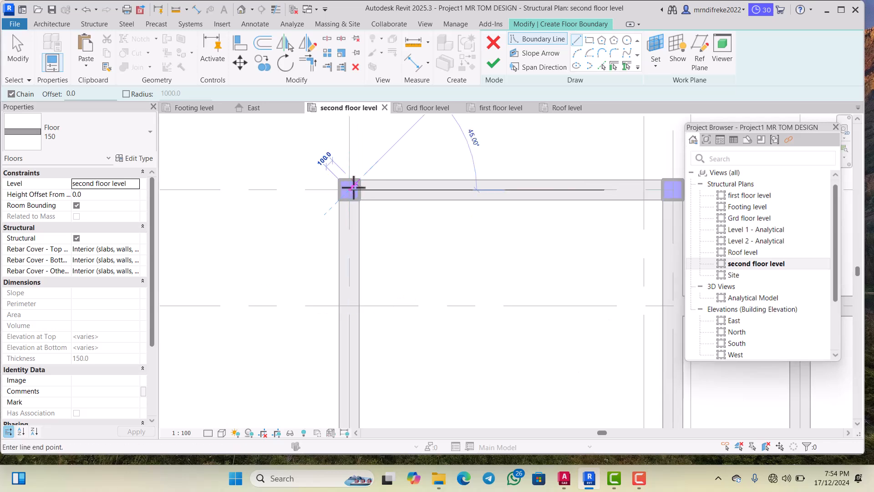
scroll(361, 190, "down", 4)
scroll(566, 190, "up", 3)
left_click(542, 192)
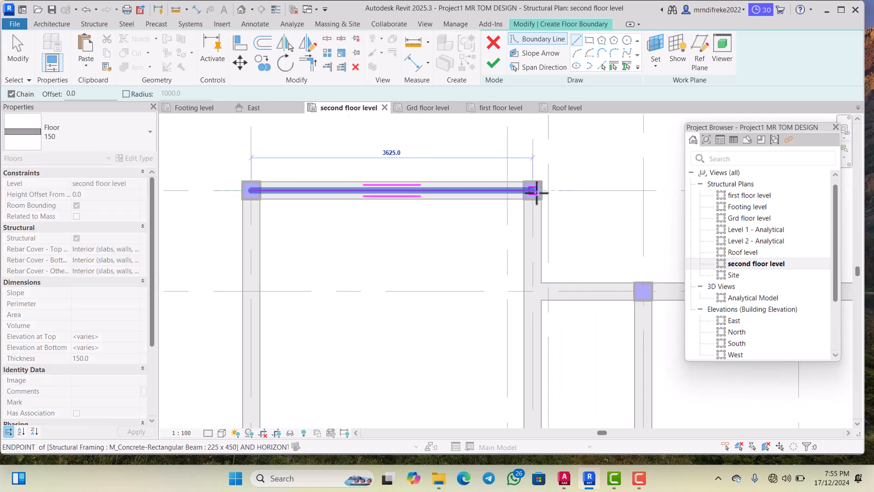
Step: Extend the boundary about 1300 mm down to grid 7 and about 5250 mm along grid 7 to the column on grid F
scroll(540, 195, "down", 4)
scroll(532, 219, "up", 6)
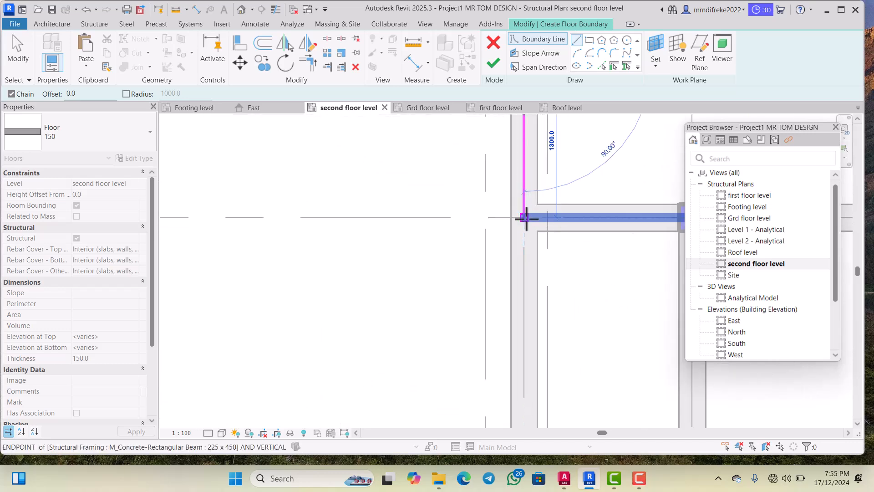
left_click(524, 218)
scroll(526, 219, "down", 5)
scroll(634, 225, "up", 2)
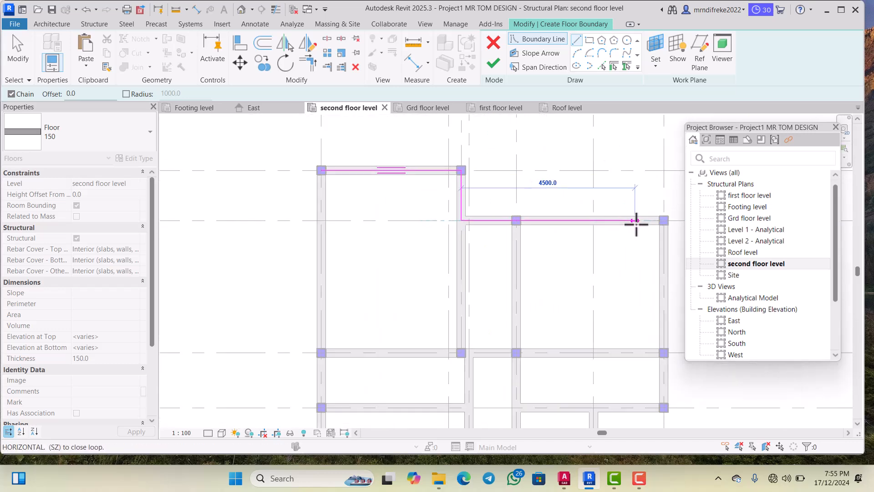
scroll(614, 220, "up", 4)
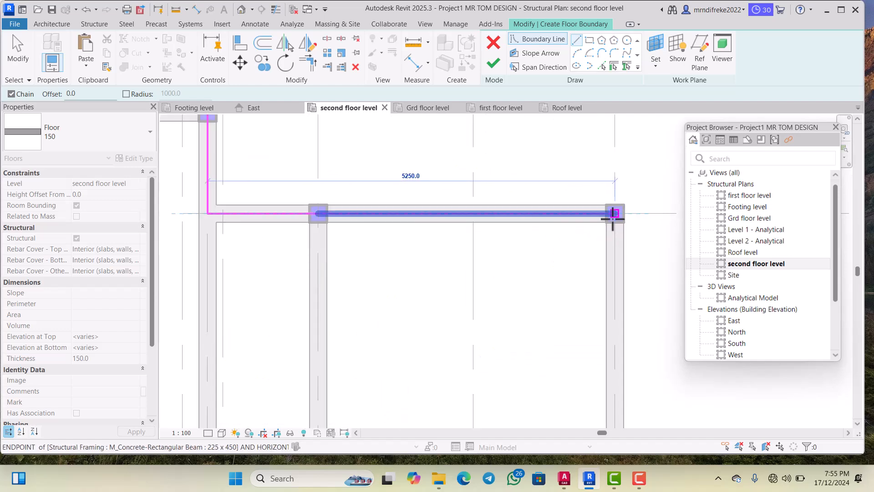
left_click(613, 213)
Step: Extend the boundary about 4850 mm down grid F to grid 5 and about 1825 mm along grid 5 to grid E
scroll(613, 214, "down", 5)
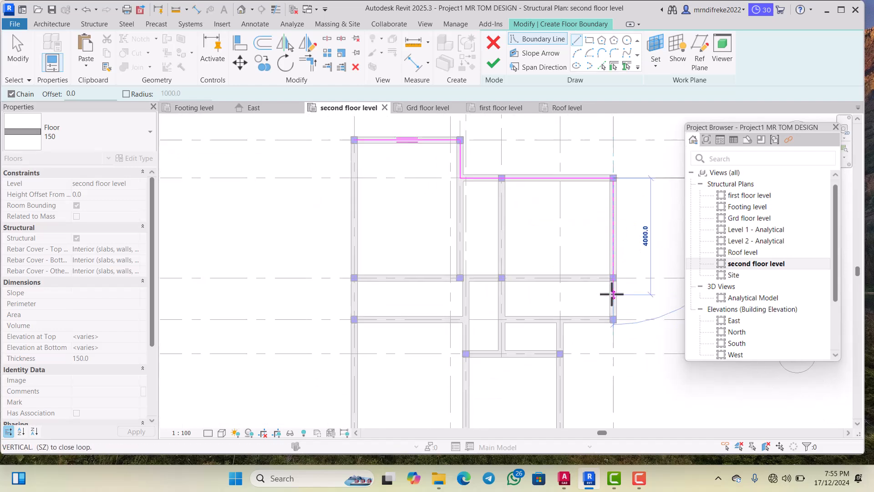
scroll(613, 294, "up", 5)
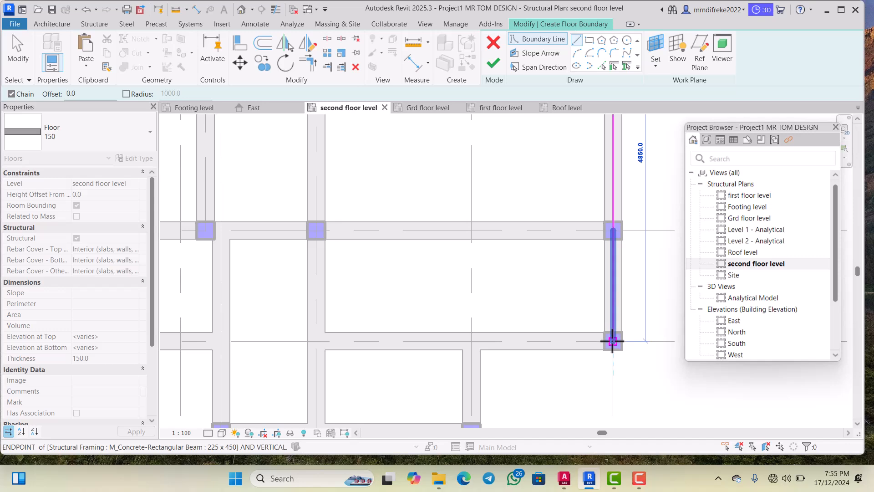
left_click(613, 341)
scroll(605, 219, "down", 3)
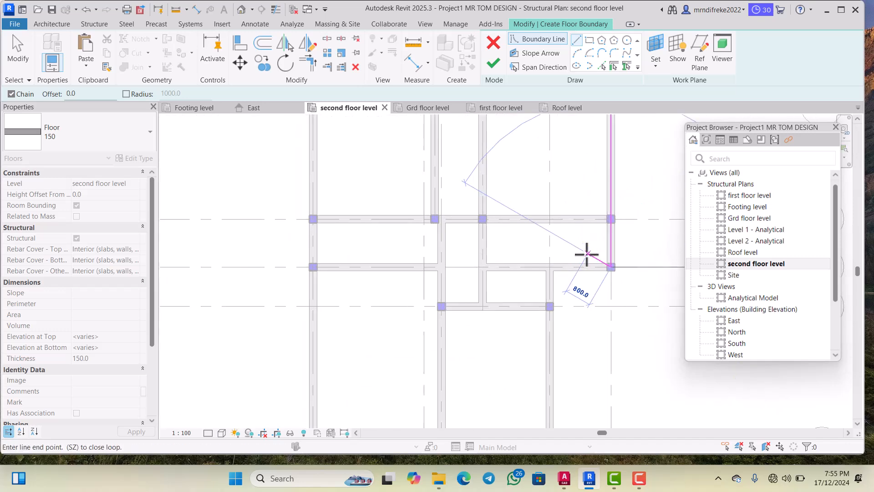
scroll(538, 269, "up", 3)
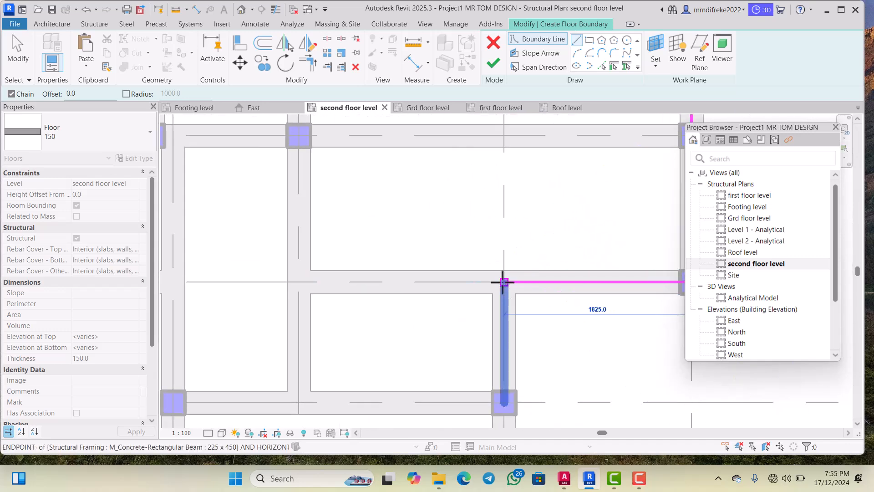
left_click(504, 282)
Step: Extend the boundary about 5425 mm down grid E to grid 3 and along grid 3 to grid B
scroll(504, 246, "down", 5)
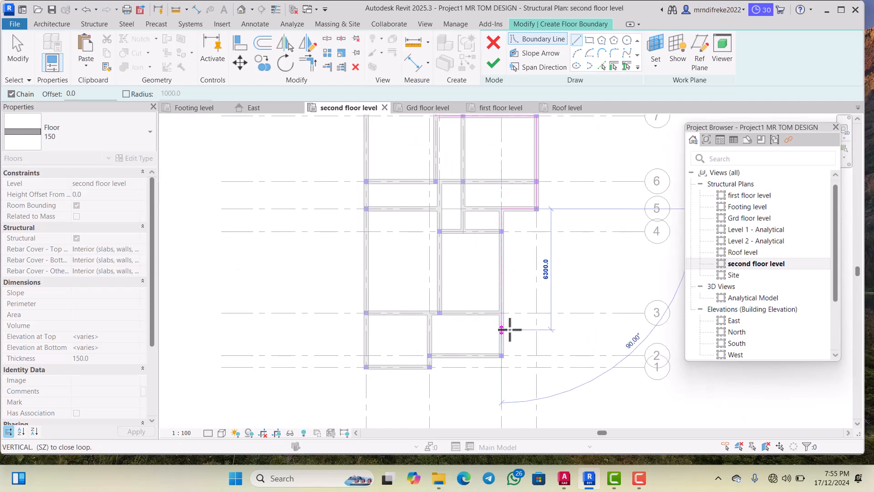
scroll(510, 329, "up", 3)
scroll(501, 309, "up", 2)
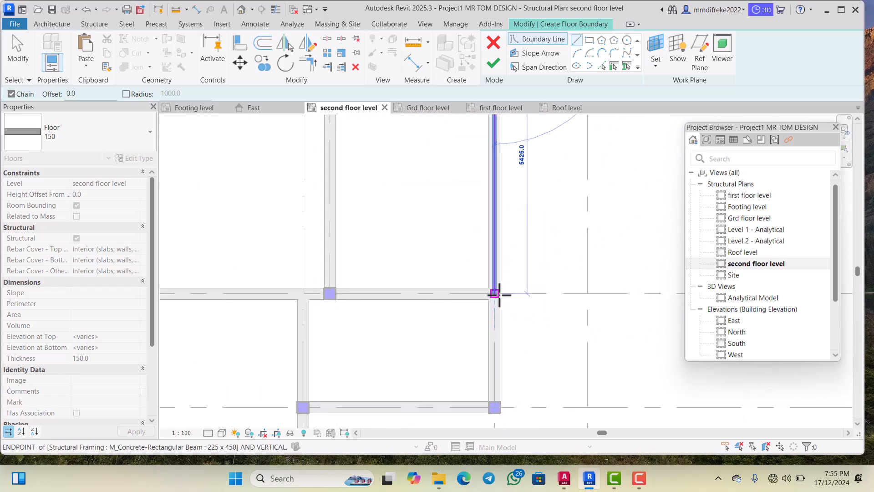
left_click(494, 292)
scroll(492, 294, "down", 3)
scroll(414, 296, "up", 4)
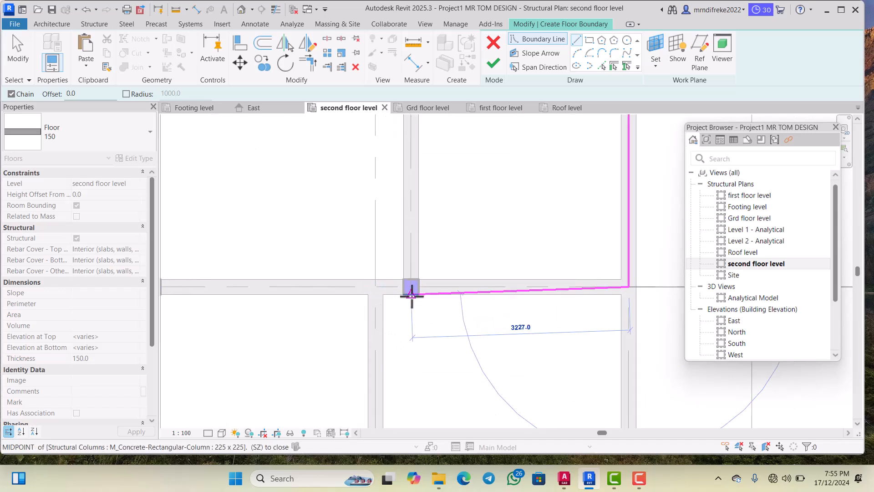
scroll(411, 294, "up", 2)
left_click(373, 284)
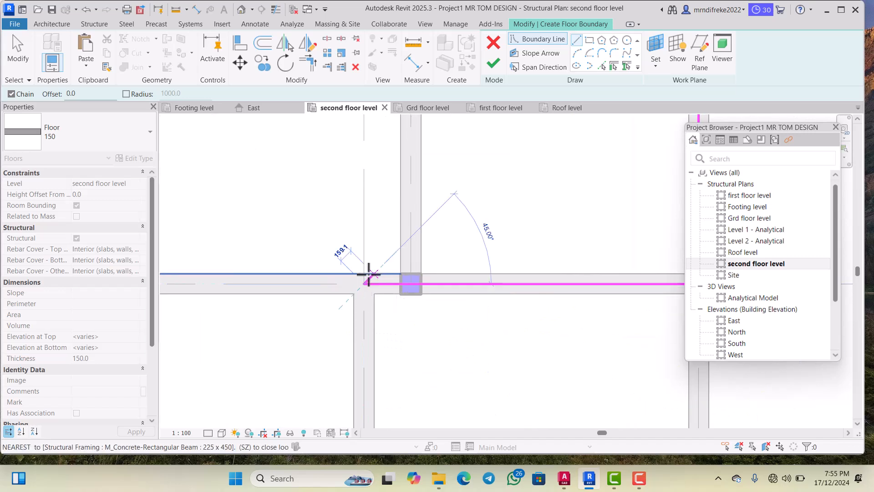
Step: Extend the floor boundary down grid B to grid 1 and about 3300 mm along grid 1 to the column on grid A
scroll(371, 273, "down", 4)
scroll(369, 296, "up", 2)
scroll(366, 357, "up", 5)
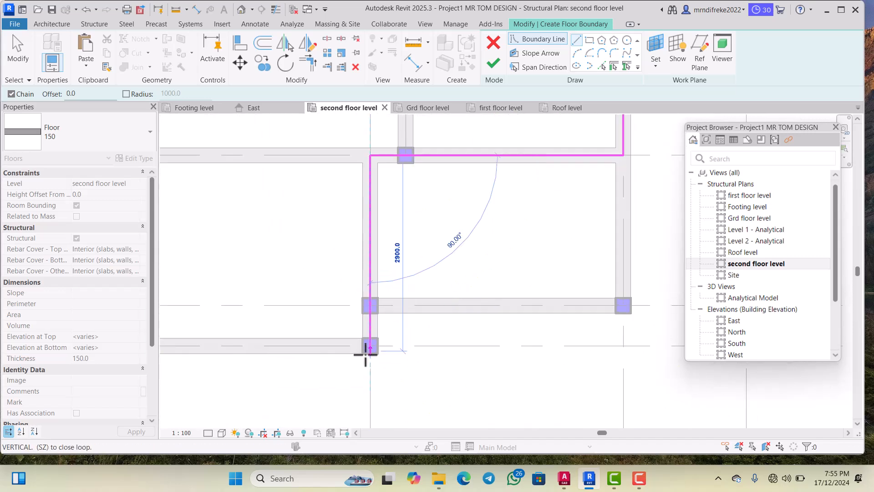
left_click(368, 347)
scroll(370, 337, "down", 4)
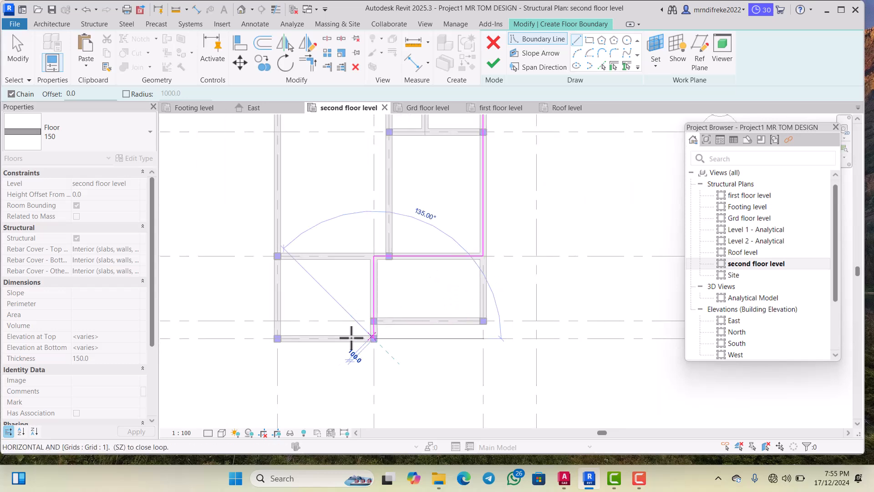
scroll(290, 346, "up", 2)
scroll(290, 338, "up", 5)
left_click(284, 330)
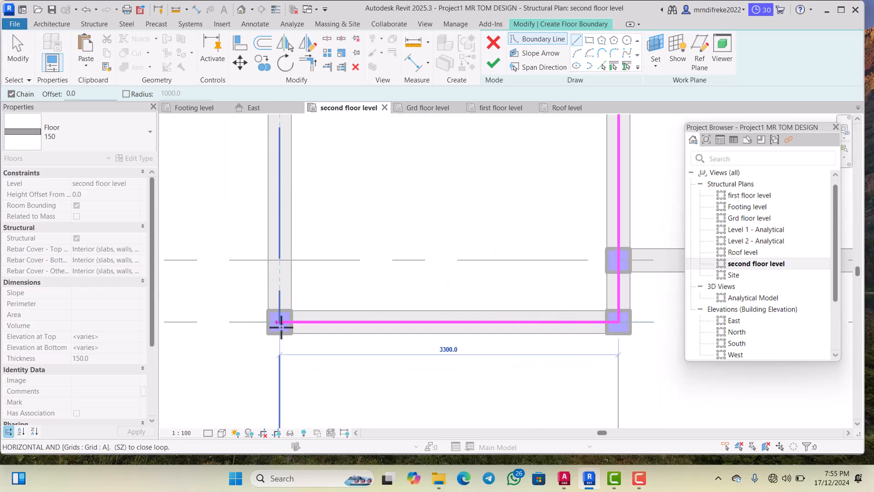
Step: Close the floor boundary up grid A to its start on grid 8 and finish the second floor slab
scroll(284, 327, "down", 5)
scroll(284, 327, "down", 5)
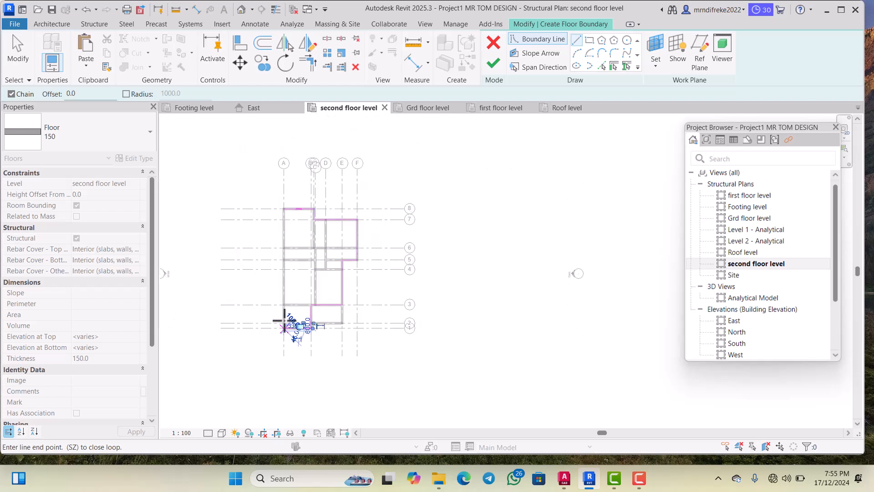
scroll(291, 215, "up", 4)
scroll(273, 196, "up", 5)
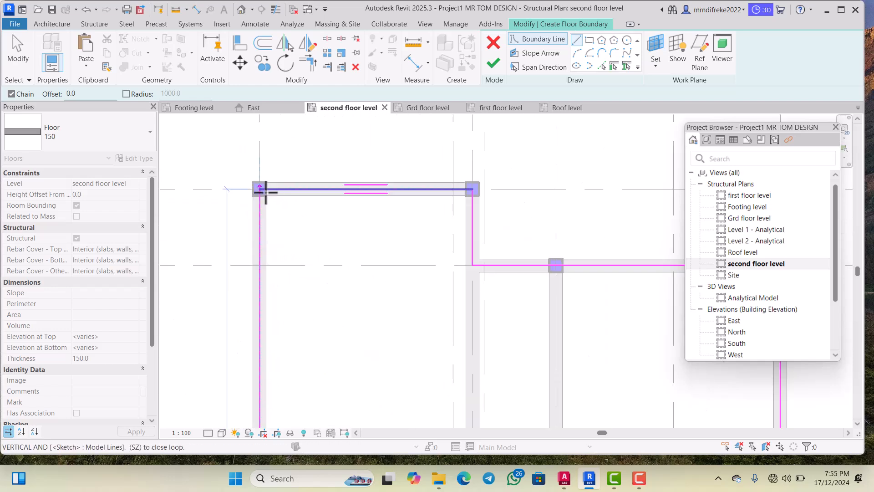
left_click(265, 188)
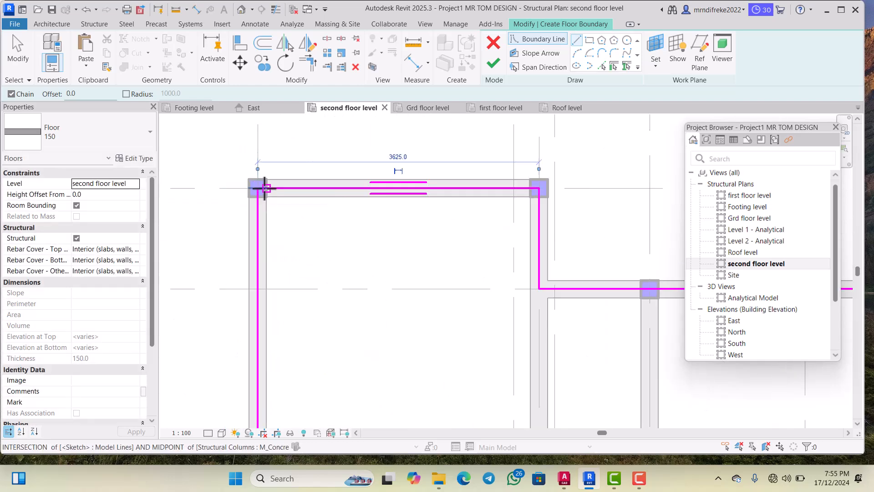
left_click(488, 67)
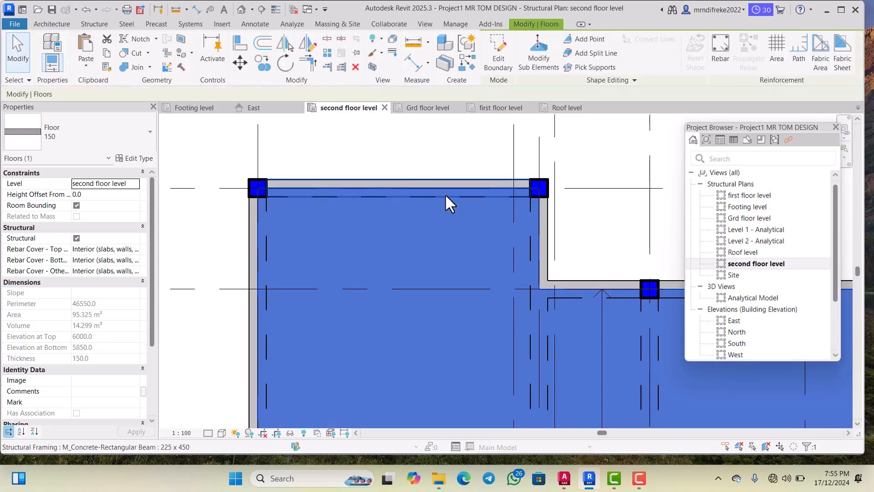
scroll(445, 200, "down", 6)
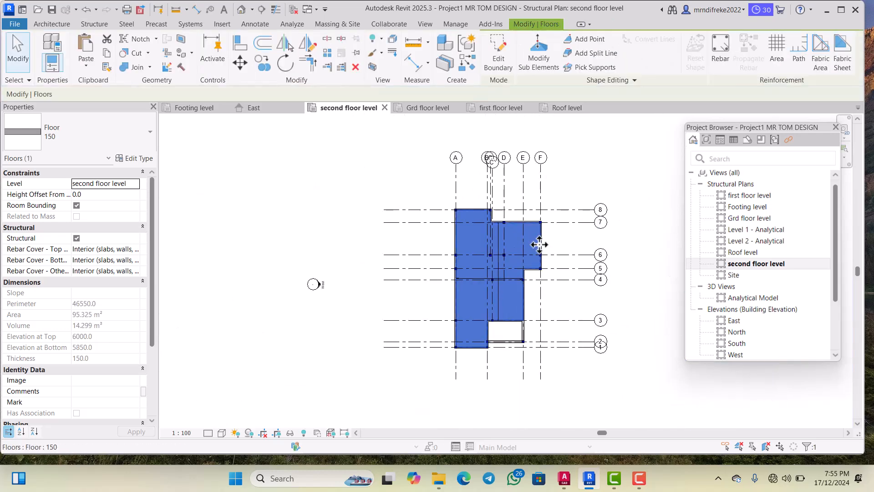
scroll(539, 245, "up", 3)
scroll(500, 260, "down", 3)
scroll(489, 300, "up", 3)
key("Escape")
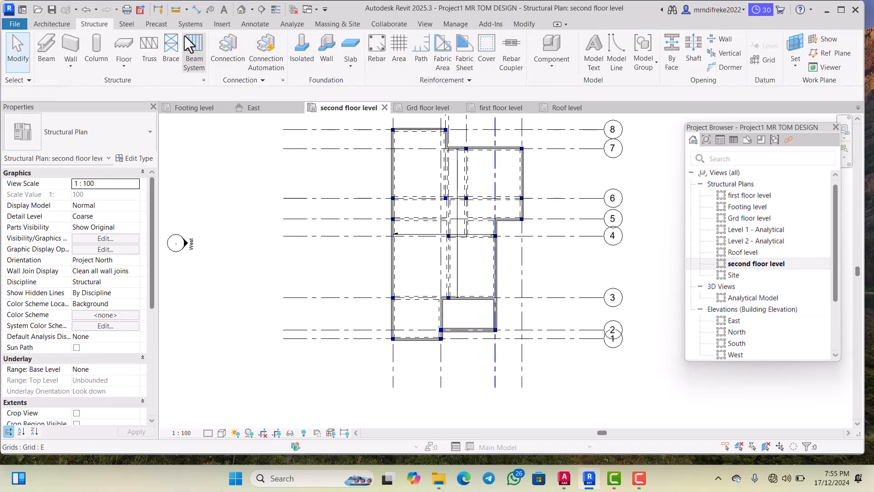
Step: Open the default 3D view of the model and set its visual style to Shaded
left_click(430, 24)
left_click(364, 63)
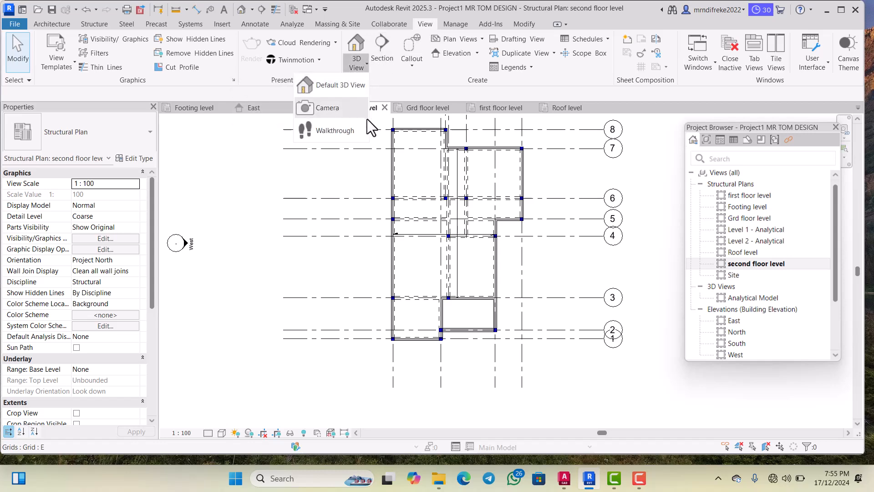
left_click(347, 91)
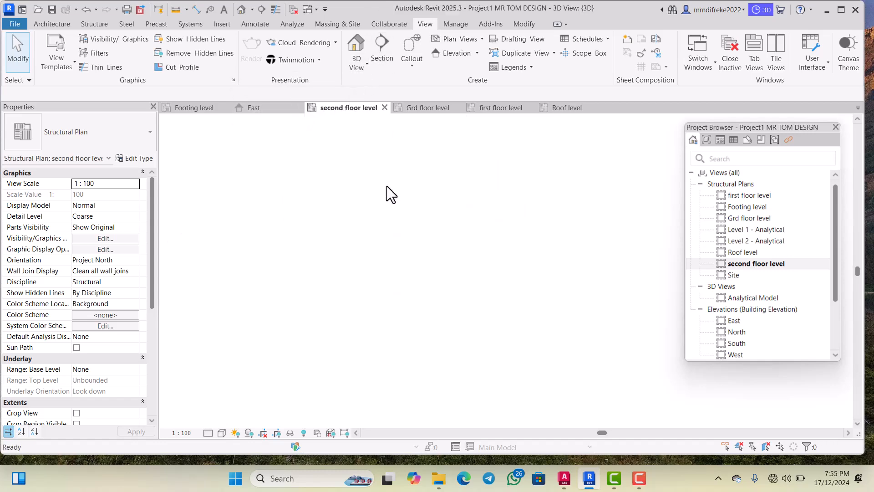
scroll(431, 285, "up", 5)
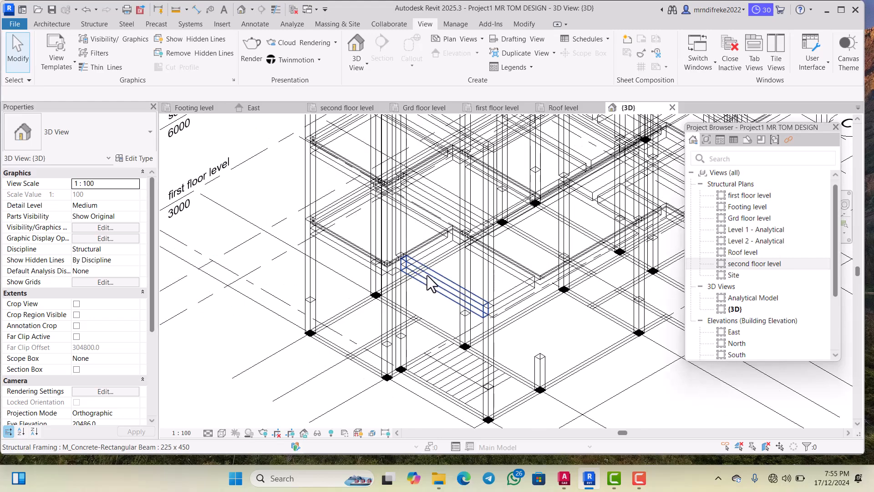
scroll(431, 285, "down", 5)
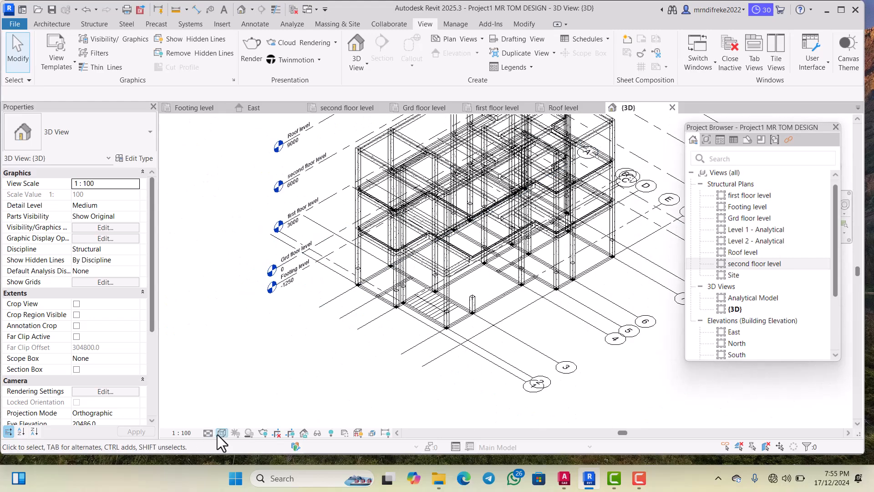
left_click(224, 434)
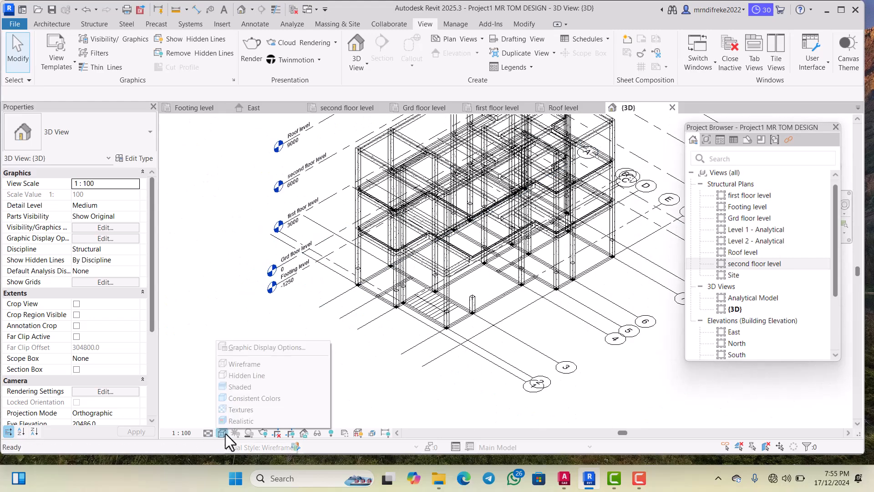
left_click(238, 387)
scroll(464, 277, "up", 5)
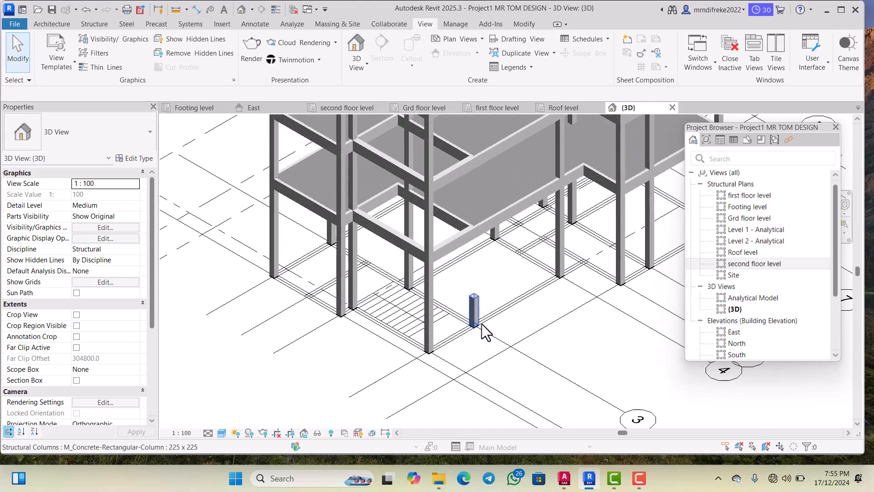
Step: Examine the short column on grid 3 beside the stairs and the beam above it in the 3D view
scroll(472, 313, "down", 3)
scroll(469, 314, "up", 3)
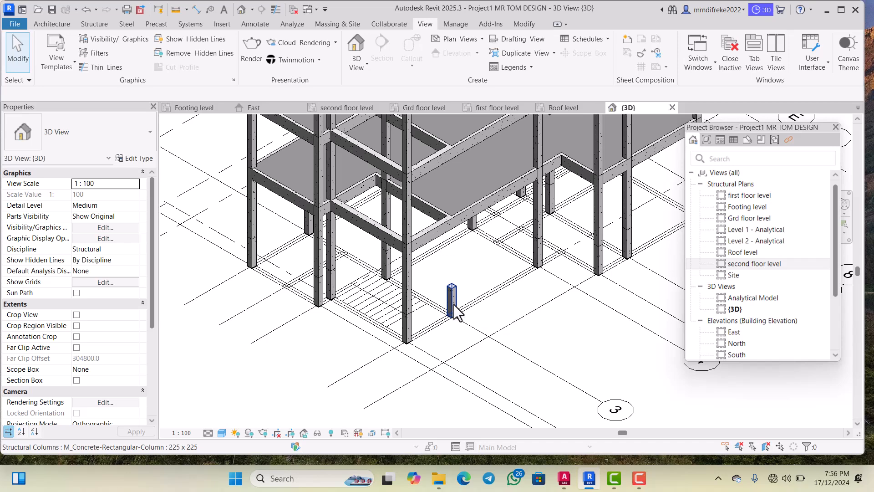
scroll(448, 305, "down", 3)
scroll(464, 268, "up", 3)
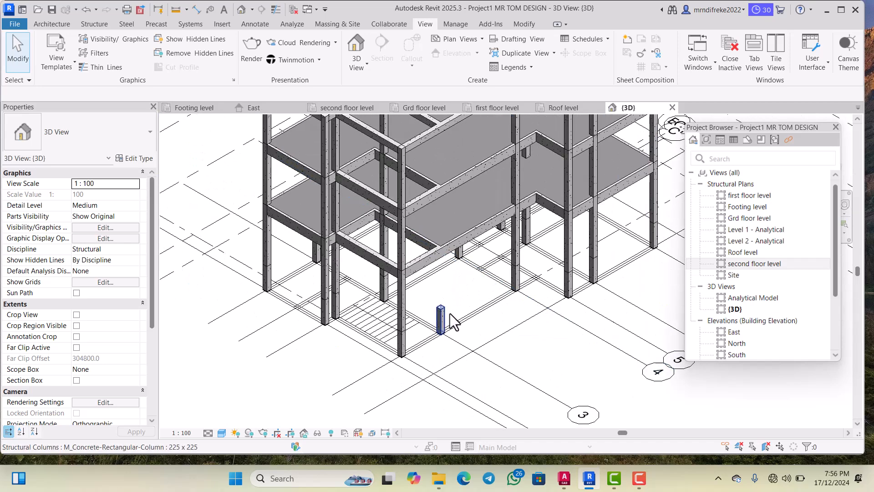
scroll(449, 314, "down", 4)
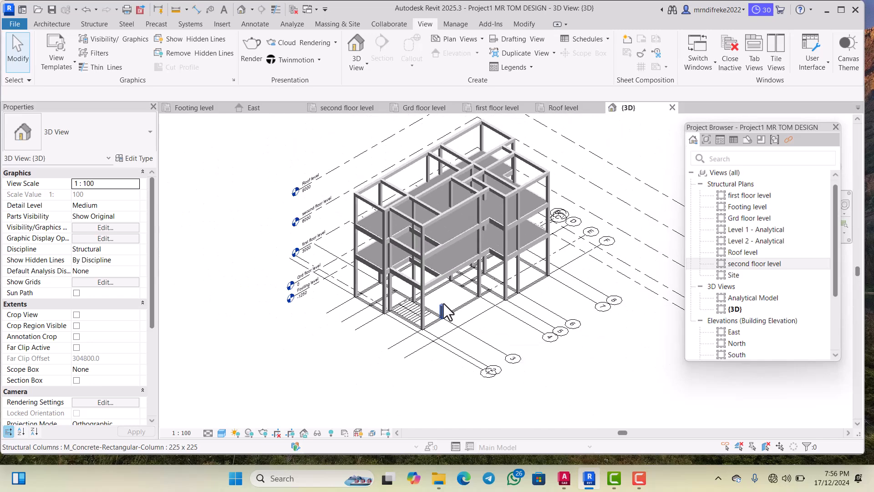
scroll(446, 273, "up", 6)
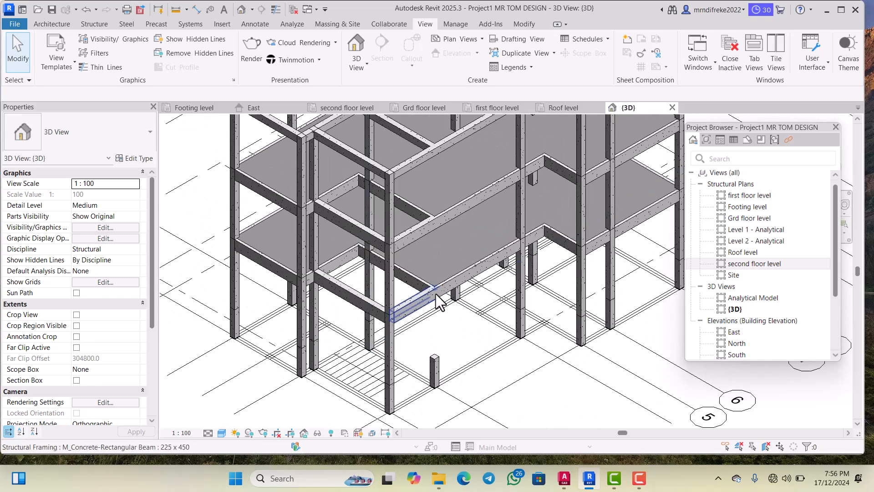
scroll(433, 261, "down", 3)
scroll(436, 258, "up", 3)
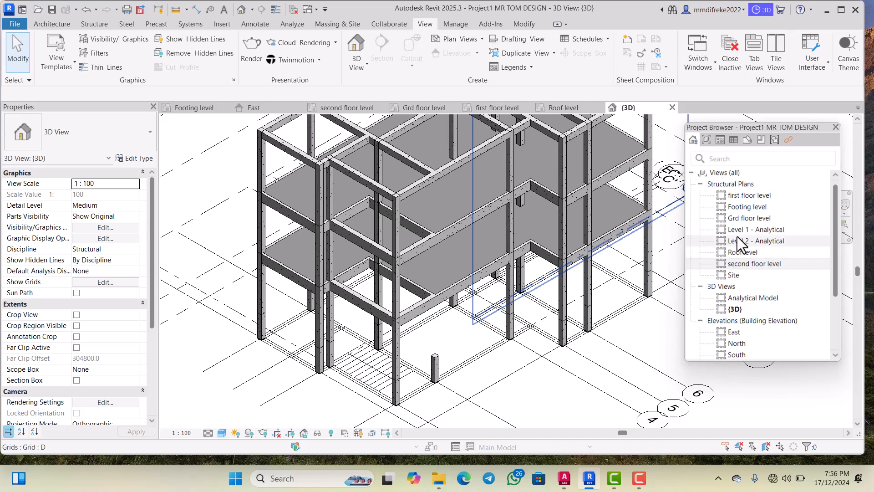
Step: Compare the column position at grids 3 and E between the Grd floor level and first floor level plans
double_click(742, 219)
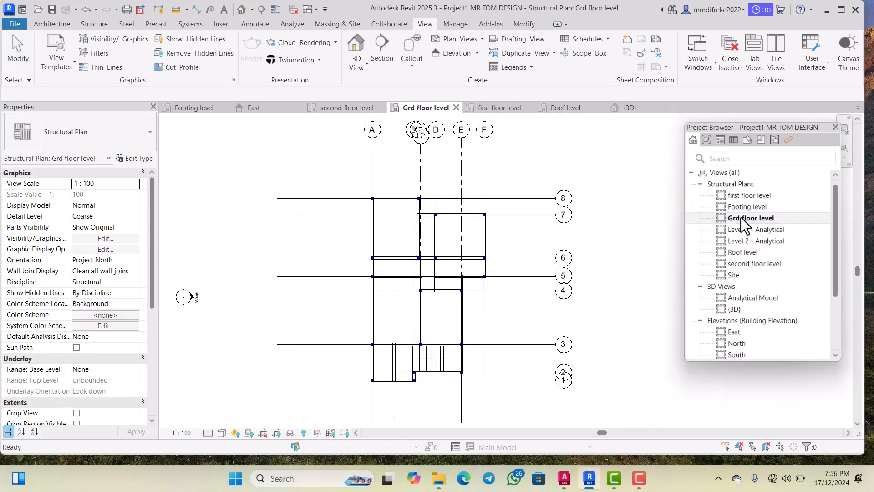
scroll(460, 330, "up", 4)
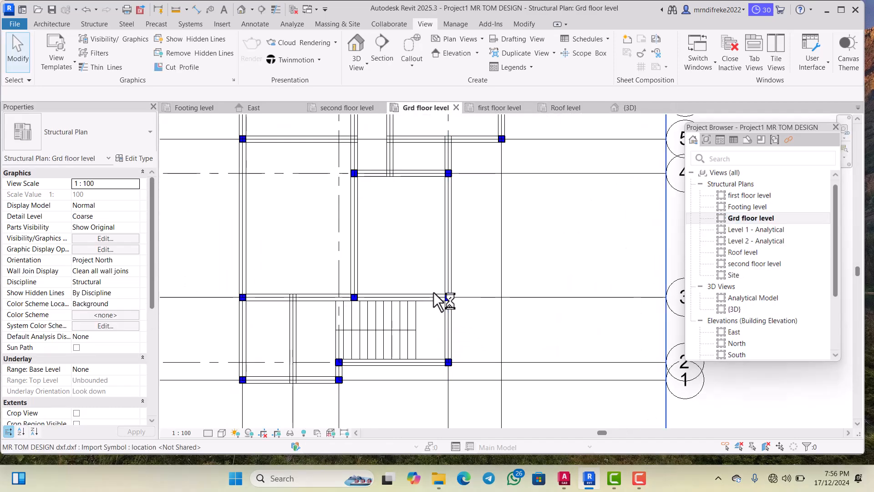
scroll(433, 291, "down", 2)
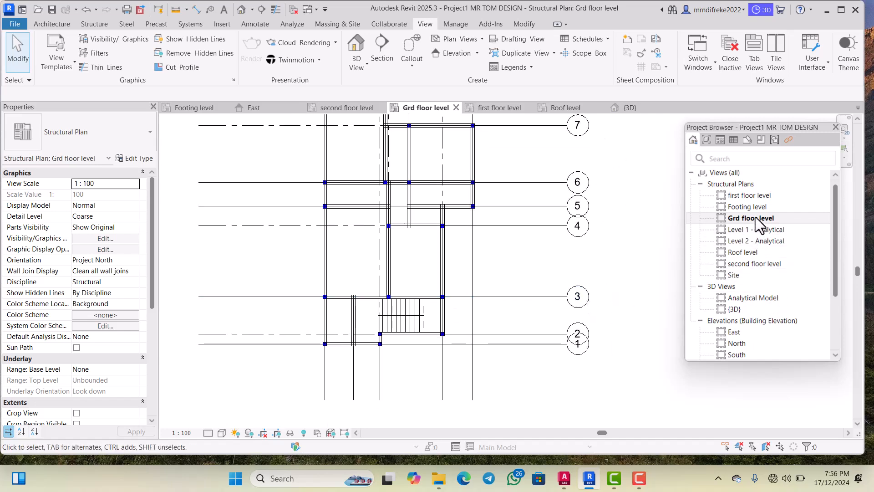
double_click(744, 197)
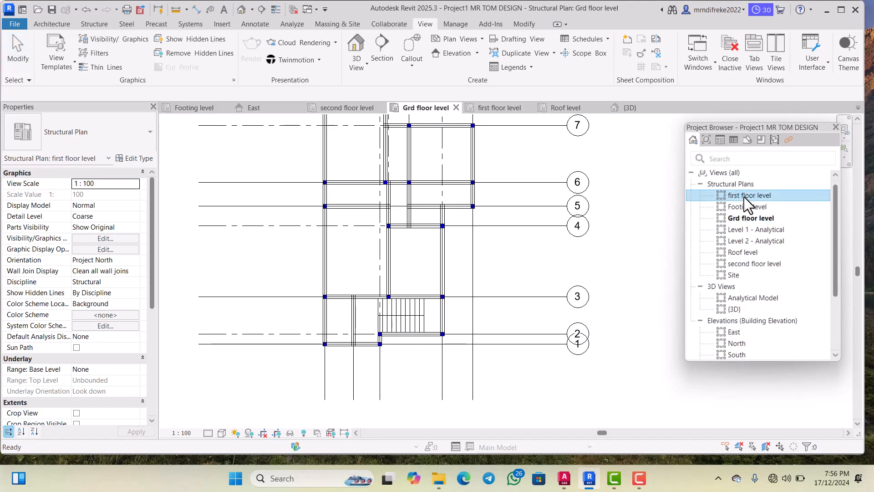
scroll(480, 348, "up", 5)
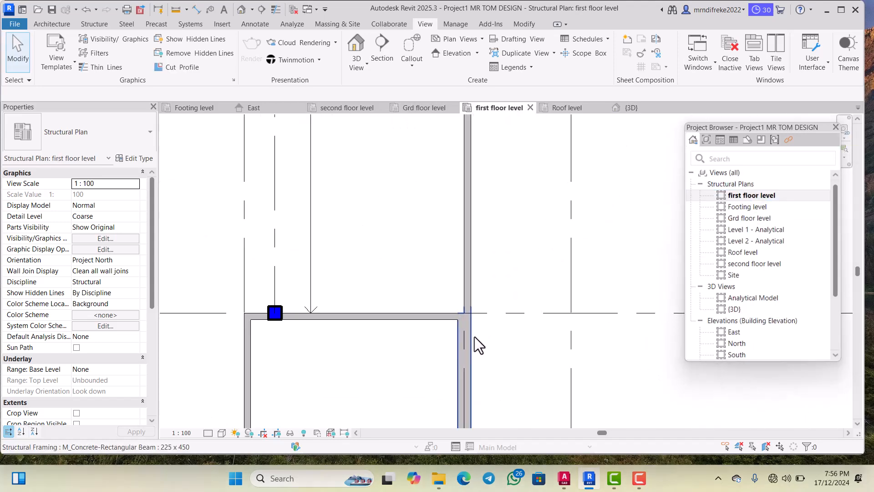
scroll(468, 313, "down", 3)
scroll(455, 316, "up", 3)
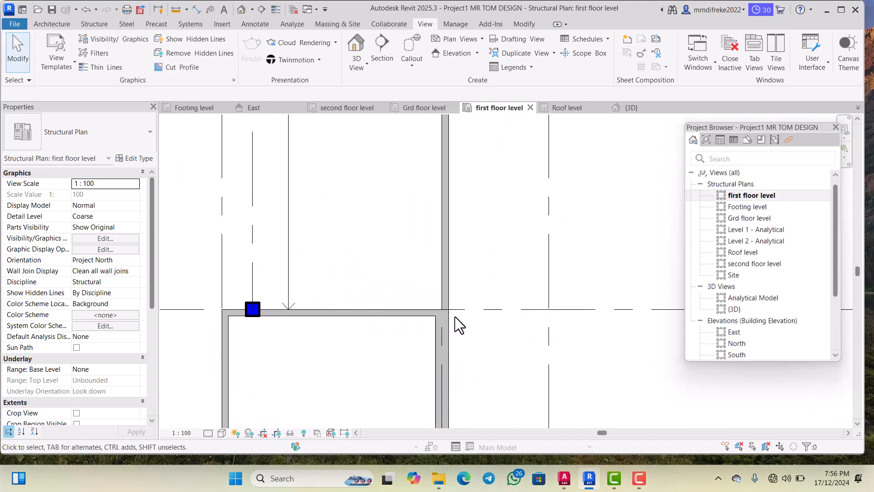
scroll(407, 321, "down", 1)
scroll(407, 322, "down", 2)
scroll(418, 321, "up", 3)
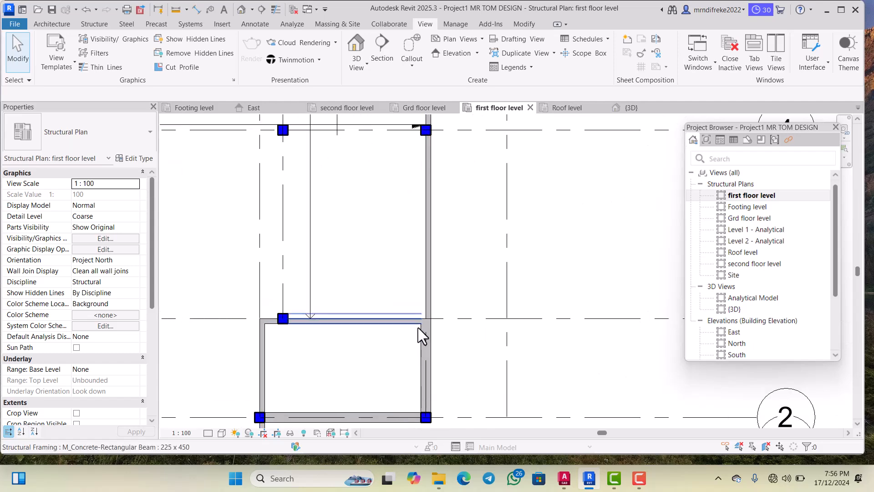
scroll(439, 301, "down", 1)
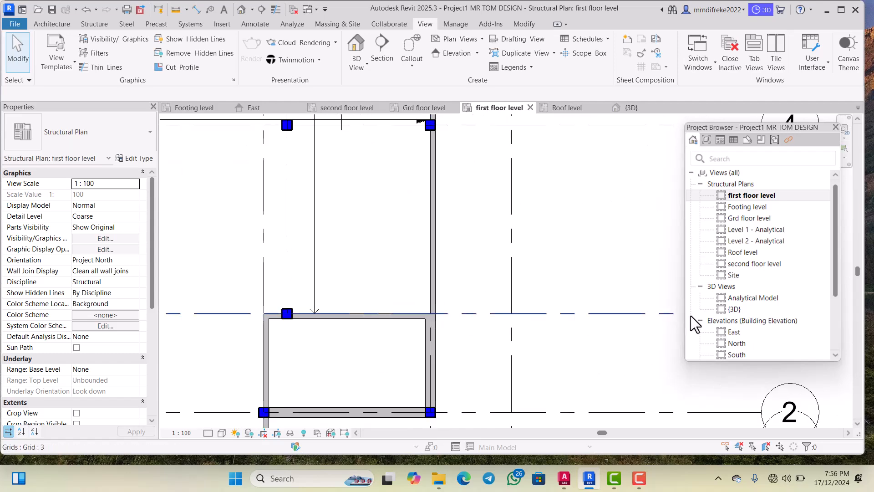
Step: In the Grd floor level plan, place a 225 x 225 concrete rectangular column at grids 3 and E, with its height to first floor level
double_click(746, 219)
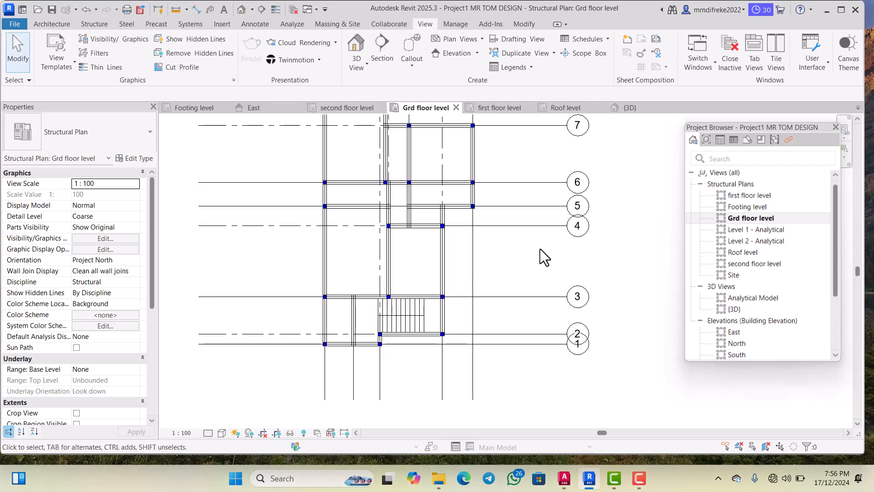
scroll(468, 284, "up", 5)
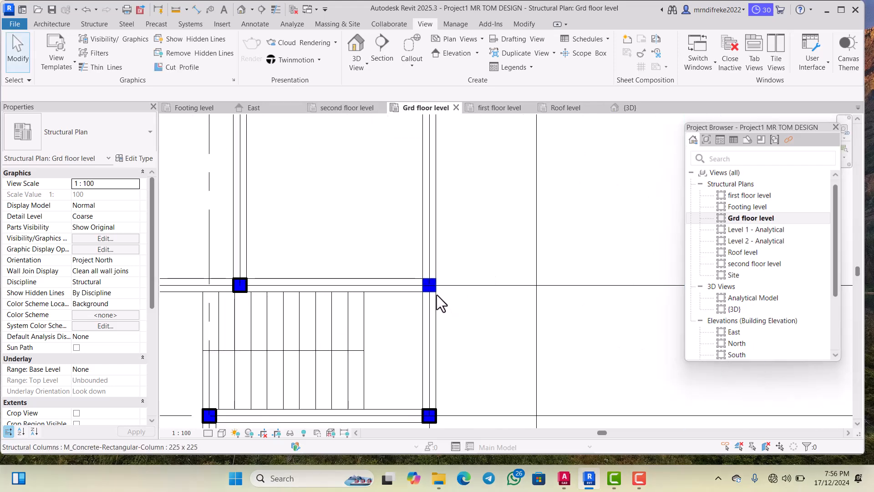
scroll(436, 300, "down", 3)
scroll(474, 296, "down", 2)
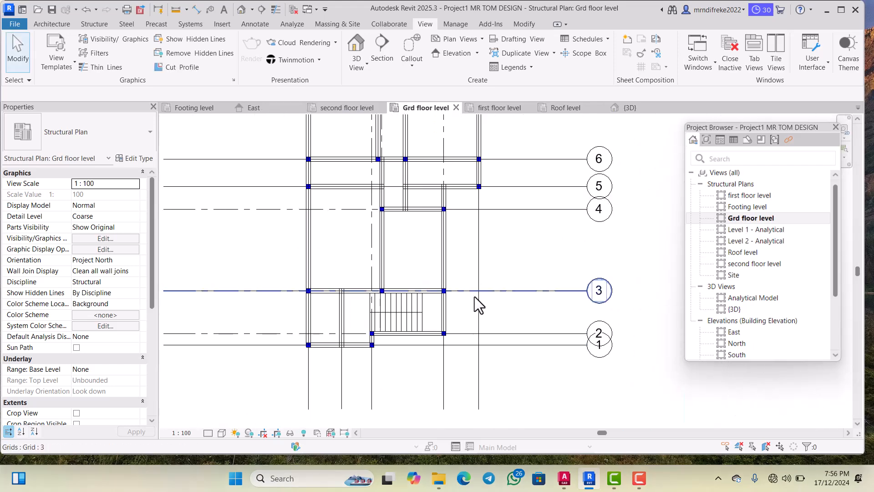
scroll(446, 291, "up", 2)
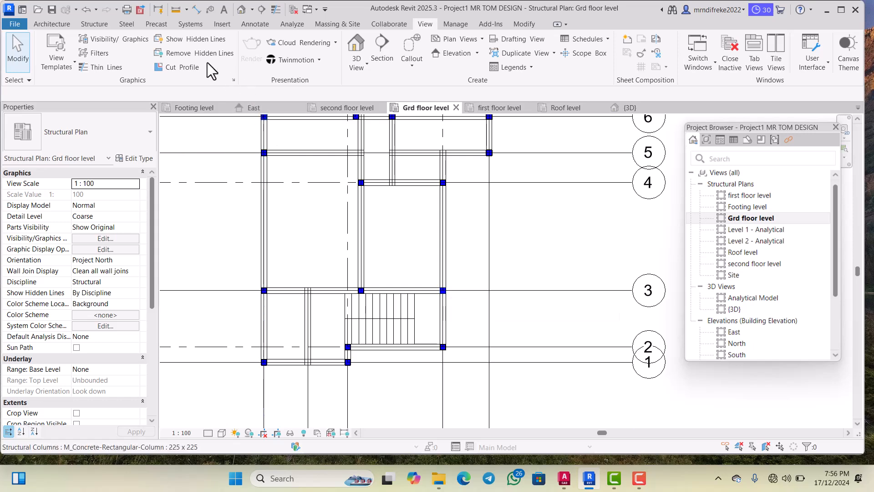
left_click(90, 23)
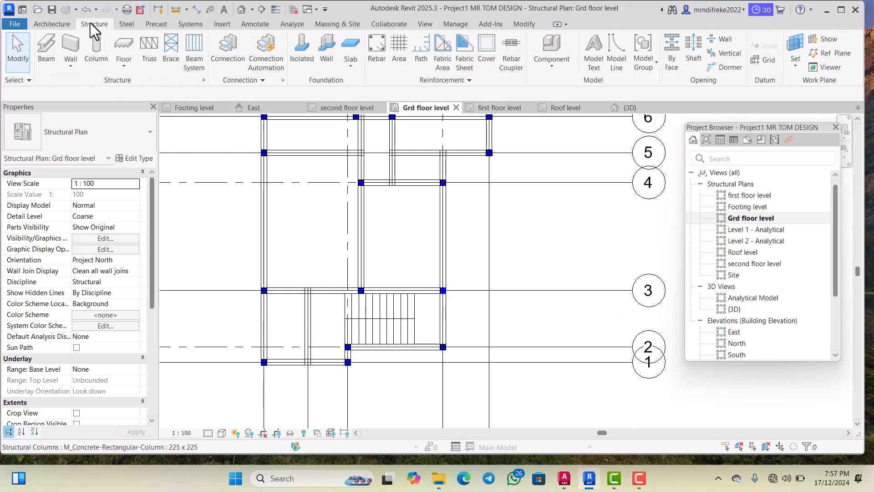
left_click(98, 53)
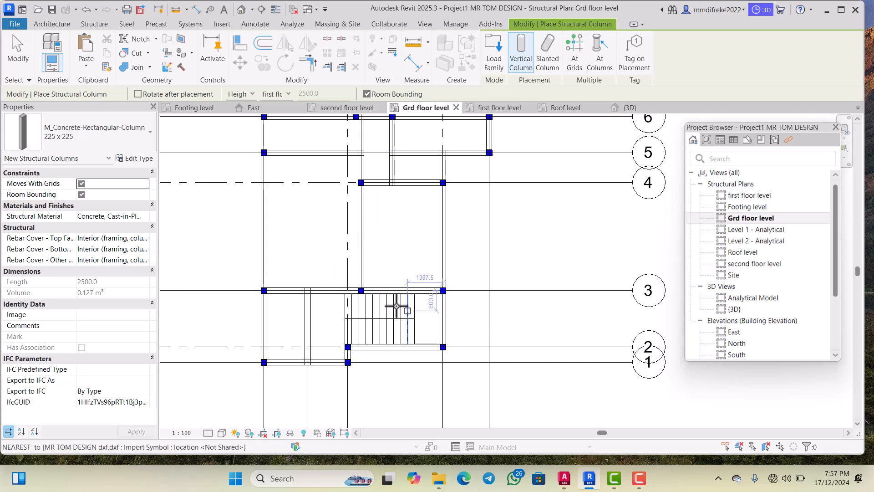
left_click(263, 114)
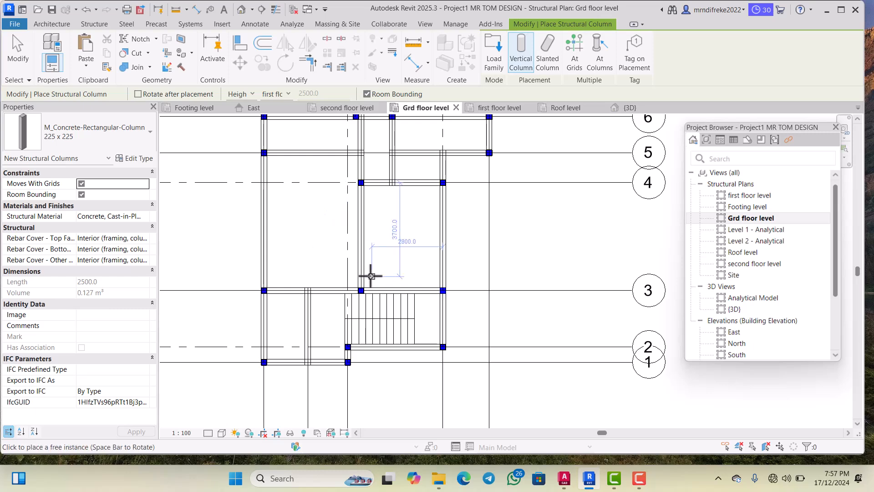
scroll(433, 316, "up", 2)
scroll(445, 297, "up", 1)
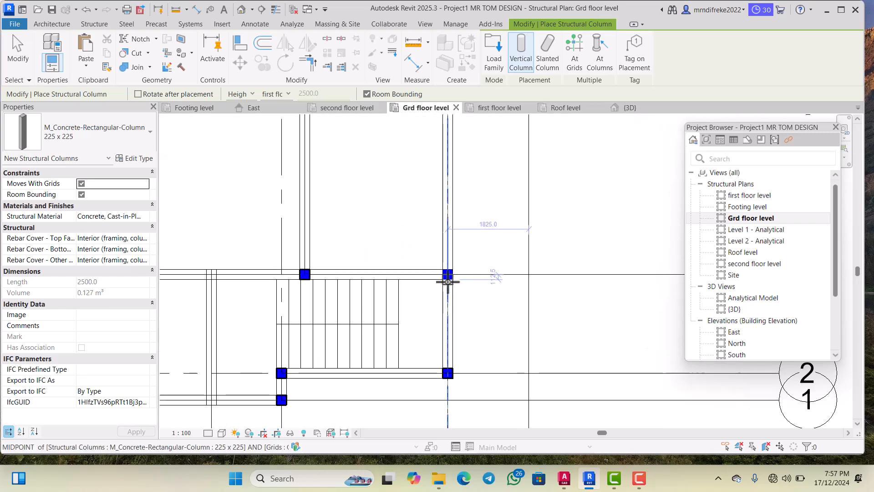
left_click(447, 283)
scroll(449, 285, "up", 2)
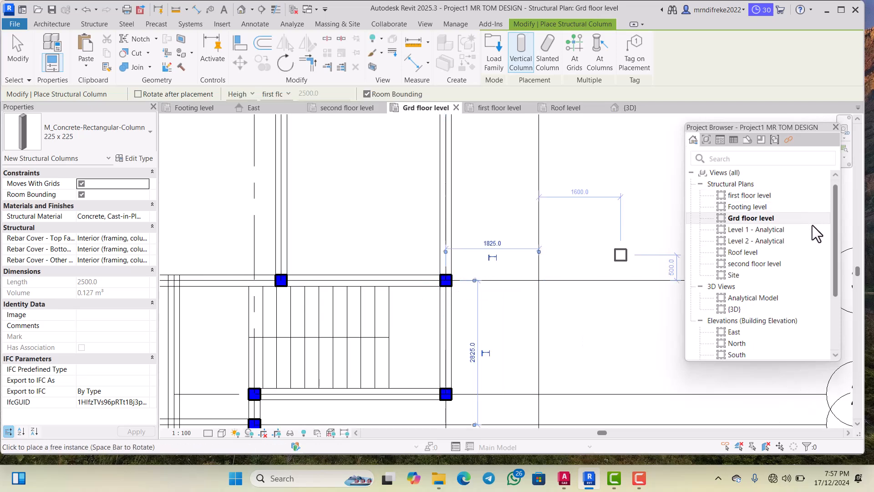
Step: Open the first floor level plan and examine the column at the intersection of grids 3 and E
double_click(747, 196)
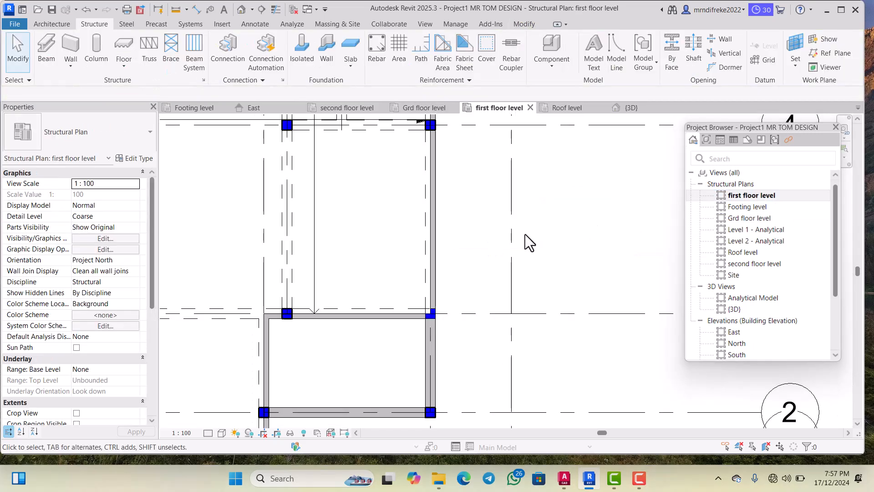
scroll(457, 296, "down", 4)
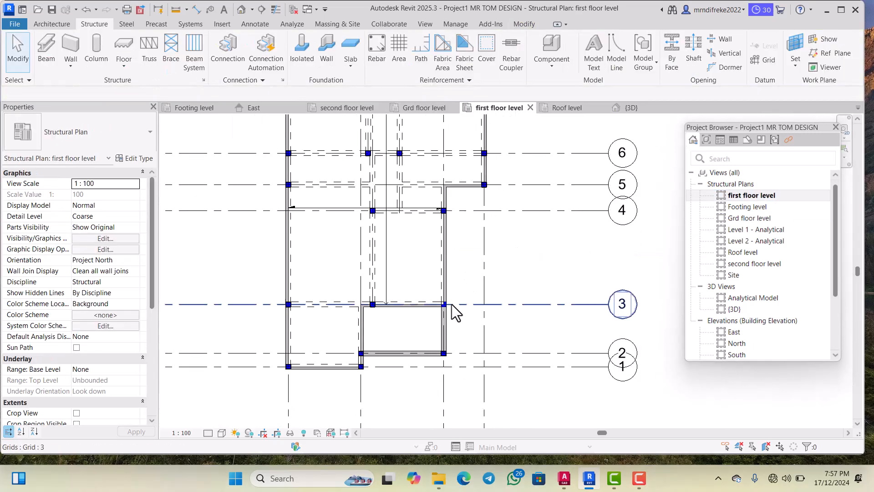
scroll(452, 305, "up", 3)
scroll(456, 301, "down", 2)
scroll(465, 296, "up", 2)
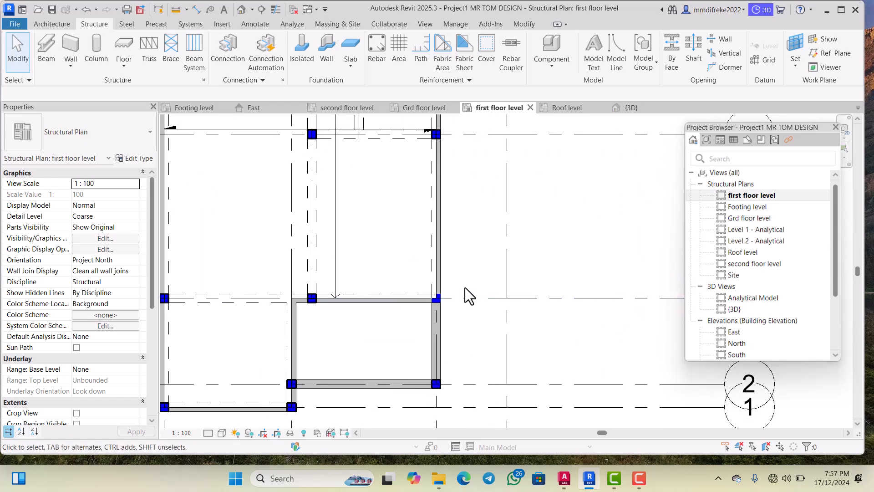
scroll(462, 298, "down", 1)
scroll(459, 299, "up", 2)
scroll(444, 308, "up", 1)
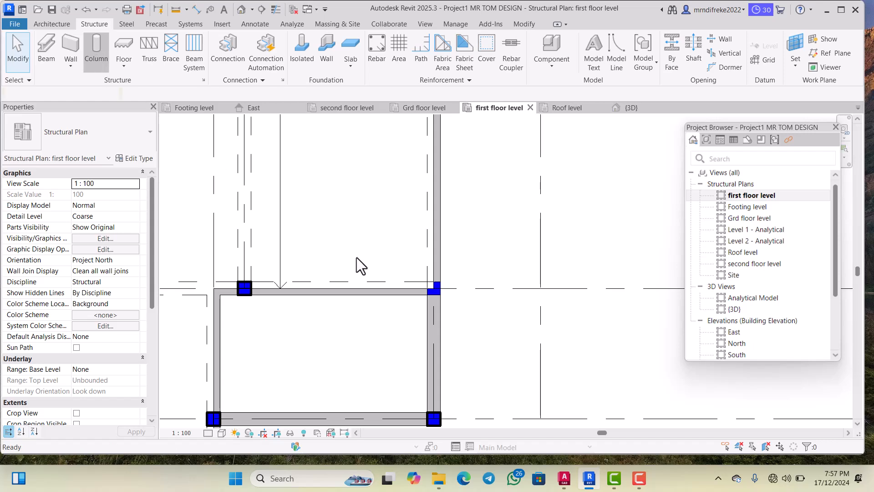
Step: Place a 225 x 225 column at grids 3 and E from first to second floor level, dismissing the Bentley connection window
key("c")
key("l")
scroll(453, 297, "down", 3)
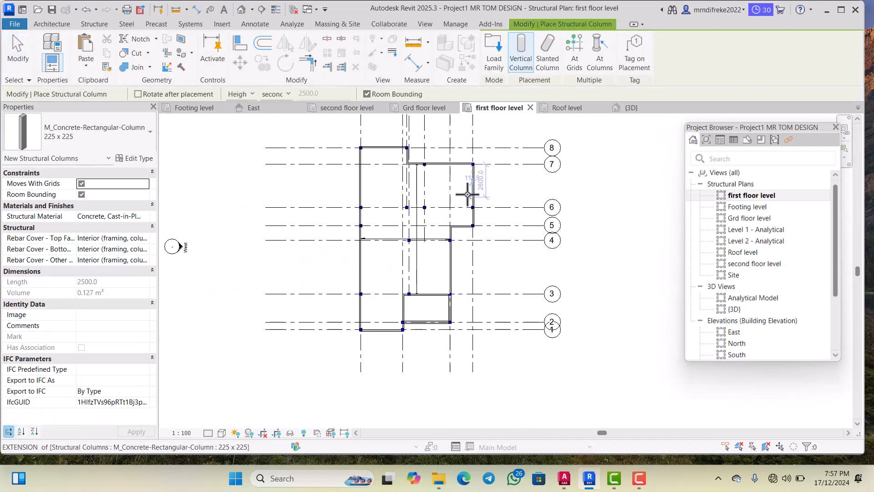
scroll(468, 194, "up", 2)
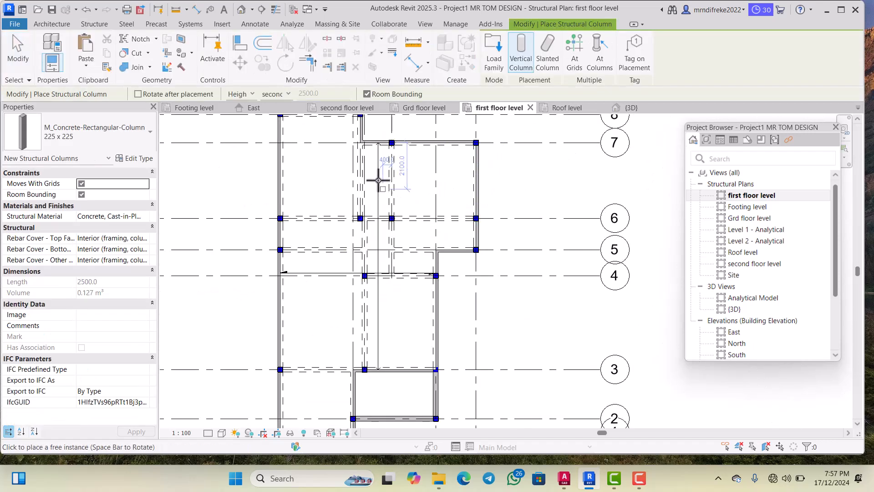
scroll(378, 178, "up", 1)
scroll(422, 293, "down", 3)
scroll(427, 337, "up", 3)
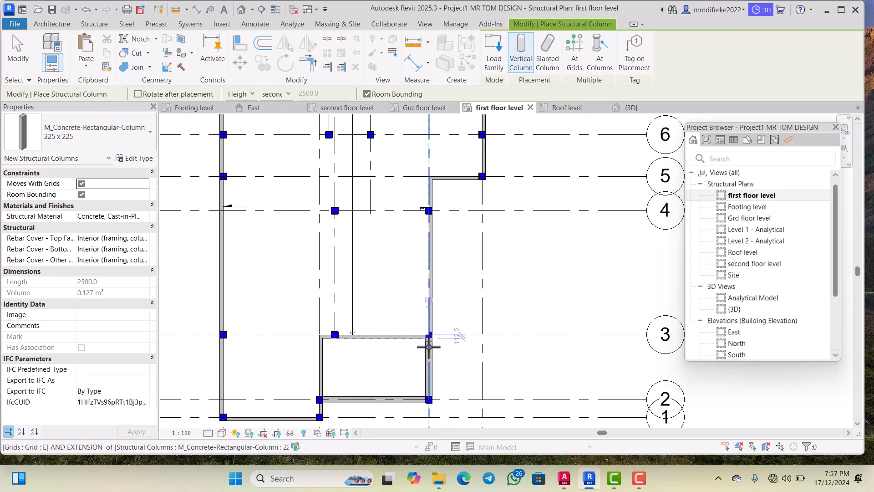
scroll(428, 347, "up", 2)
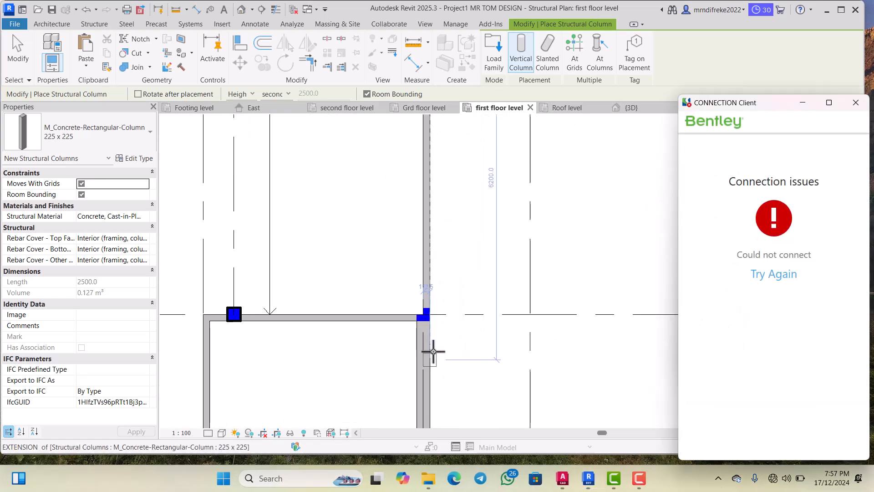
left_click(864, 109)
scroll(465, 298, "down", 3)
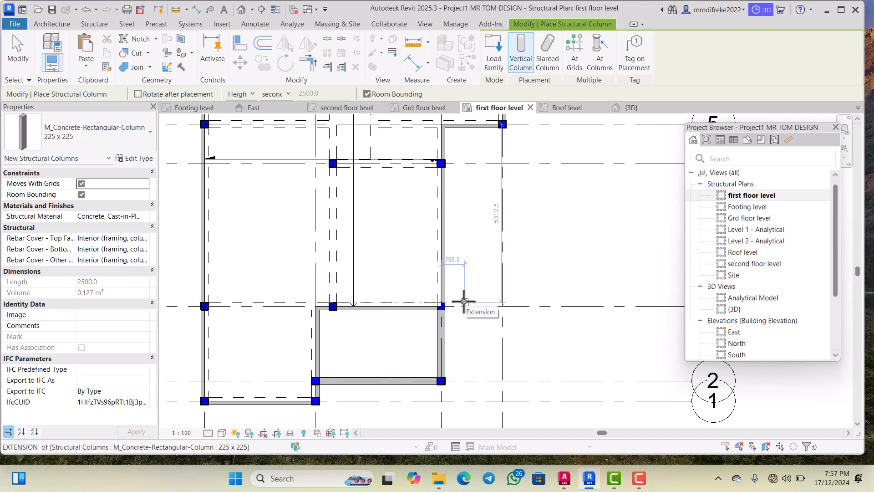
scroll(464, 293, "down", 1)
scroll(466, 182, "up", 3)
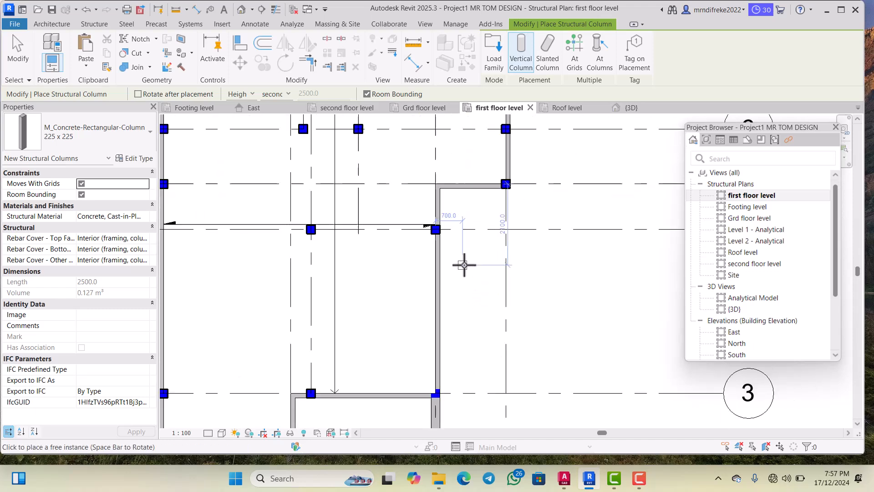
scroll(465, 267, "down", 2)
scroll(453, 328, "up", 4)
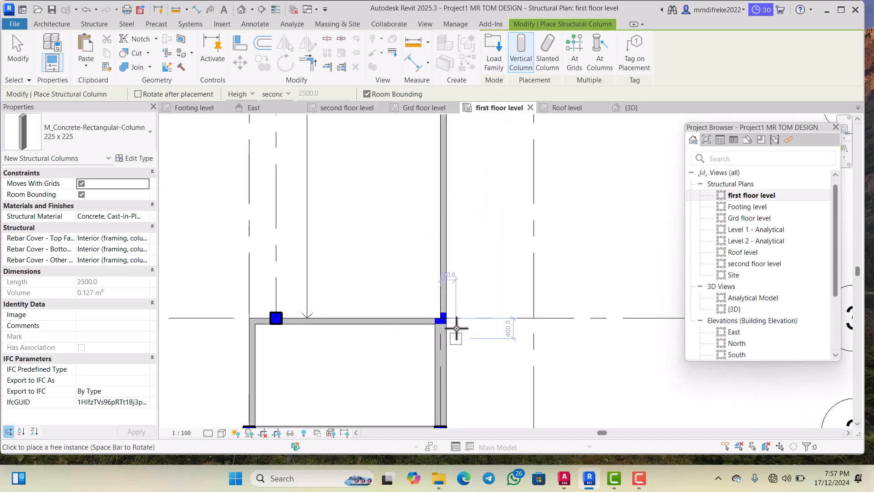
scroll(456, 328, "down", 2)
scroll(450, 329, "up", 3)
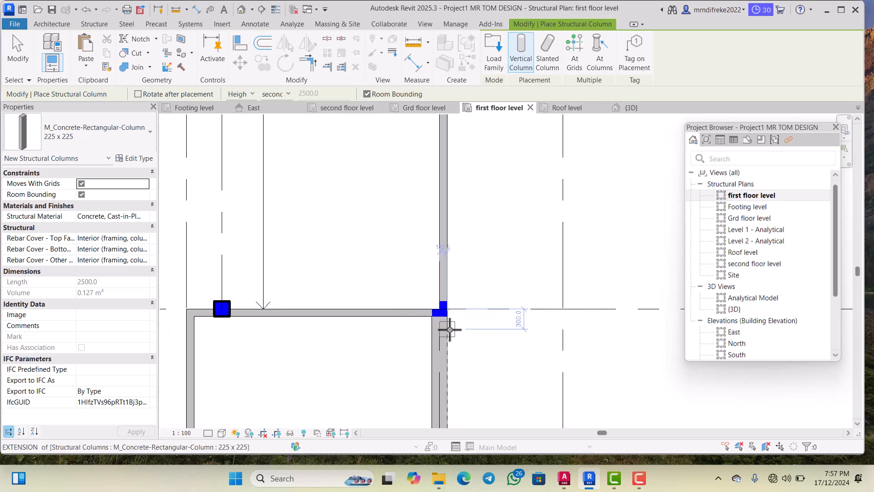
scroll(450, 329, "up", 2)
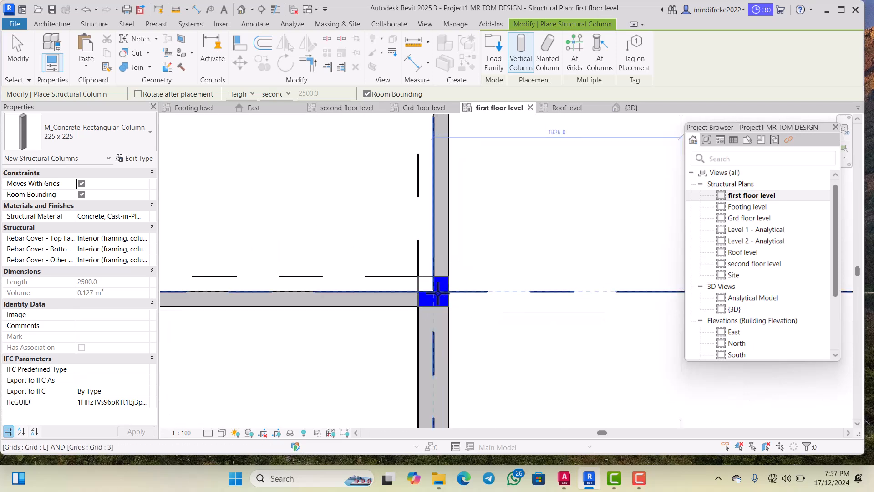
left_click(433, 292)
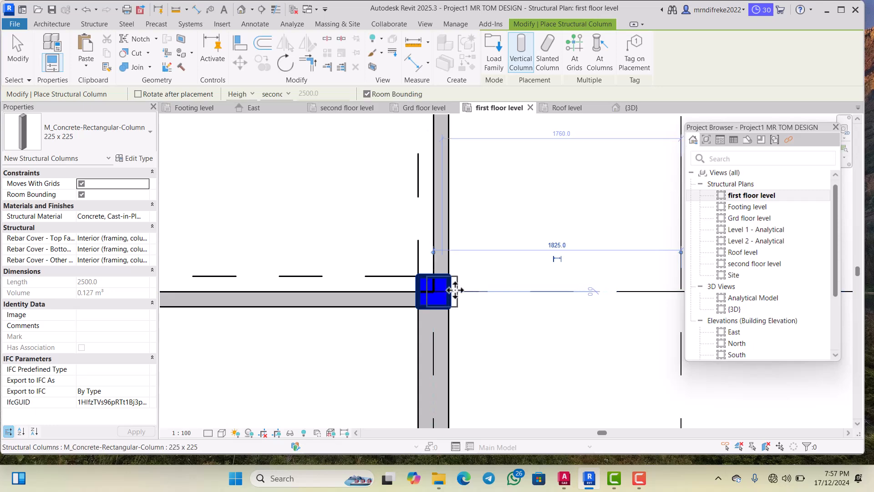
scroll(455, 294, "down", 3)
scroll(493, 291, "up", 3)
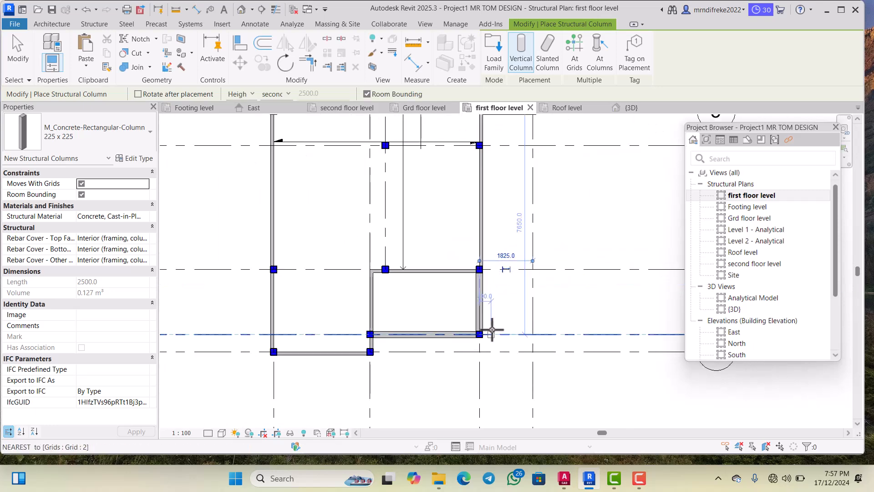
scroll(483, 327, "down", 2)
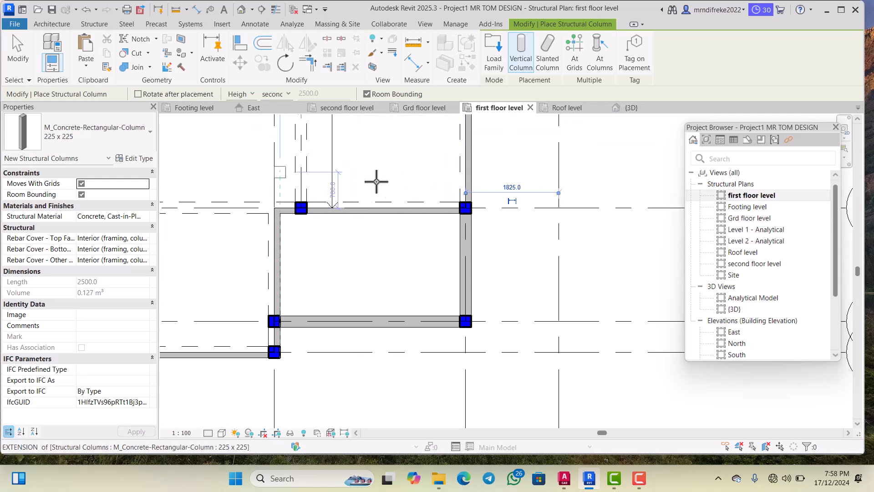
Step: In the second floor level plan, place a 225 x 225 column at grids 3 and E, with its height to Roof level
double_click(742, 265)
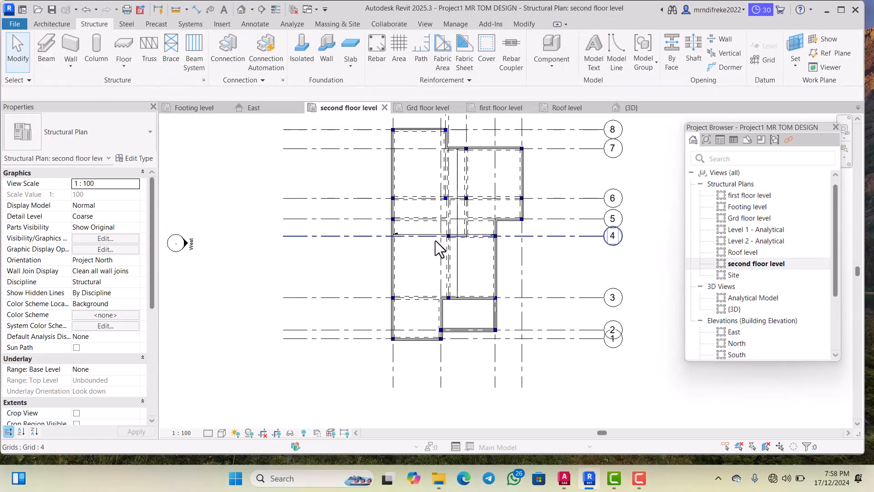
scroll(500, 314, "up", 8)
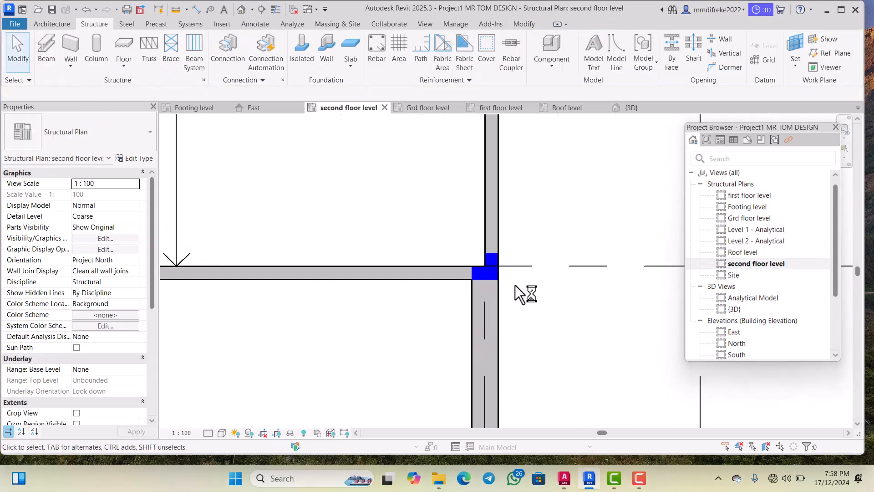
left_click(94, 53)
scroll(473, 267, "up", 2)
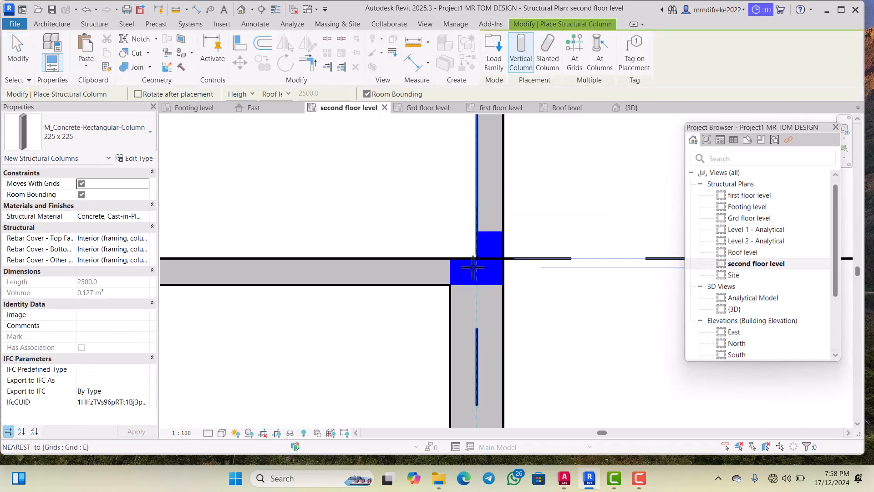
left_click(479, 258)
scroll(456, 271, "down", 5)
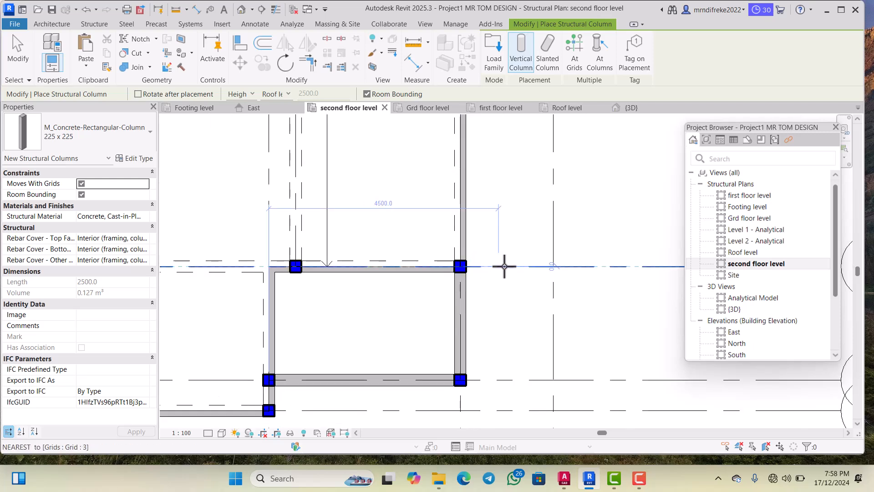
left_click(17, 54)
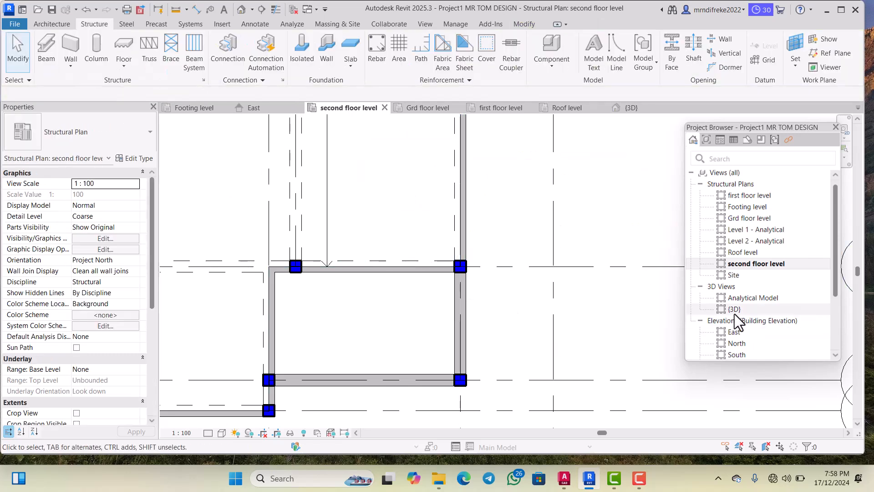
Step: Return to the 3D view and examine the columns and beams around the stairs at grids 3 and E on every storey
left_click(733, 334)
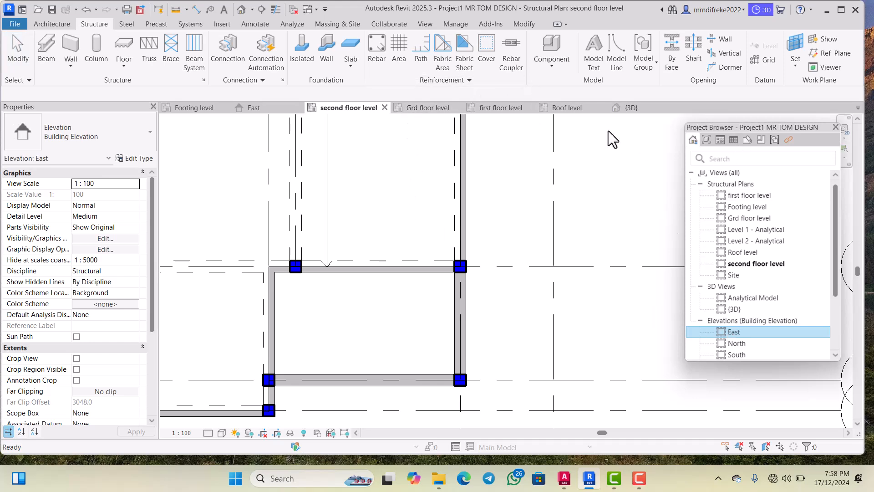
left_click(622, 111)
scroll(456, 292, "down", 3)
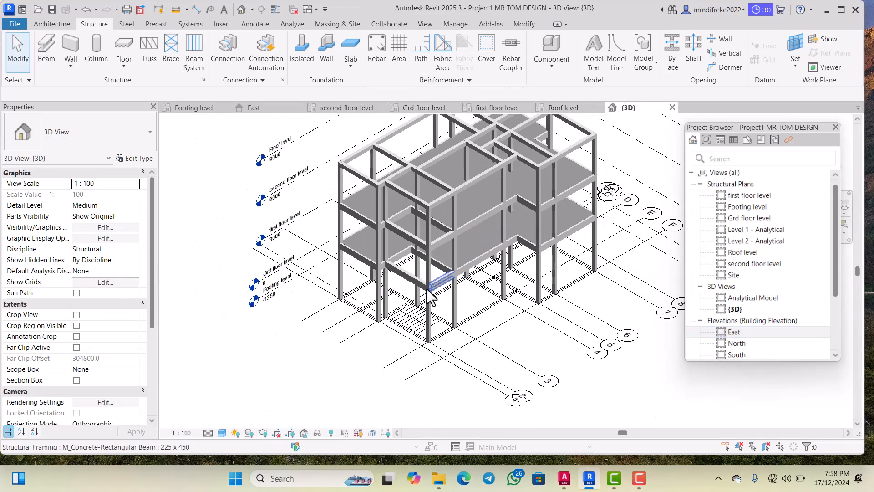
scroll(454, 273, "up", 5)
scroll(506, 287, "down", 4)
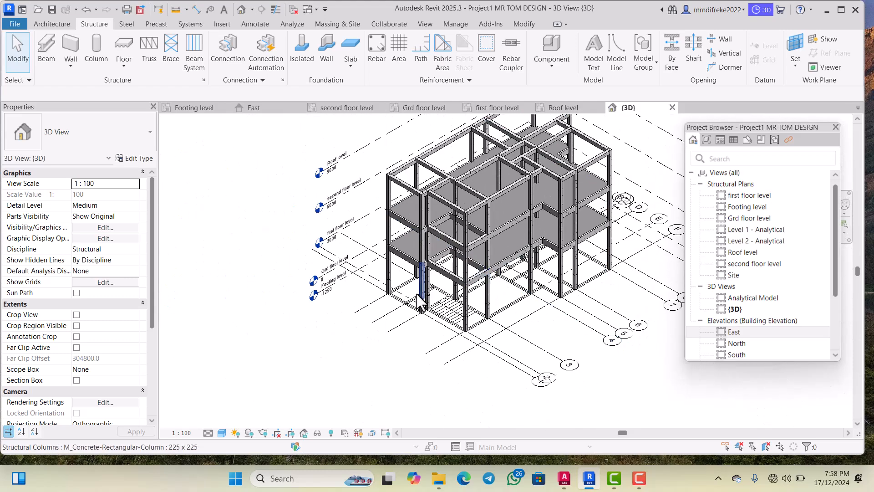
scroll(428, 279, "up", 4)
scroll(383, 278, "down", 2)
scroll(412, 285, "up", 2)
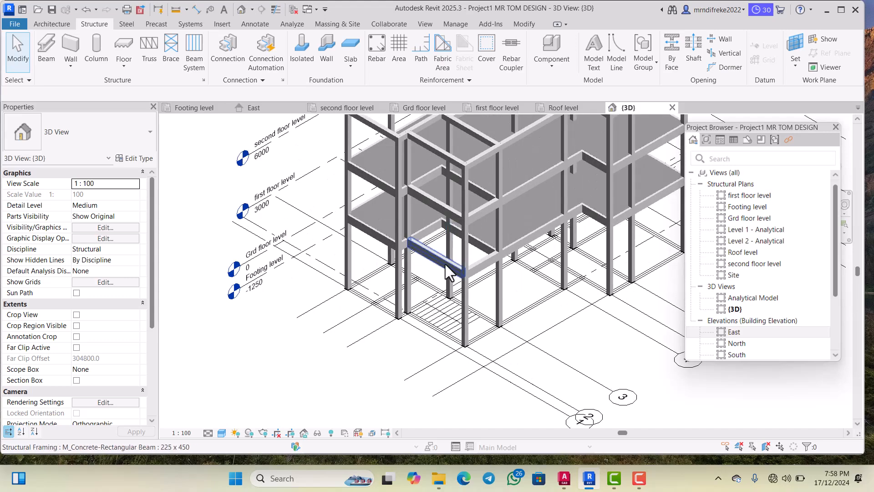
scroll(505, 216, "up", 4)
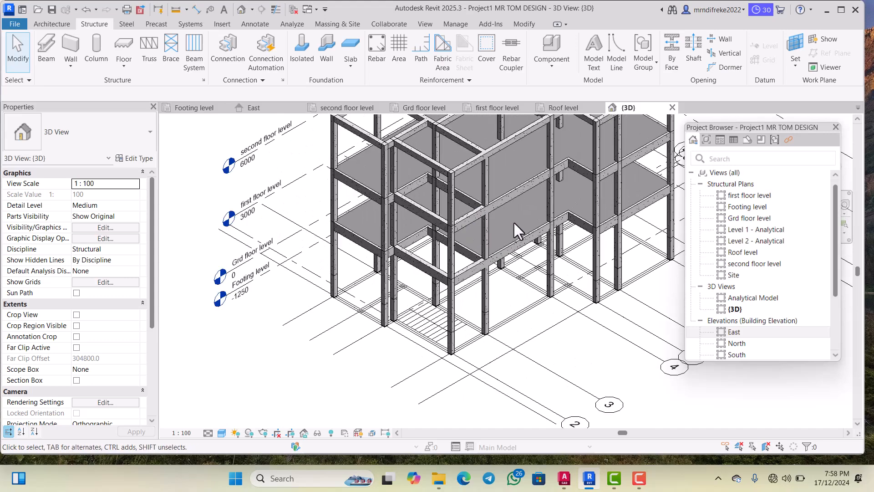
Step: Orbit around the 3D model and examine the columns, beams and slabs from all sides, down to footing level
scroll(533, 198, "down", 5)
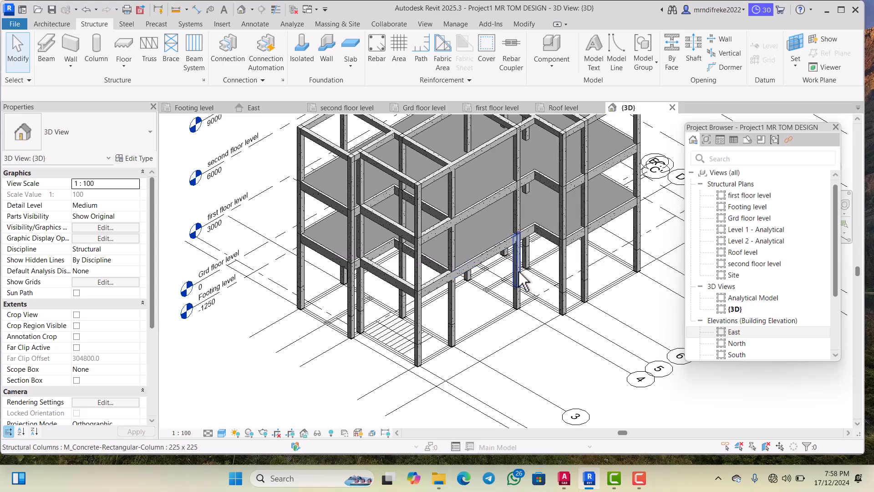
middle_click_drag(527, 293, 389, 260, "shift")
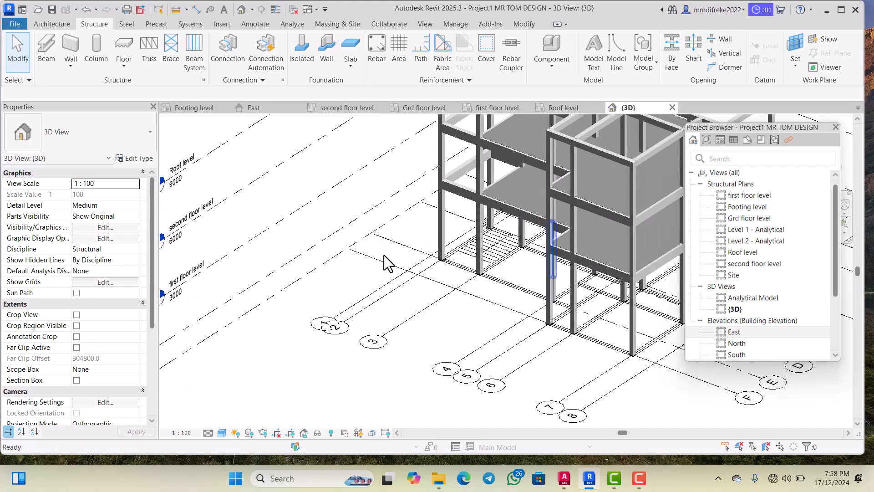
scroll(448, 269, "down", 5)
middle_click_drag(571, 293, 524, 300, "shift")
scroll(524, 306, "up", 4)
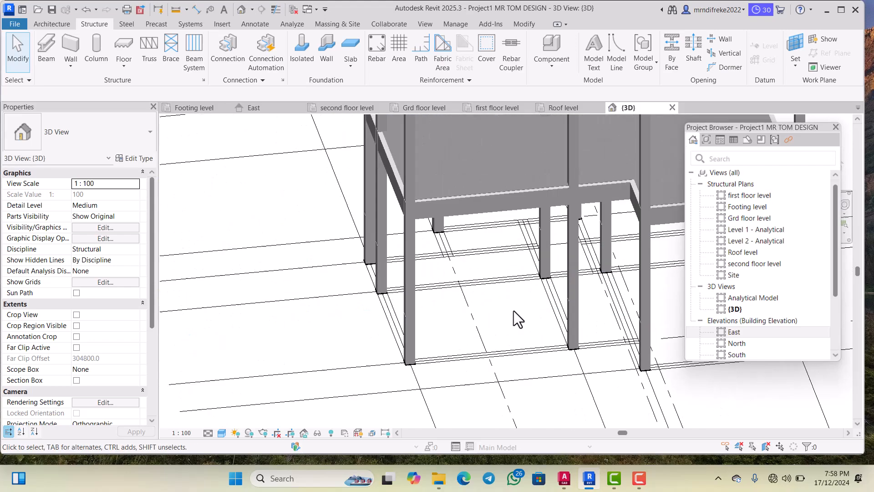
scroll(483, 275, "down", 4)
middle_click_drag(507, 302, 485, 190, "shift")
scroll(528, 302, "up", 5)
scroll(486, 304, "down", 5)
scroll(416, 217, "up", 6)
middle_click_drag(444, 281, 469, 257, "shift")
scroll(468, 250, "down", 6)
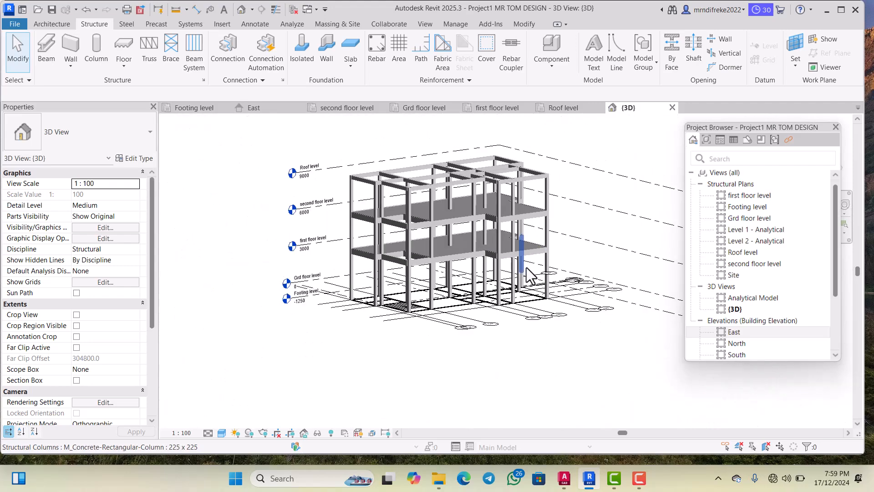
mouse_move(529, 275)
middle_mouse_down("shift")
mouse_move(464, 273)
mouse_move(540, 269)
mouse_move(595, 283)
mouse_move(521, 289)
mouse_move(526, 271)
middle_mouse_up("shift")
scroll(548, 267, "up", 5)
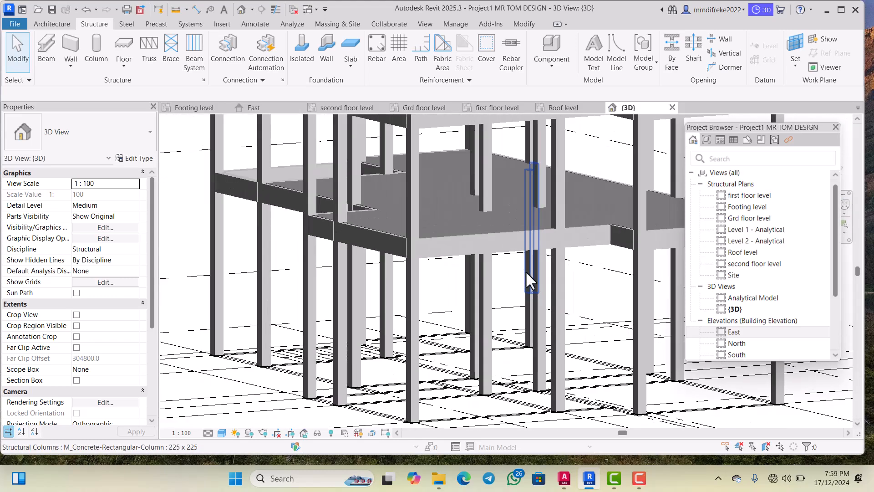
scroll(526, 272, "down", 8)
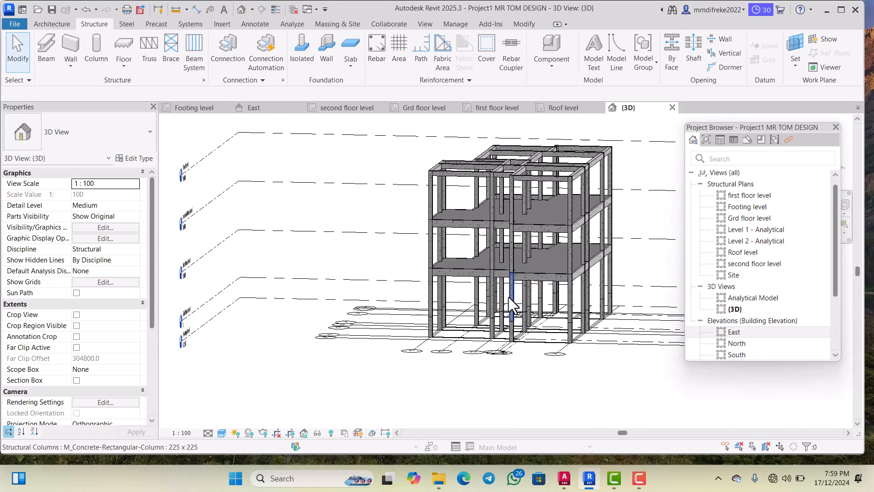
scroll(515, 301, "up", 3)
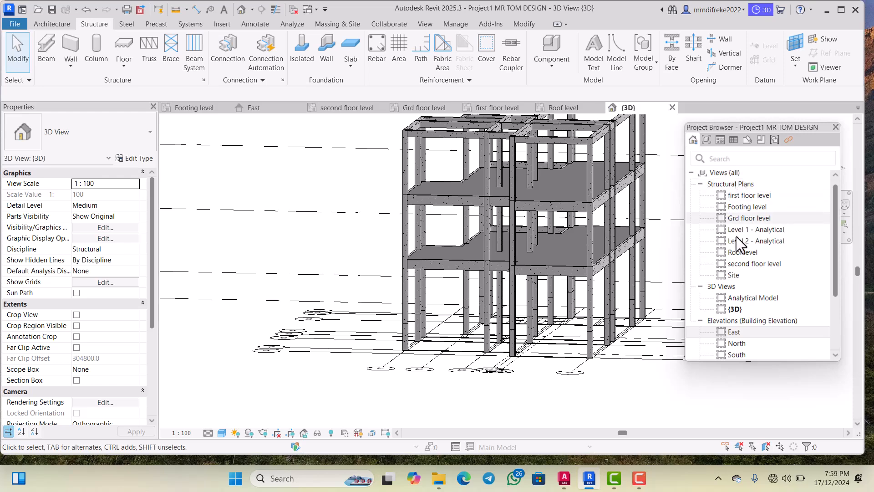
Step: For the Footing level plan, duplicate the isolated rectangular footing type as 1400 x 1400, with width and length set to 1400
double_click(740, 206)
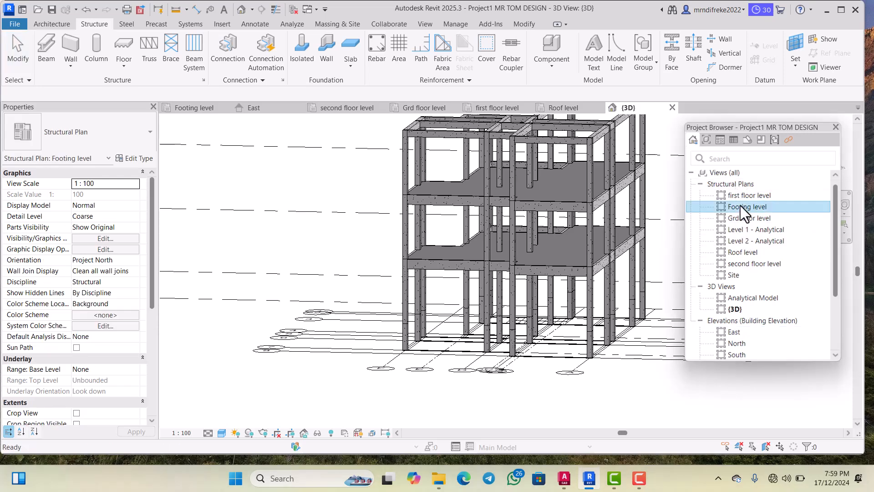
scroll(485, 214, "down", 1)
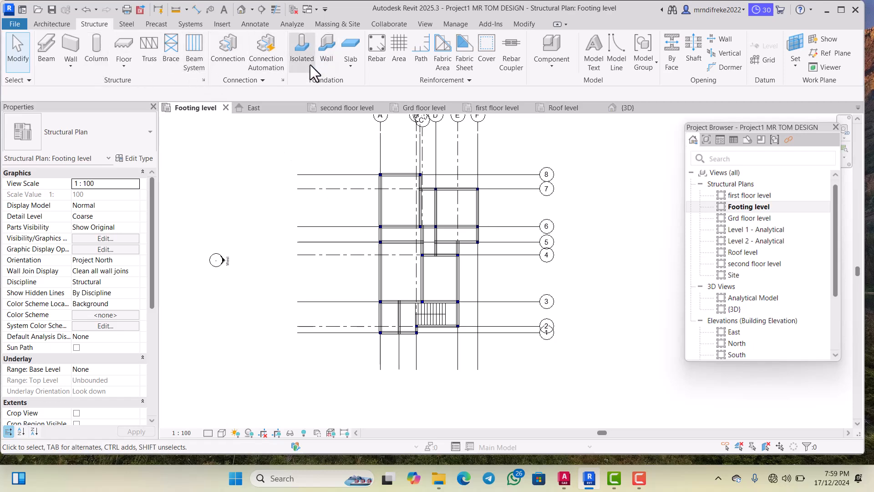
left_click(302, 50)
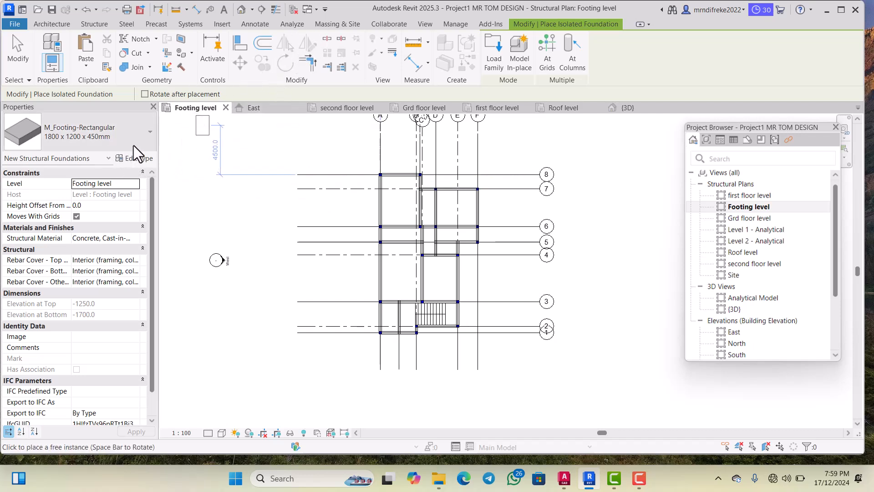
left_click(136, 158)
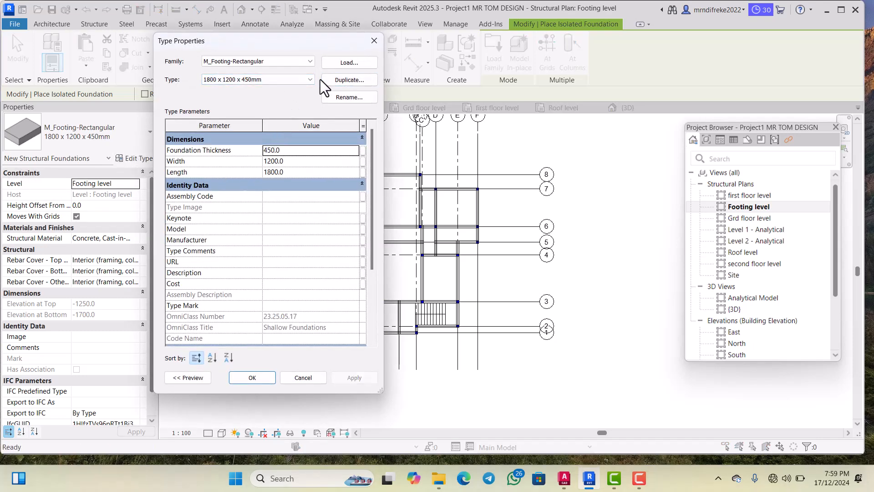
left_click(336, 79)
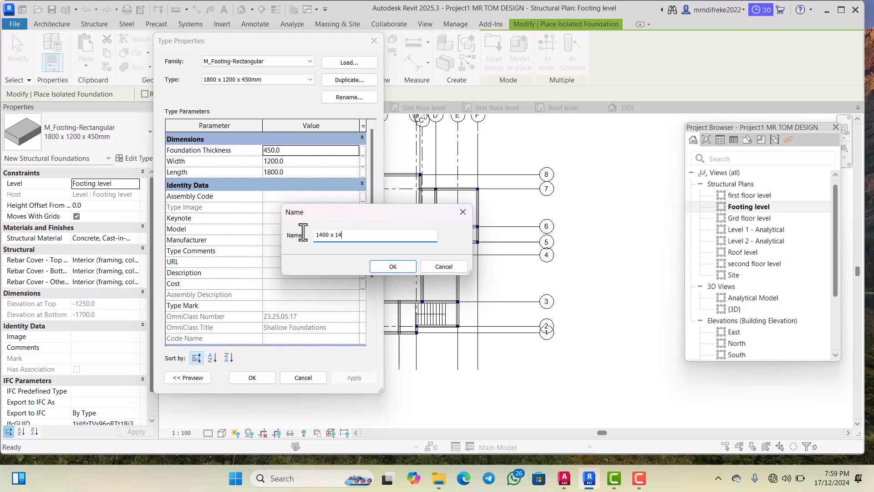
left_click(394, 268)
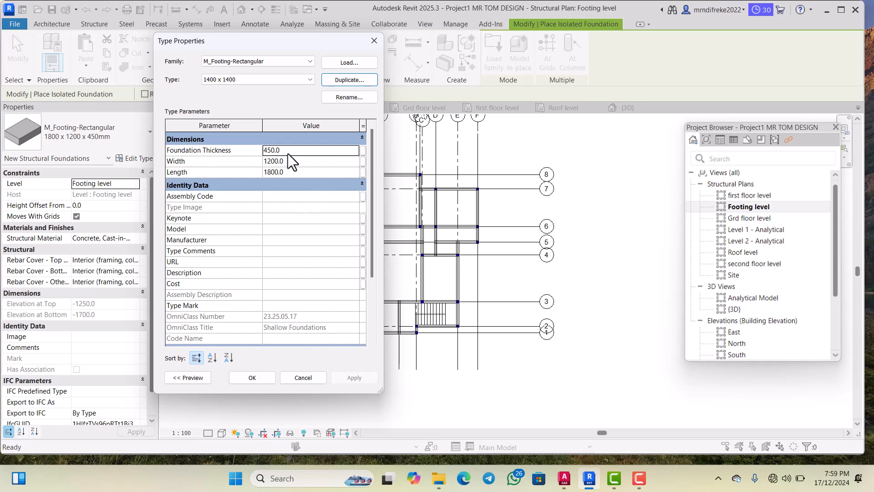
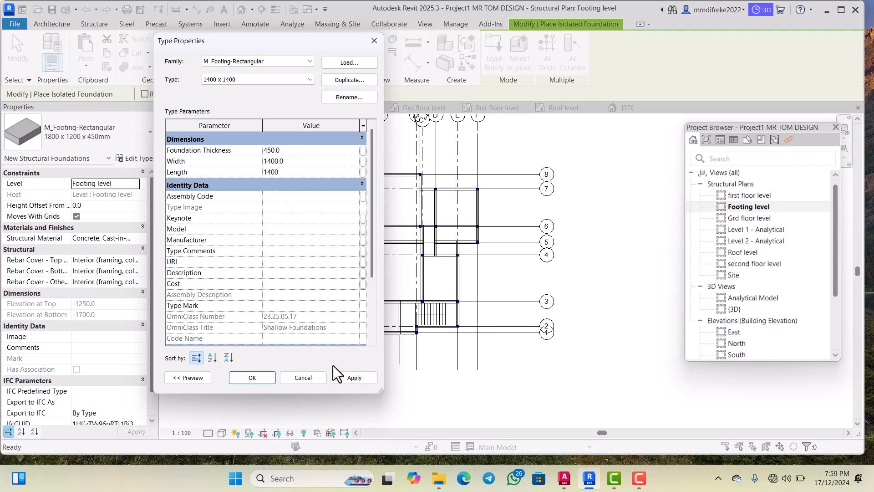
left_click(349, 378)
left_click(253, 378)
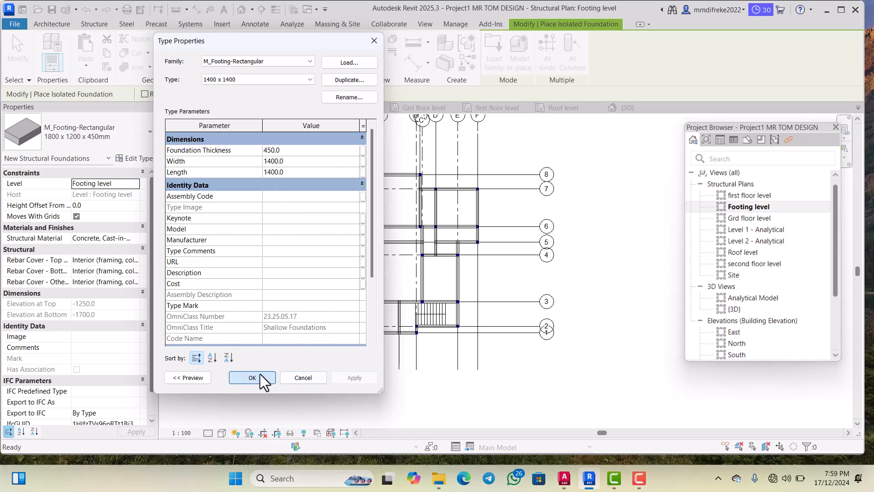
Step: Place 1400 x 1400 footings under the two columns on grid 8, at grids A and C
scroll(384, 196, "up", 8)
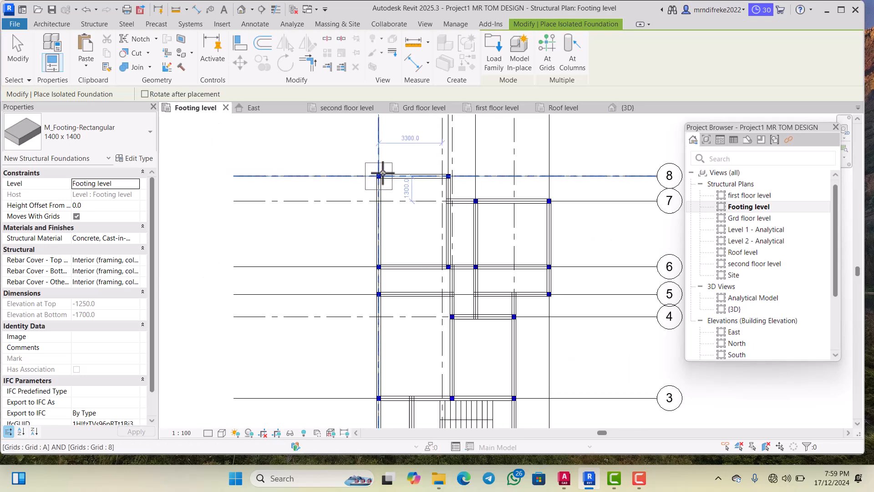
scroll(385, 176, "up", 5)
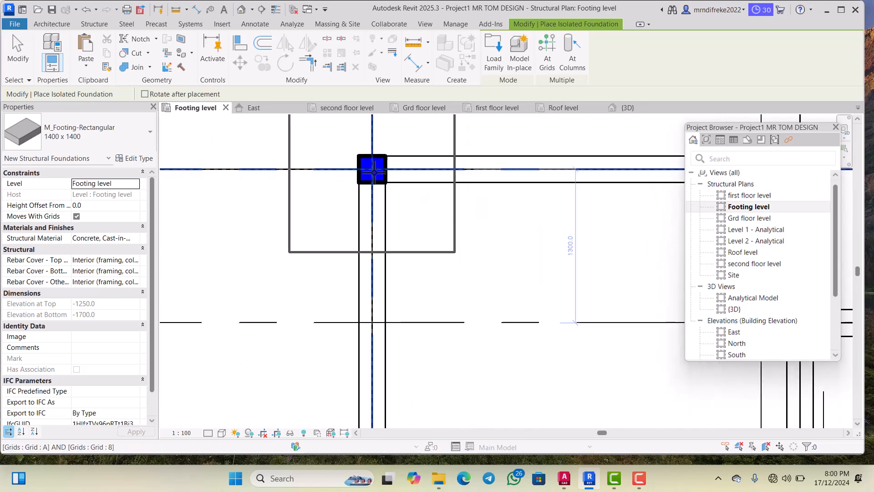
scroll(327, 231, "down", 5)
scroll(484, 195, "up", 4)
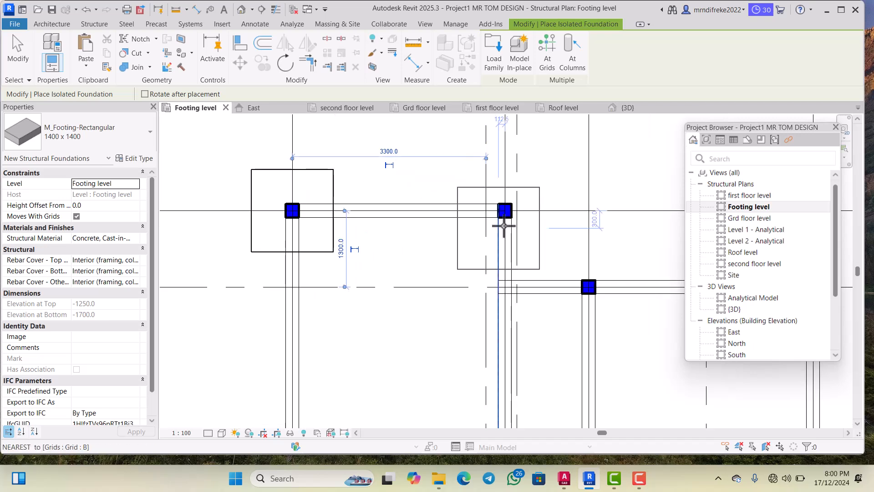
left_click(504, 202)
scroll(456, 218, "down", 3)
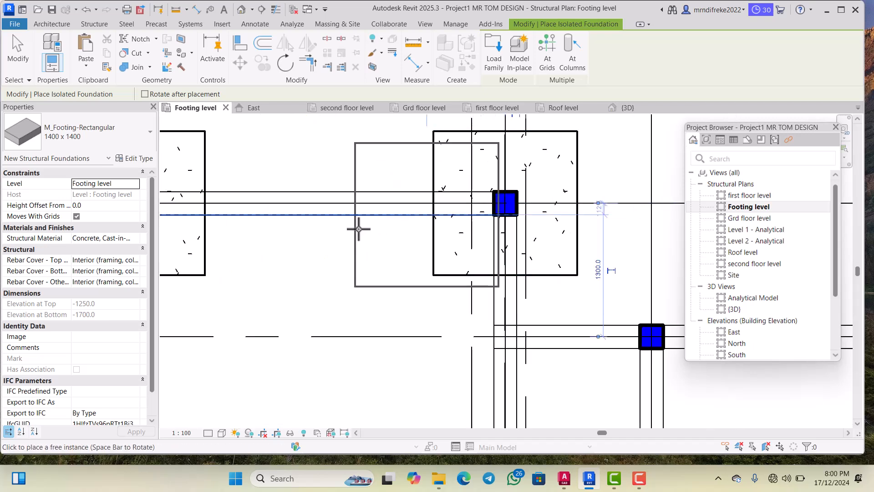
Step: Place 1400 x 1400 footings under the two columns on grid 7, at grids D and F
scroll(474, 271, "up", 4)
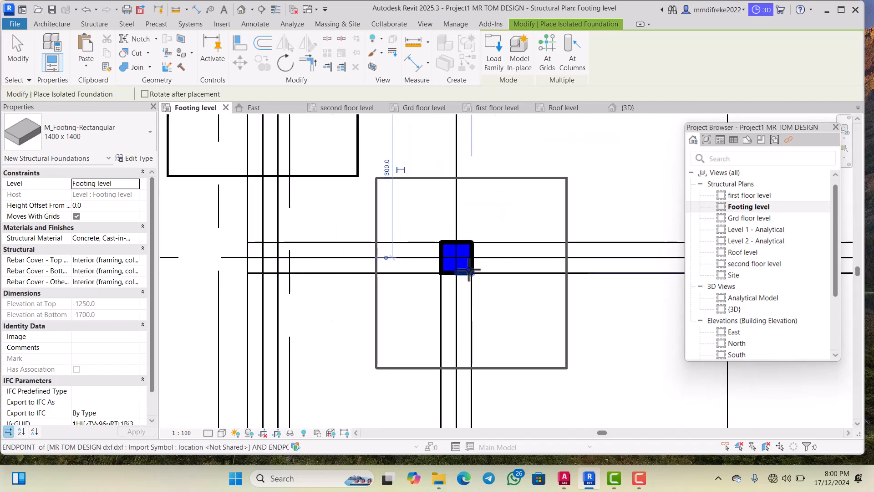
left_click(456, 259)
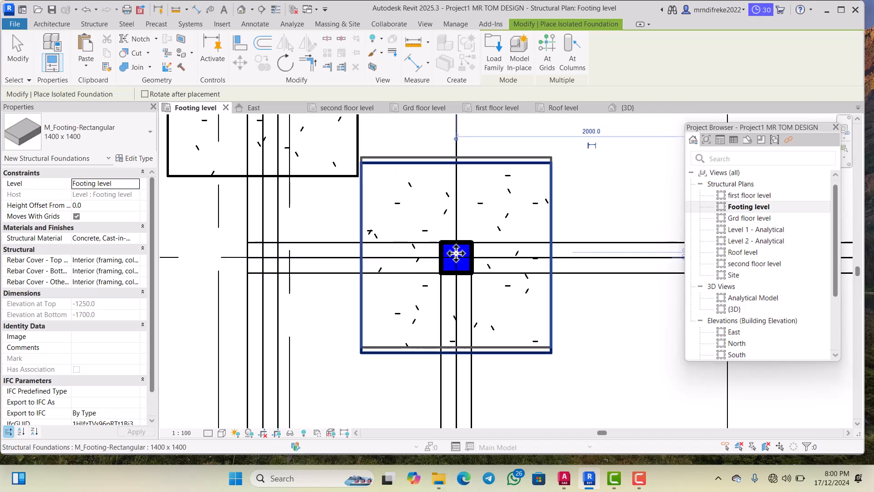
scroll(456, 252, "down", 4)
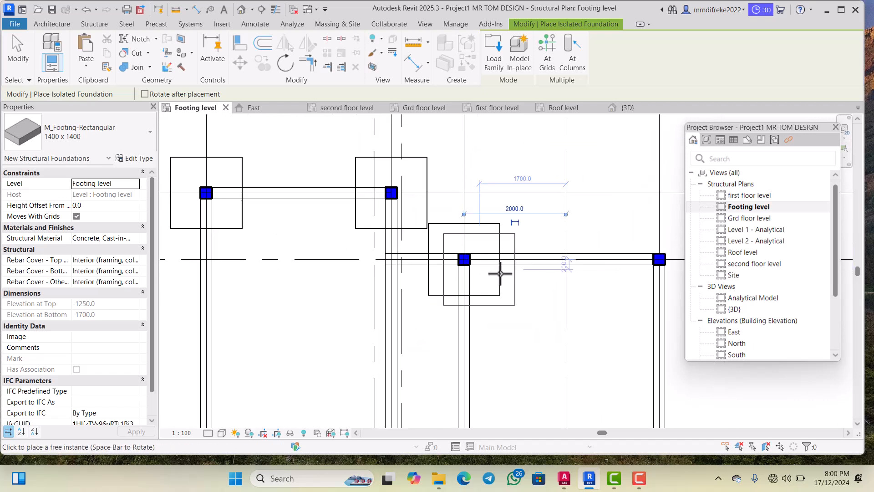
scroll(569, 249, "up", 5)
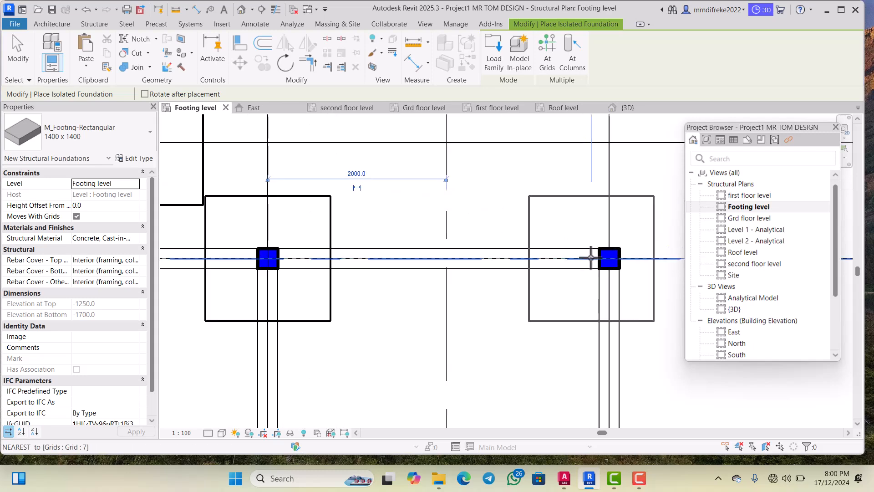
scroll(495, 221, "down", 6)
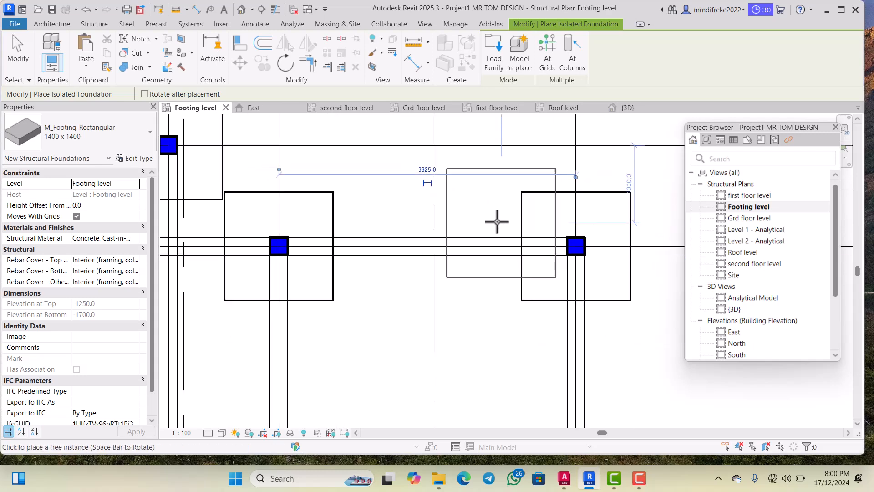
Step: Place 1400 x 1400 footings under the columns on grid F at grids 6 and 5
scroll(507, 289, "up", 6)
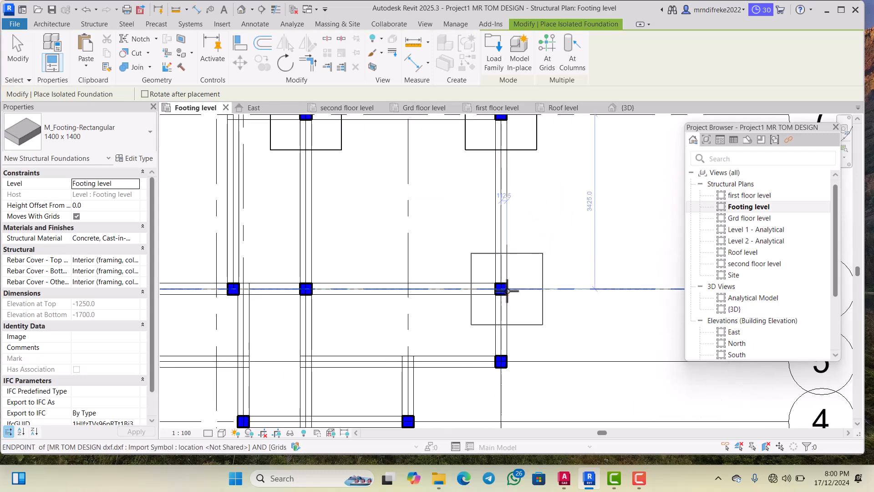
scroll(500, 273, "down", 4)
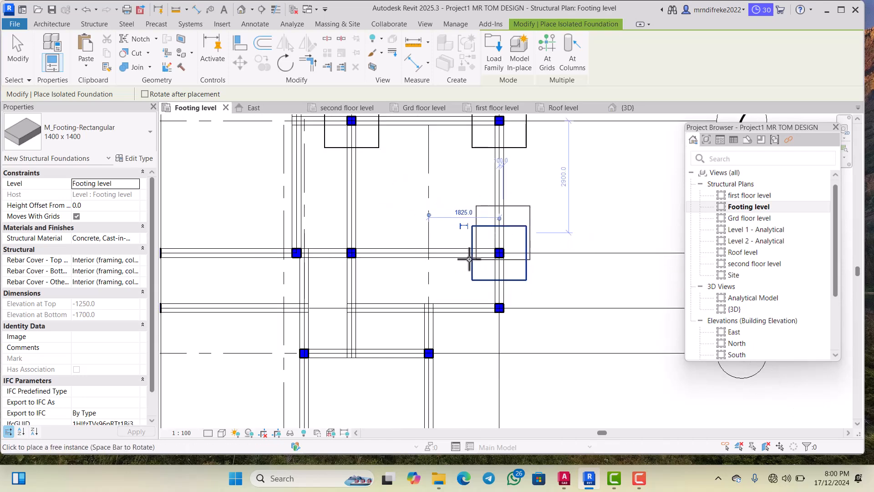
scroll(503, 302, "up", 4)
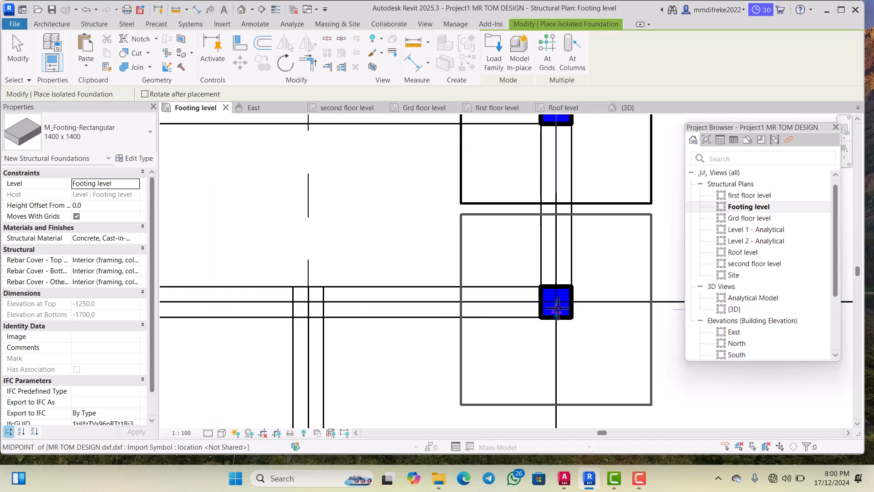
scroll(546, 264, "down", 4)
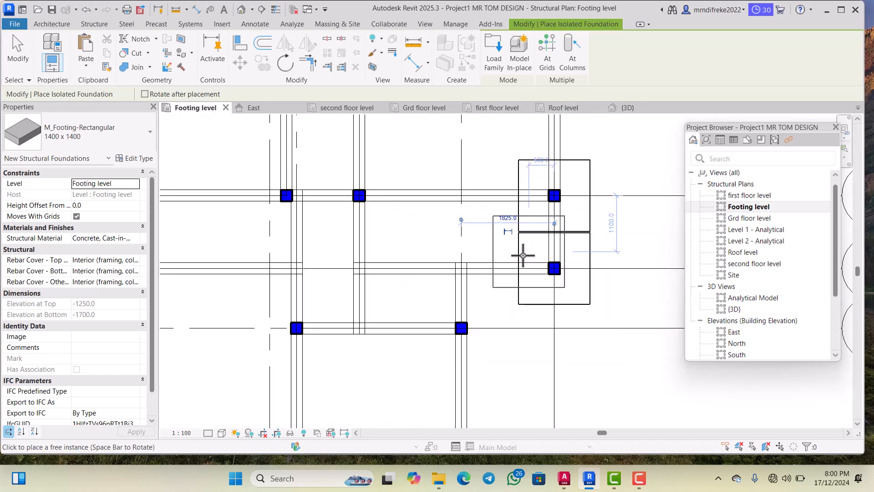
Step: Place 1400 x 1400 footings under the columns on grid 6 at grids D and C
scroll(357, 206, "up", 4)
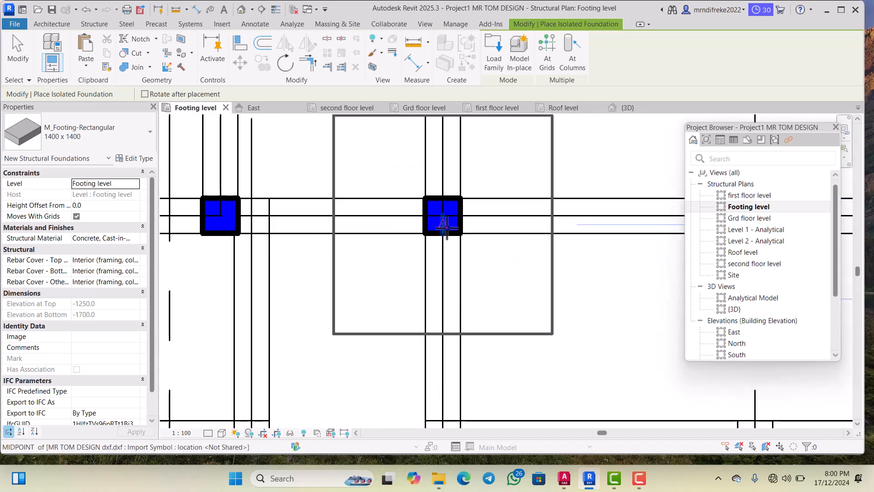
scroll(480, 219, "down", 3)
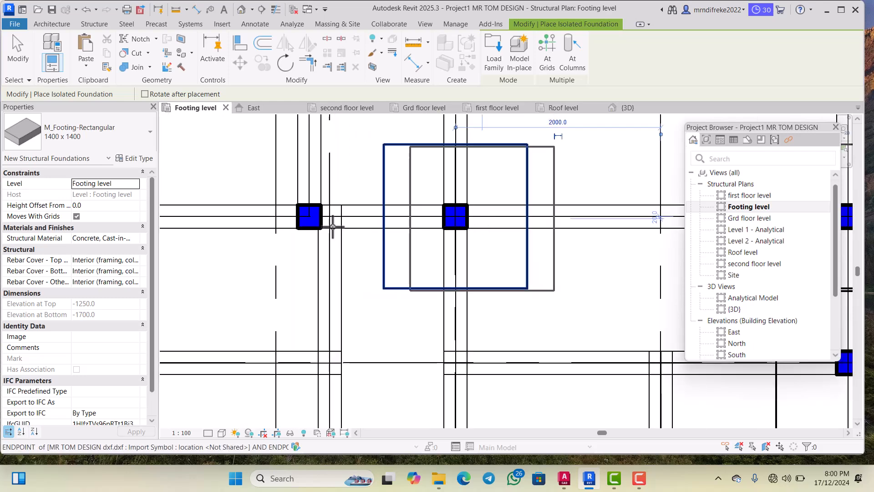
middle_click_drag(279, 222, 331, 221)
scroll(333, 220, "up", 3)
scroll(369, 224, "up", 1)
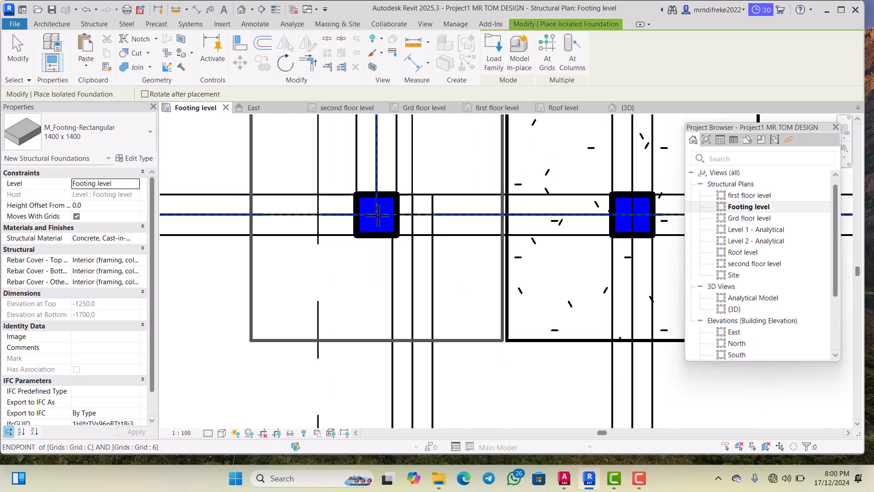
left_click(378, 215)
scroll(444, 213, "down", 2)
scroll(451, 216, "down", 4)
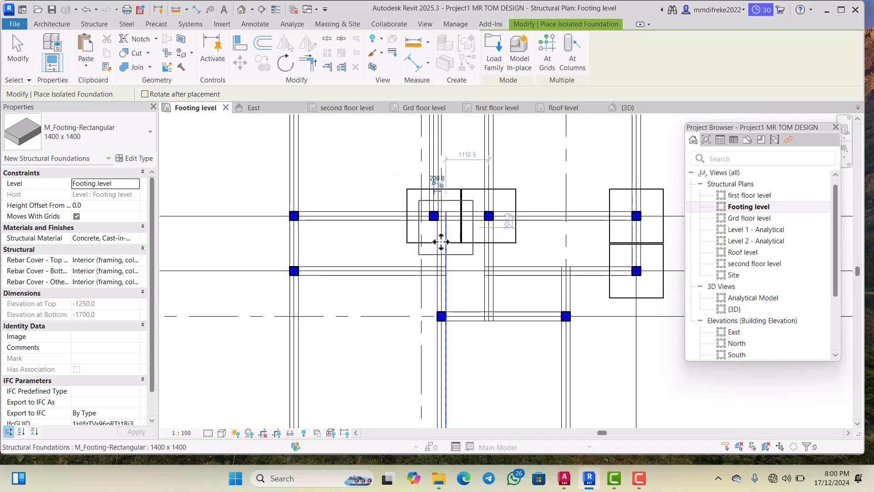
Step: Place 1400 x 1400 footings under the columns on grid A at grids 6 and 5
scroll(299, 220, "up", 5)
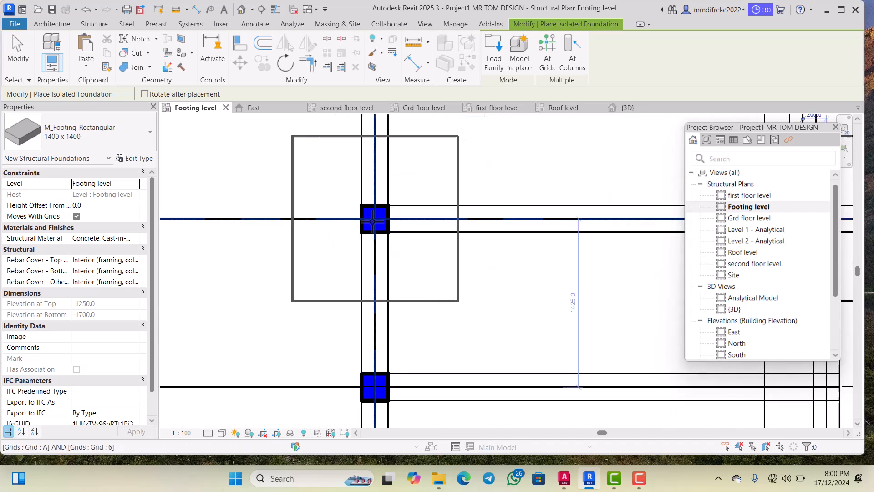
scroll(376, 219, "down", 4)
scroll(377, 283, "up", 3)
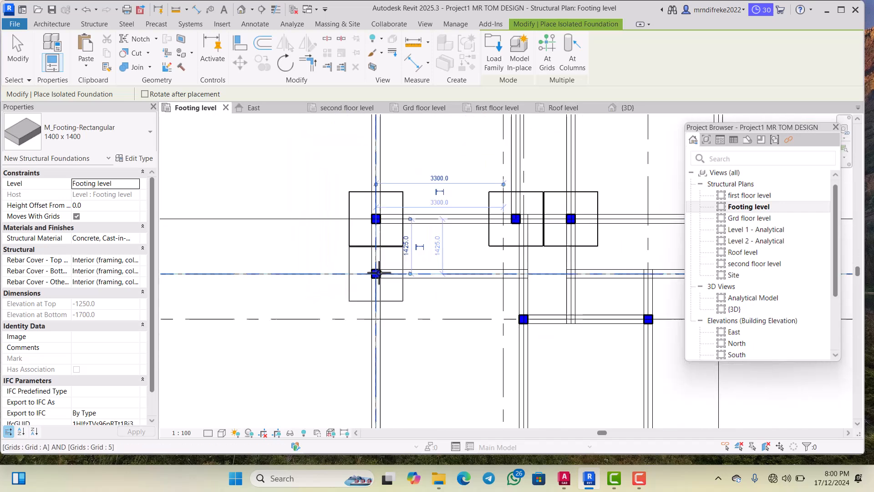
scroll(377, 288, "up", 2)
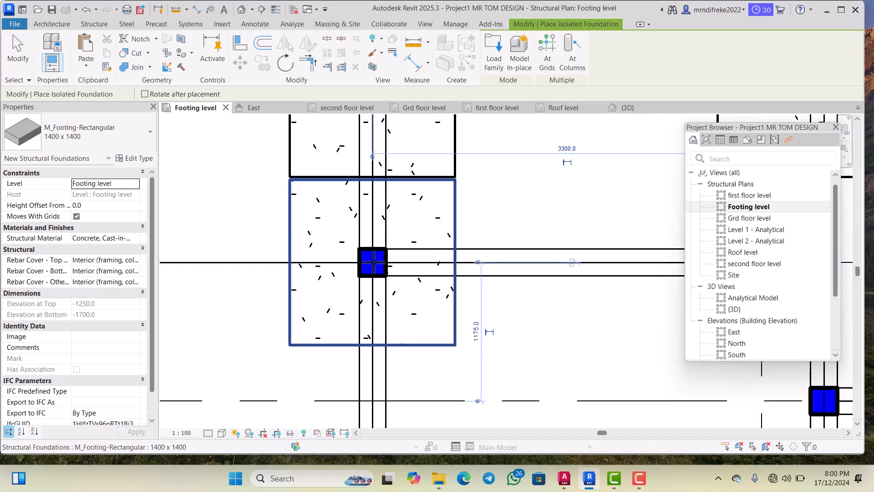
Step: Place 1400 x 1400 footings under the two columns on grid 4, at grids C' and E
scroll(373, 262, "down", 4)
scroll(485, 294, "up", 3)
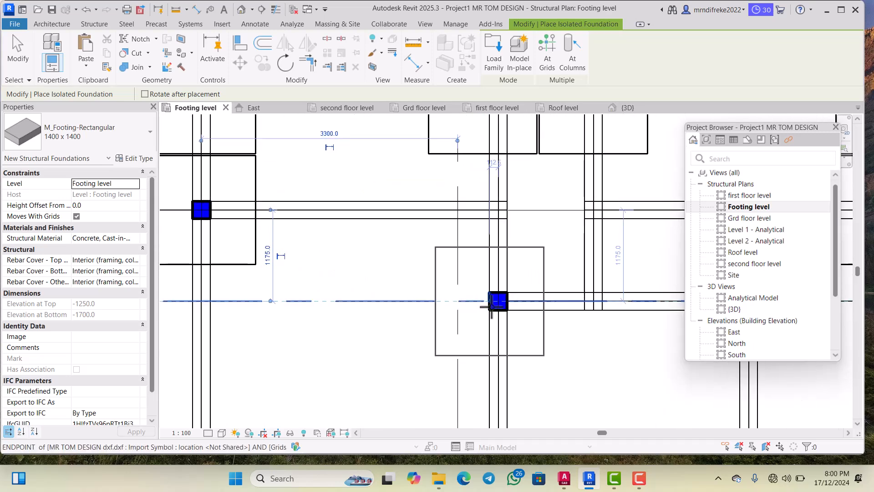
scroll(494, 307, "up", 2)
left_click(501, 297)
scroll(395, 283, "down", 3)
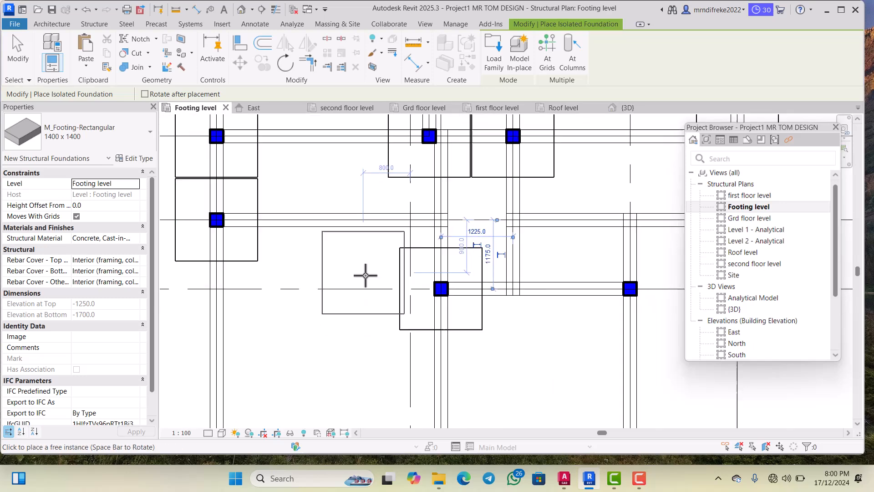
scroll(469, 296, "up", 4)
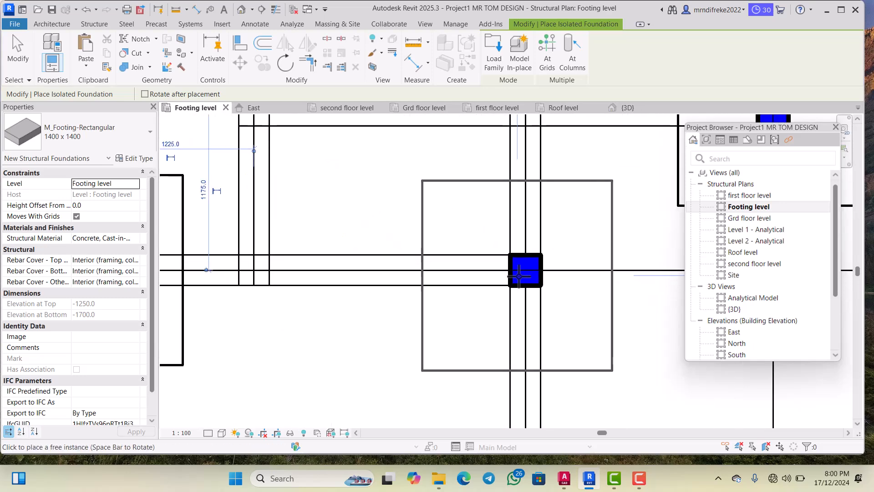
left_click(498, 270)
scroll(438, 272, "down", 4)
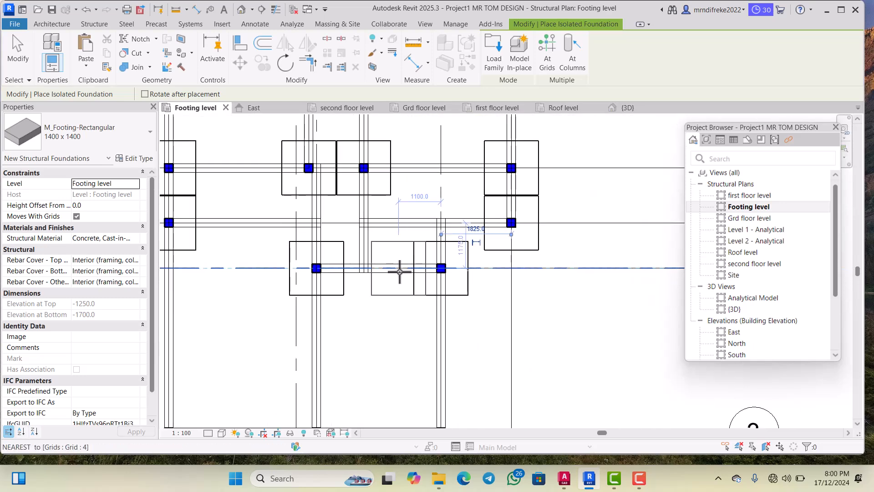
Step: Place 1400 x 1400 footings under the columns on grid 3 at grids E and C'
scroll(454, 238, "down", 1)
scroll(447, 305, "up", 5)
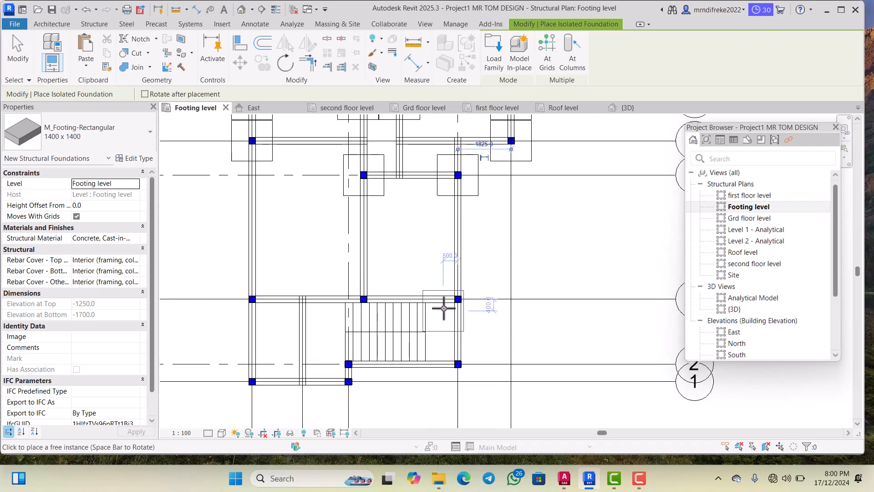
scroll(478, 305, "up", 1)
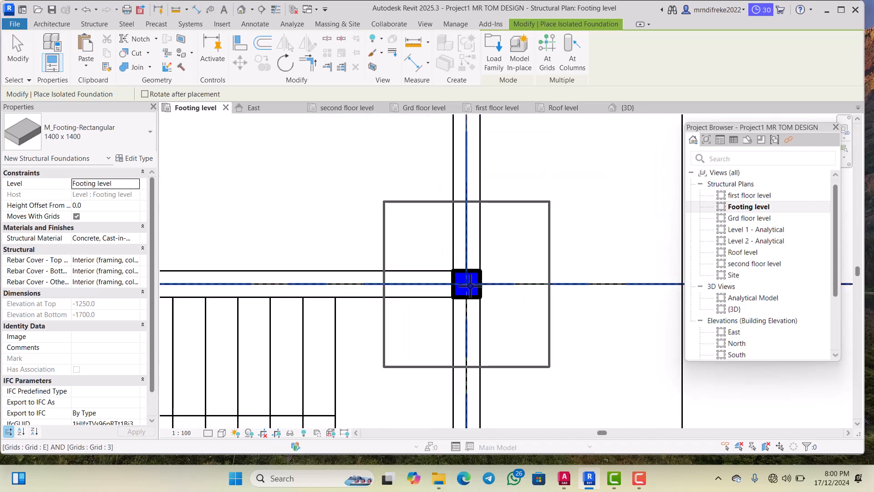
scroll(478, 269, "down", 2)
scroll(358, 258, "up", 5)
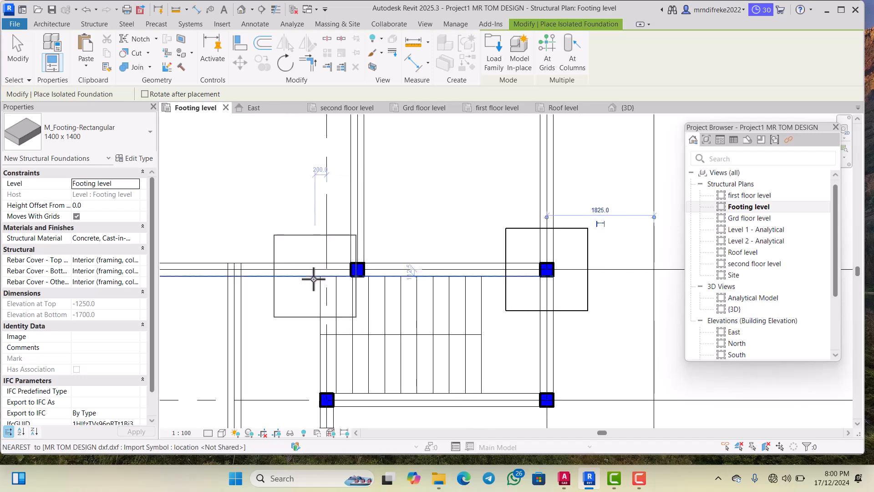
left_click(357, 259)
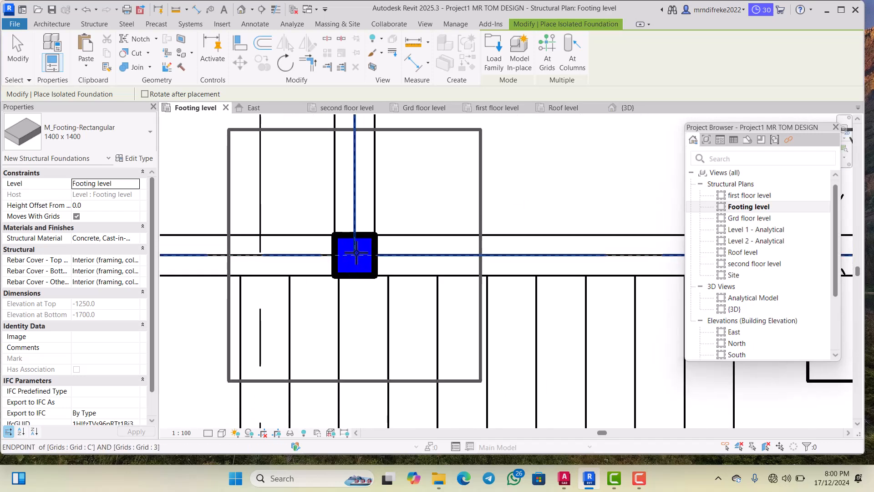
Step: Place 1400 x 1400 footings under the columns on grid 2 at grids E and B
scroll(441, 227, "down", 5)
scroll(517, 296, "up", 5)
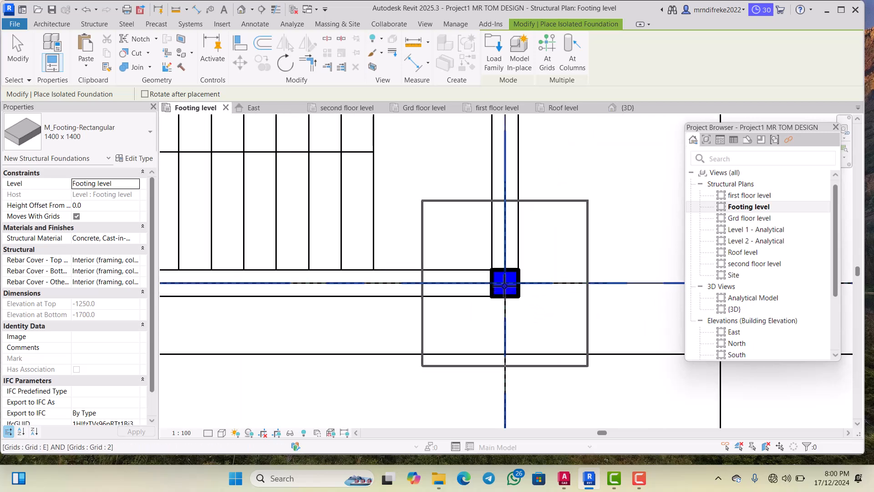
left_click(505, 288)
scroll(506, 287, "down", 3)
scroll(288, 280, "up", 4)
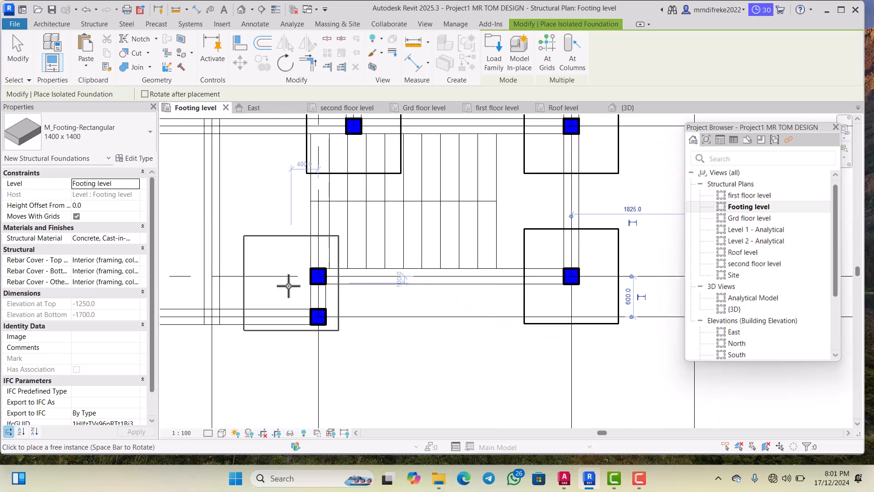
left_click(321, 268)
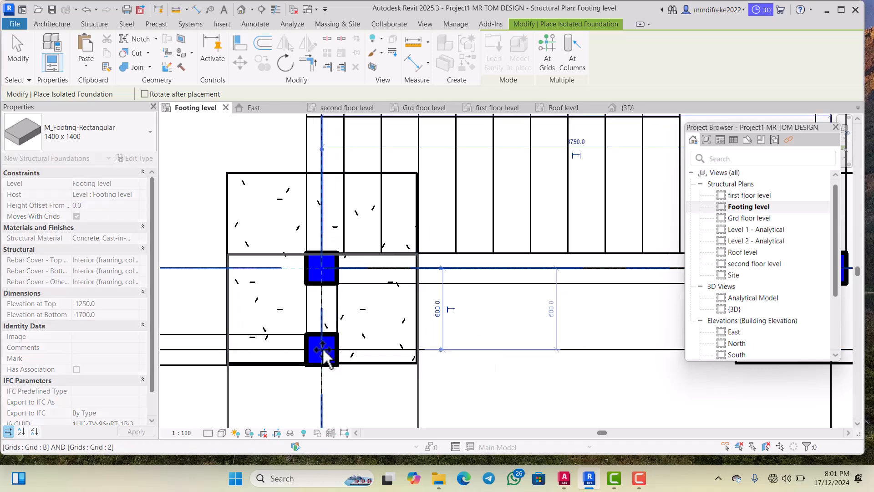
Step: Try to place a 1400 x 1400 footing under the column at grids B and 1
scroll(445, 293, "down", 3)
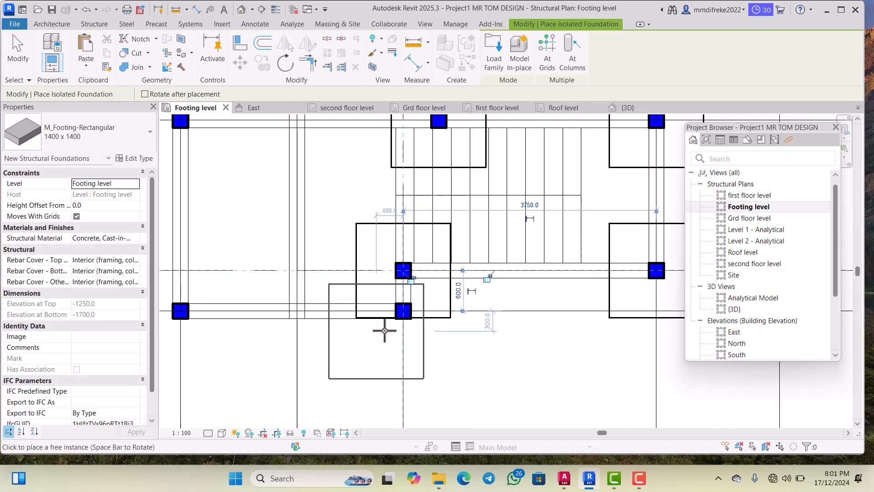
scroll(387, 326, "up", 5)
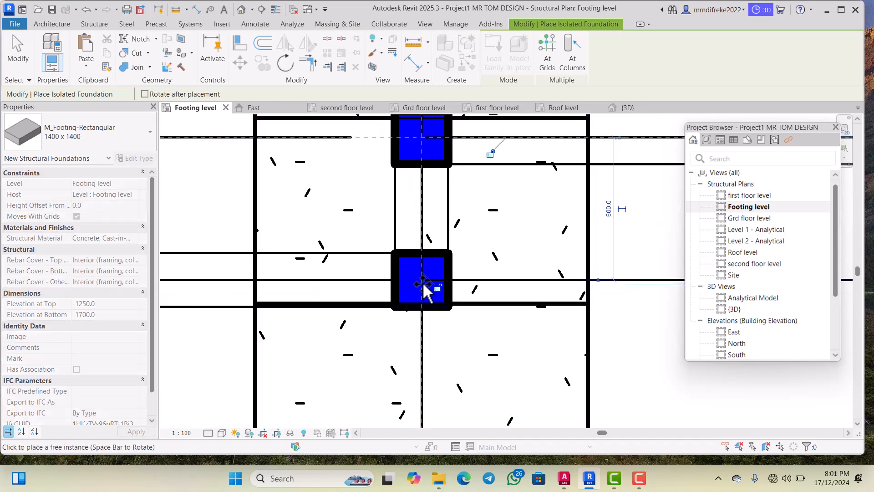
scroll(453, 293, "down", 4)
scroll(431, 326, "down", 2)
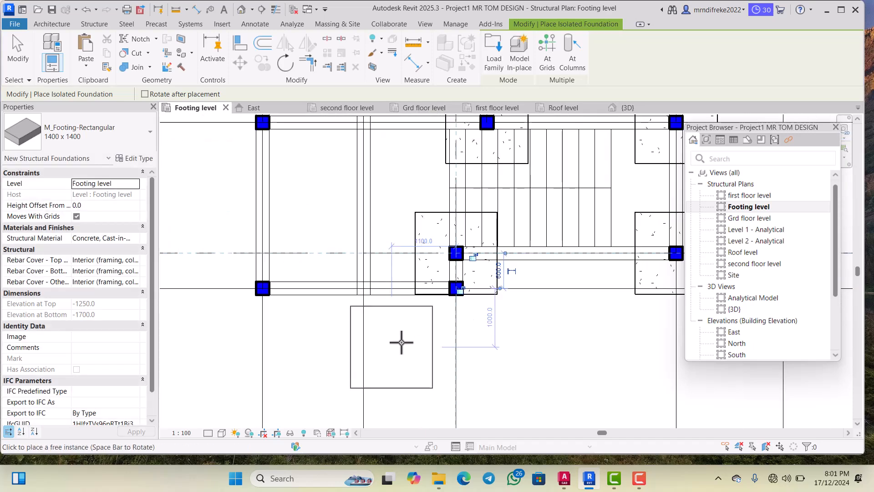
Step: Place 1400 x 1400 footings under the columns on grid A at grids 1 and 3
scroll(302, 302, "up", 4)
scroll(293, 300, "up", 1)
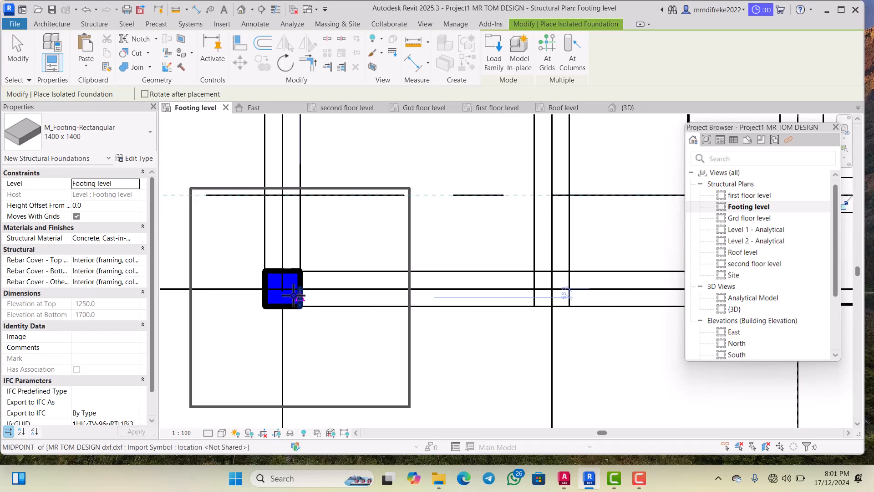
scroll(312, 297, "down", 3)
scroll(355, 334, "down", 3)
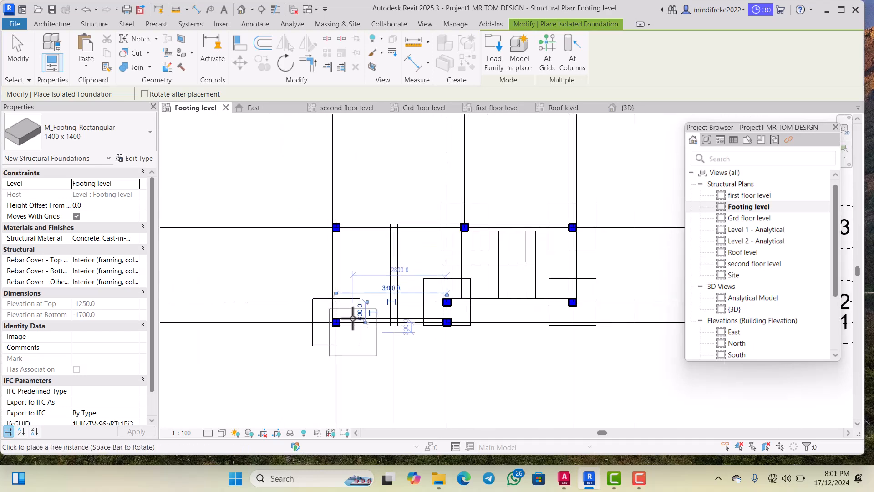
scroll(336, 238, "up", 3)
scroll(332, 211, "up", 4)
scroll(333, 214, "down", 3)
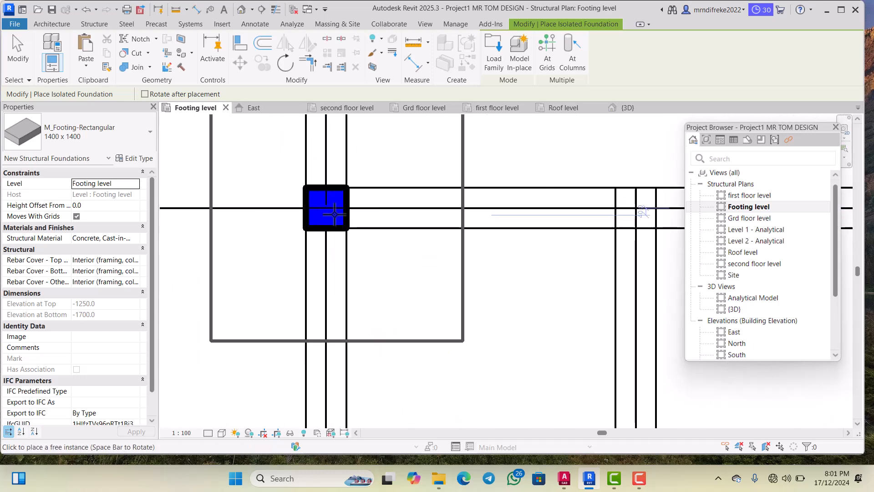
scroll(344, 243, "down", 3)
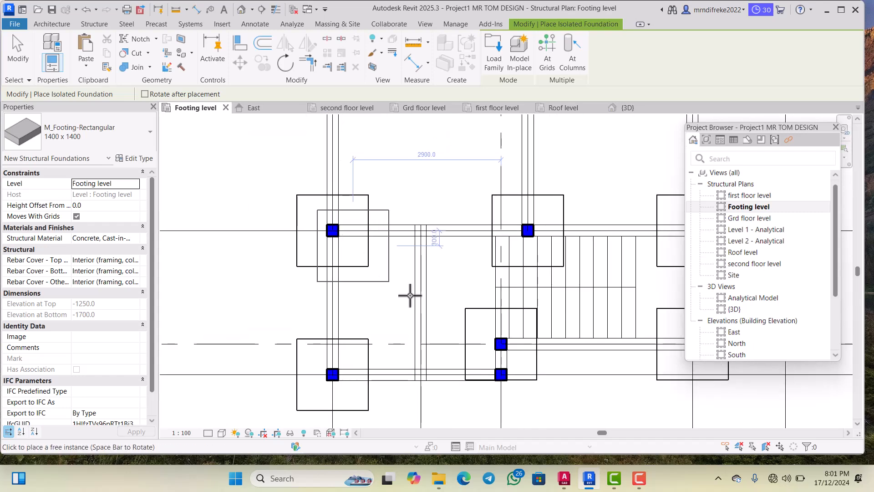
Step: Place a 1400 x 1400 footing under the column at grids B and 1, overlapping the adjacent grid 2 footing
scroll(469, 328, "up", 4)
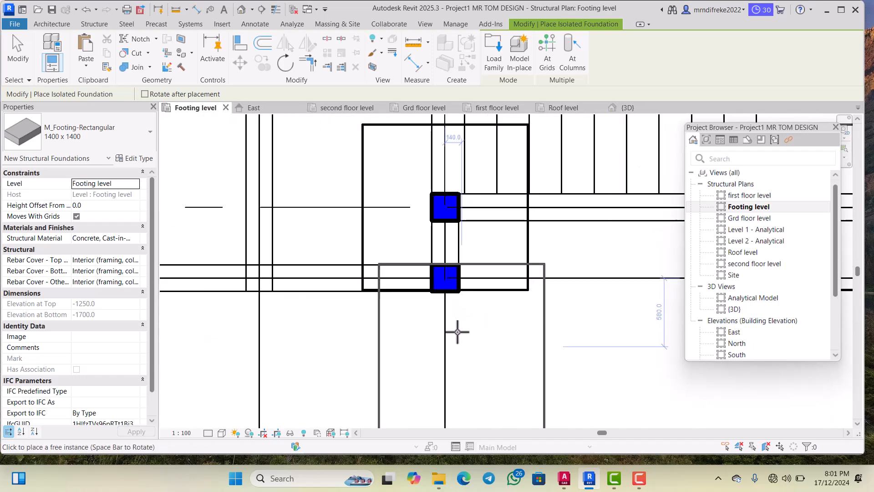
scroll(455, 314, "up", 5)
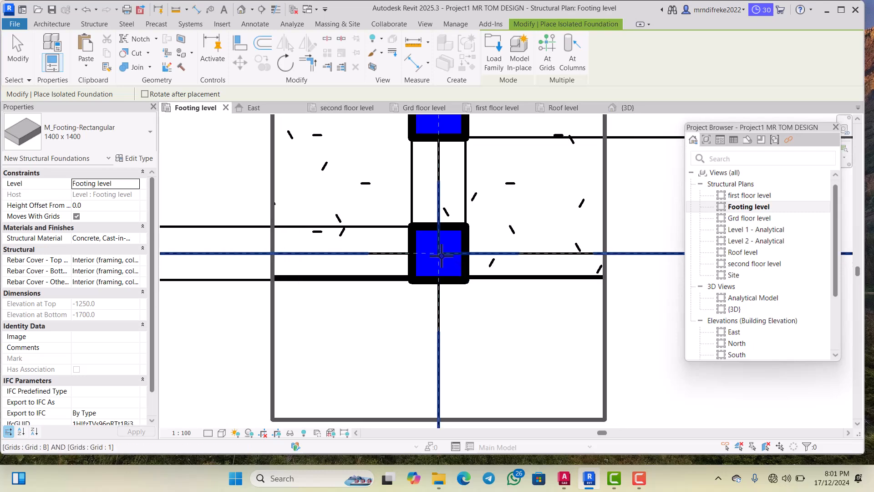
scroll(363, 289, "down", 5)
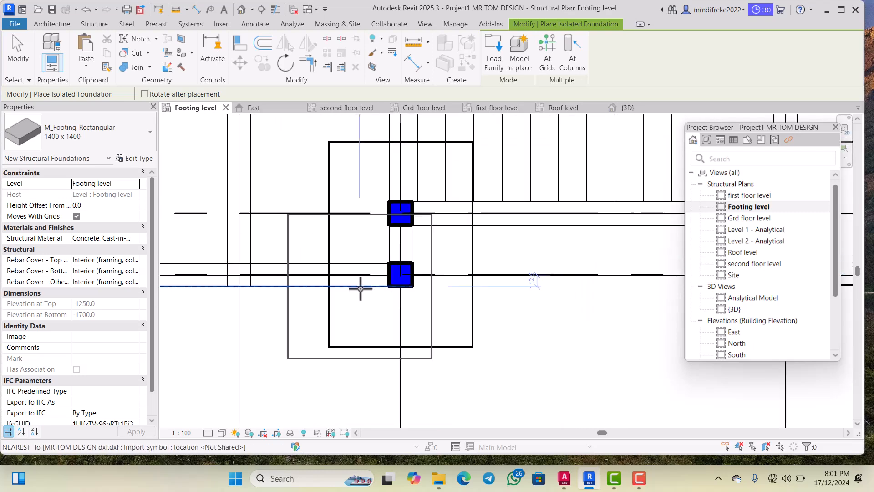
Step: Check the whole plan for columns without a footing and end the isolated foundation placement
scroll(362, 289, "down", 4)
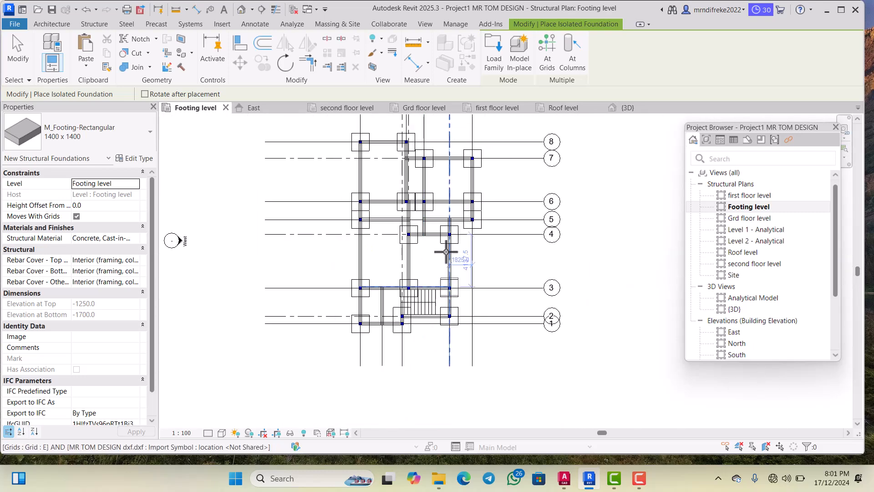
scroll(452, 224, "up", 2)
scroll(452, 224, "down", 4)
scroll(396, 118, "up", 2)
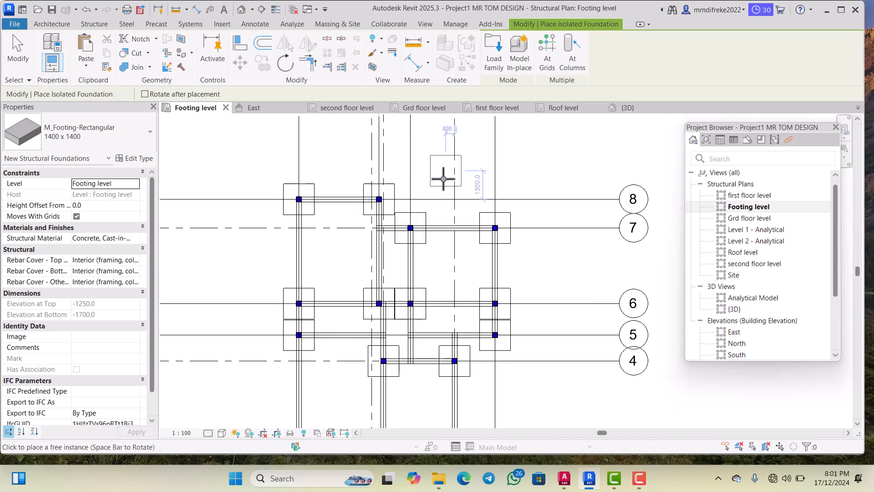
scroll(445, 176, "down", 1)
scroll(474, 275, "up", 4)
scroll(461, 232, "down", 8)
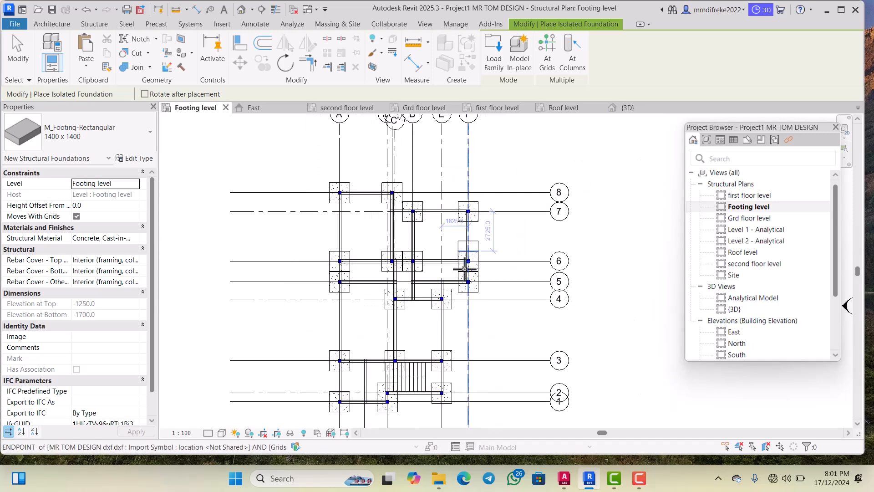
scroll(462, 311, "up", 5)
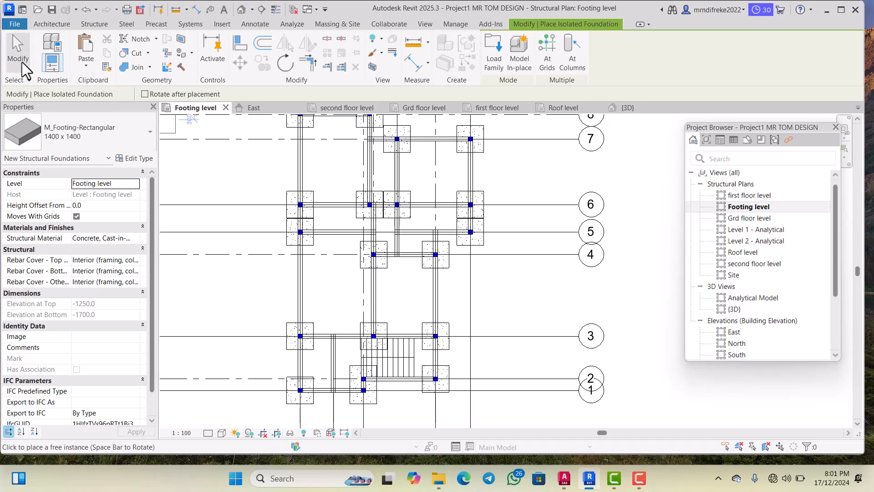
left_click(19, 54)
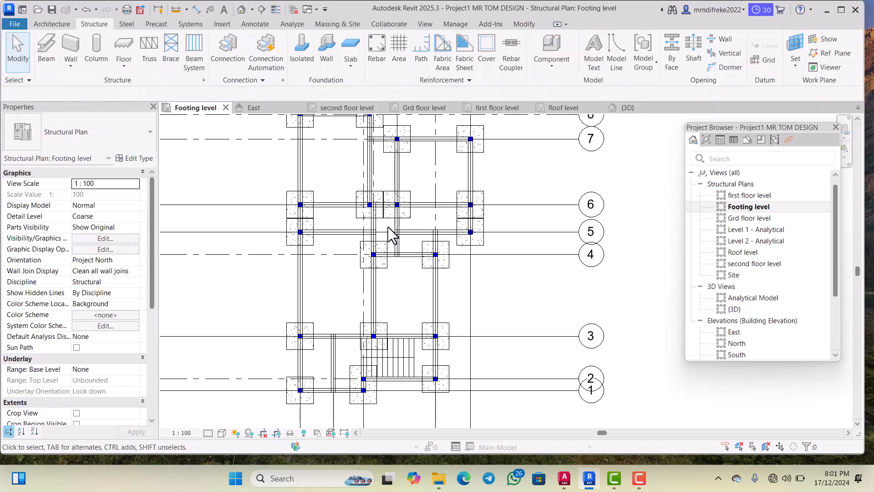
Step: Override the Structural Foundations surface foreground pattern in the Footing level view with solid fill in olive, RGB 128-128-000
left_click(114, 239)
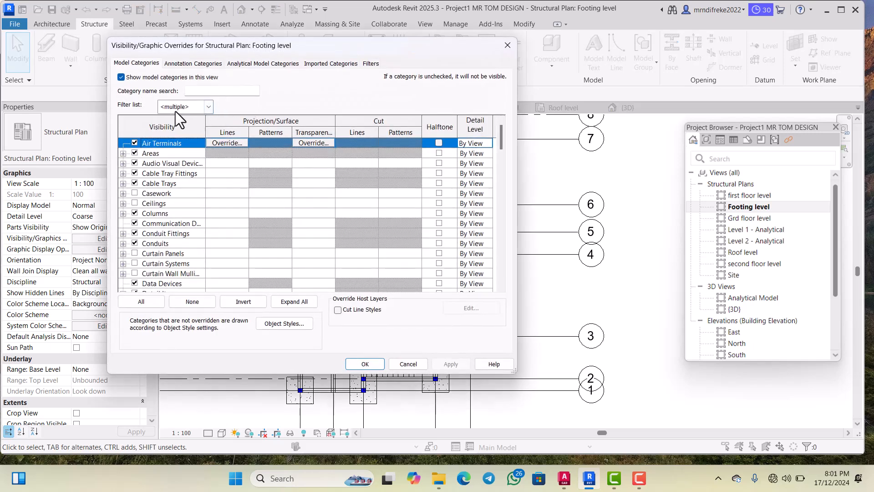
left_click(193, 91)
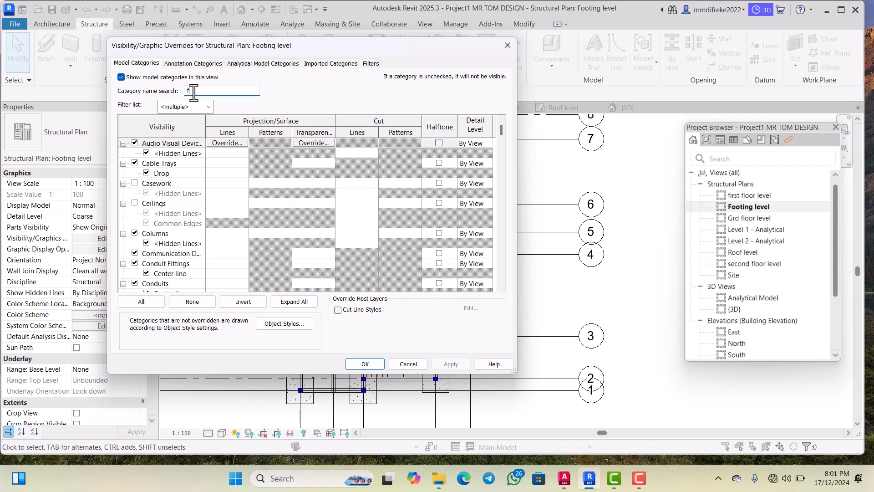
type("oundation")
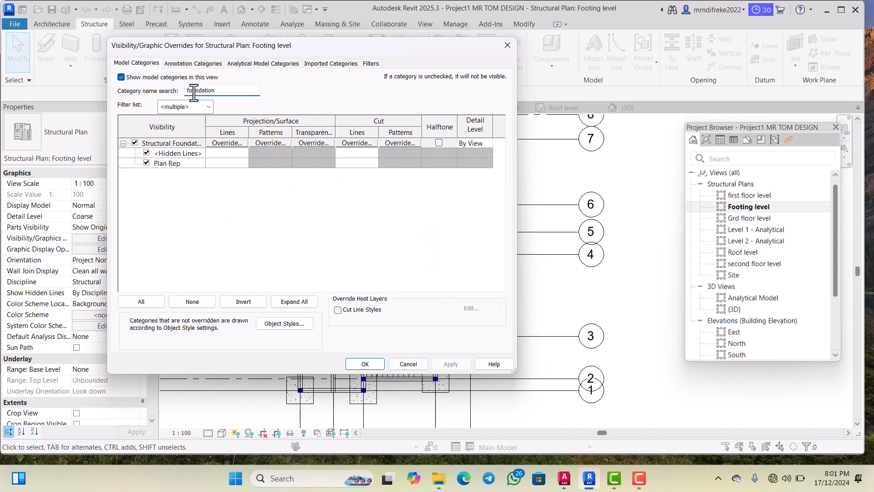
left_click(266, 145)
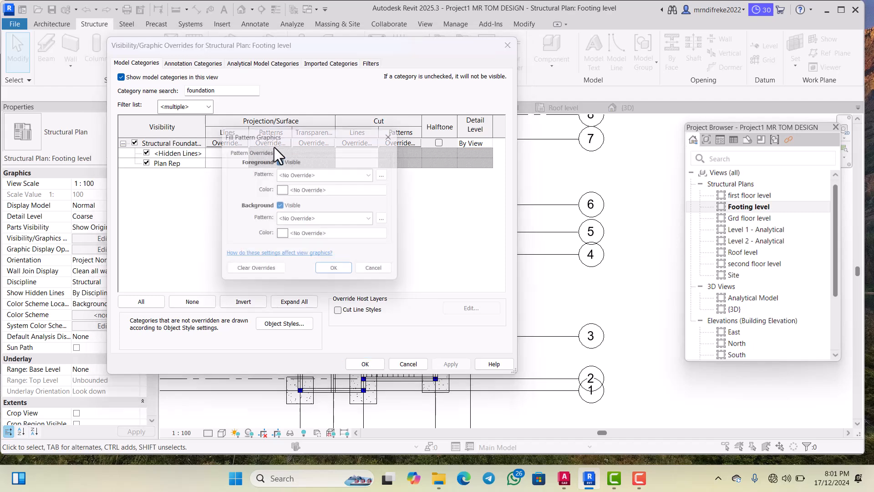
left_click(333, 178)
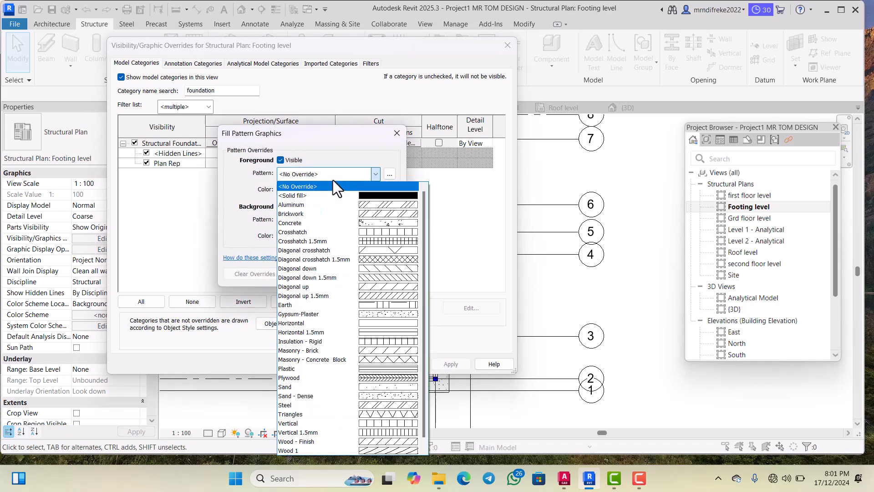
left_click(365, 195)
left_click(306, 190)
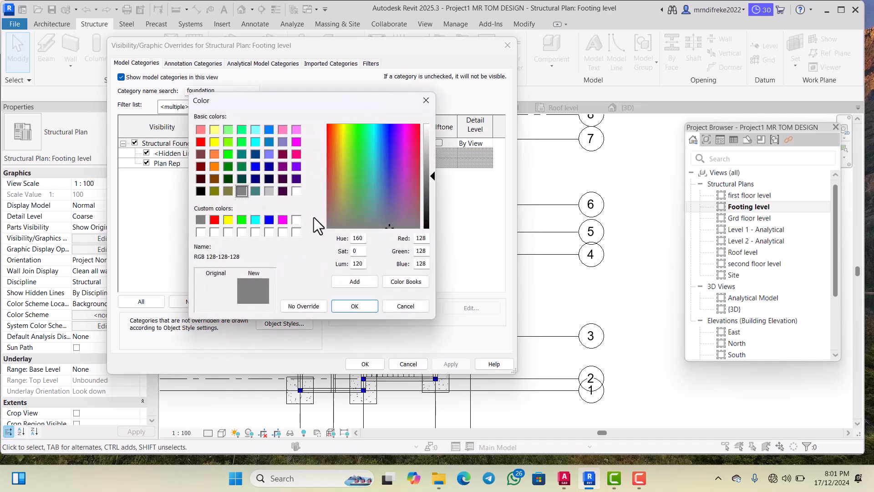
left_click(214, 191)
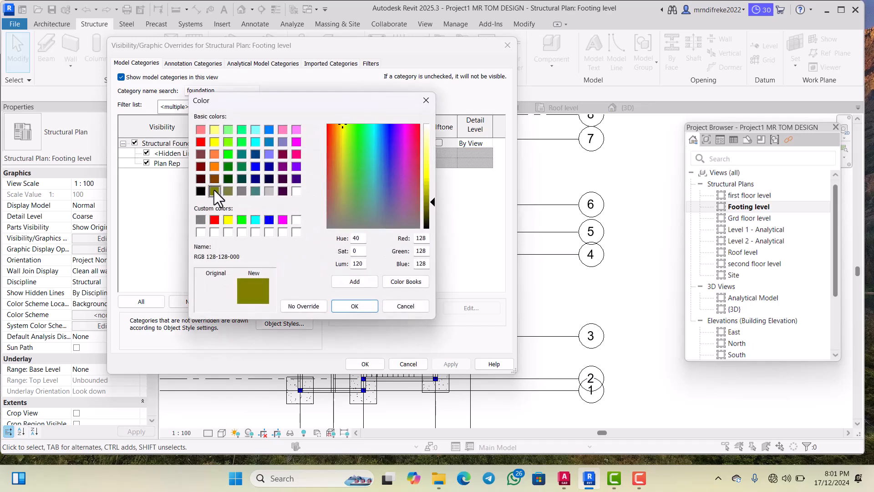
left_click(346, 306)
left_click(335, 270)
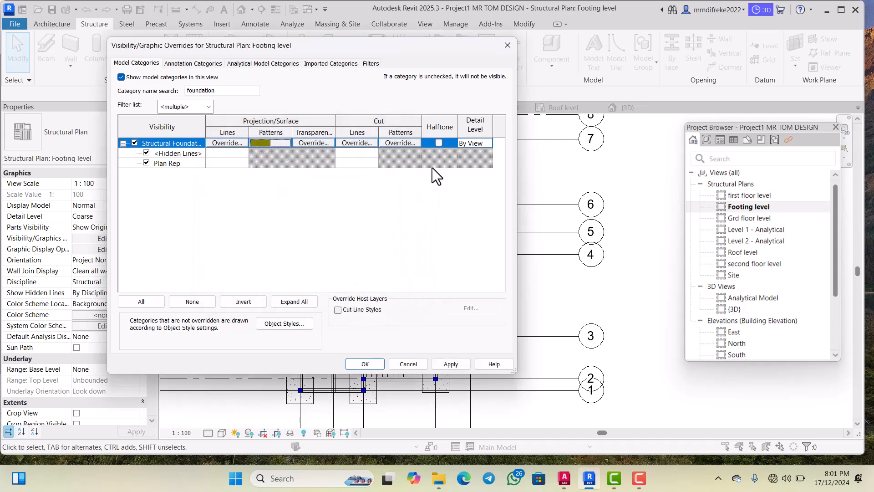
Step: Override the Structural Foundations cut foreground pattern with solid fill in olive, RGB 128-128-000, and apply the overrides to the Footing level view
left_click(409, 143)
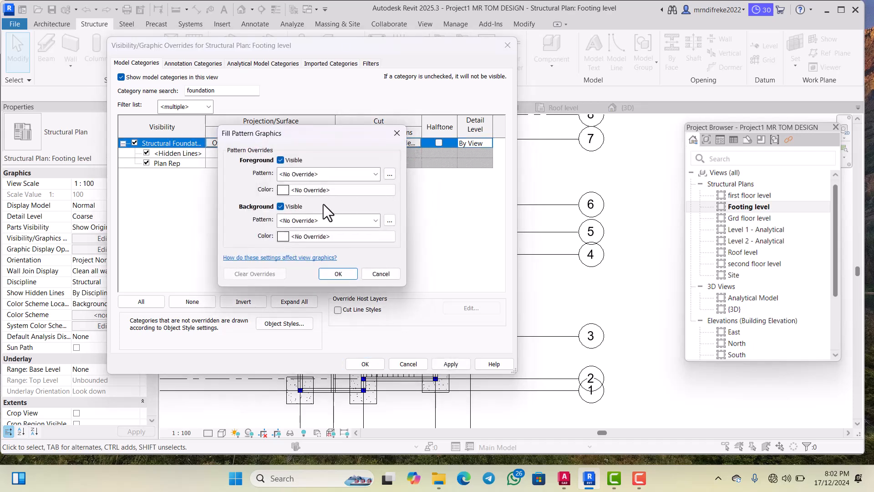
left_click(330, 177)
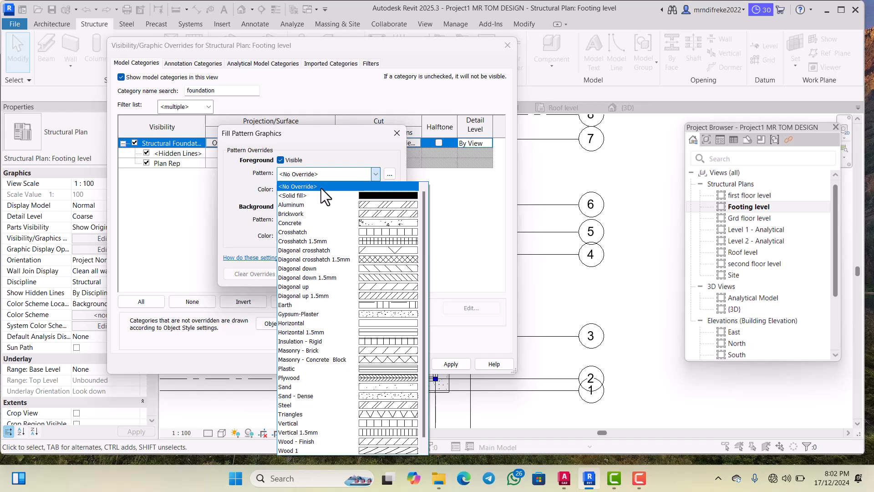
left_click(325, 196)
left_click(312, 191)
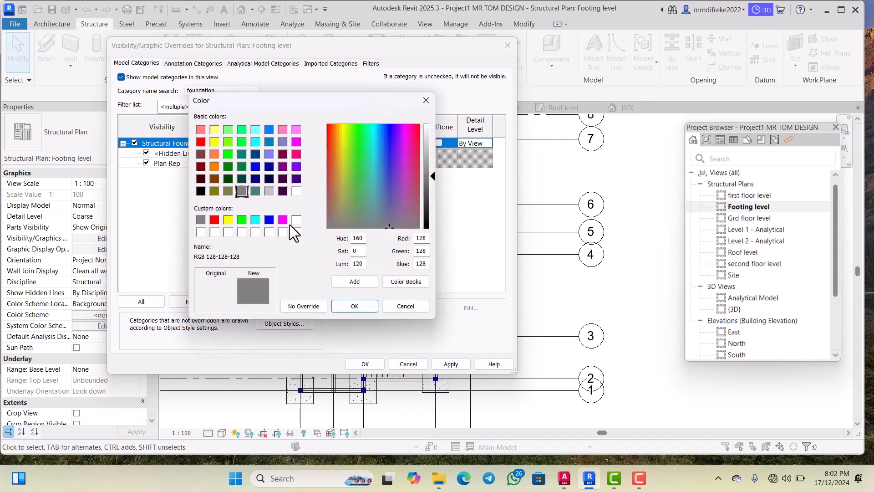
left_click(215, 191)
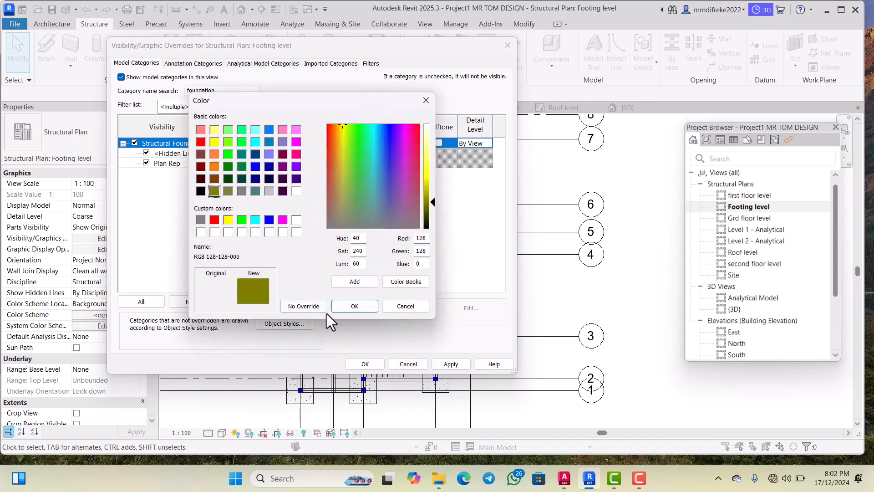
left_click(354, 306)
left_click(338, 273)
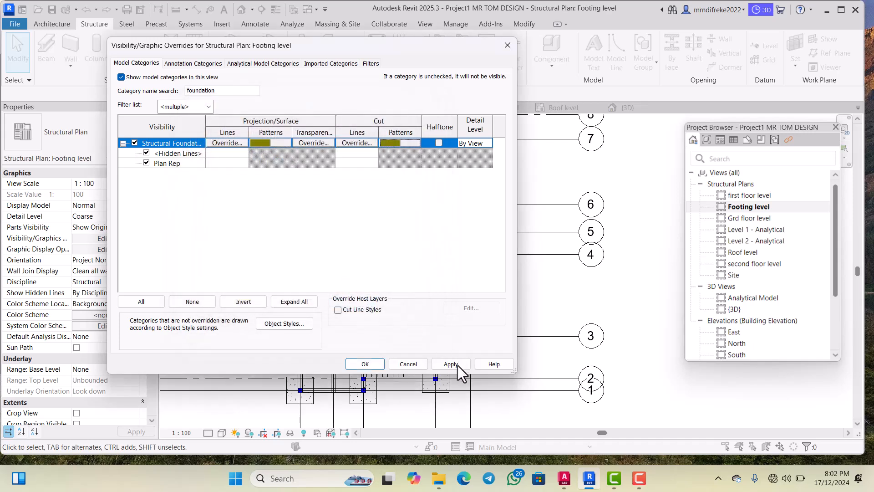
left_click(454, 364)
left_click(376, 365)
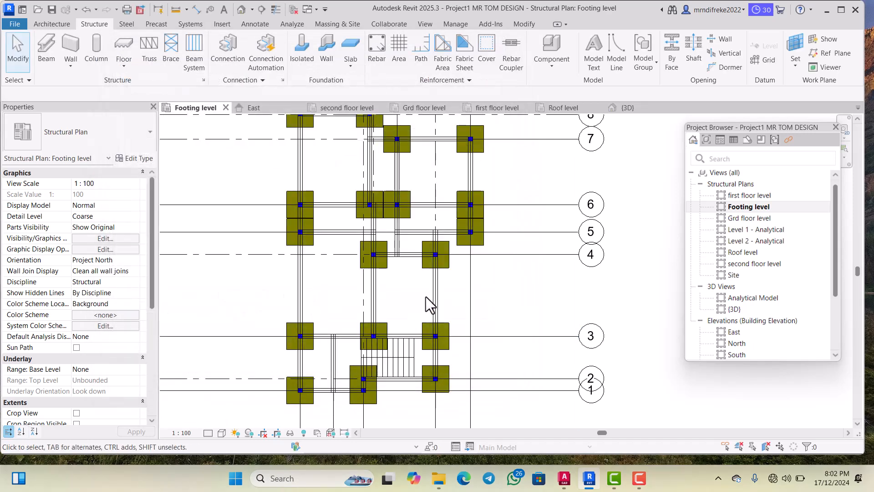
Step: Review the footing layout in plan and examine the complete structure from several sides in the {3D} view
scroll(460, 248, "down", 2)
scroll(471, 205, "down", 1)
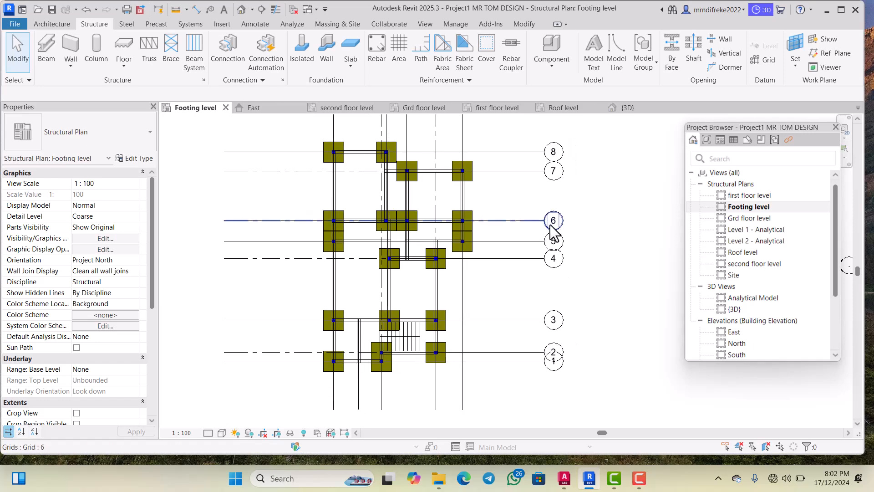
left_click(624, 109)
scroll(510, 296, "up", 3)
scroll(510, 298, "down", 5)
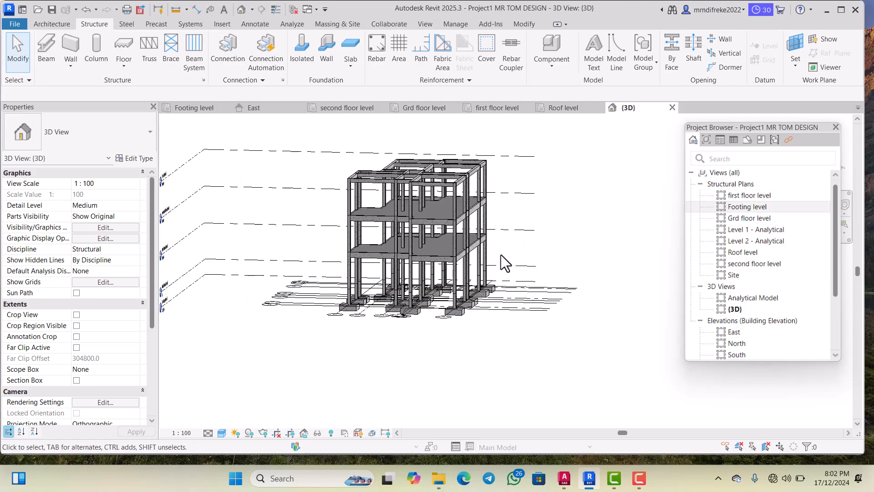
middle_click_drag(501, 255, 505, 294, "shift")
scroll(416, 258, "up", 4)
middle_click_drag(428, 260, 368, 265, "shift")
scroll(415, 263, "down", 2)
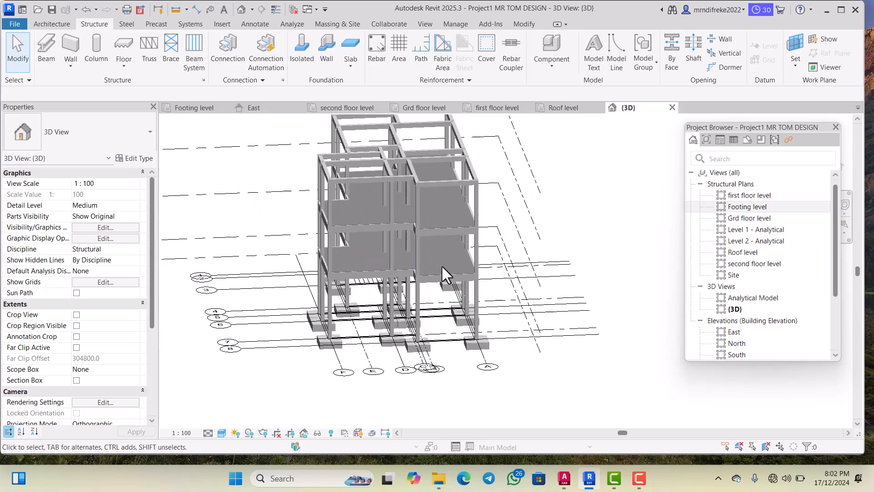
middle_click_drag(443, 264, 283, 283, "shift")
scroll(397, 246, "down", 4)
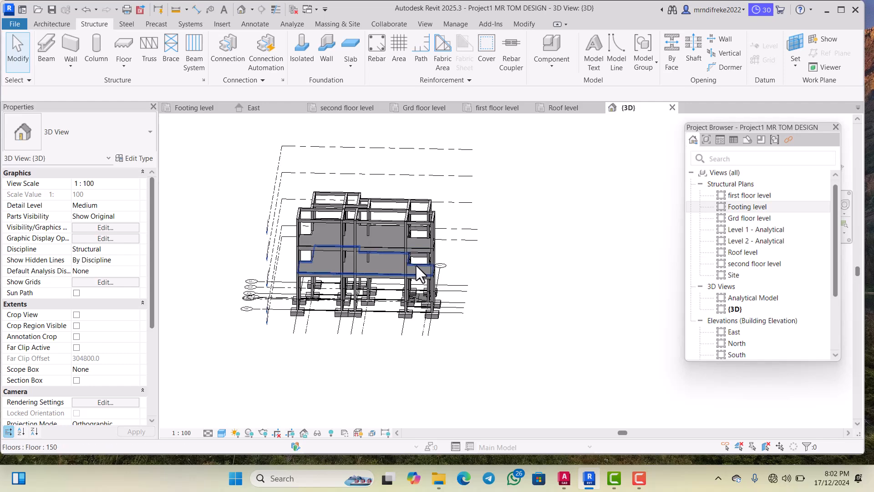
middle_click_drag(416, 266, 332, 259, "shift")
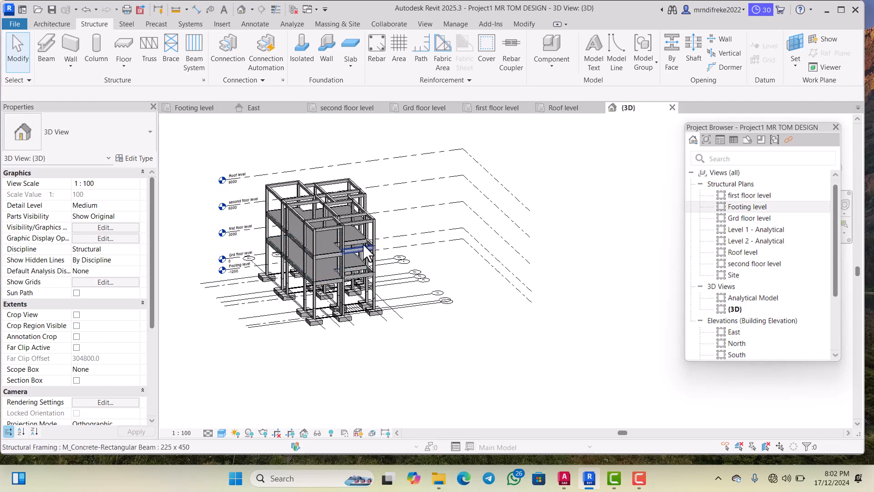
scroll(359, 246, "down", 2)
scroll(355, 277, "up", 3)
scroll(436, 269, "down", 2)
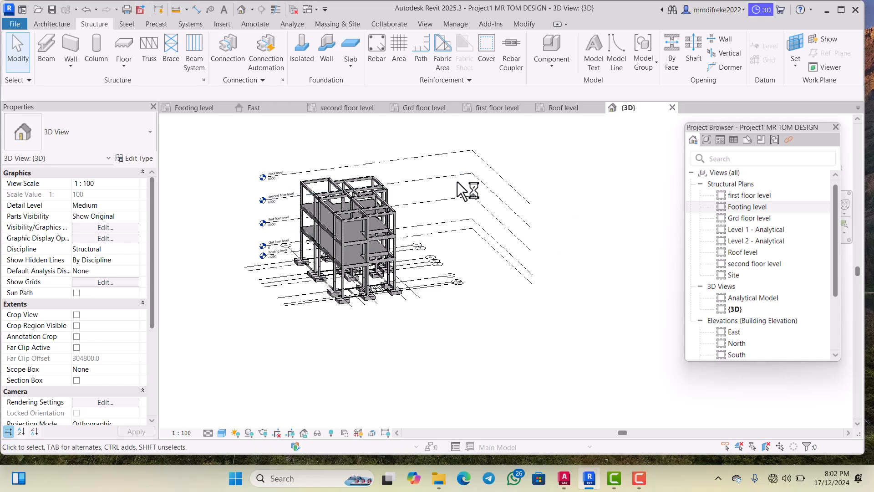
scroll(367, 233, "up", 1)
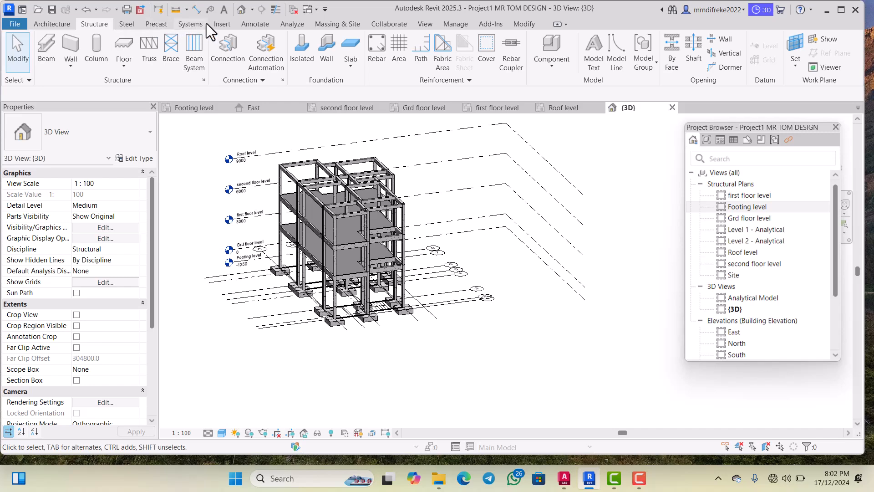
Step: Open the Physical to Analytical for Buildings script in Analytical Automation and select the whole 3D model as its physical elements
left_click(292, 24)
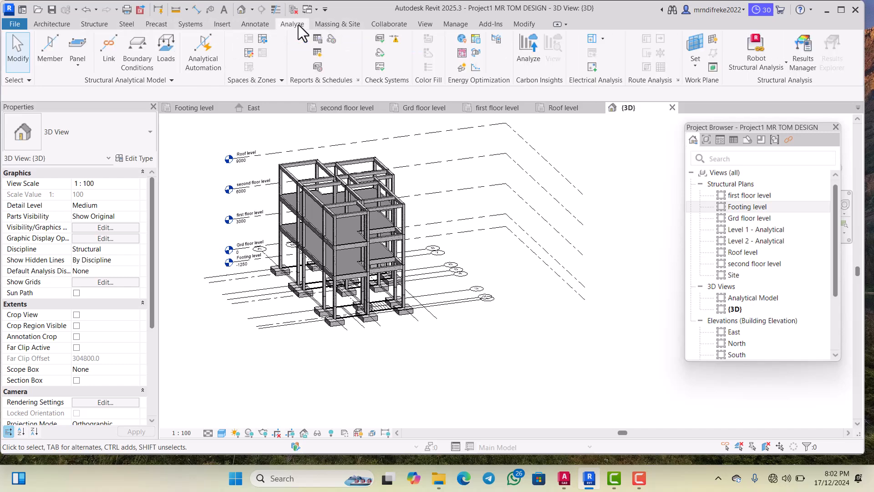
left_click(198, 61)
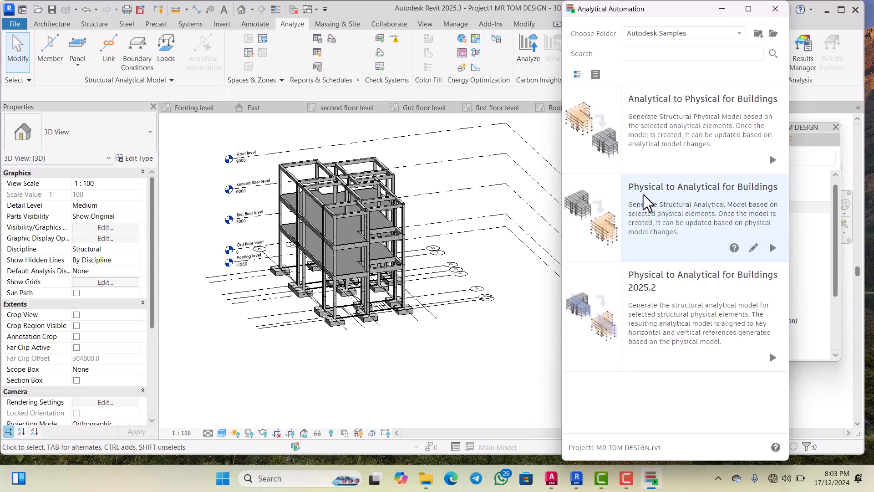
left_click(699, 229)
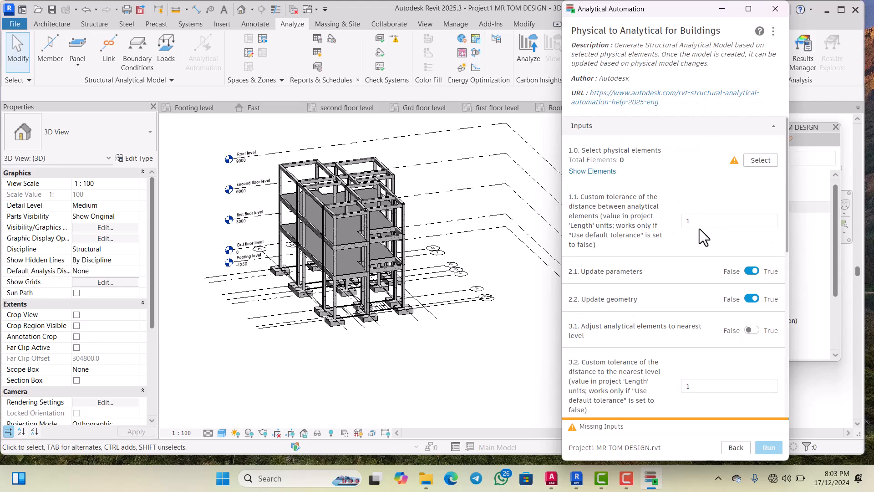
left_click(770, 164)
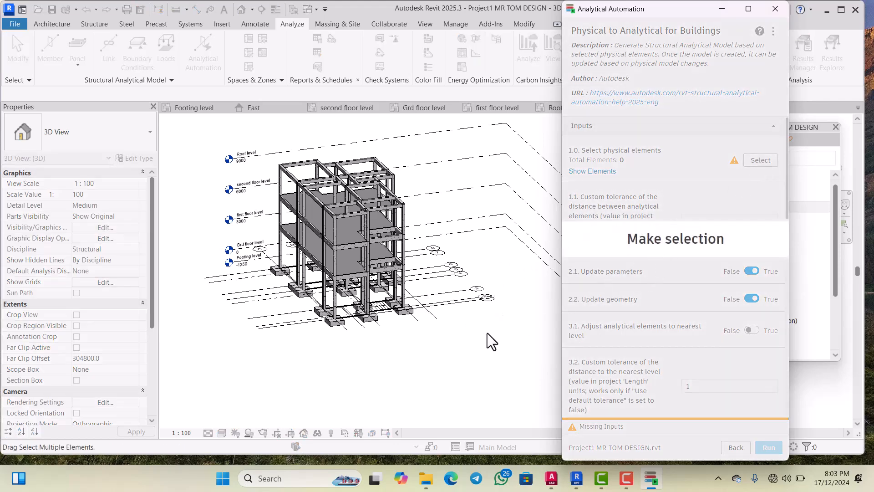
left_click_drag(488, 333, 204, 131)
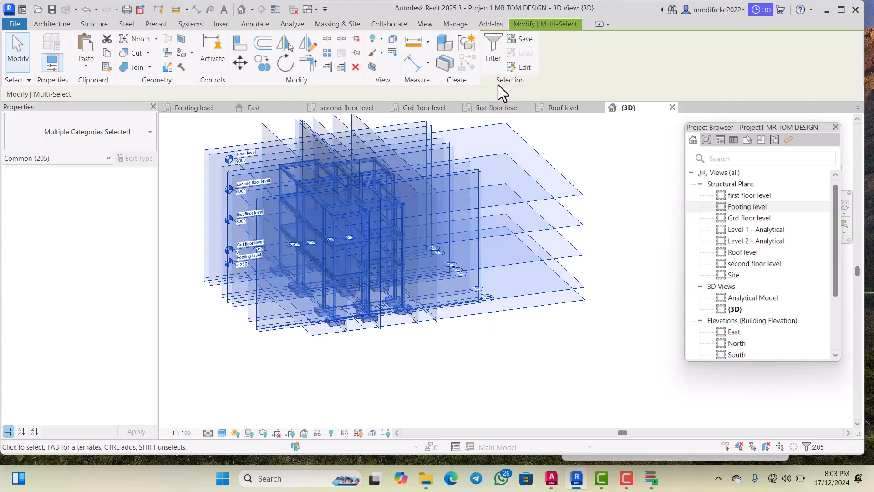
Step: Filter the selection to floors, structural columns and structural framing, excluding grids, levels, the DXF import and structural foundations
left_click(497, 56)
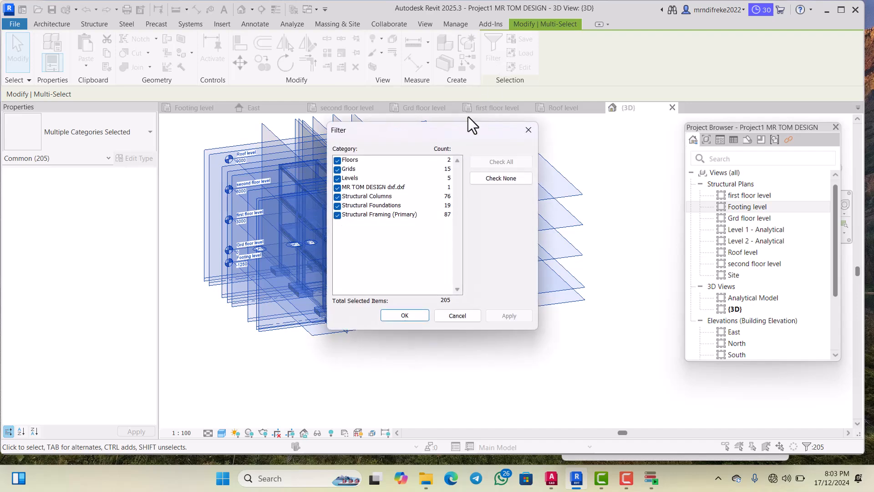
left_click(337, 170)
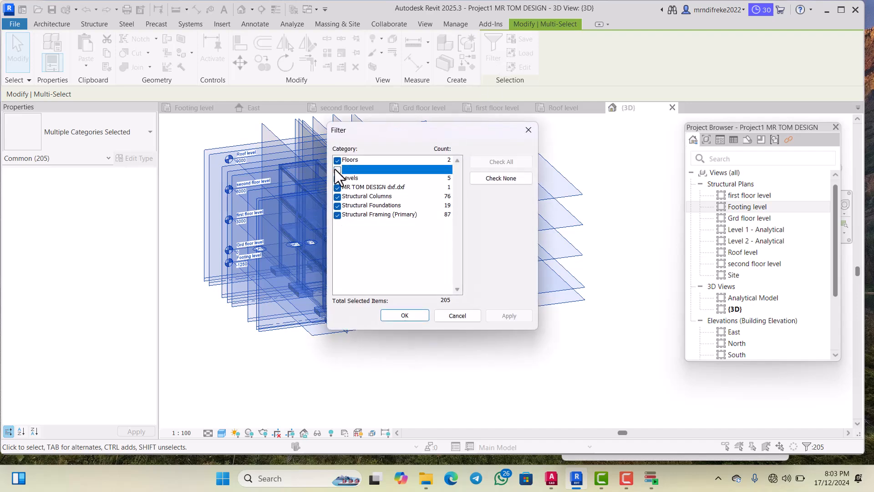
left_click(338, 178)
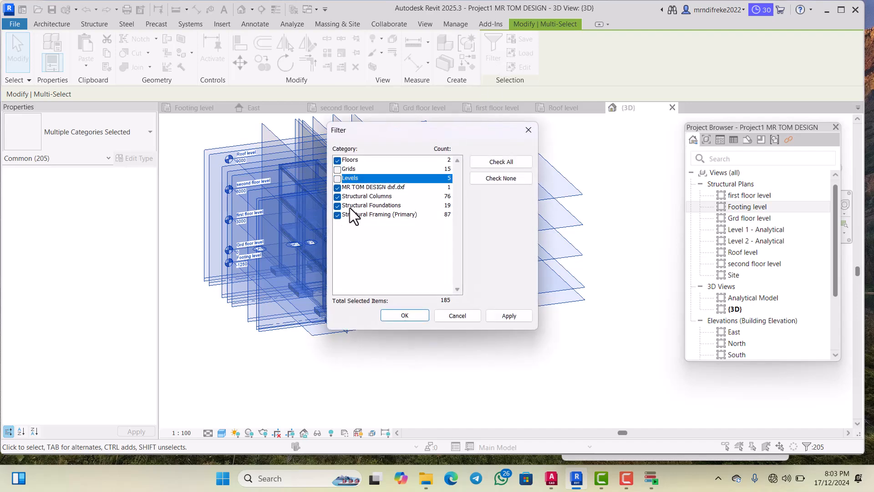
left_click(338, 188)
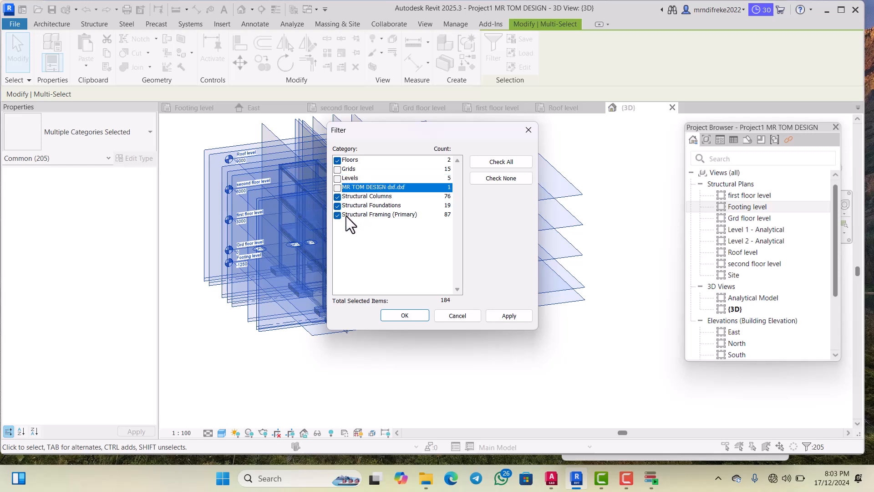
left_click(337, 206)
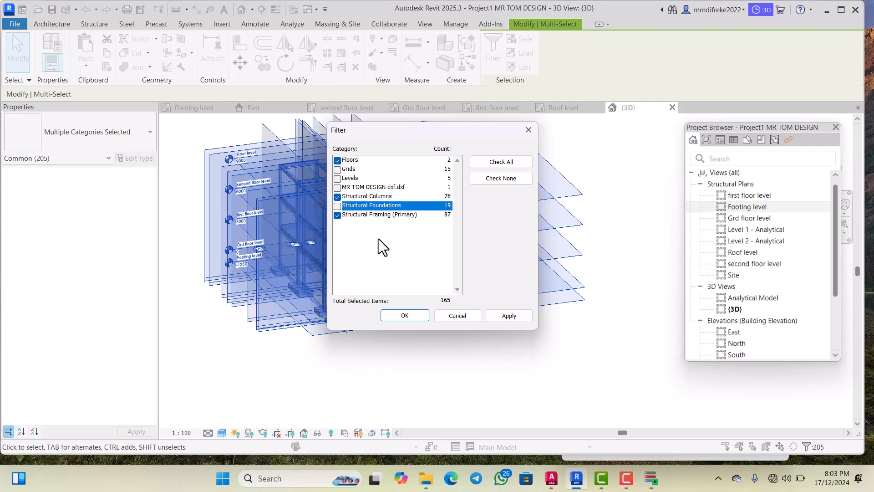
left_click(506, 316)
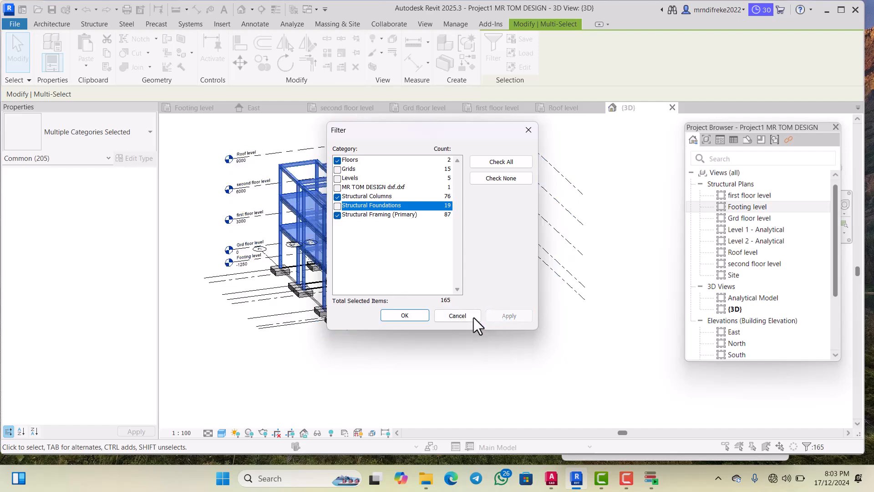
left_click(417, 315)
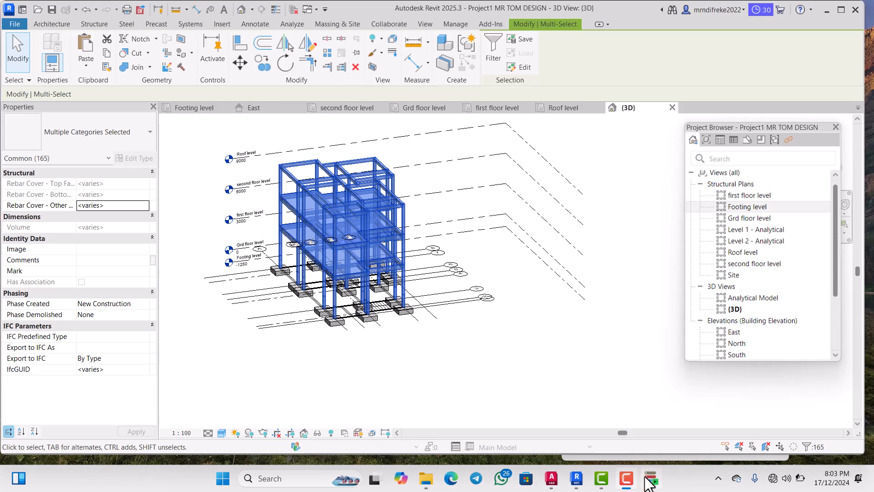
Step: Set the script's first adjustment group to Beam and the third to Floor, run the physical-to-analytical conversion and close Analytical Automation
mouse_move(647, 477)
left_click(649, 434)
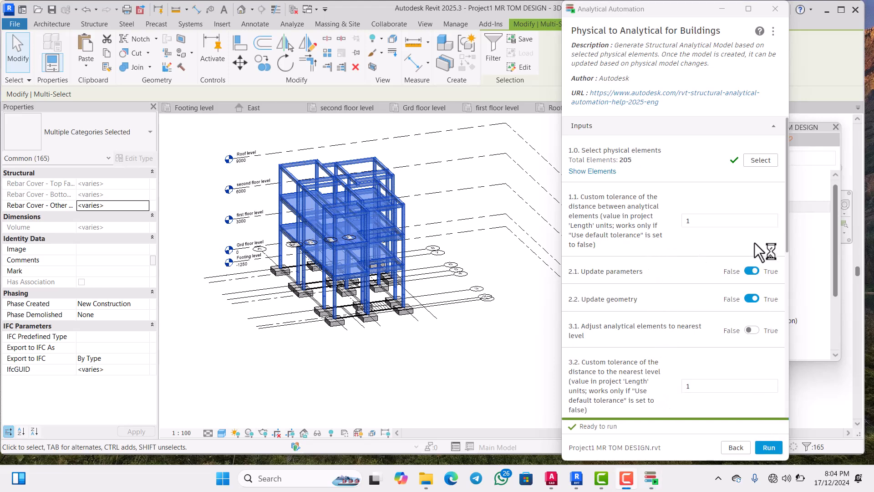
scroll(714, 262, "down", 5)
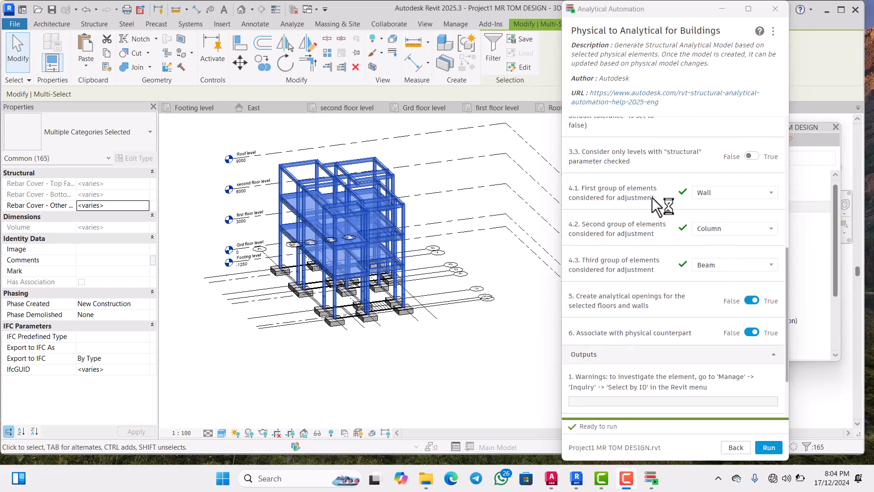
left_click(722, 195)
left_click(728, 206)
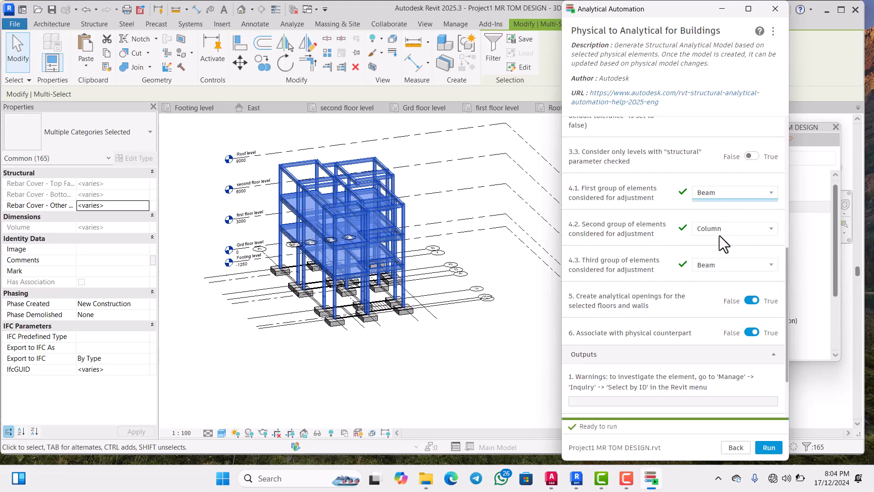
left_click(720, 268)
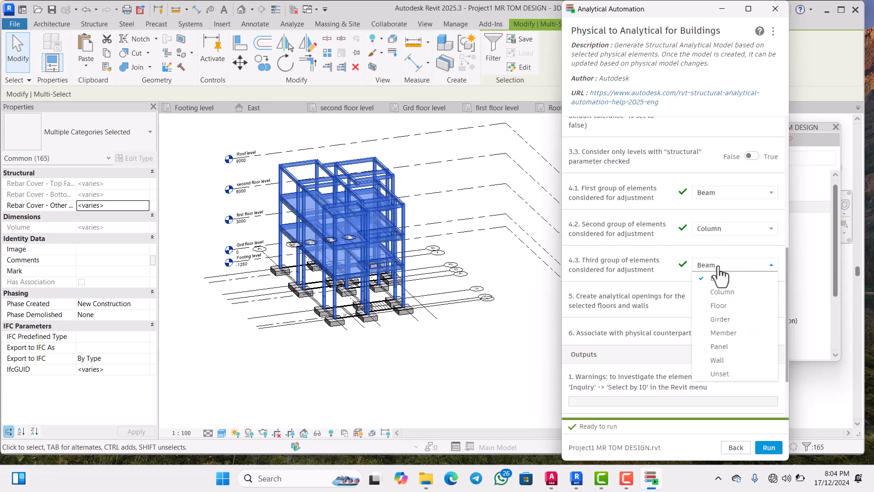
left_click(722, 306)
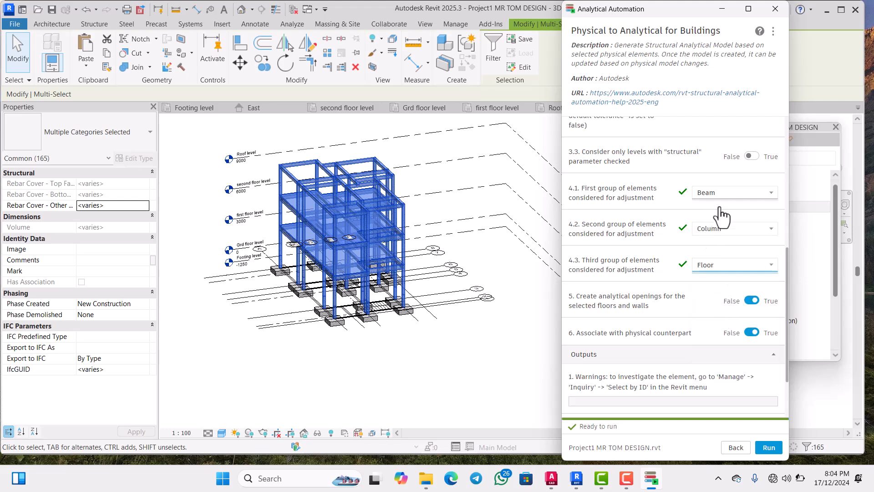
left_click(774, 448)
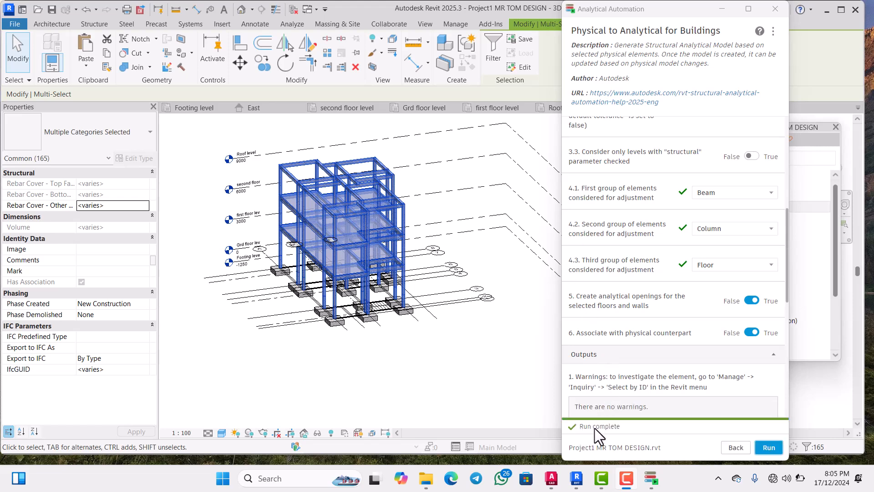
left_click(775, 8)
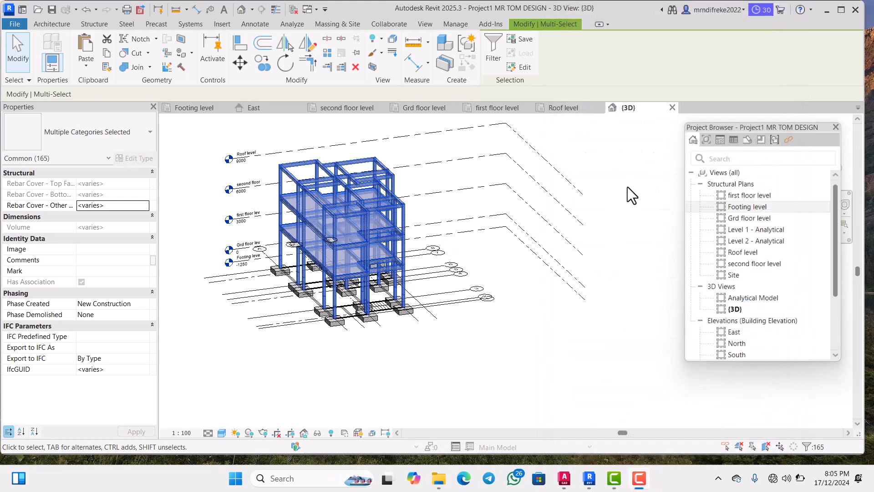
Step: Open the Analytical Model 3D view and inspect the generated analytical members, nodes and floor panels
double_click(749, 299)
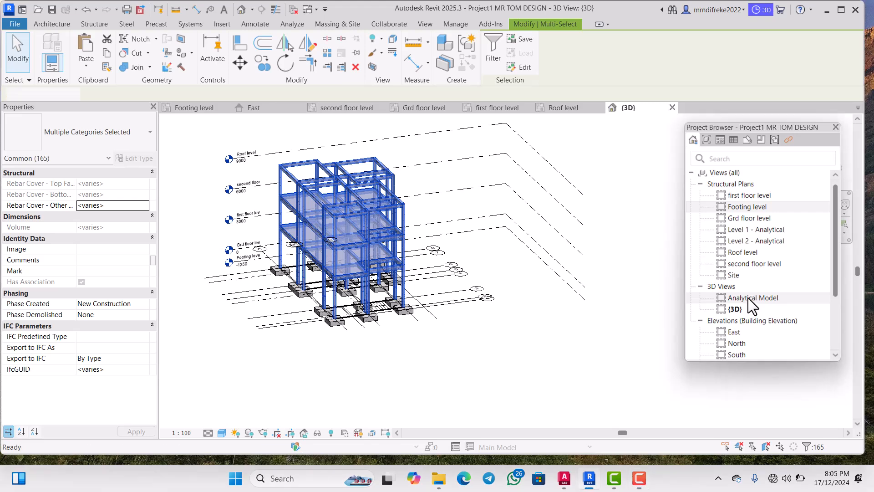
double_click(748, 298)
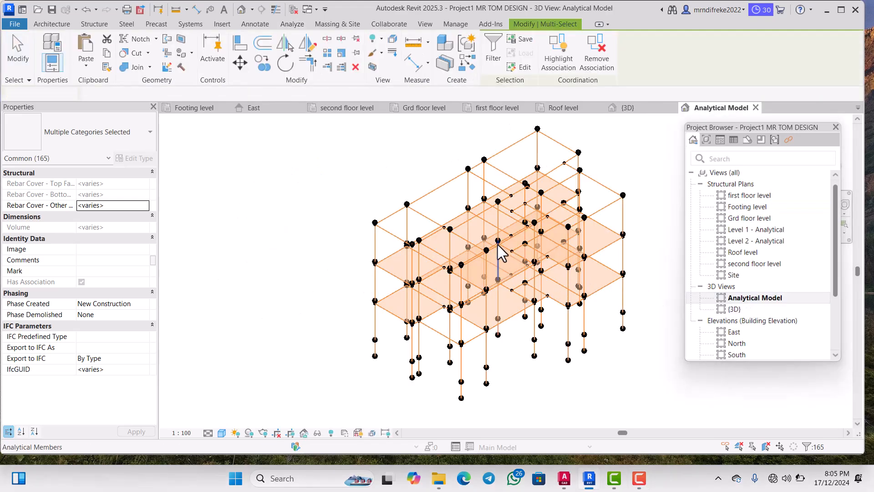
scroll(499, 259, "down", 3)
scroll(508, 264, "up", 5)
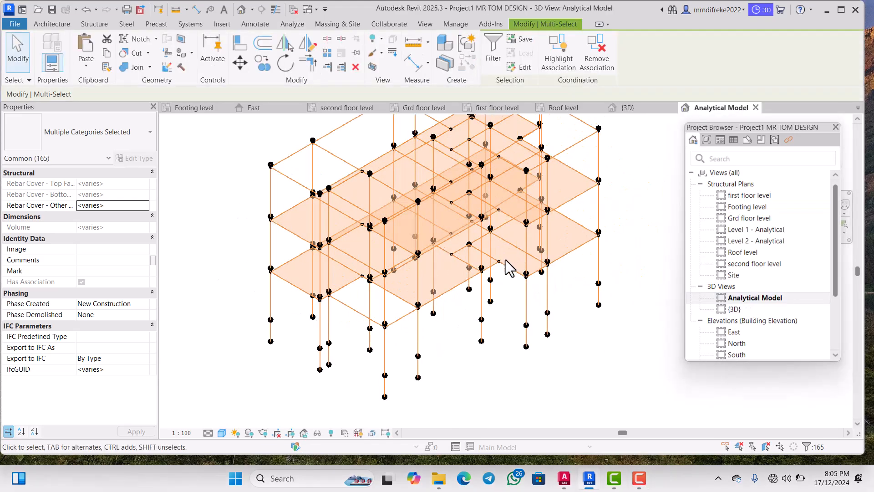
Step: Send the analytical model to Robot Structural Analysis with direct integration, and review and close the transfer's warnings report
scroll(506, 262, "down", 1)
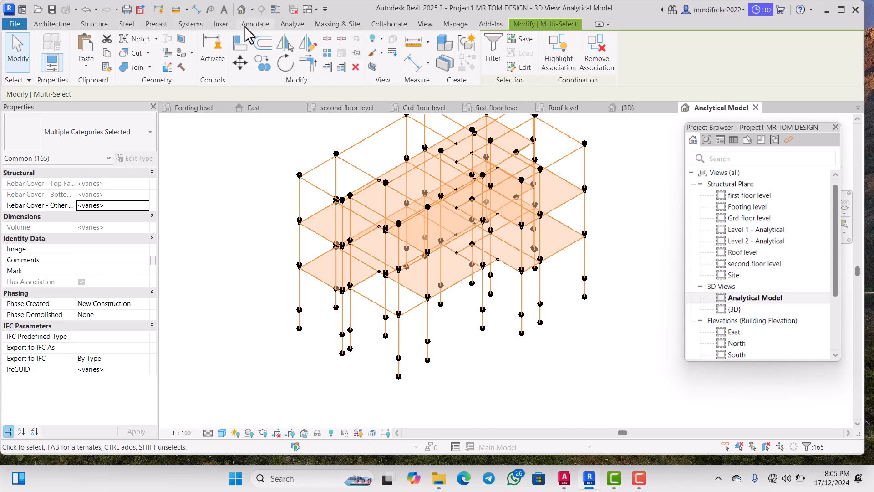
left_click(293, 24)
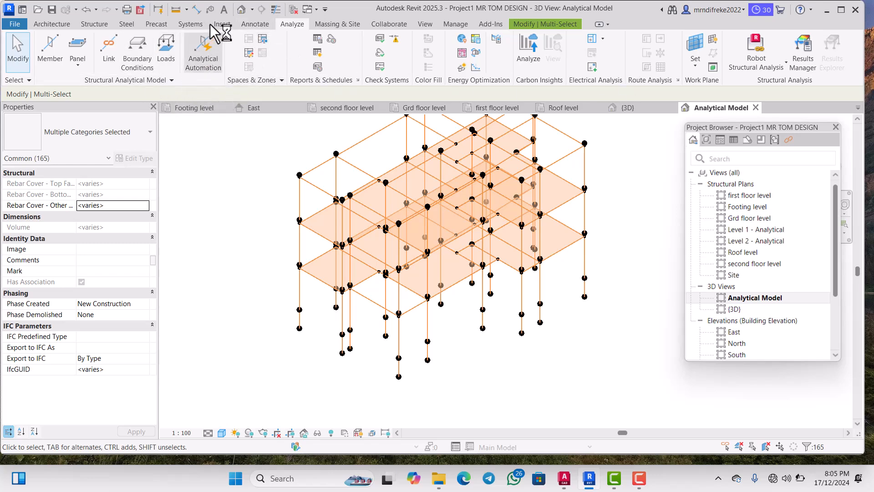
left_click(753, 58)
left_click(732, 112)
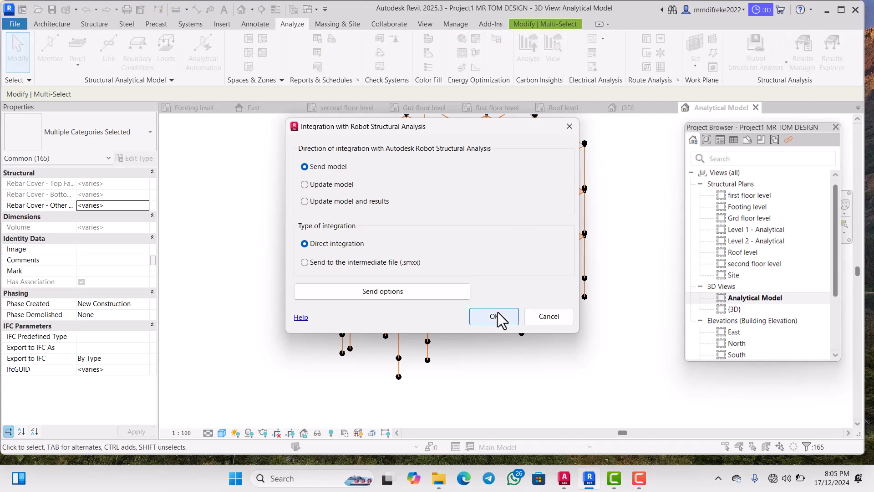
left_click(495, 316)
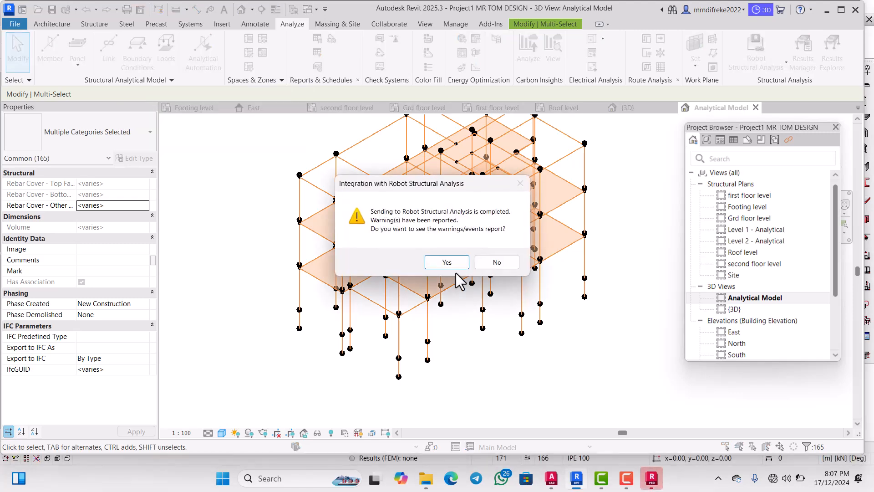
left_click(442, 262)
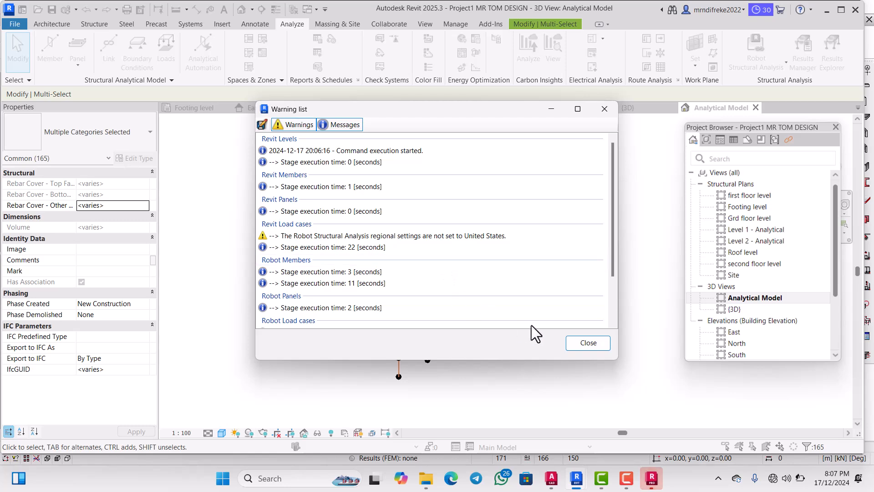
left_click(588, 344)
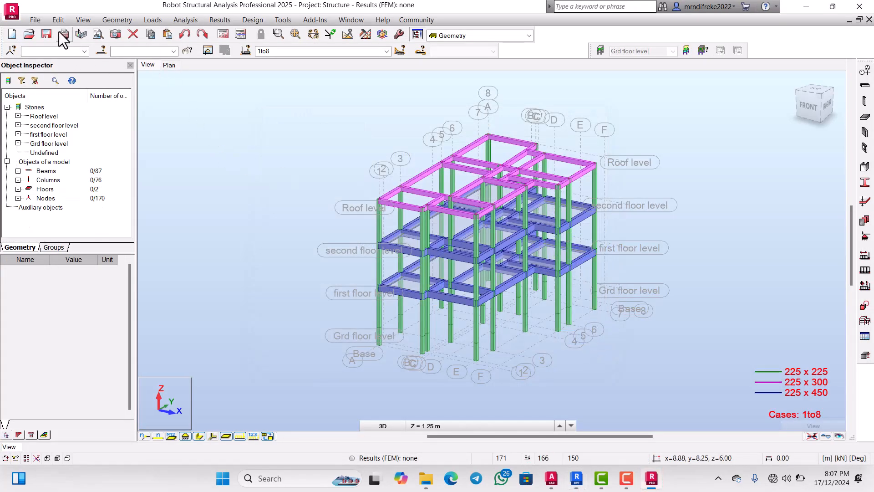
Step: Save the transferred Robot Structural Analysis project under the new file name "Structure training design 2 floor" in ROBOT (*.rtd) format
left_click(37, 20)
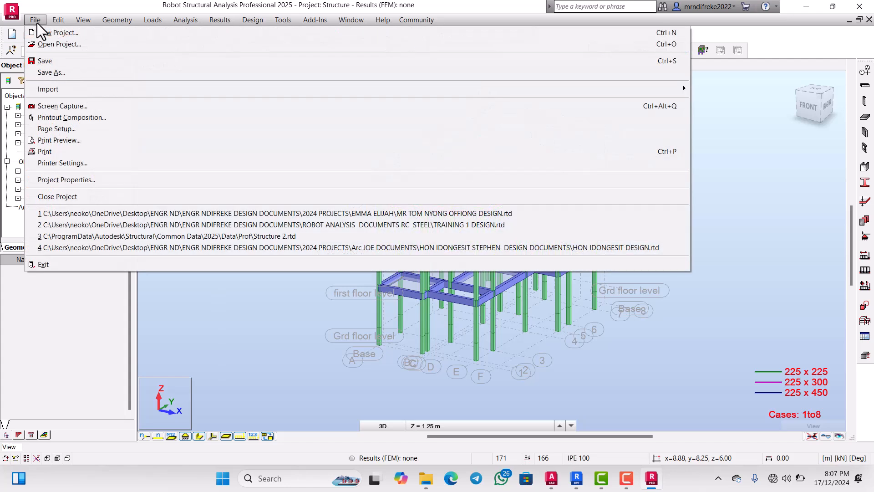
left_click(44, 74)
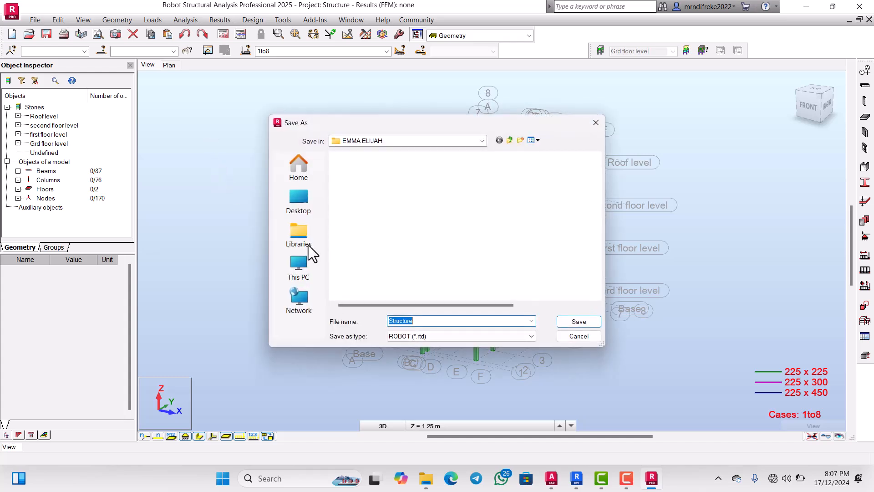
left_click(430, 321)
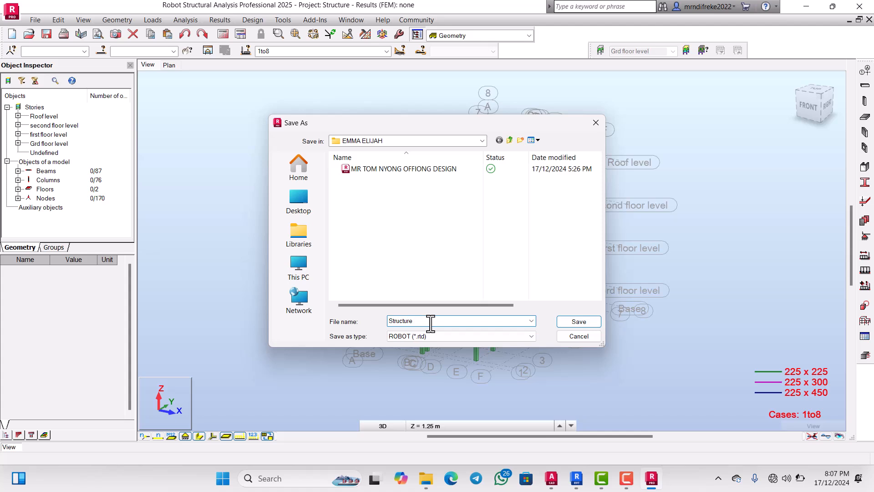
type("training design 2 floor")
left_click(567, 326)
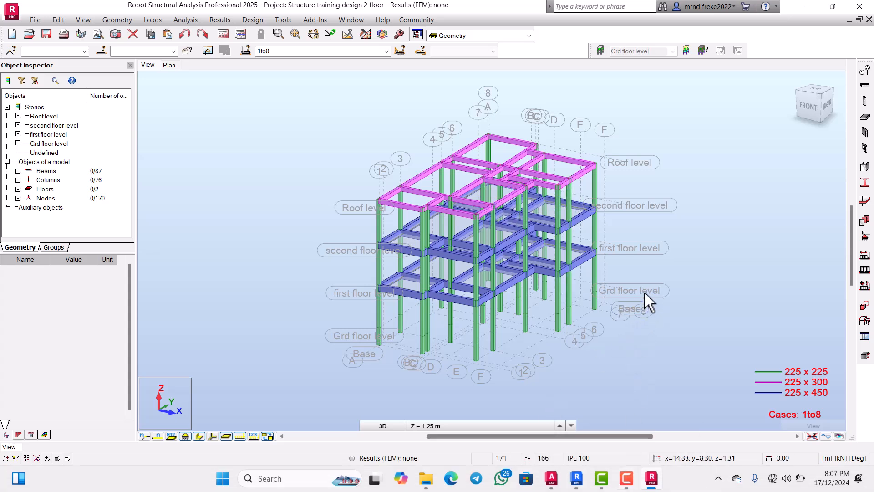
key("F9")
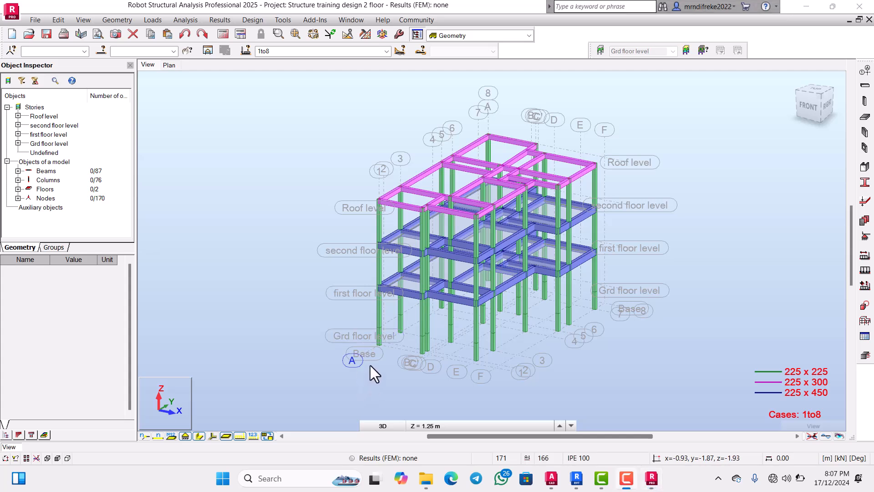